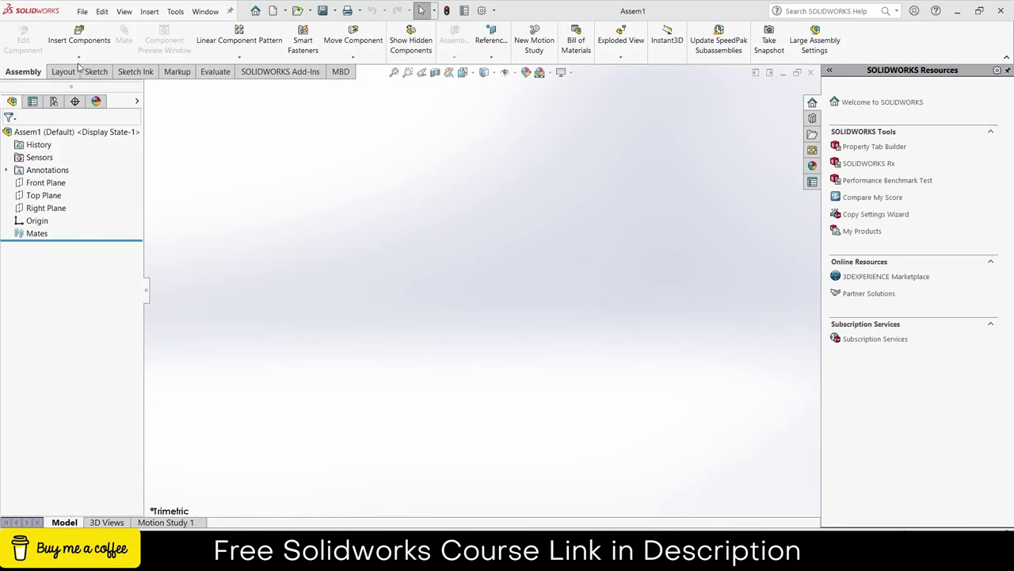
Insert a new part on the Front Plane and draw a circle at the origin.
left_click(80, 59)
left_click(80, 83)
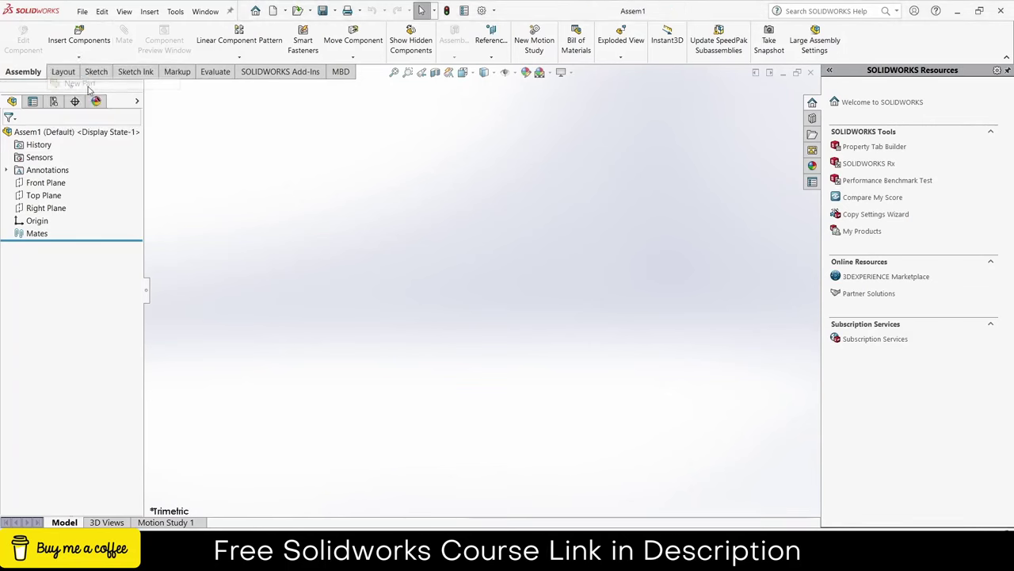
left_click(46, 183)
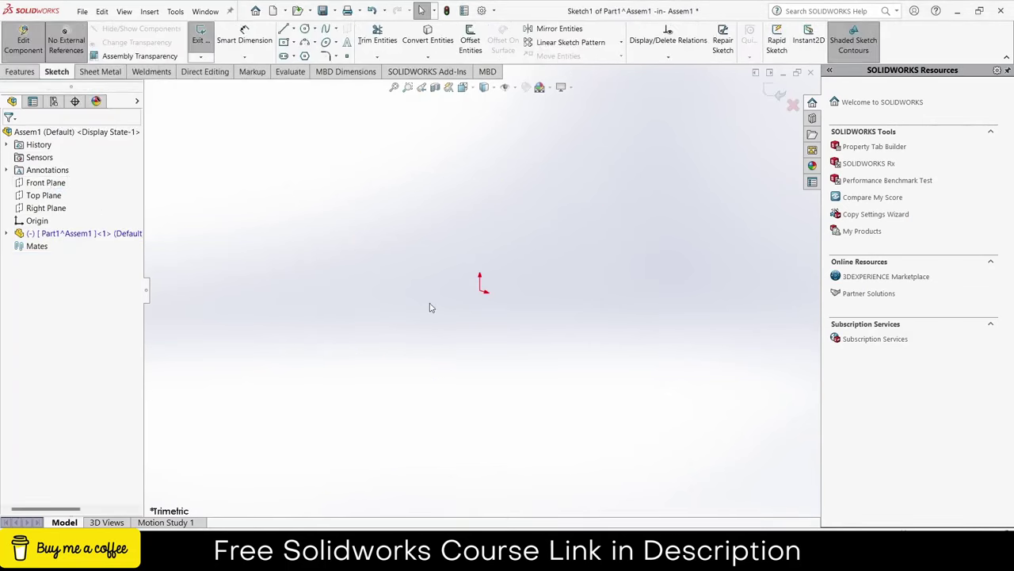
left_click(305, 29)
left_click(481, 290)
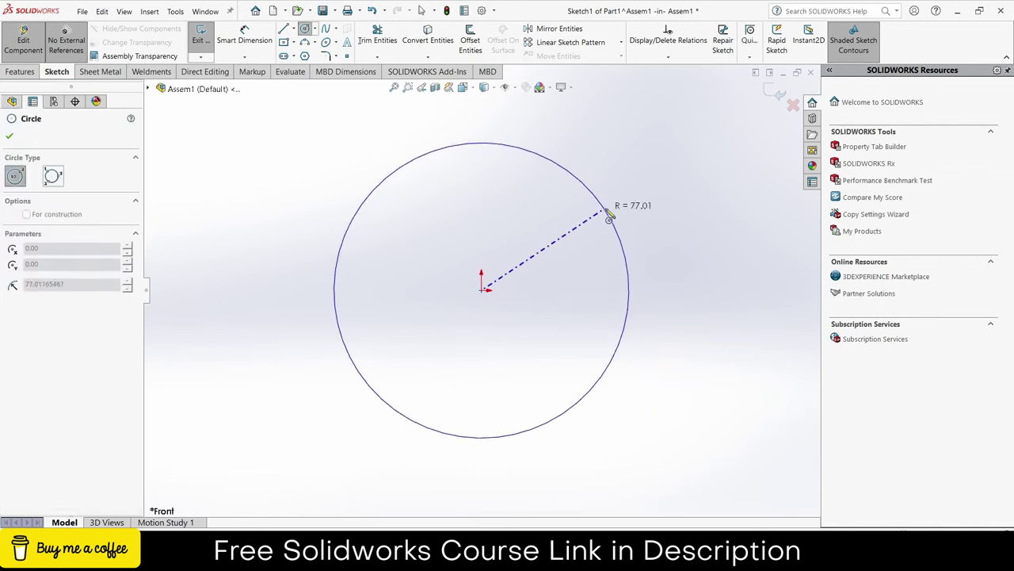
left_click(602, 205)
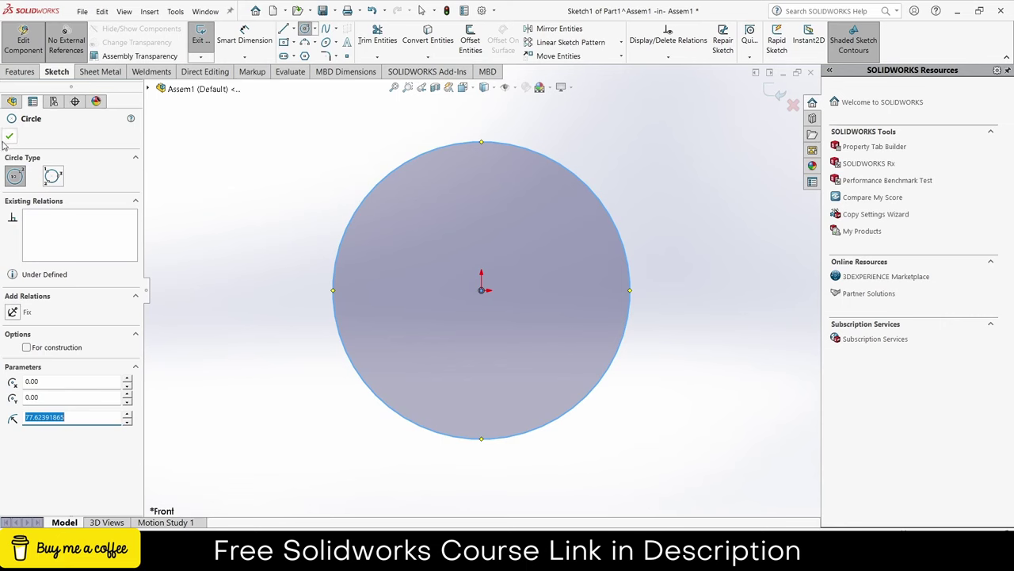
left_click(9, 137)
Make the circle's centre coincident with the origin, undoing the wrong on-circle relation.
left_click_drag(366, 205, 354, 188)
left_click(481, 290, "ctrl")
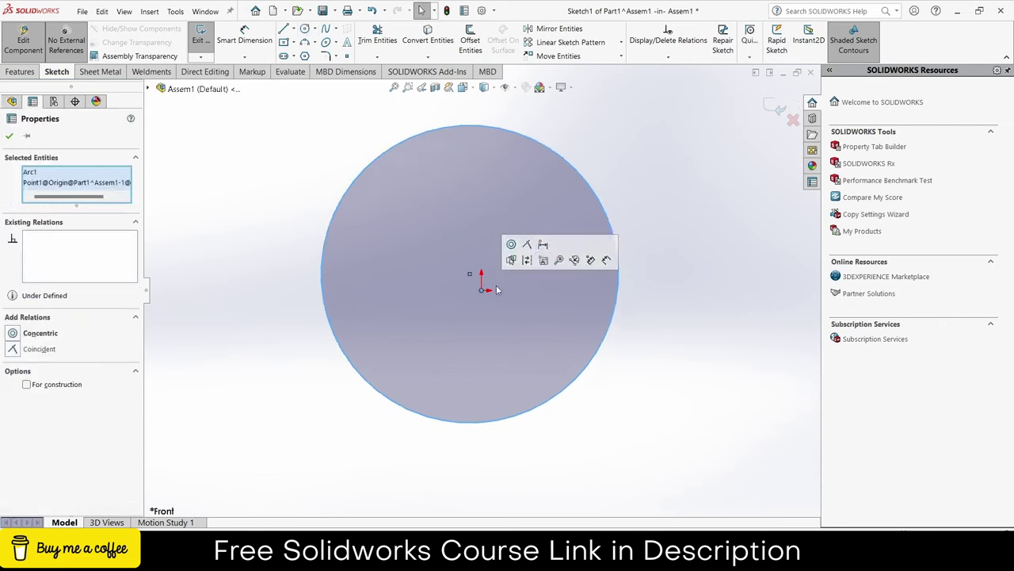
left_click(528, 248)
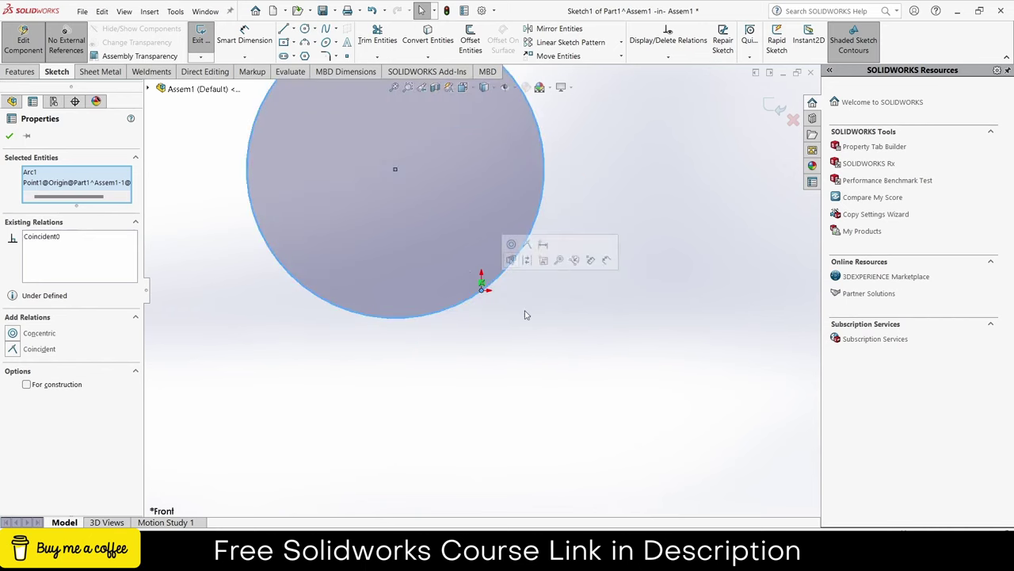
key("ctrl+z")
left_click(674, 342)
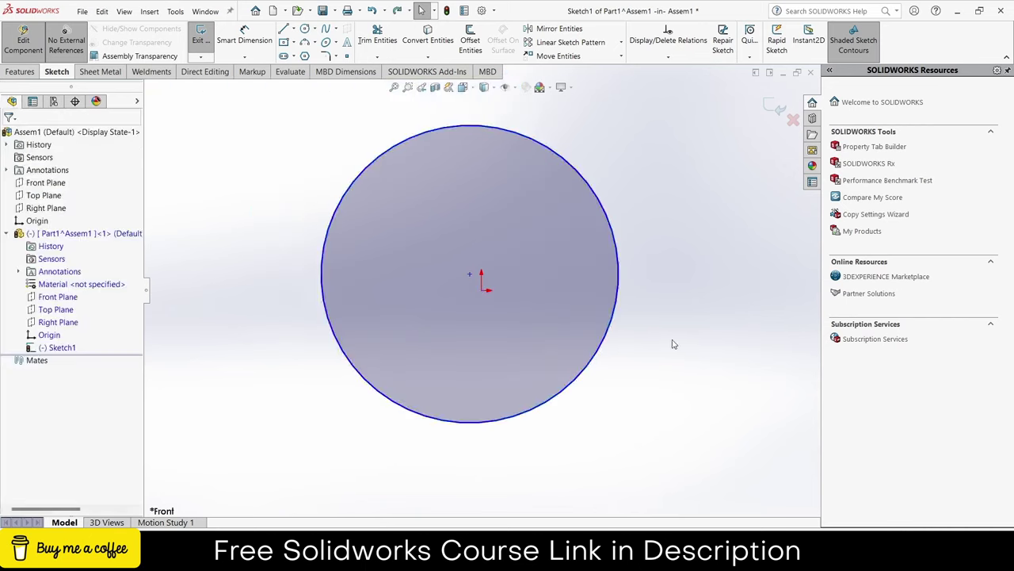
left_click(481, 290)
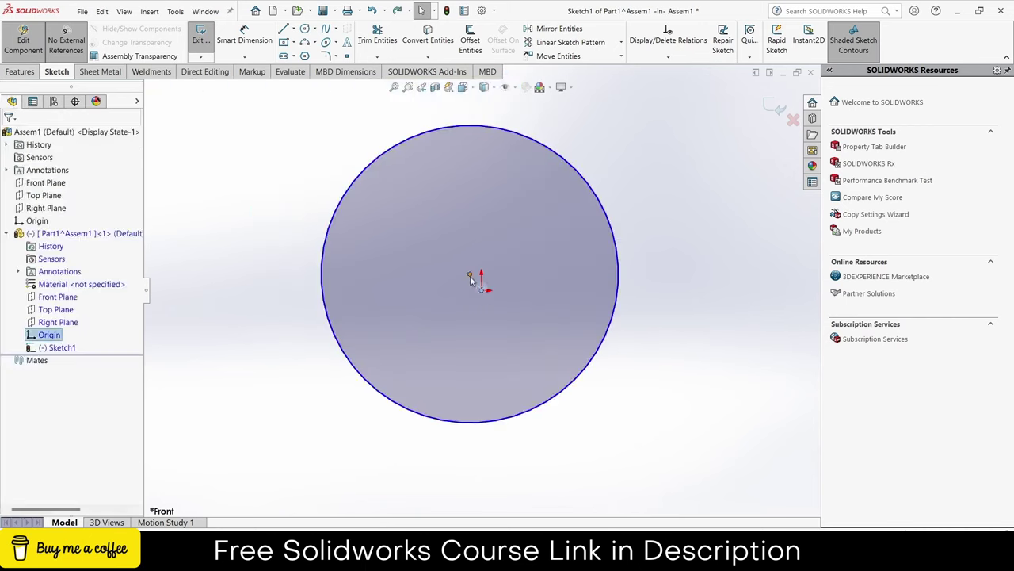
left_click(469, 275, "ctrl")
left_click(532, 229)
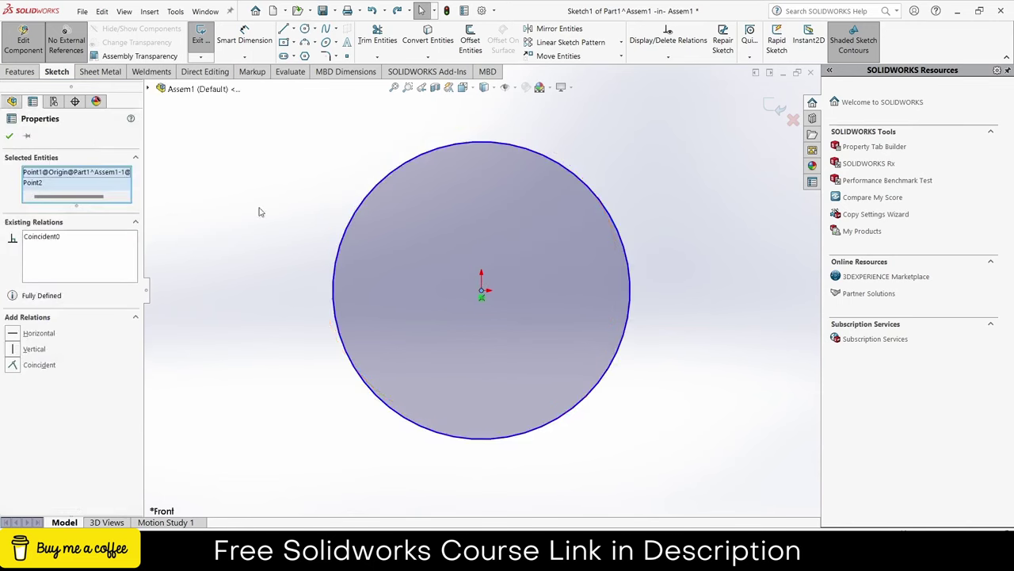
Dimension the circle to a 200 mm diameter.
left_click(245, 36)
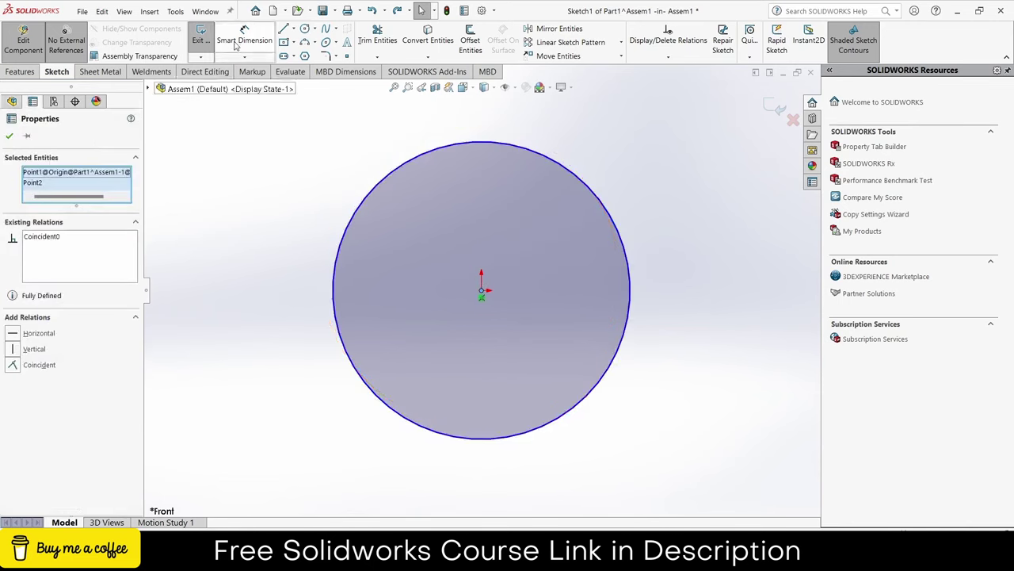
left_click(355, 214)
left_click(316, 212)
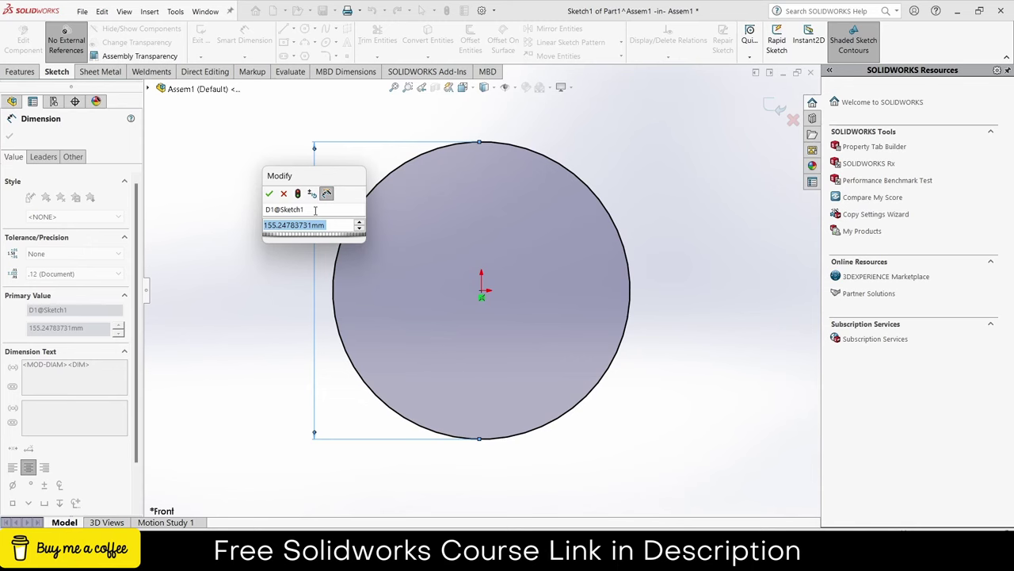
type("200")
key("Return")
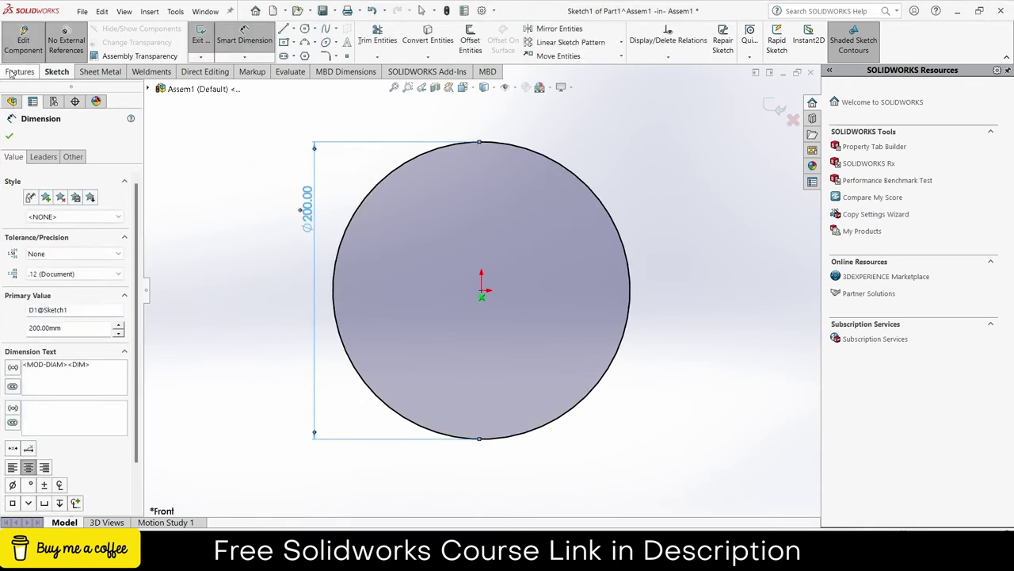
left_click(9, 139)
left_click(21, 71)
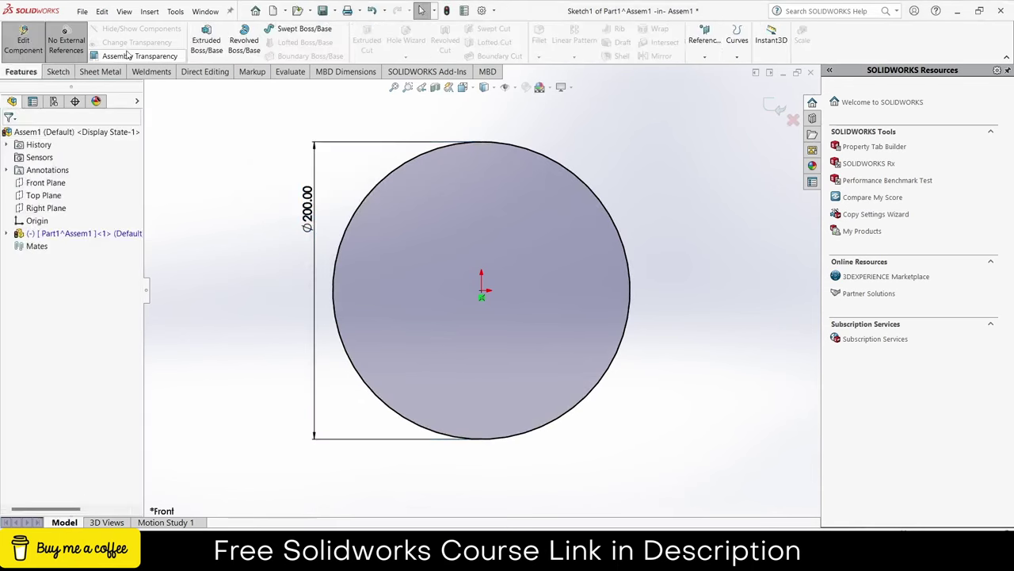
Extrude the circle as a 5 mm thin wall, Mid Plane, 100 mm deep.
left_click(206, 40)
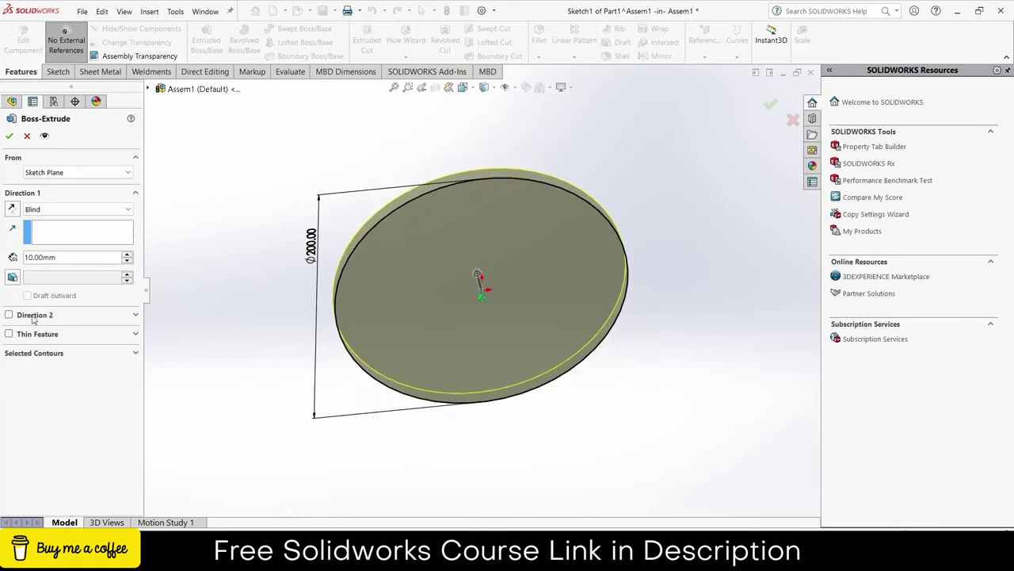
left_click(9, 334)
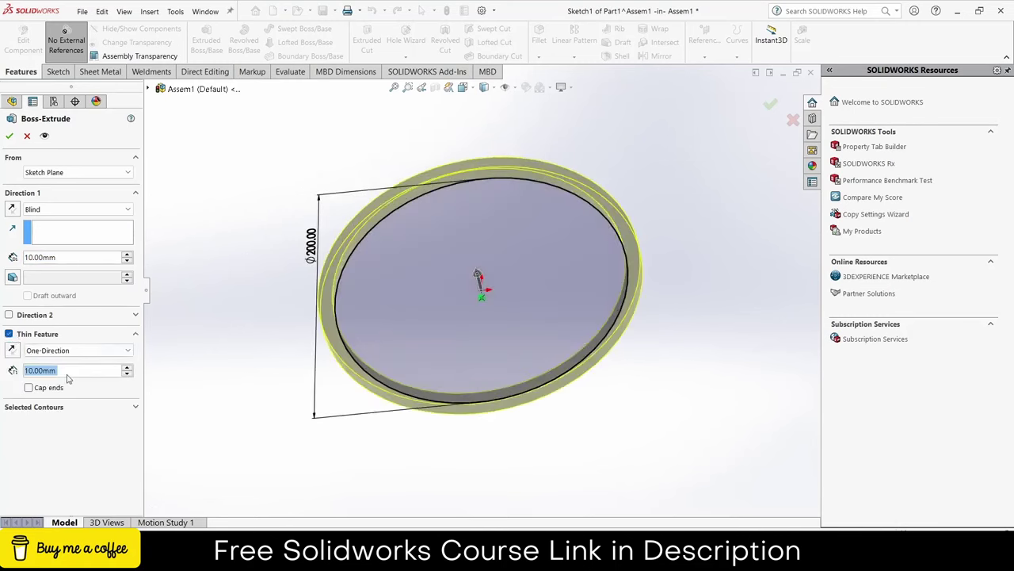
type("5")
key("Return")
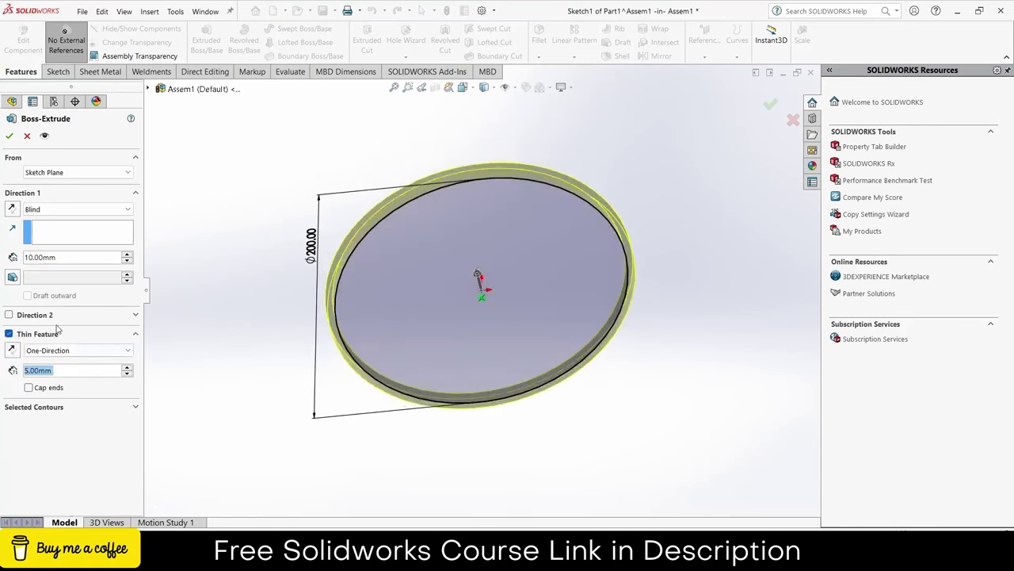
left_click(77, 210)
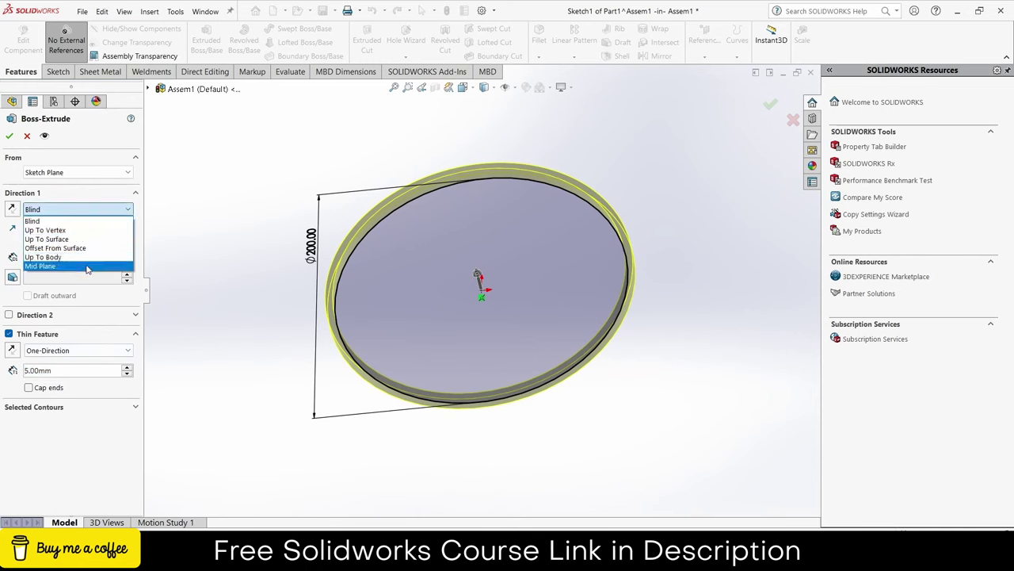
left_click(88, 266)
scroll(94, 255, "up", 5)
scroll(94, 255, "up", 2)
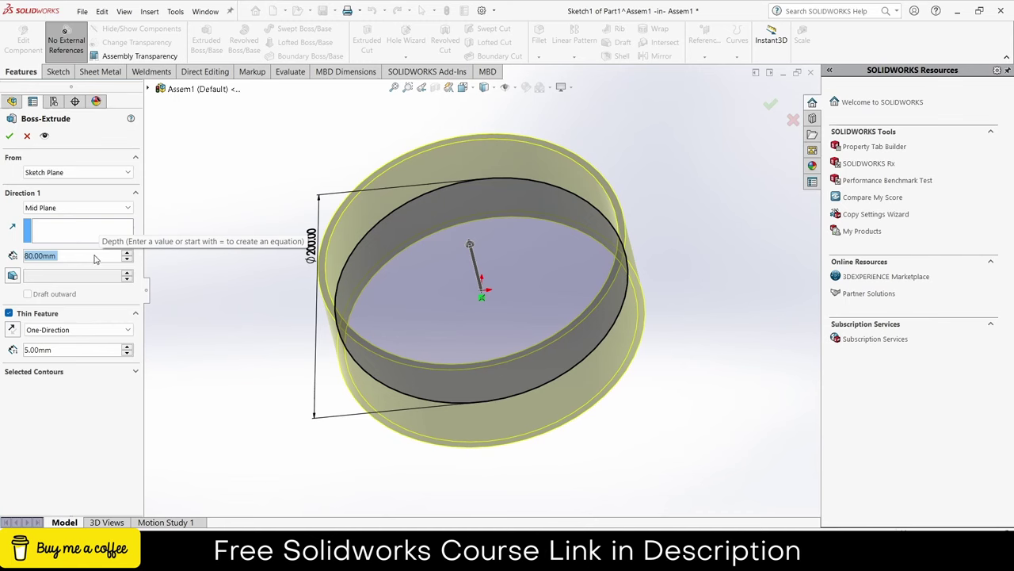
scroll(93, 256, "up", 1)
scroll(93, 255, "up", 1)
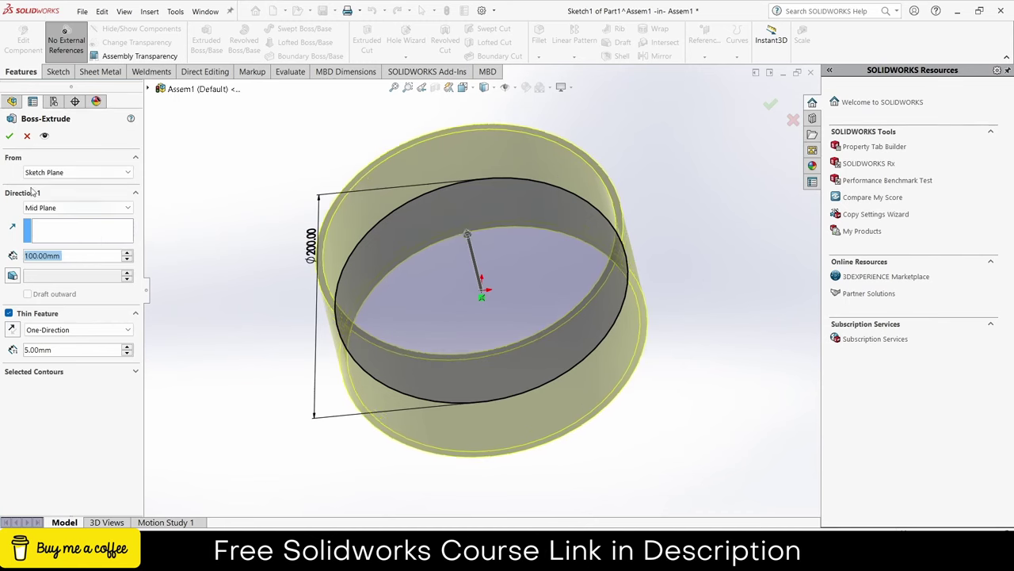
key("Return")
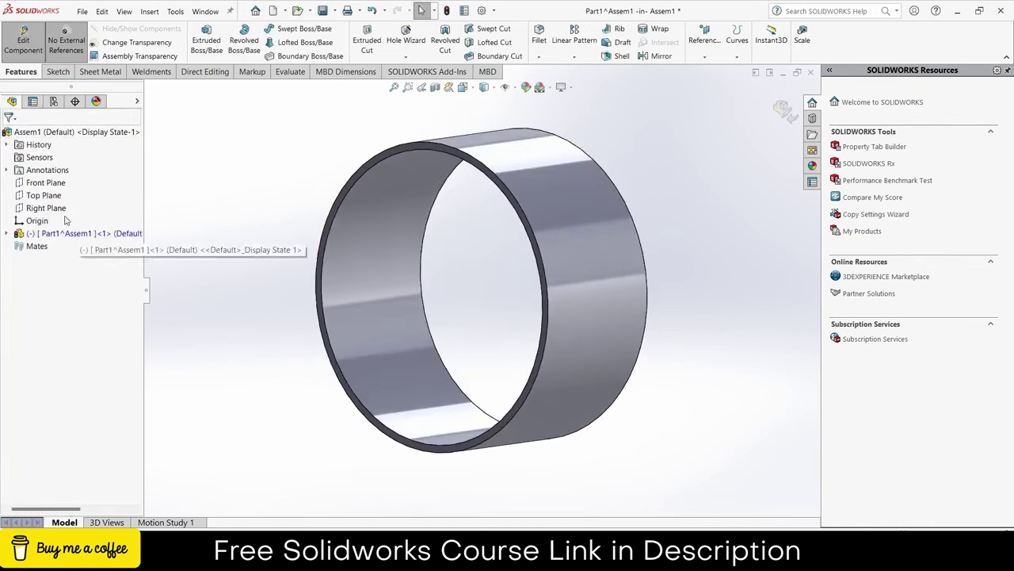
Start a sketch on the part's Right Plane, abandoning an empty Front Plane sketch.
left_click(8, 233)
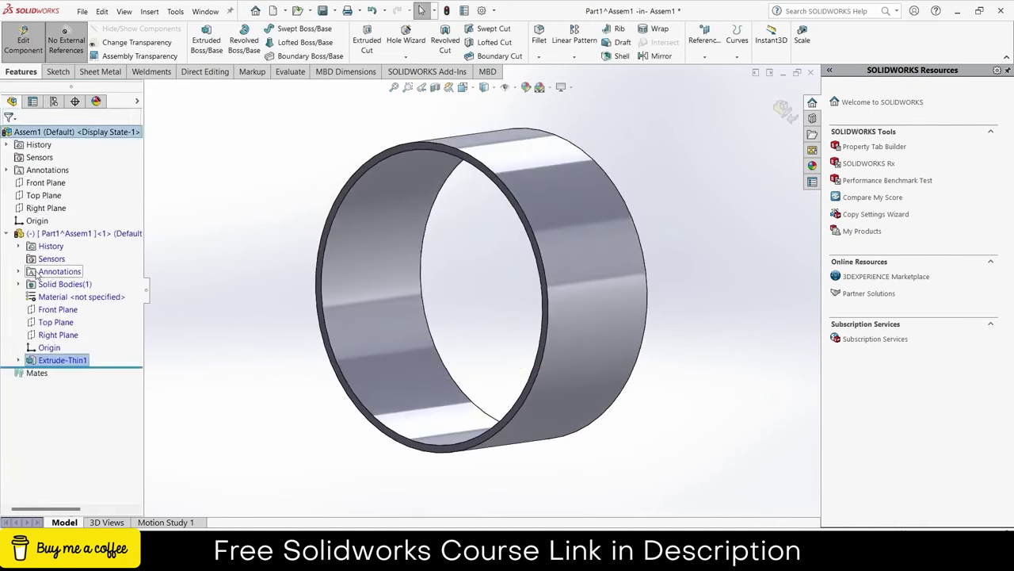
left_click(57, 309)
left_click(59, 294)
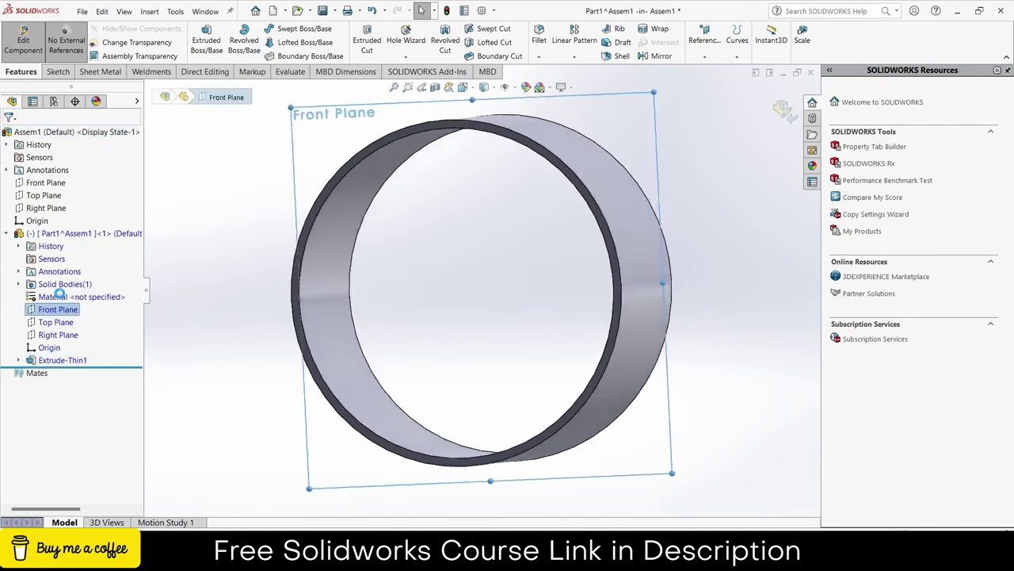
left_click(780, 107)
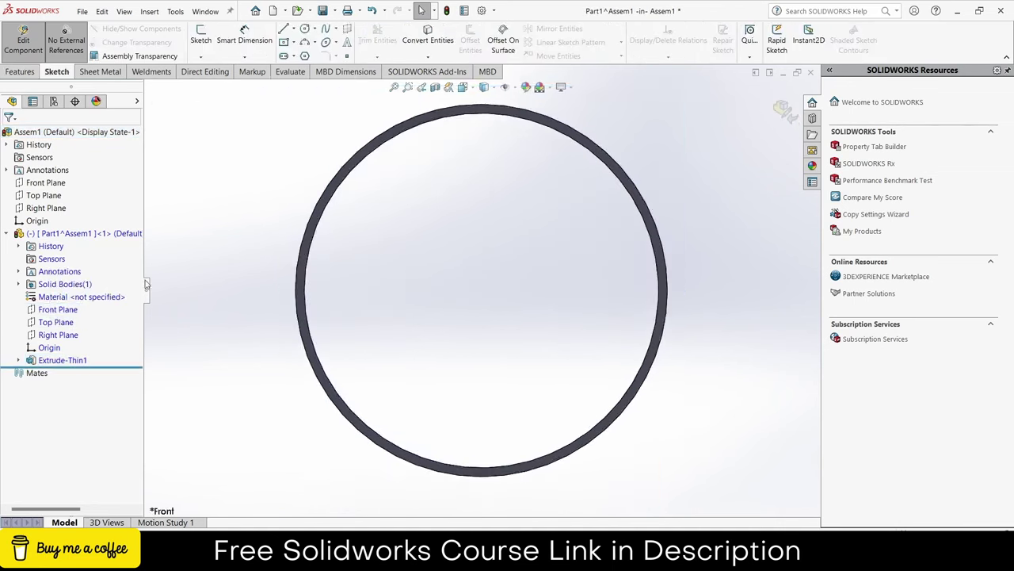
left_click(63, 334)
left_click(73, 319)
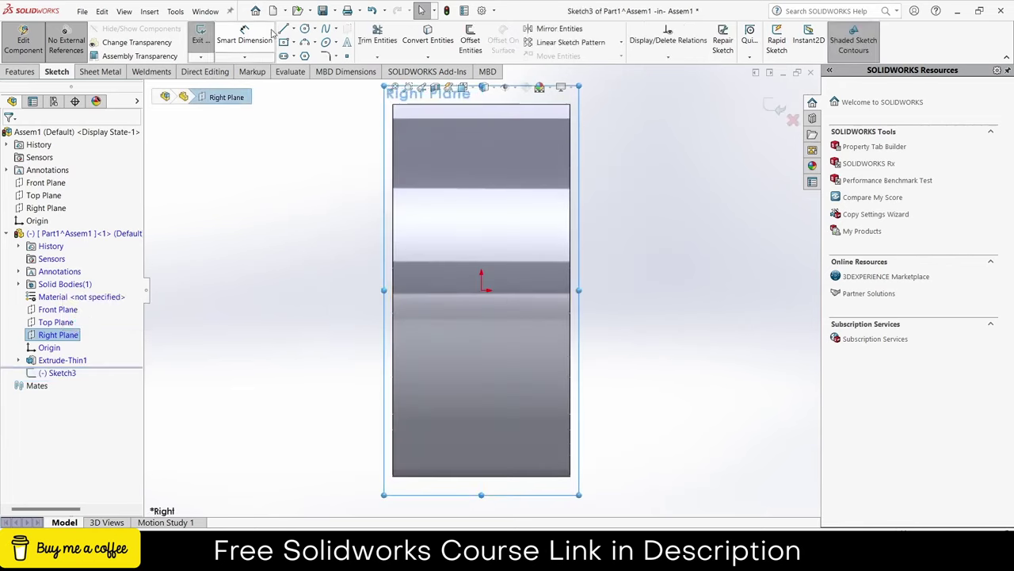
Draw a vertical centerline across the ring and a circle centred on it.
left_click(294, 29)
left_click(302, 57)
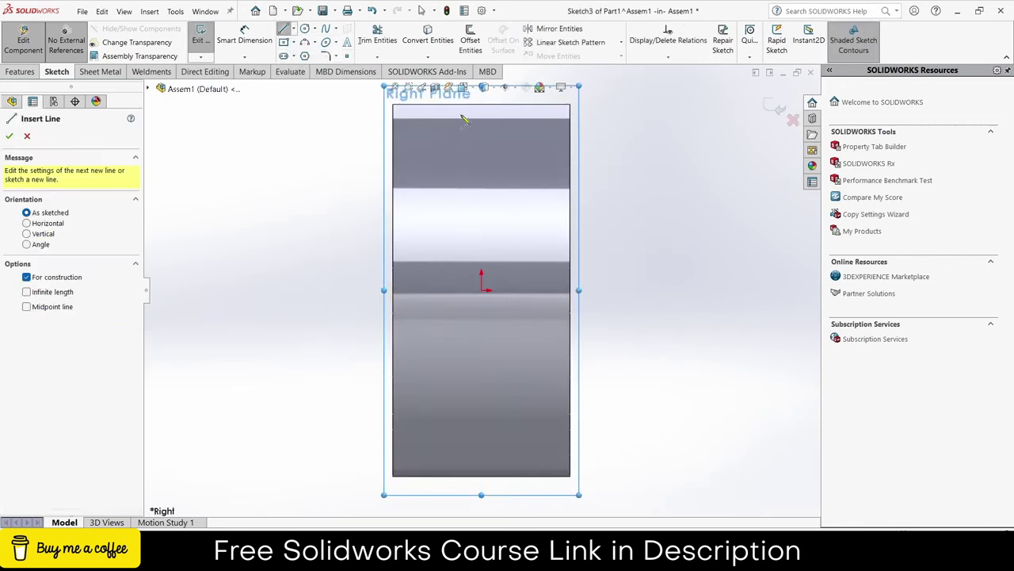
left_click(481, 104)
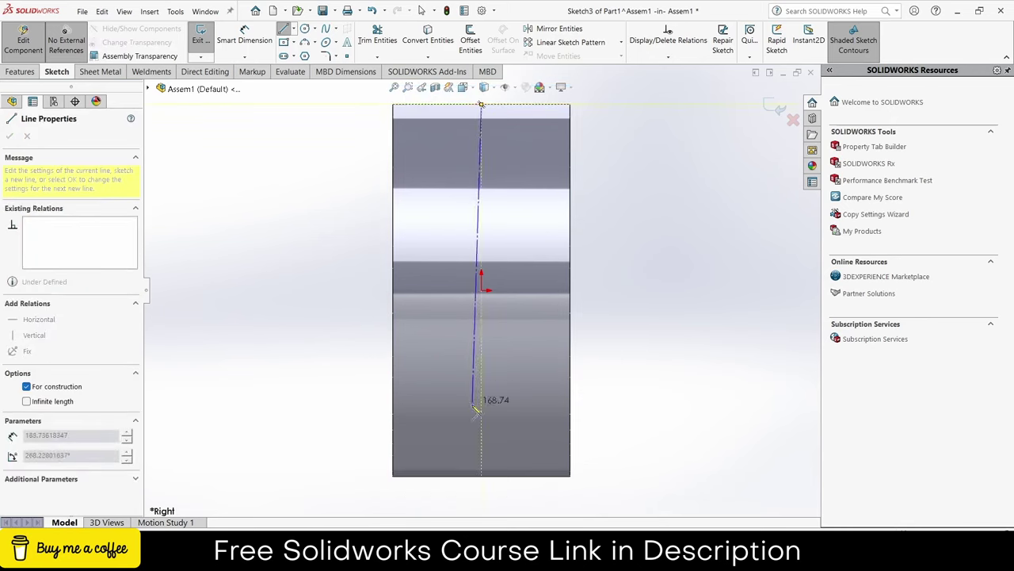
left_click(481, 475)
key("Escape")
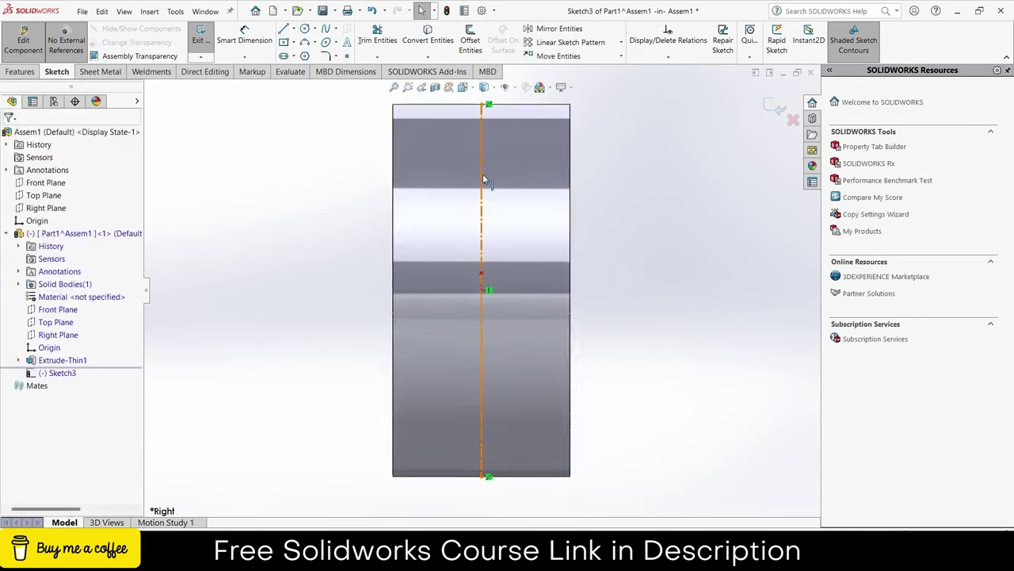
key("f")
scroll(483, 177, "up", 2)
left_click(306, 28)
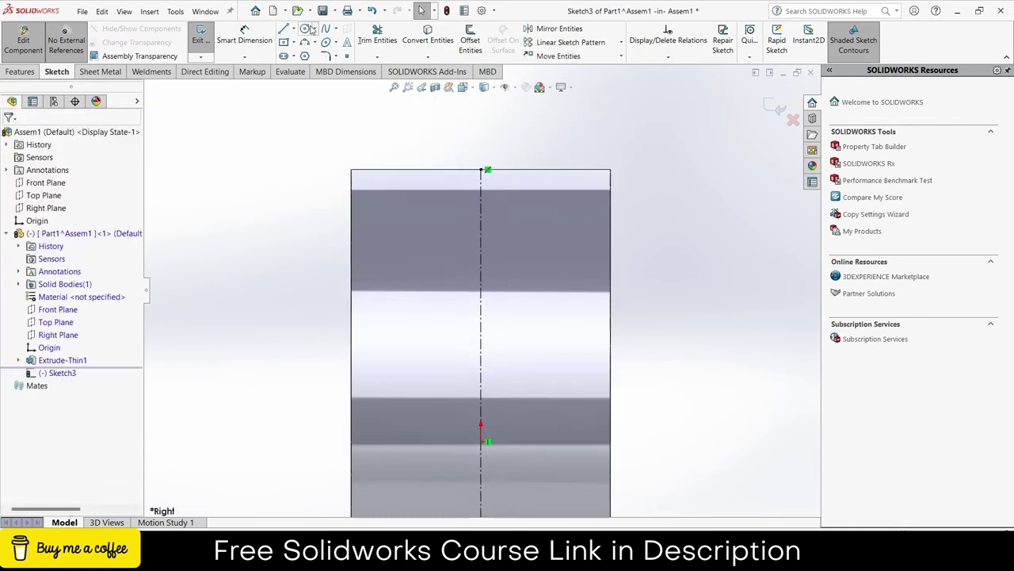
left_click(481, 230)
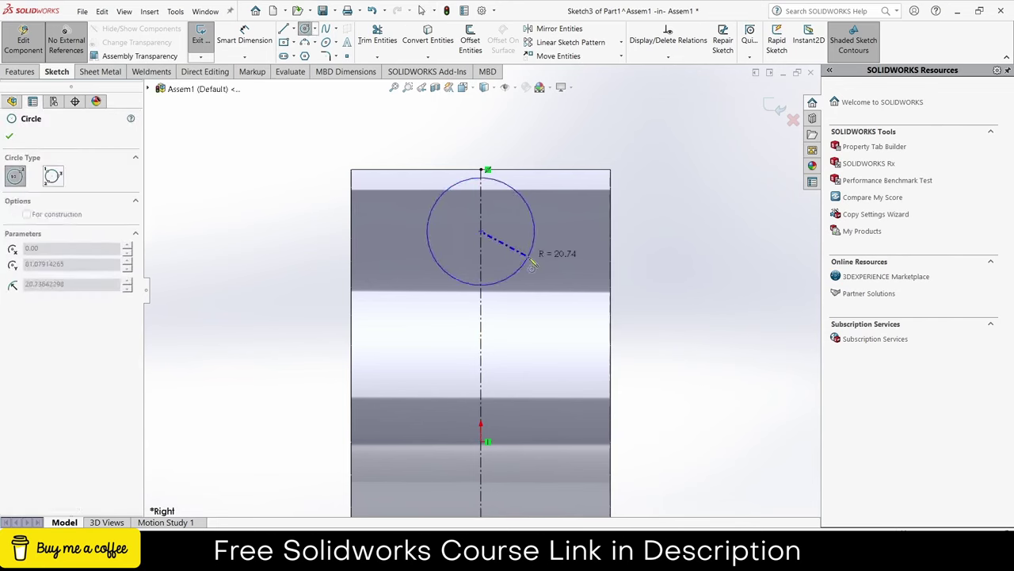
left_click(524, 260)
Dimension the circle to 40 mm diameter, centred 80 mm above the origin.
left_click(255, 40)
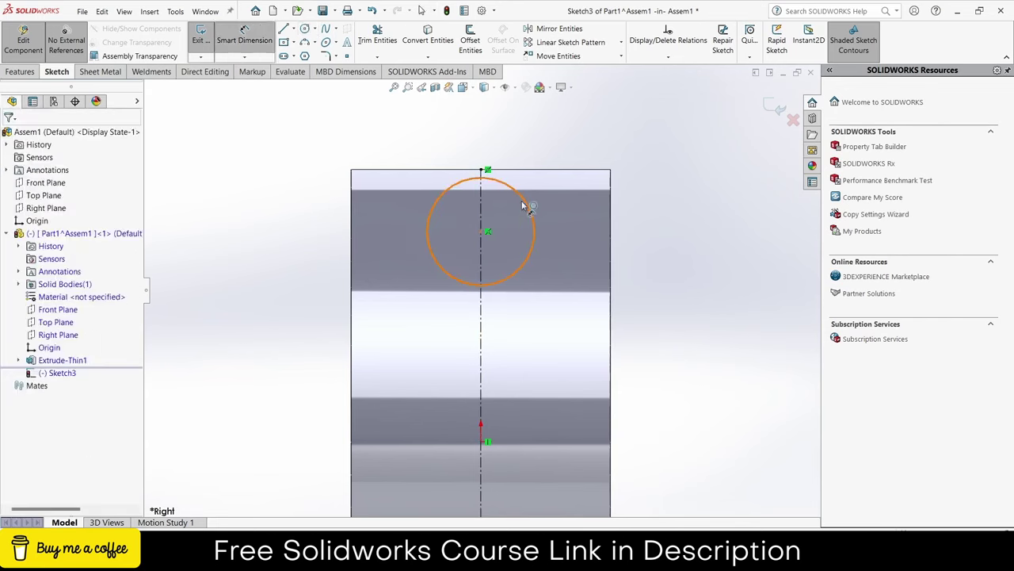
left_click(525, 207)
left_click(658, 218)
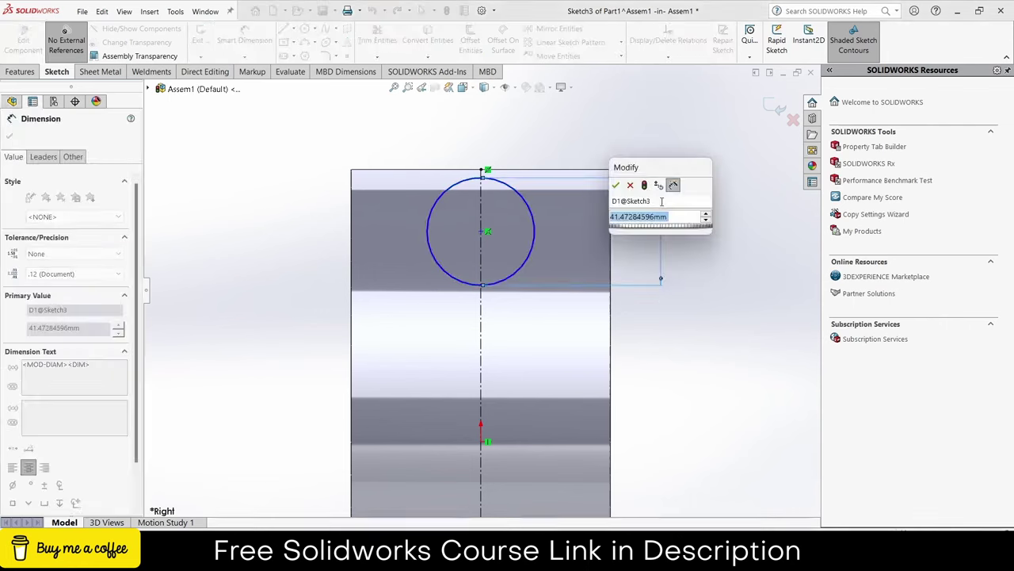
type("40")
key("Return")
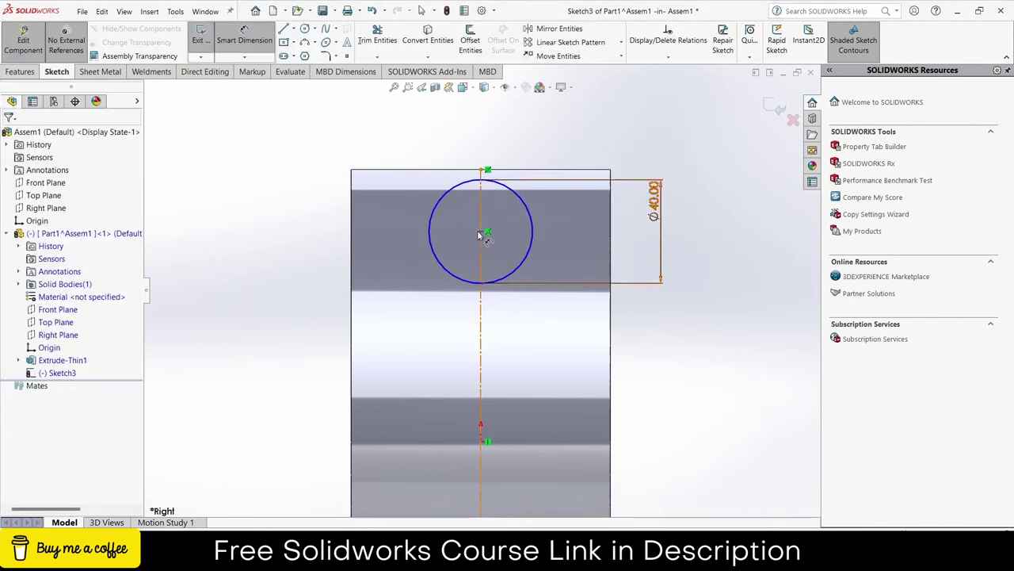
left_click(481, 233)
left_click(481, 440)
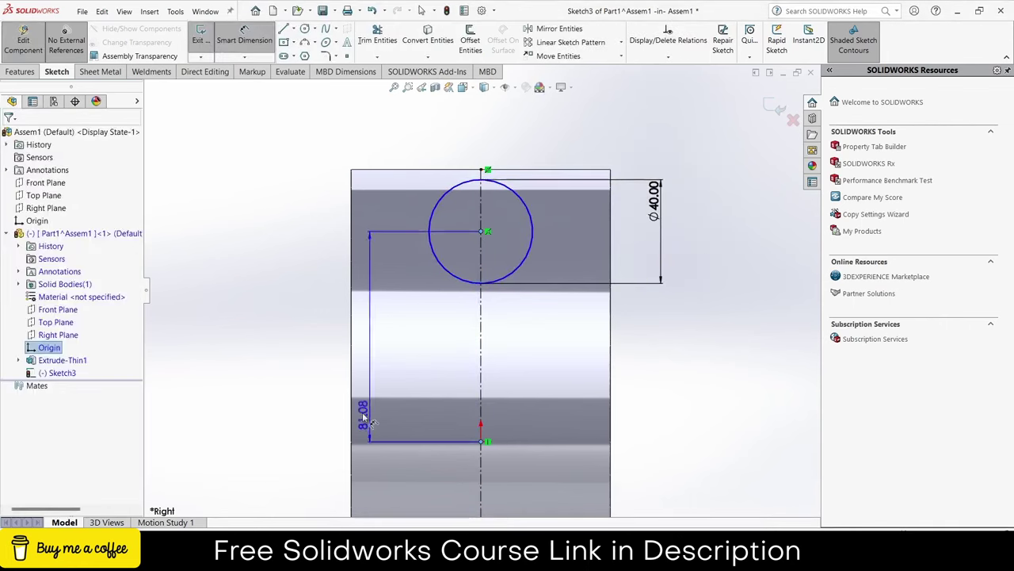
left_click(311, 397)
type("80")
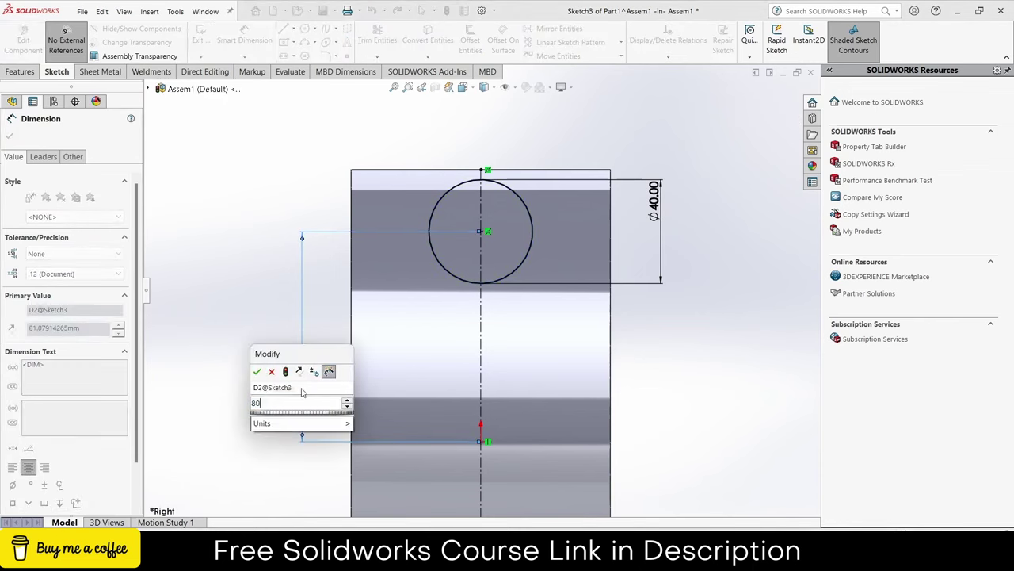
key("Return")
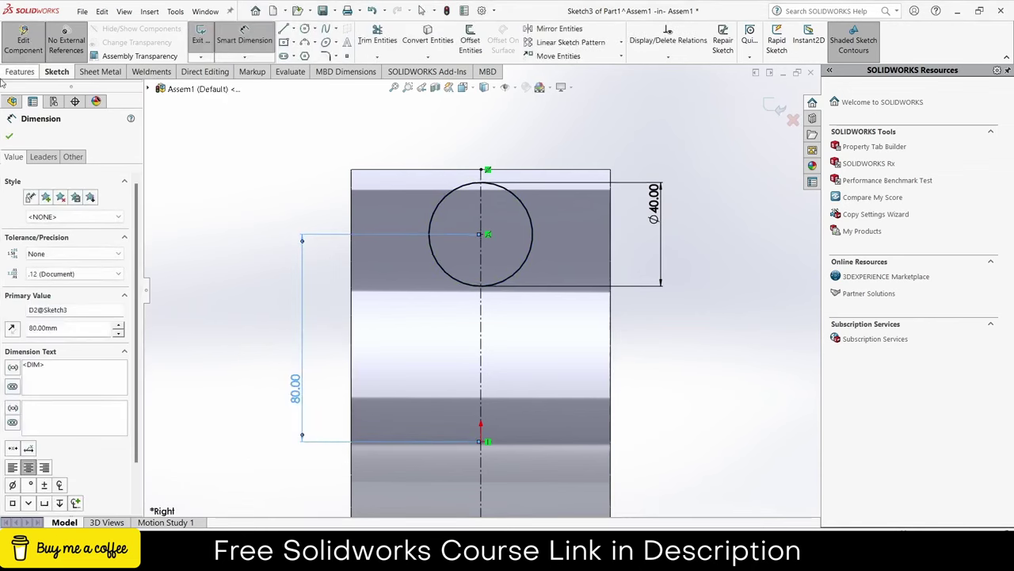
Extruded Cut the circle Through All - Both to make the hole.
left_click(15, 75)
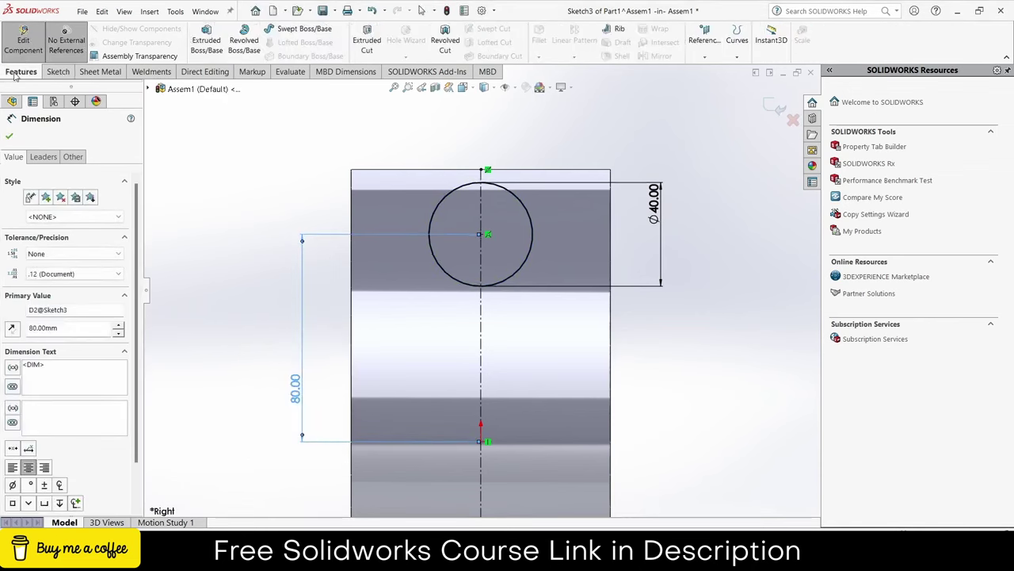
left_click(366, 40)
left_click(76, 208)
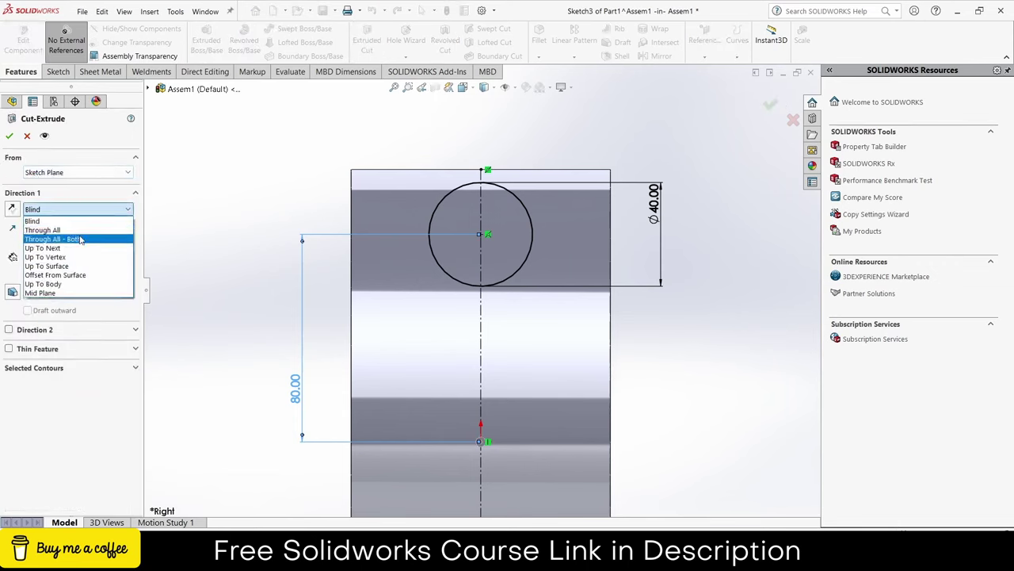
left_click(81, 239)
left_click(10, 135)
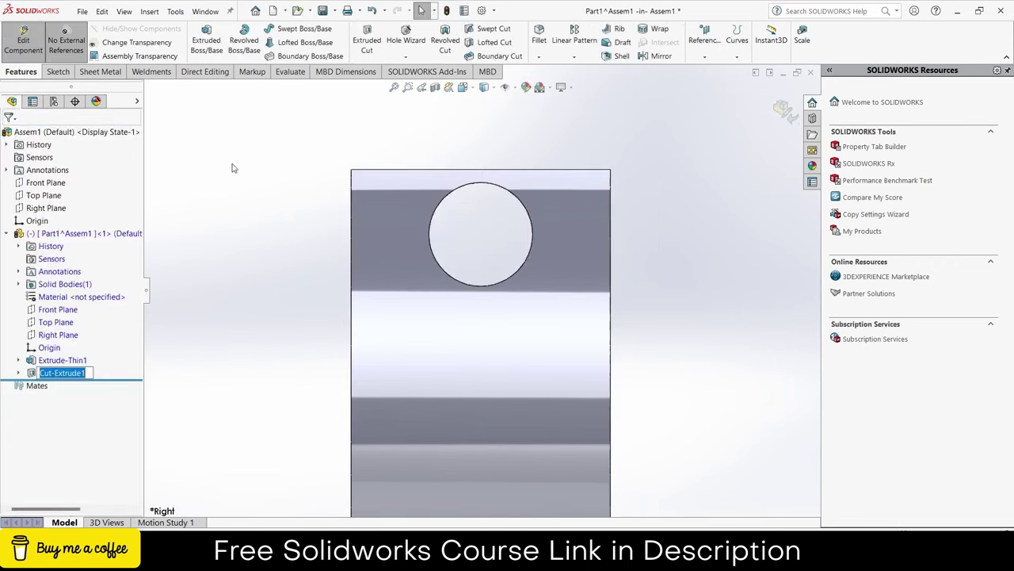
Sketch on the Right Plane a circle converted from the hole's edge.
left_click(250, 311)
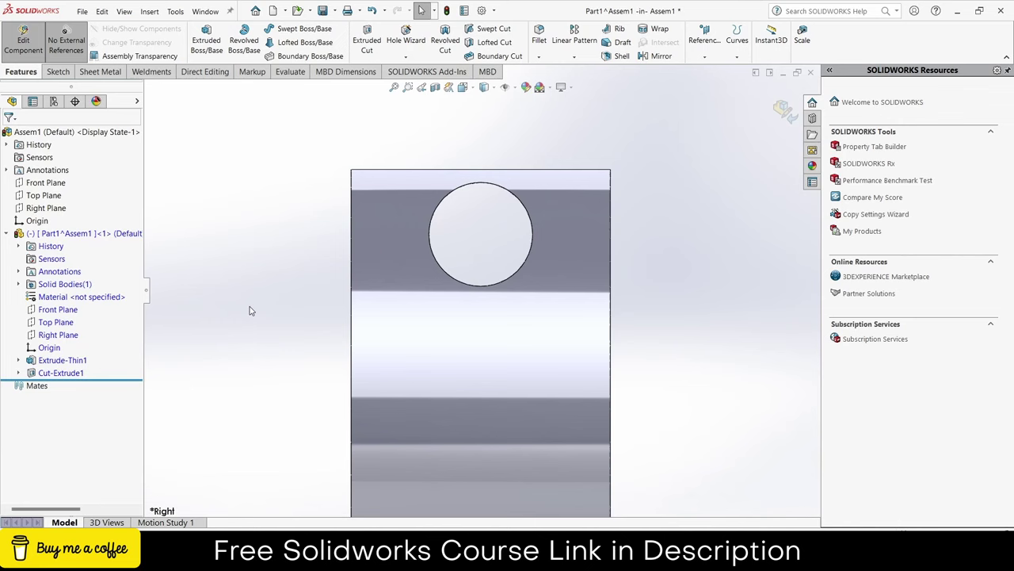
left_click(57, 335)
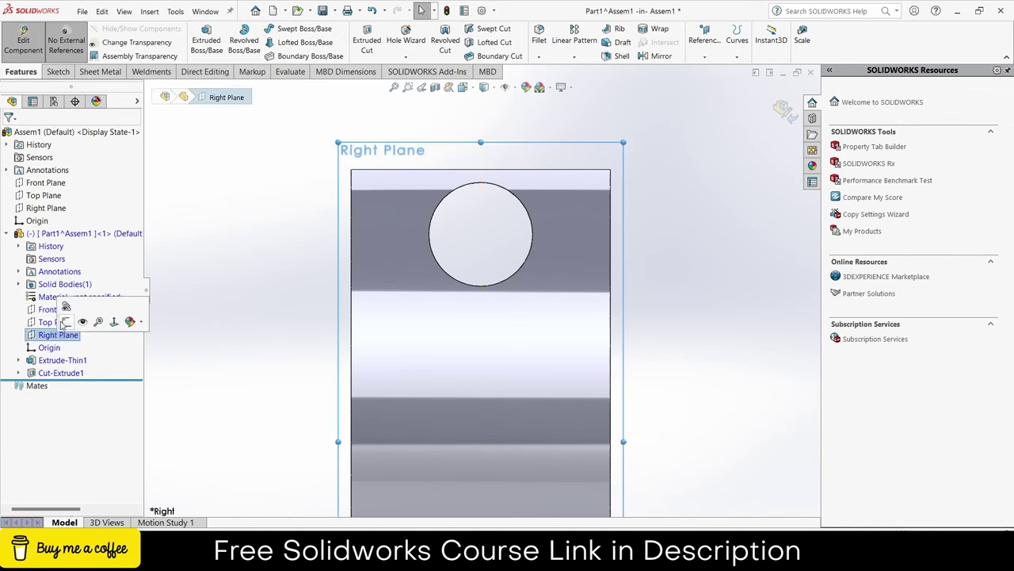
left_click(66, 321)
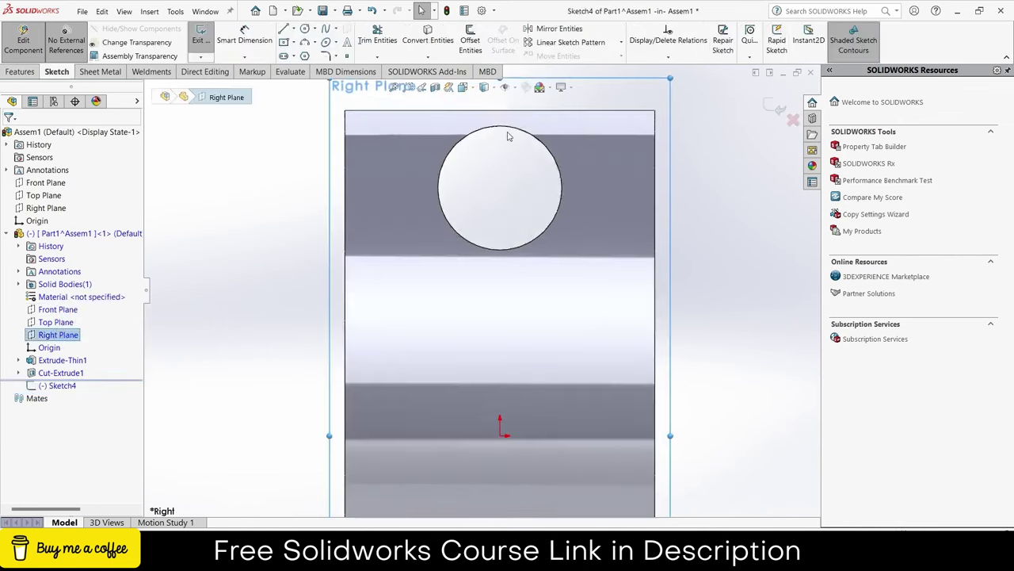
left_click(526, 135)
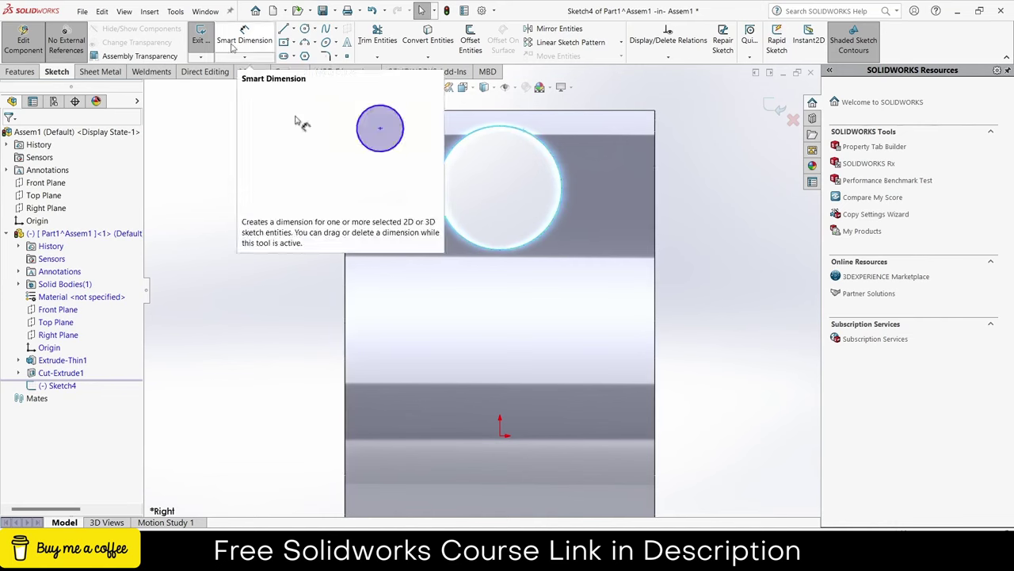
left_click(415, 39)
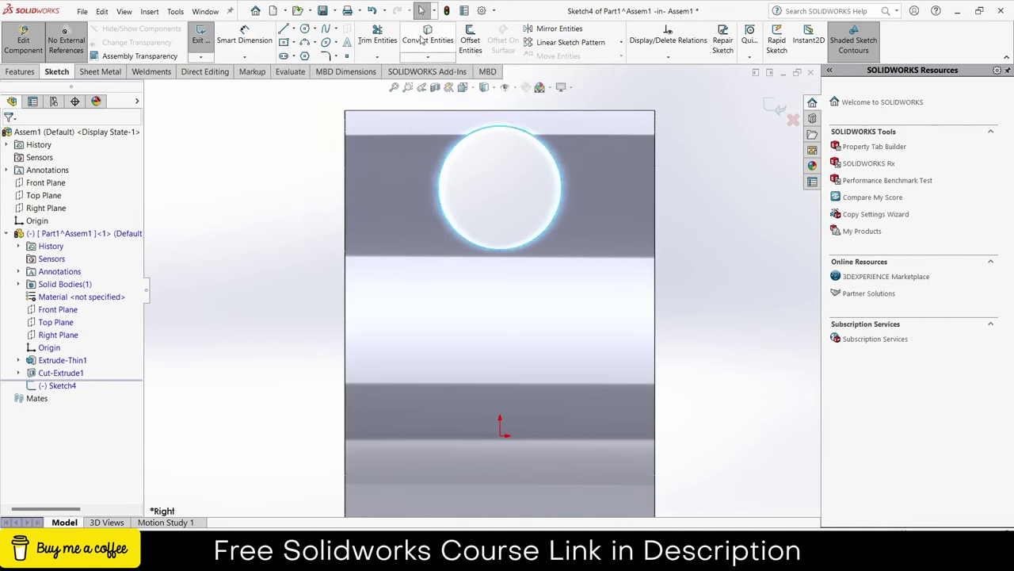
Begin a boss extrusion of the circle with an Offset start condition.
left_click(35, 72)
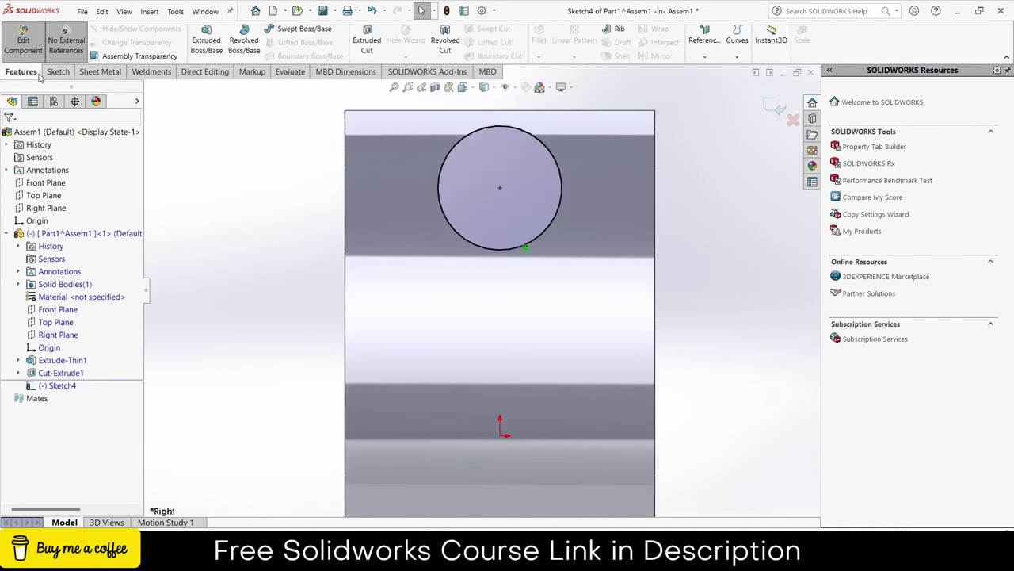
left_click(205, 42)
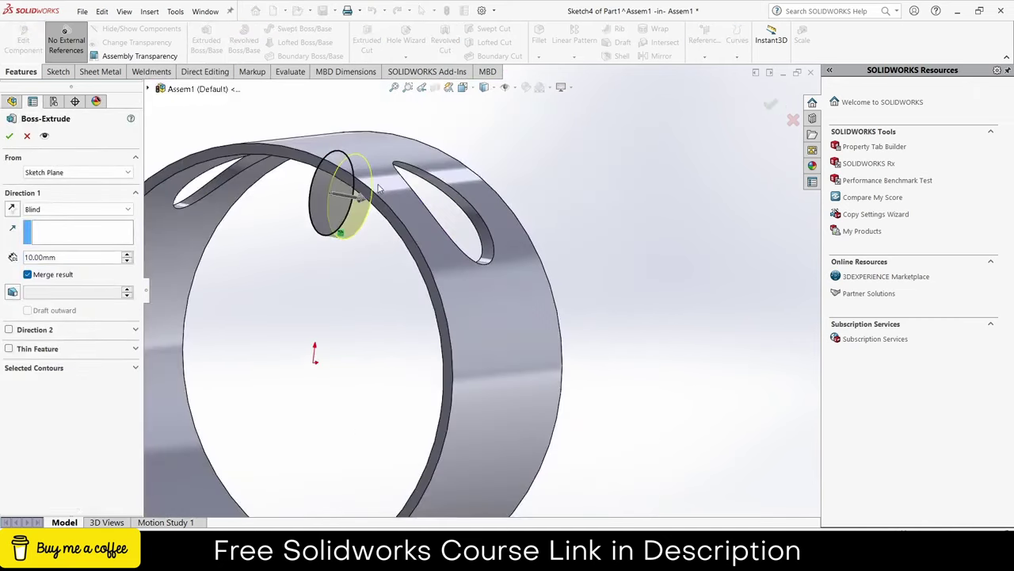
left_click(68, 171)
left_click(67, 179)
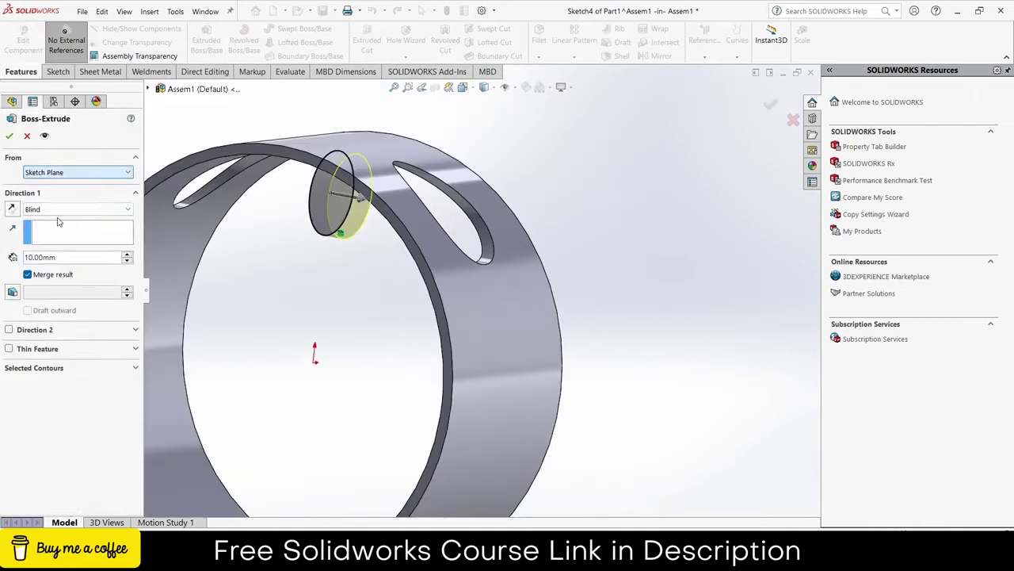
left_click(68, 172)
left_click(68, 212)
type("40")
key("Return")
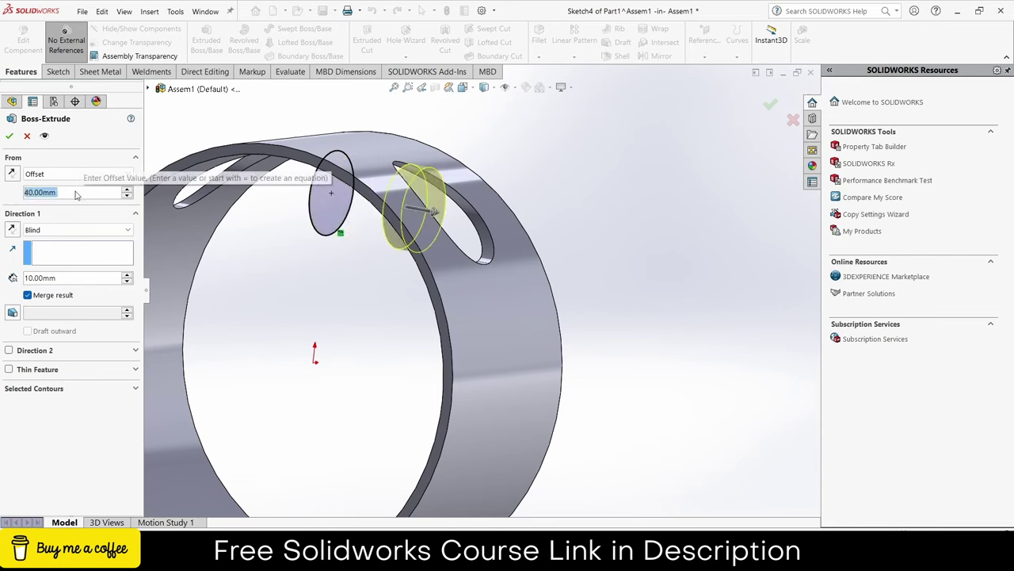
scroll(75, 195, "up", 4)
scroll(76, 195, "up", 3)
scroll(75, 195, "up", 3)
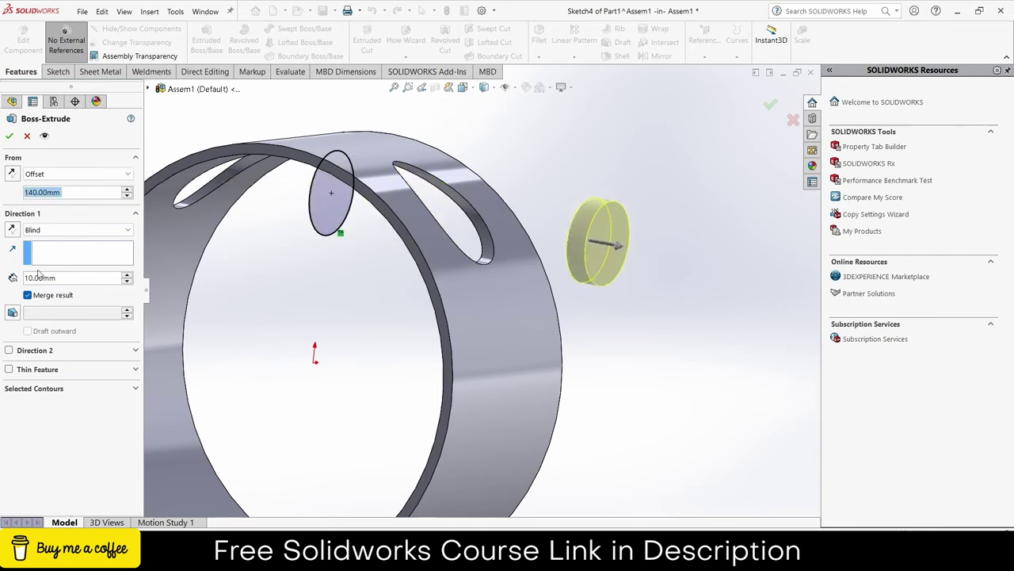
Make it a 4 mm thin wall ending Up To Surface at the housing's outer face.
left_click(9, 369)
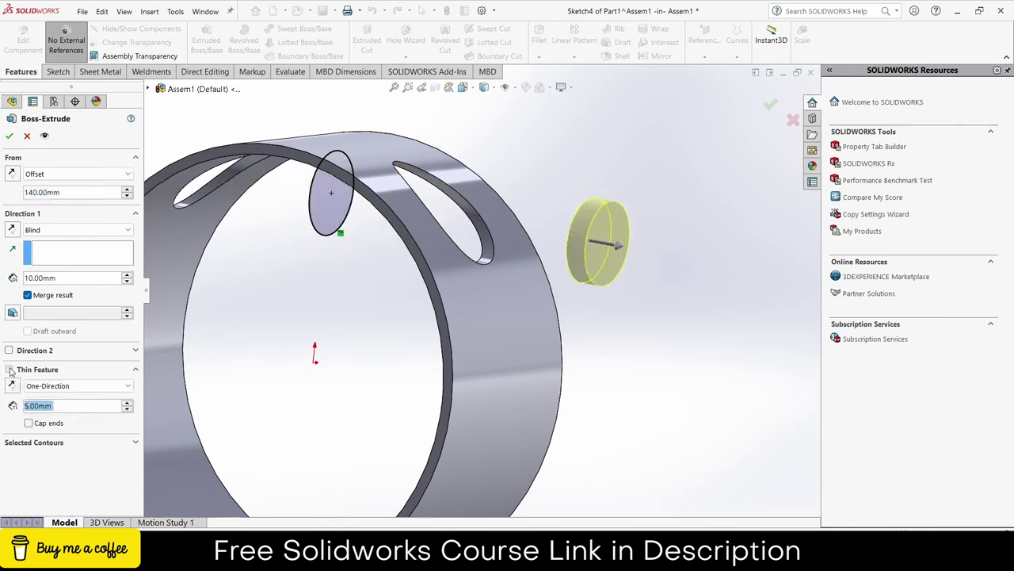
left_click(41, 231)
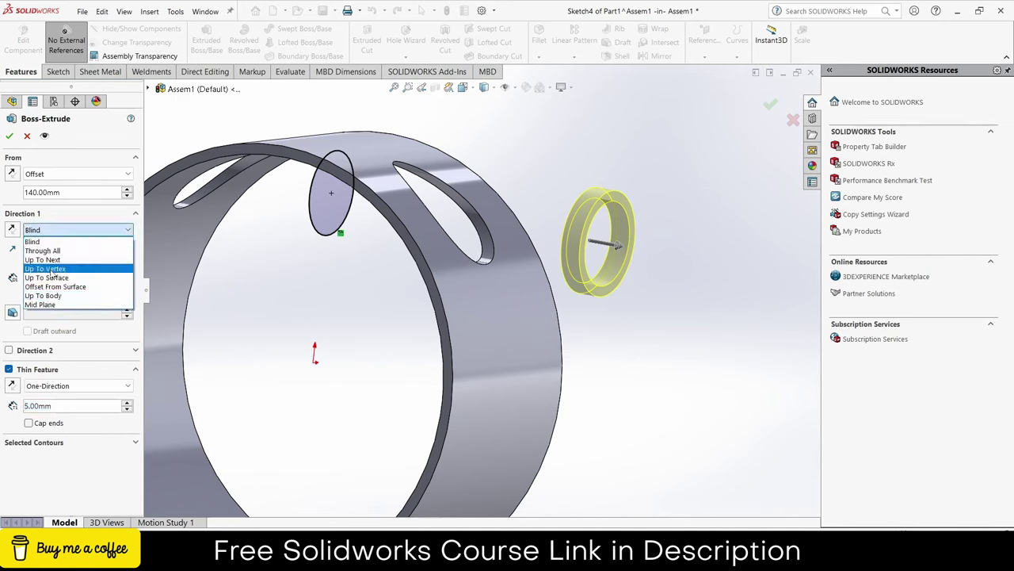
left_click(46, 278)
left_click(500, 321)
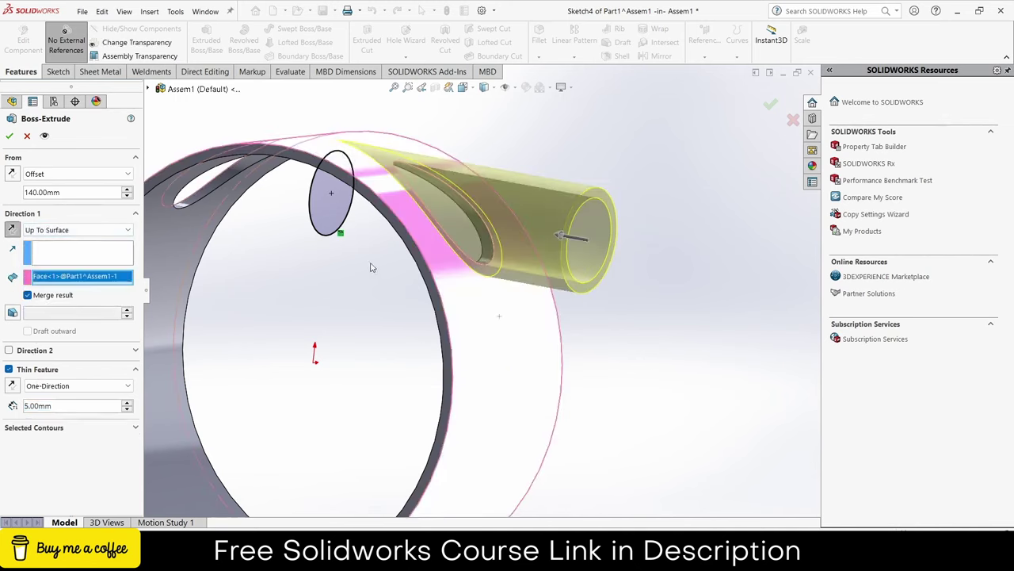
middle_click_drag(313, 263, 247, 231)
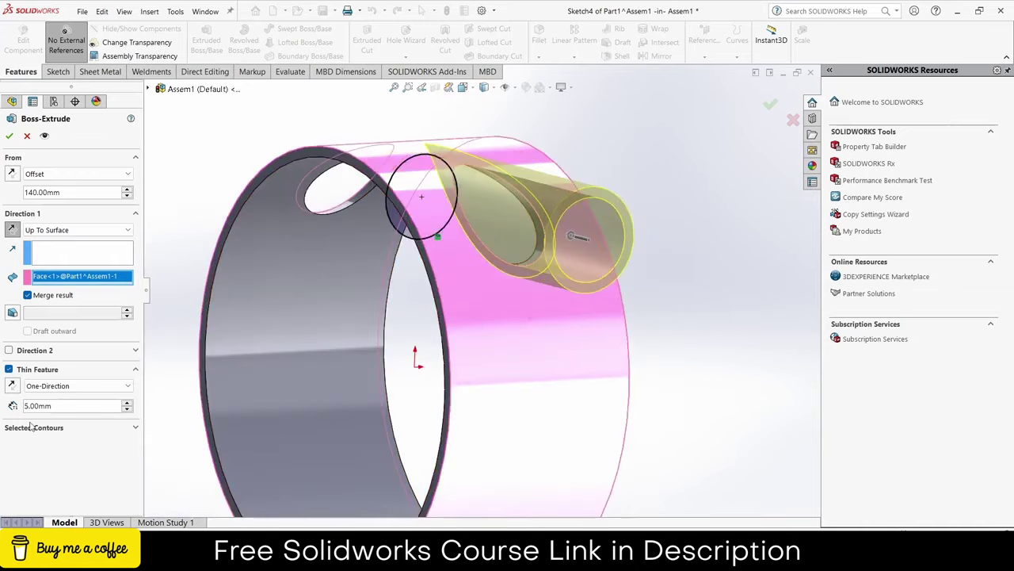
type("4")
key("Return")
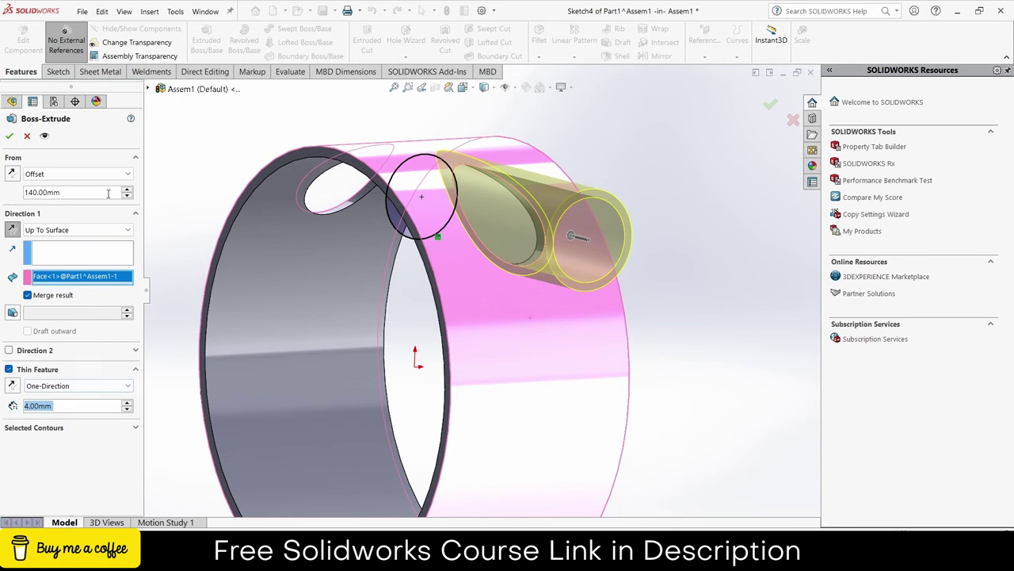
scroll(107, 192, "up", 4)
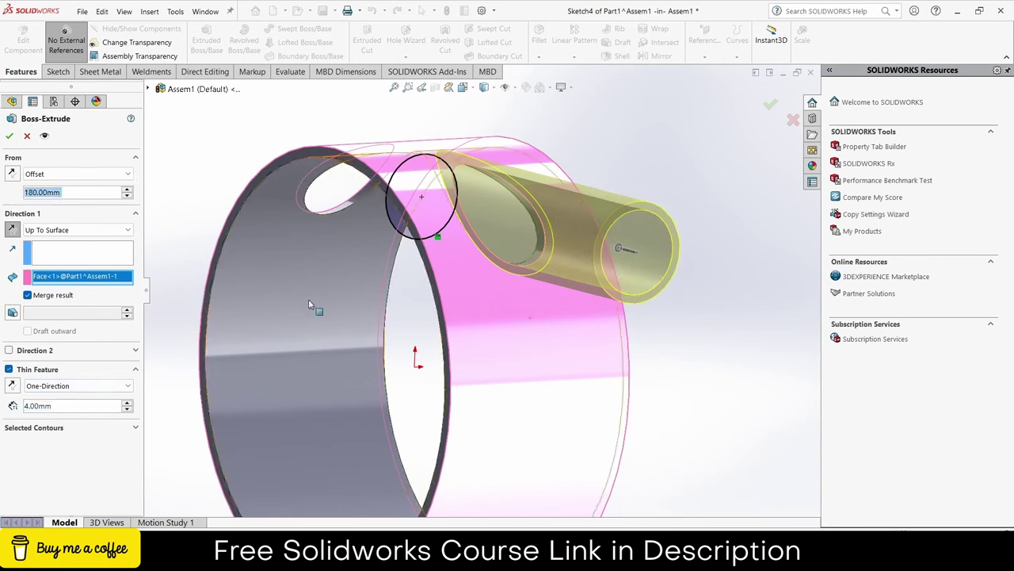
left_click(8, 137)
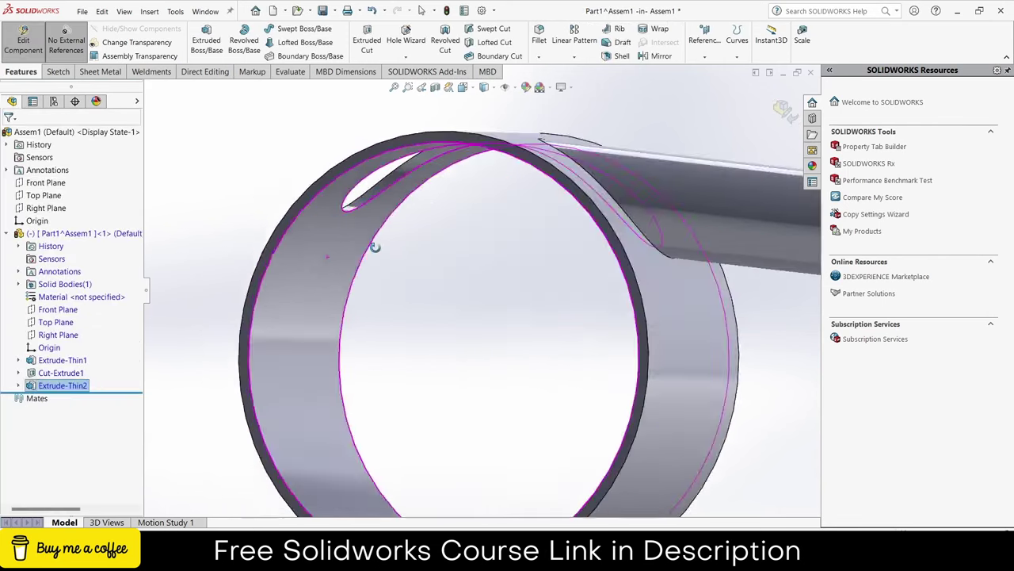
Mirror Extrude-Thin2 about the Right Plane and orbit to inspect the result.
middle_click_drag(282, 216, 389, 273)
key("f")
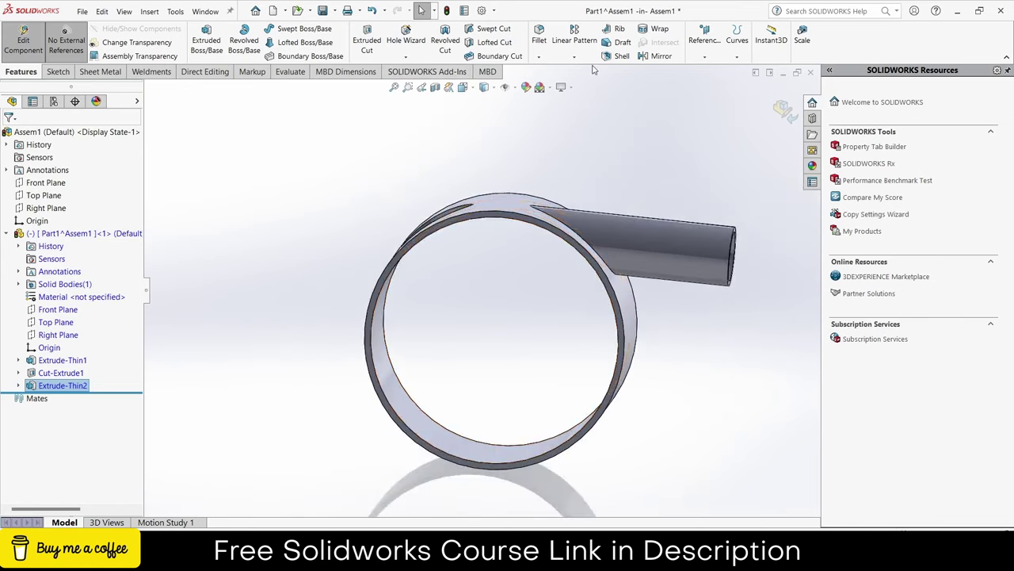
left_click(657, 56)
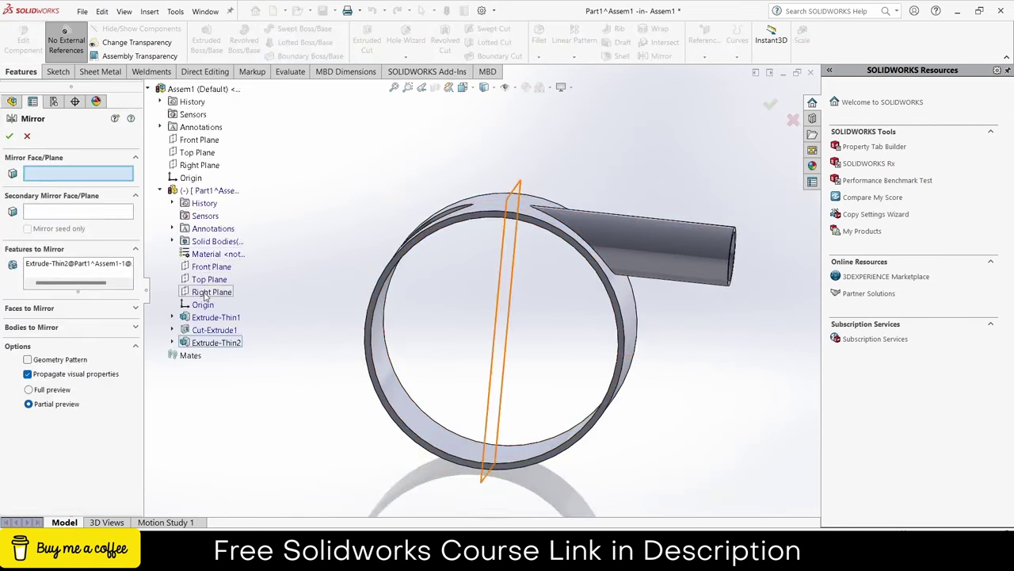
left_click(206, 292)
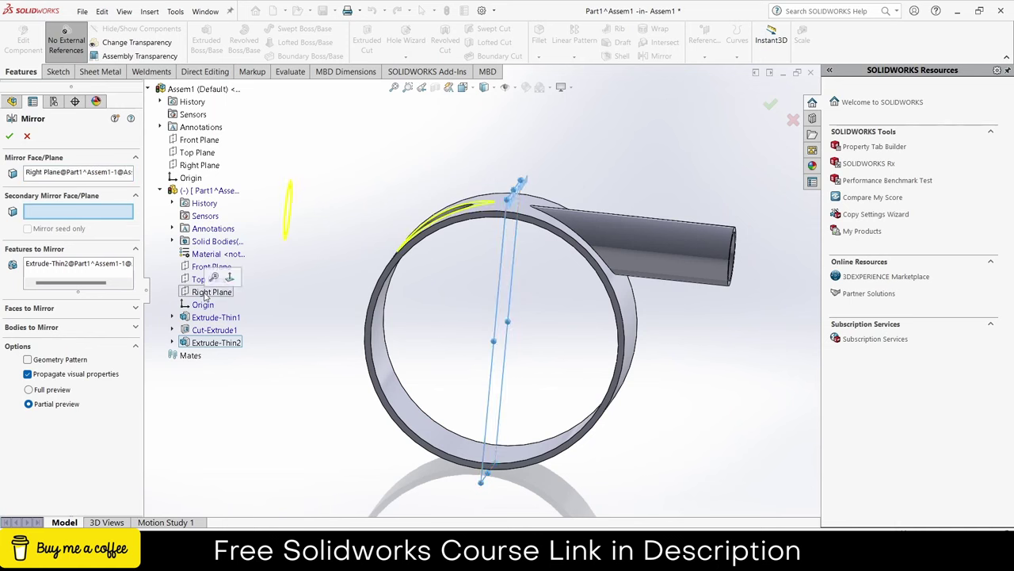
left_click(10, 137)
mouse_move(451, 355)
middle_mouse_down()
mouse_move(304, 279)
mouse_move(441, 335)
mouse_move(290, 335)
middle_mouse_up()
scroll(556, 213, "up", 3)
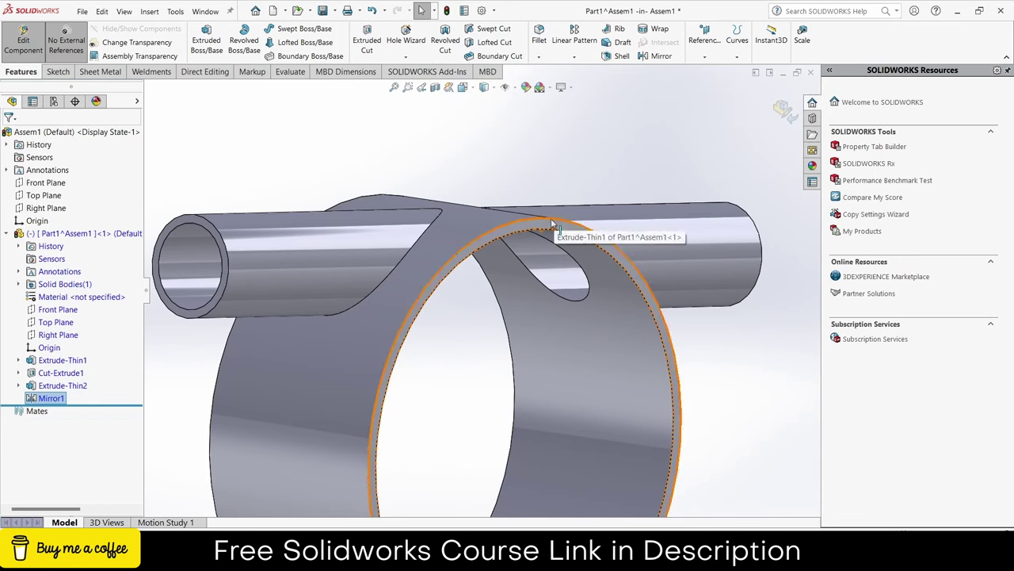
left_click(553, 223)
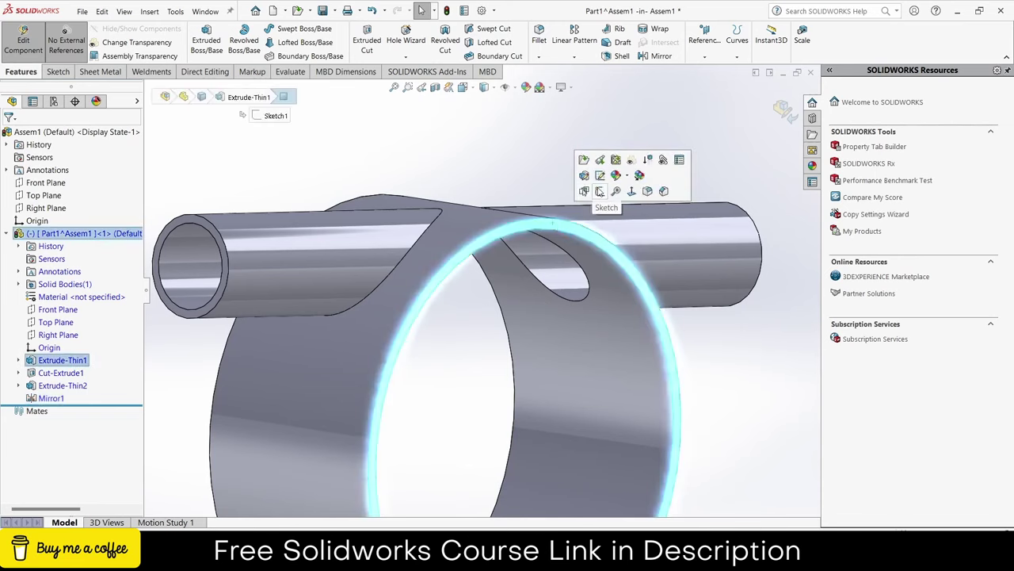
Sketch on the ring face a circle on the ring edge and a smaller circle left of the origin.
left_click(600, 191)
scroll(546, 247, "up", 2)
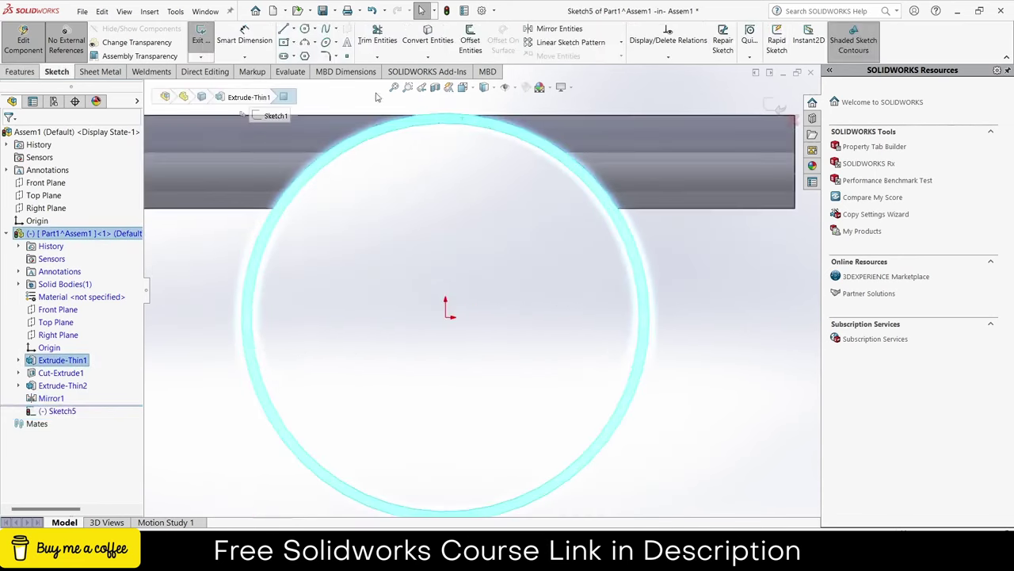
left_click(305, 29)
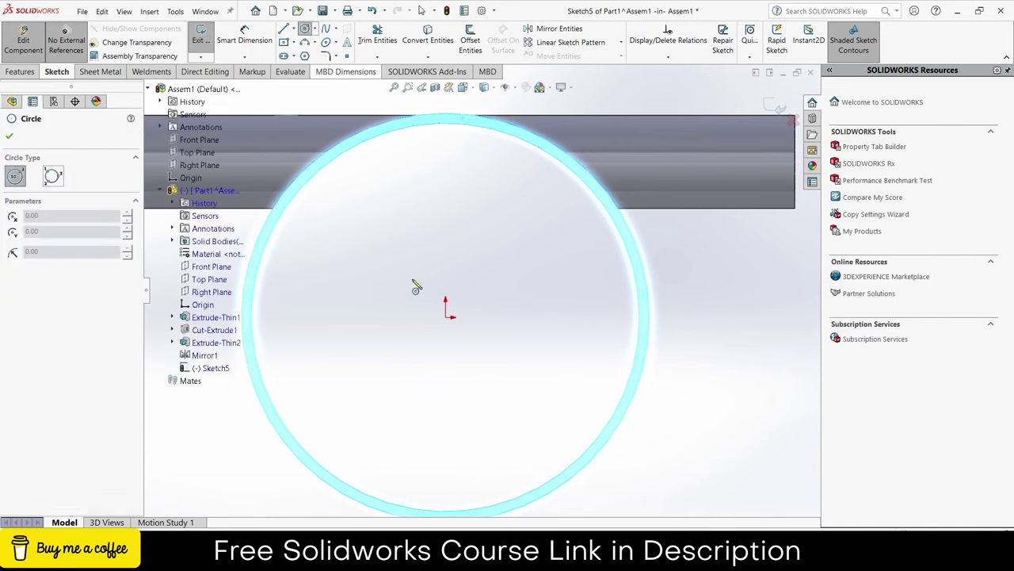
left_click(449, 314)
left_click(586, 172)
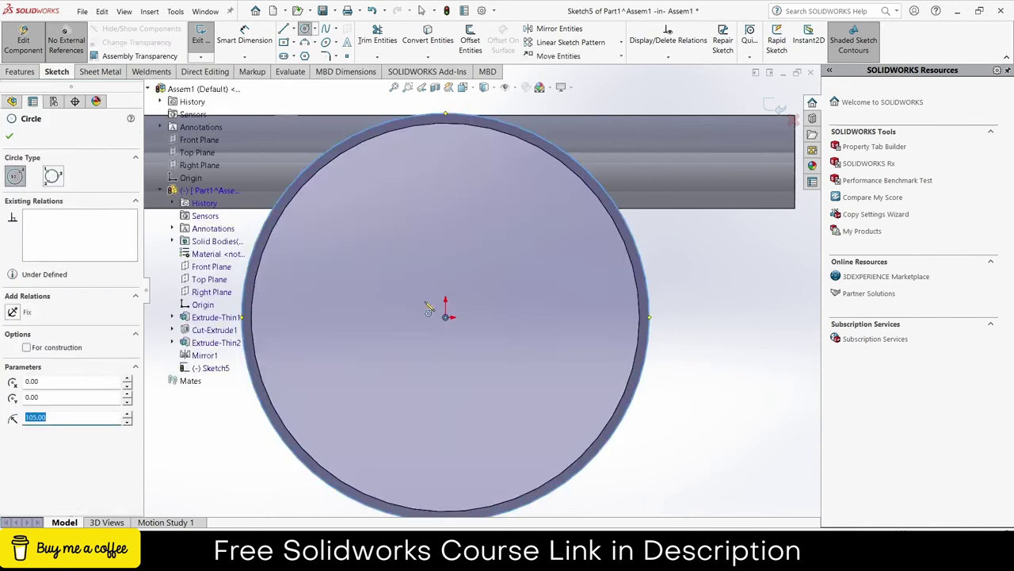
left_click(364, 318)
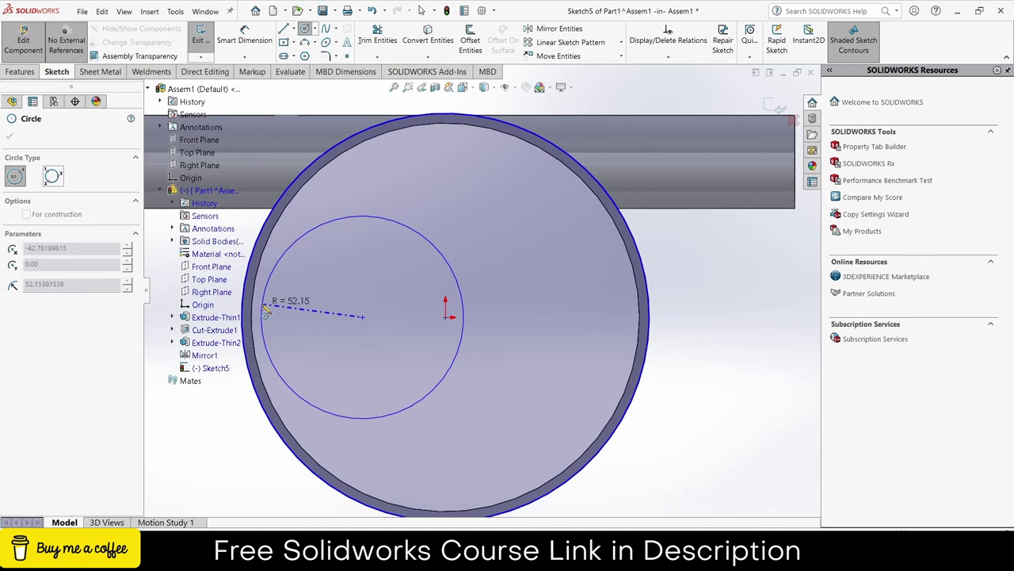
left_click(266, 312)
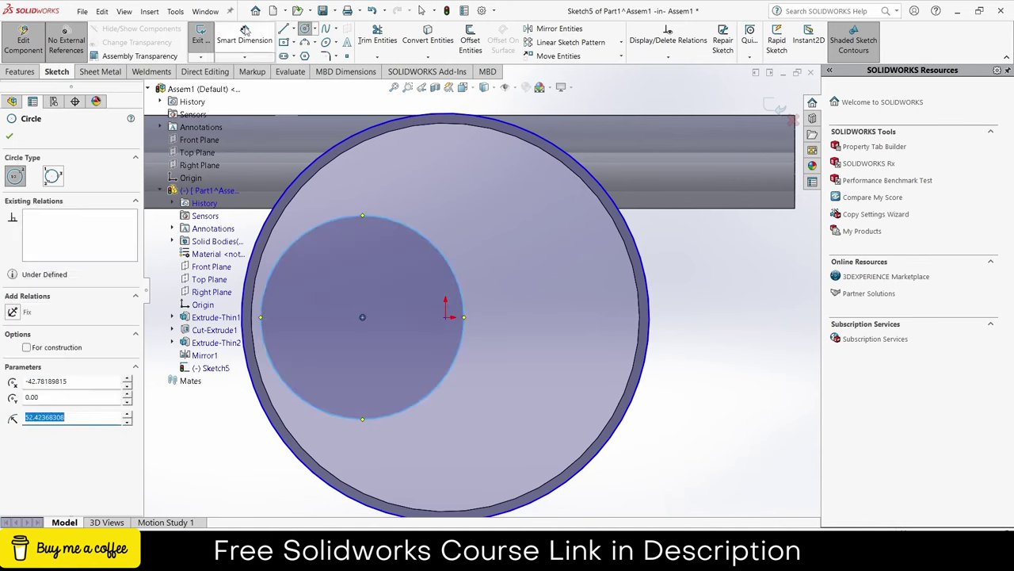
Select the small circle's centre together with the origin.
left_click(253, 37)
left_click(447, 319)
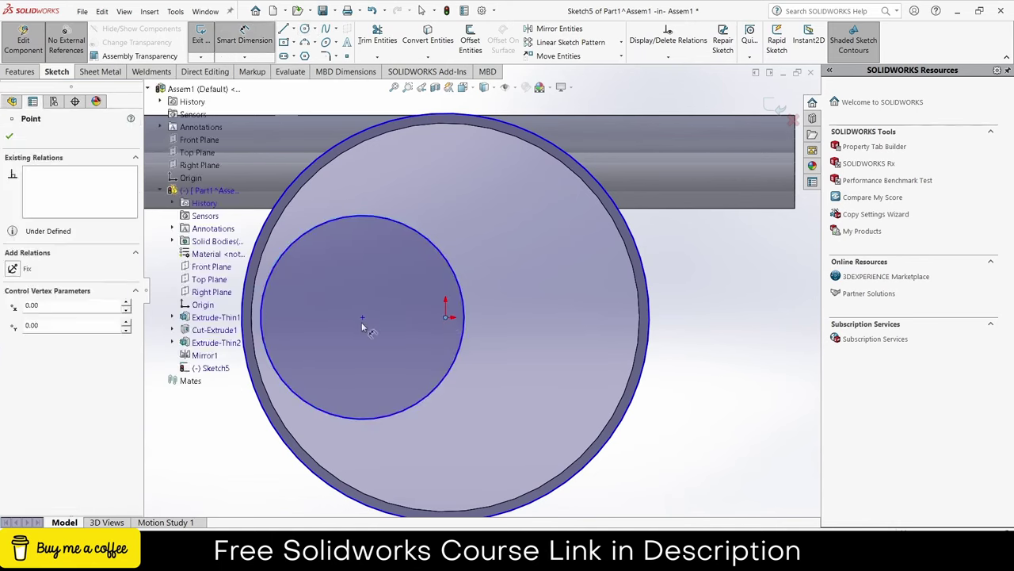
key("Escape")
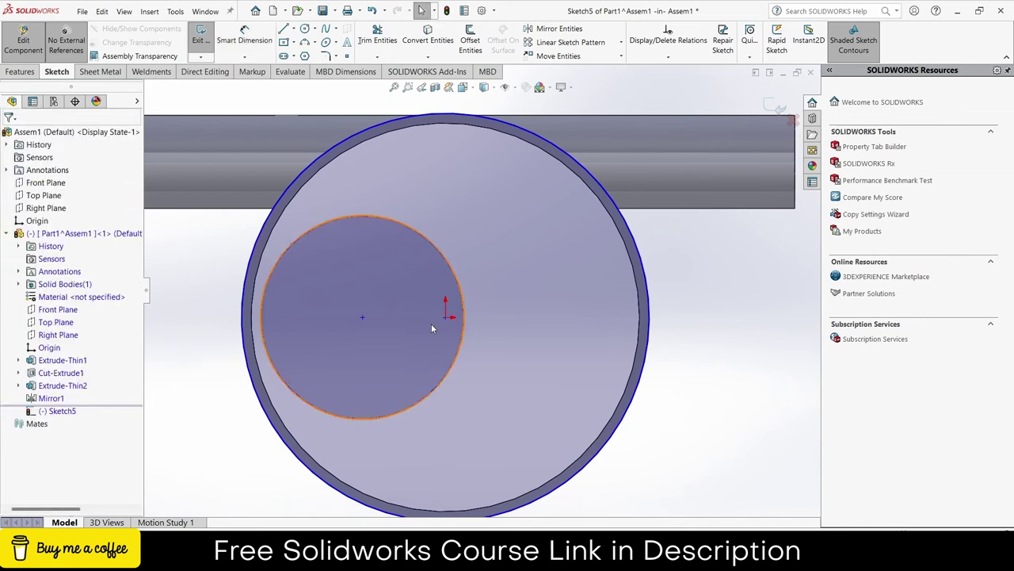
left_click(363, 318)
left_click(364, 317, "ctrl")
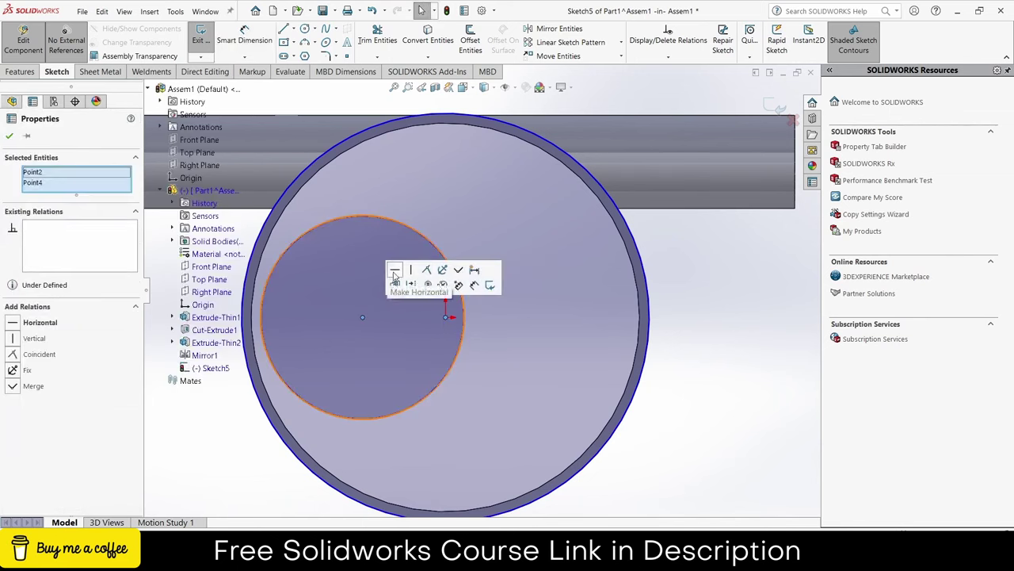
Level the small circle's centre with the origin; dimension circles Ø105 and Ø210.
left_click(395, 271)
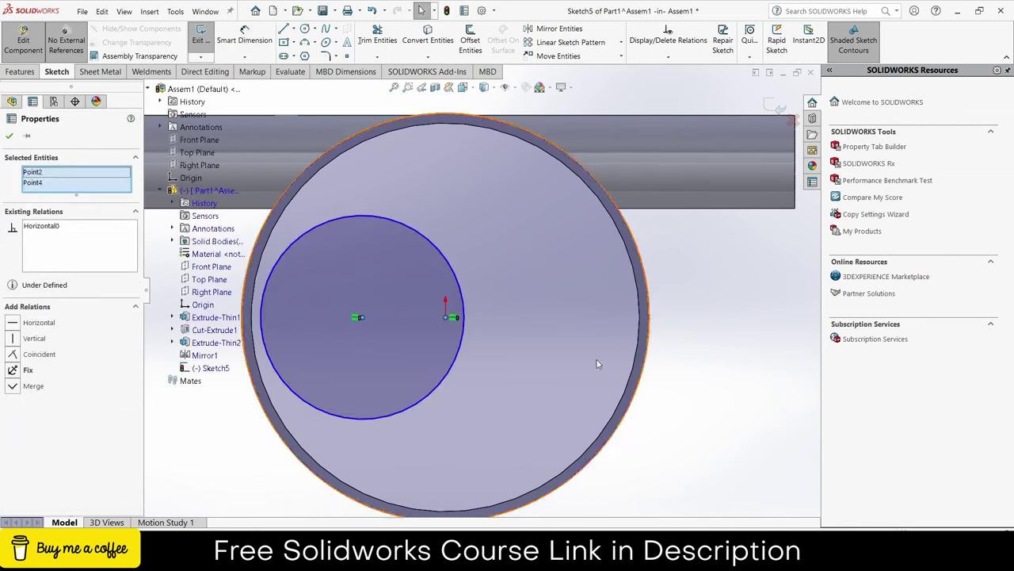
left_click(245, 37)
left_click(455, 277)
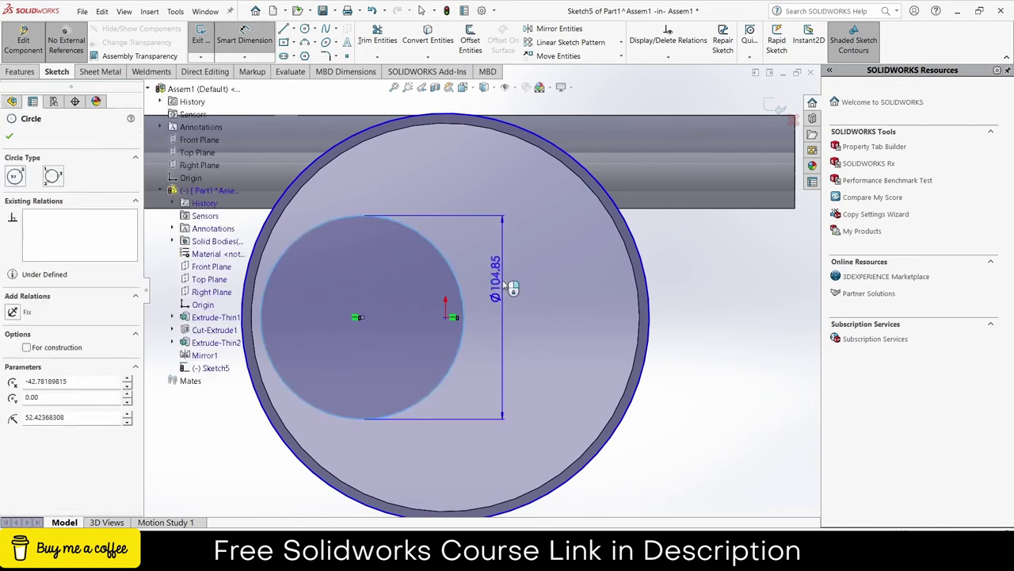
left_click(513, 288)
type("105")
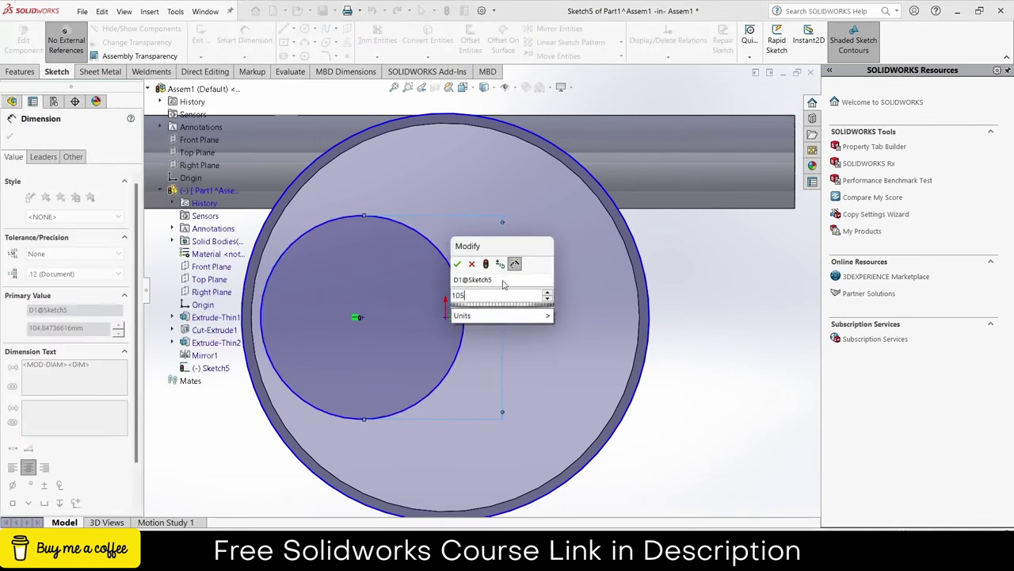
key("Return")
left_click(649, 321)
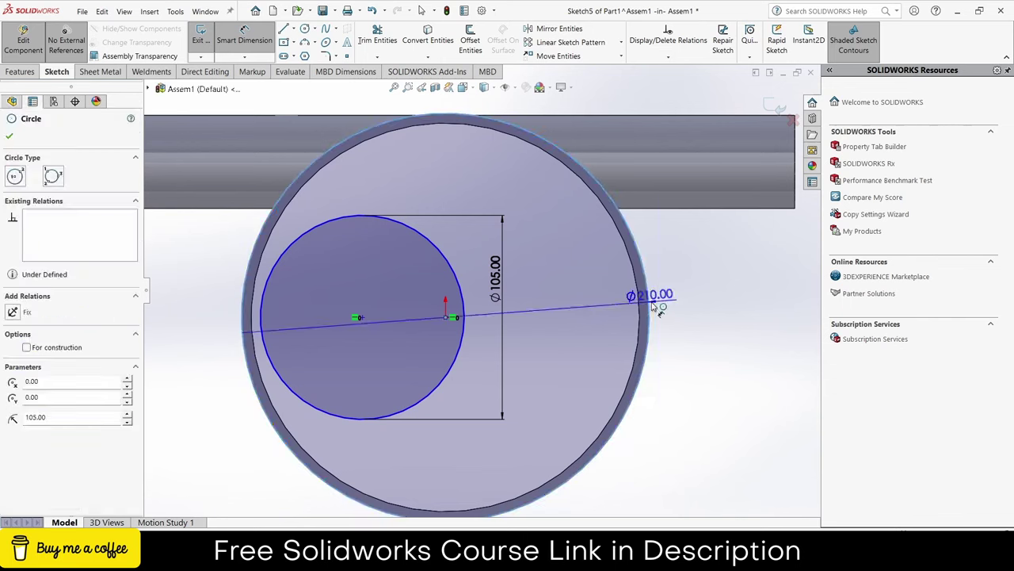
left_click(686, 317)
left_click(643, 296)
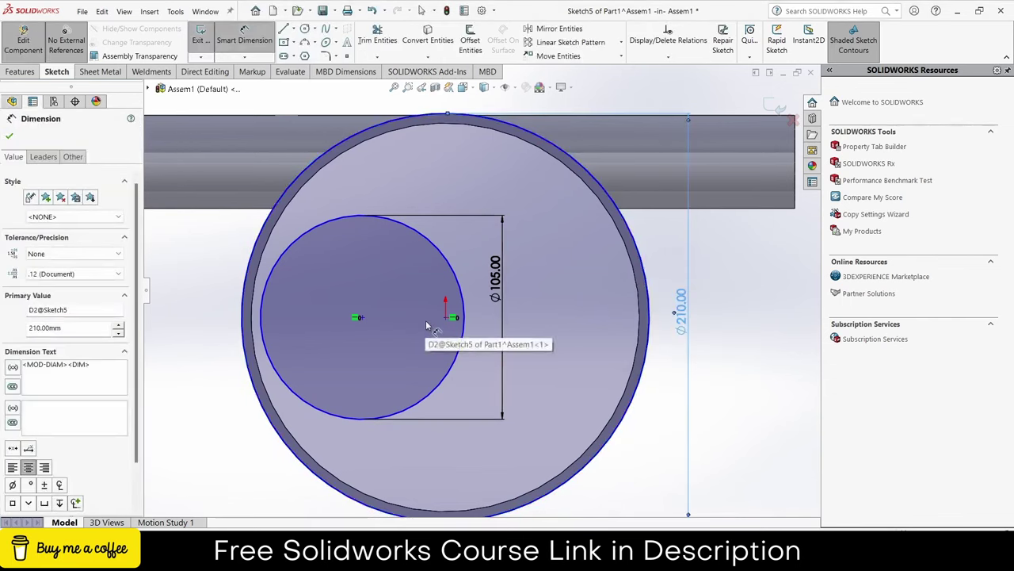
key("Escape")
Make the loose sketch point coincident with the origin.
left_click(449, 319)
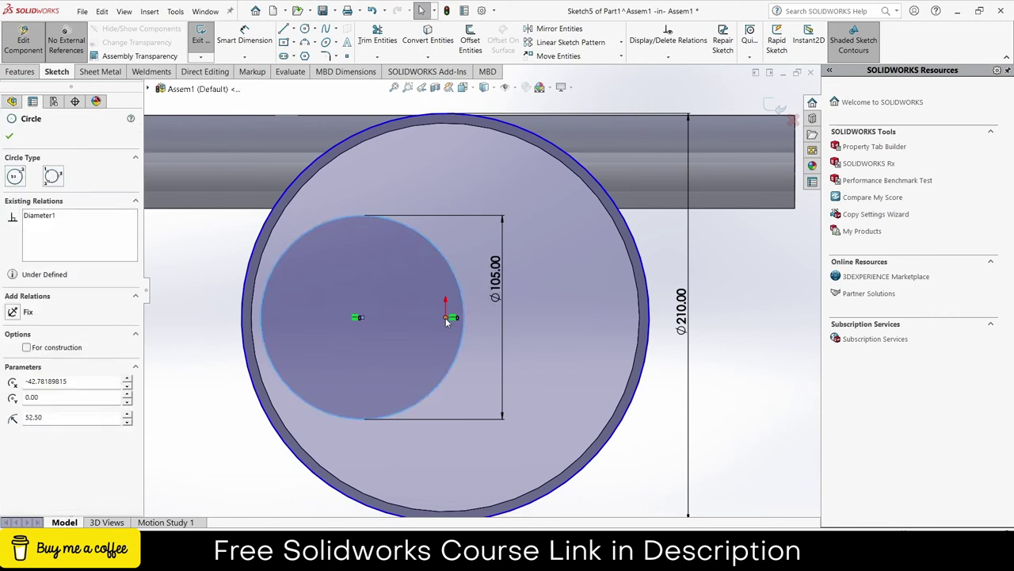
left_click(453, 317)
left_click(645, 290, "ctrl")
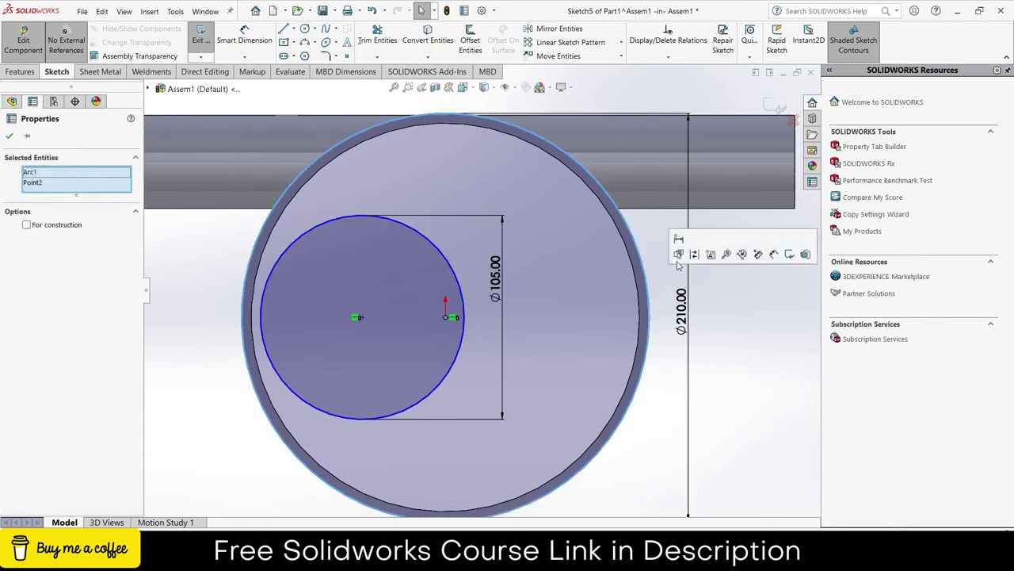
key("Escape")
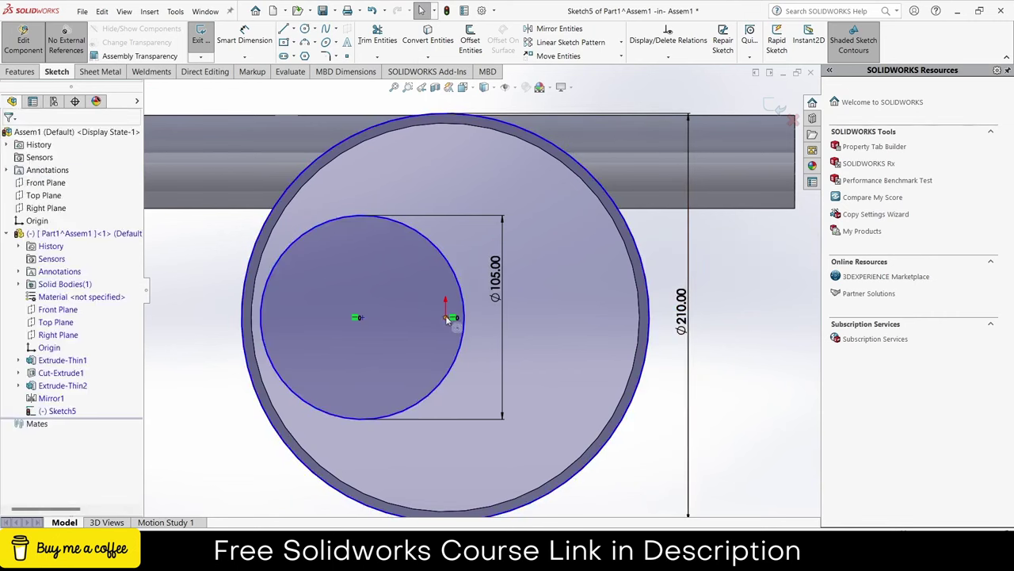
left_click_drag(451, 319, 438, 329)
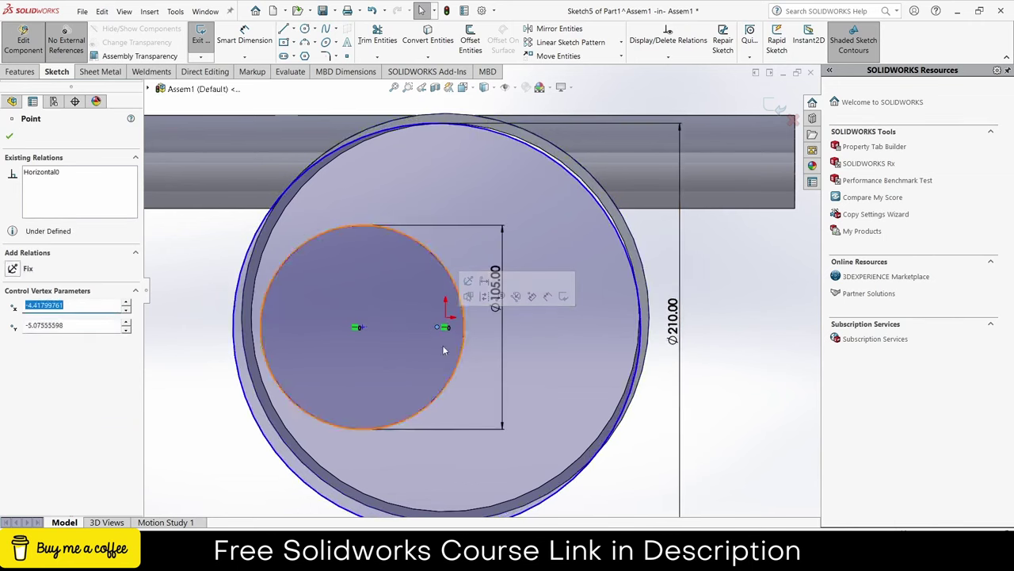
key("Escape")
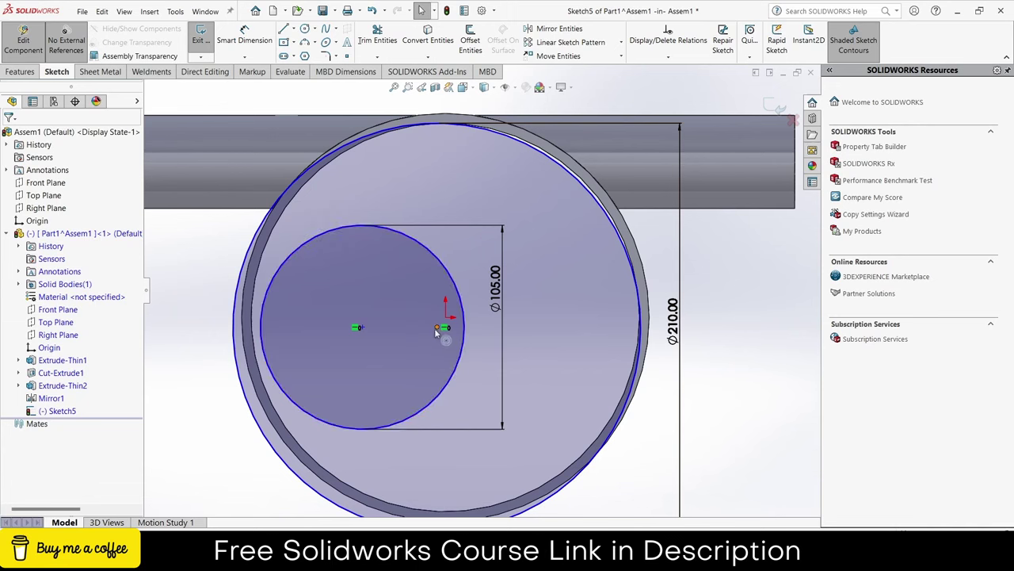
left_click(437, 326)
left_click(446, 317, "ctrl")
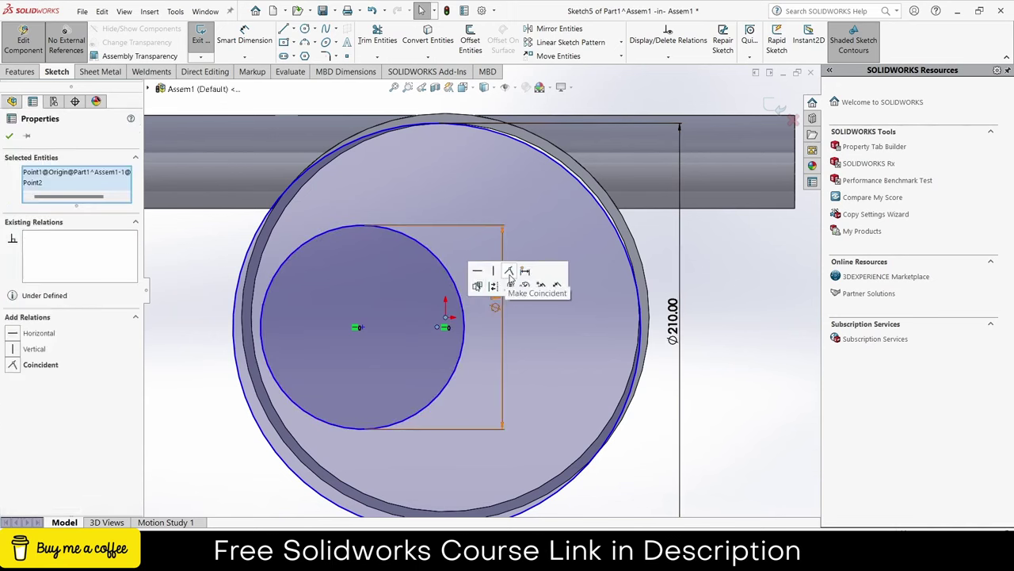
left_click(509, 270)
left_click(767, 302)
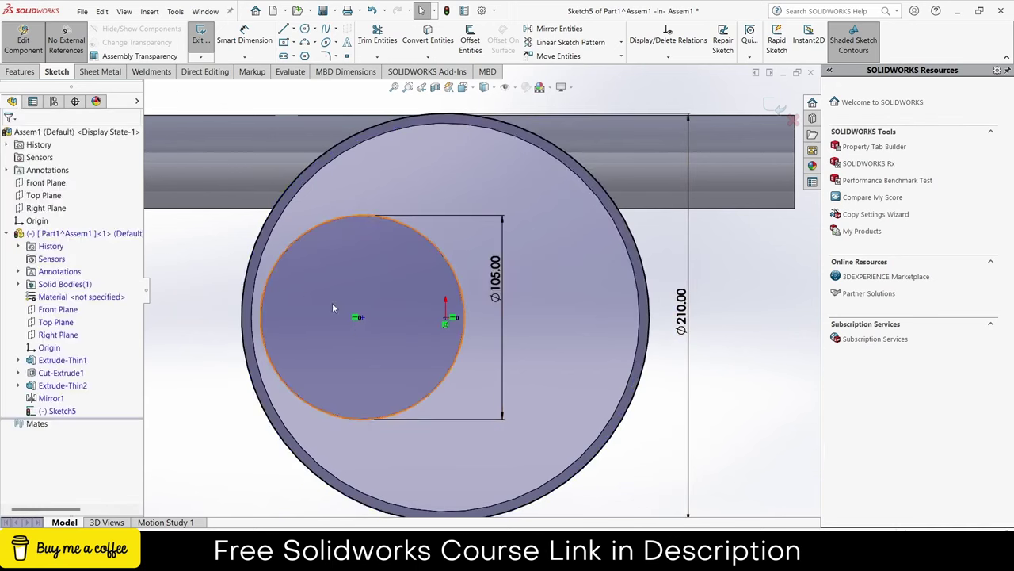
Dimension the small circle's centre 40 mm from the origin.
left_click(244, 40)
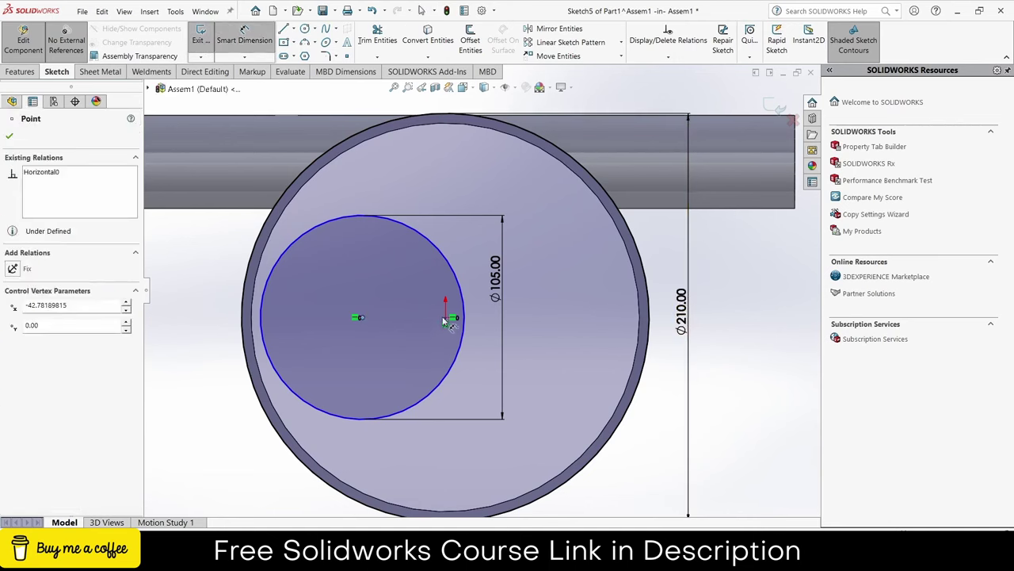
left_click(419, 343)
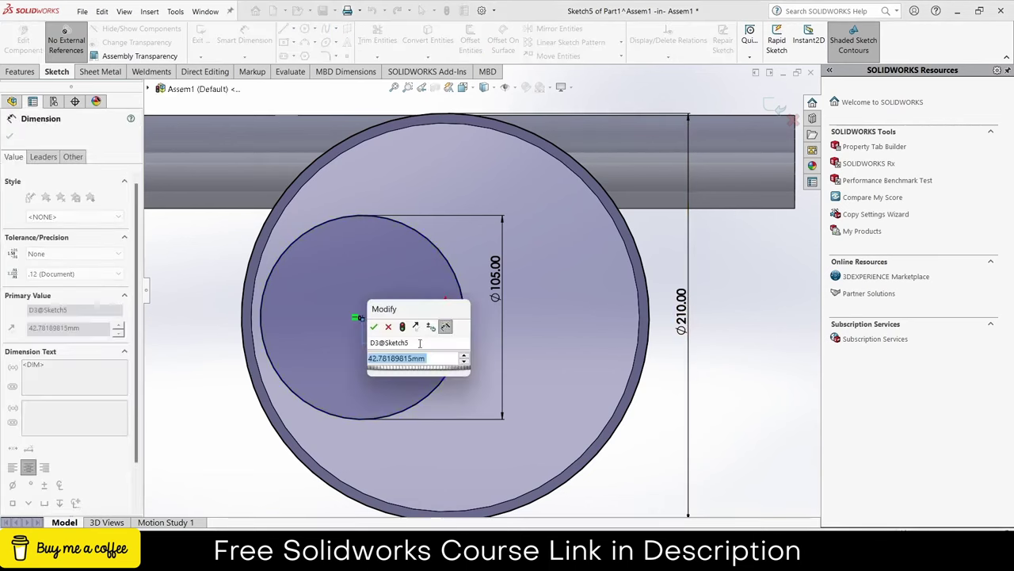
type("40")
key("Return")
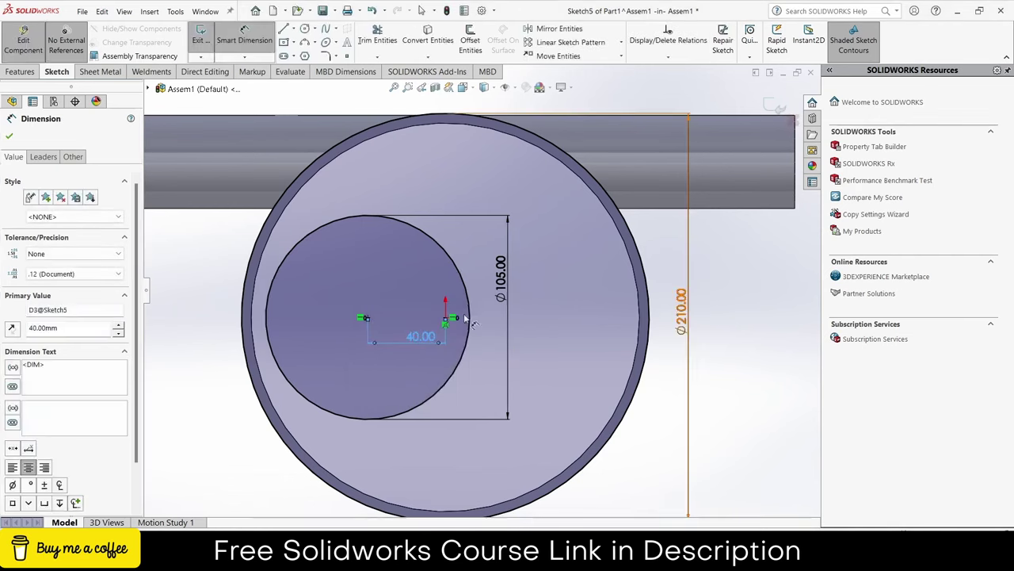
left_click(748, 323)
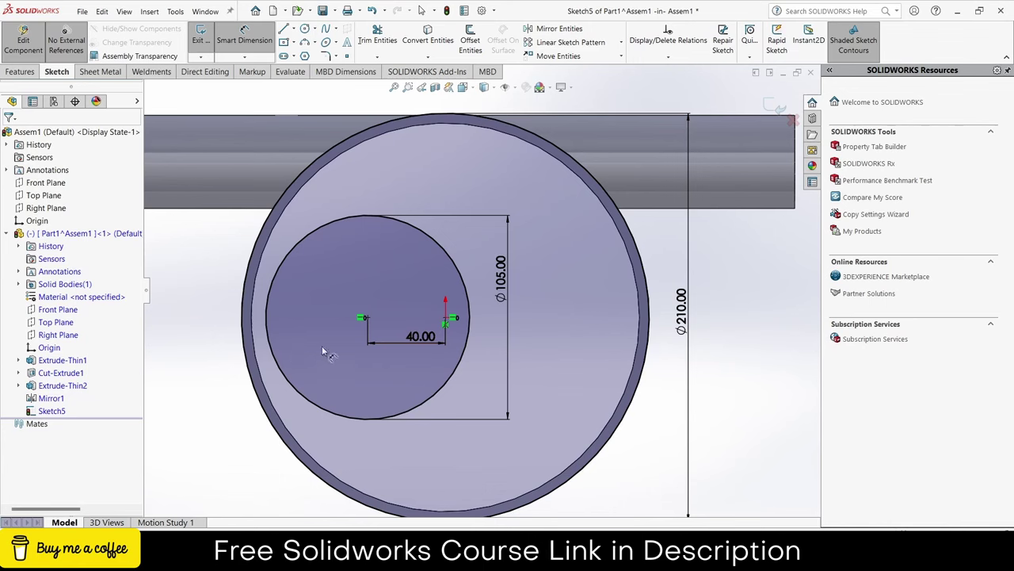
left_click(304, 31)
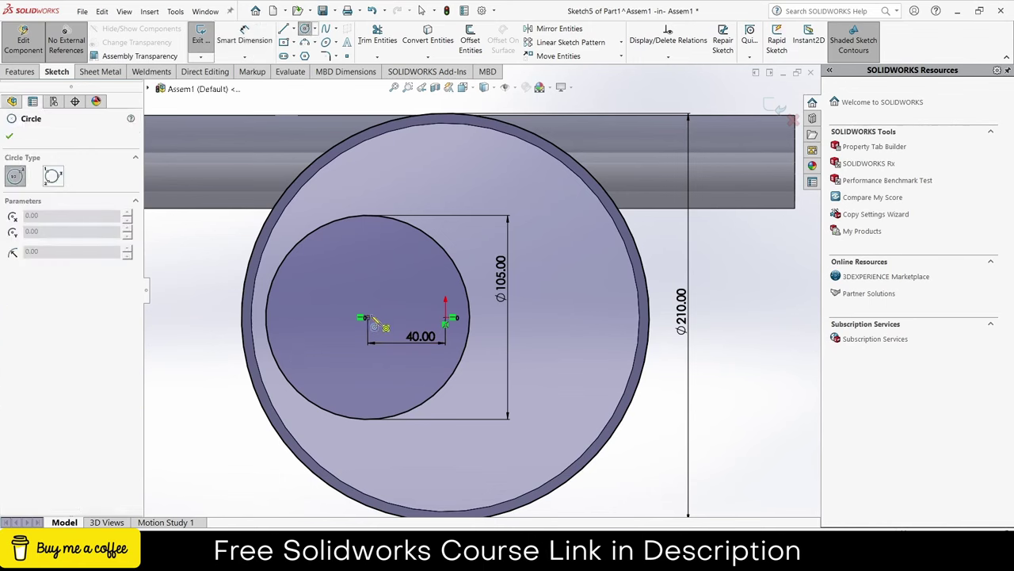
Draw a third circle concentric with the 105 mm circle and dimension it Ø20 mm.
left_click(366, 317)
left_click(402, 317)
left_click(244, 38)
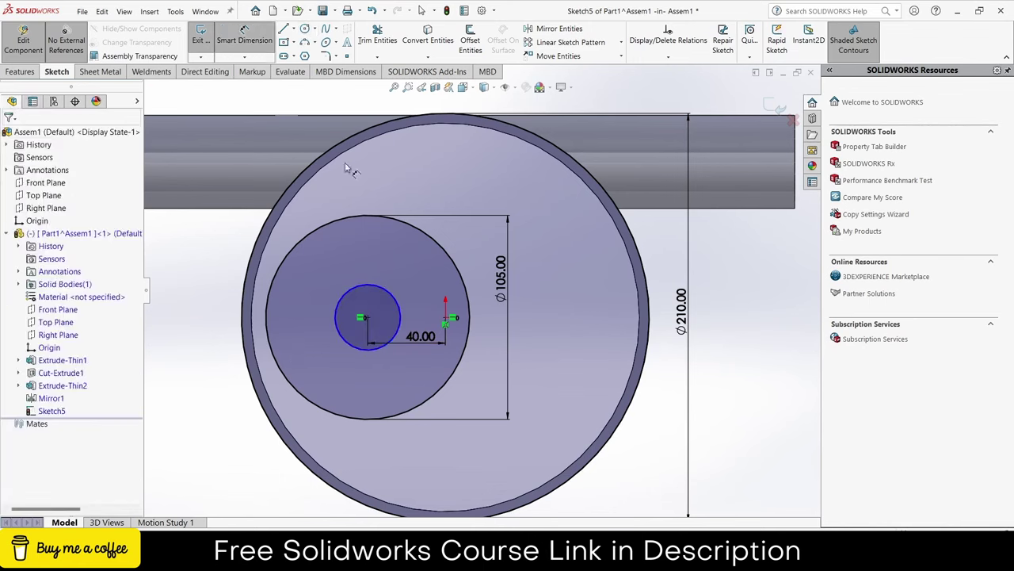
left_click(395, 300)
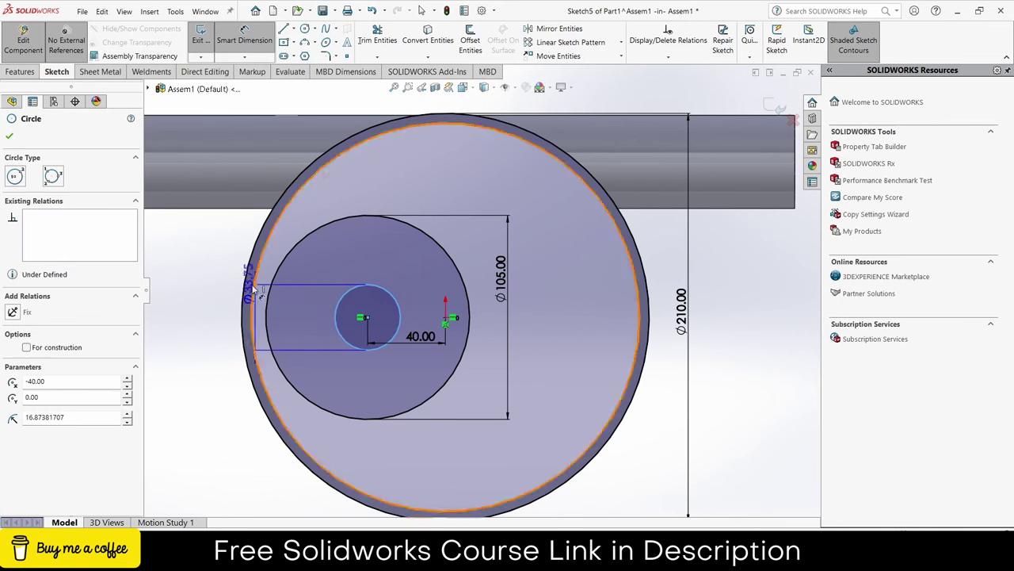
left_click(206, 285)
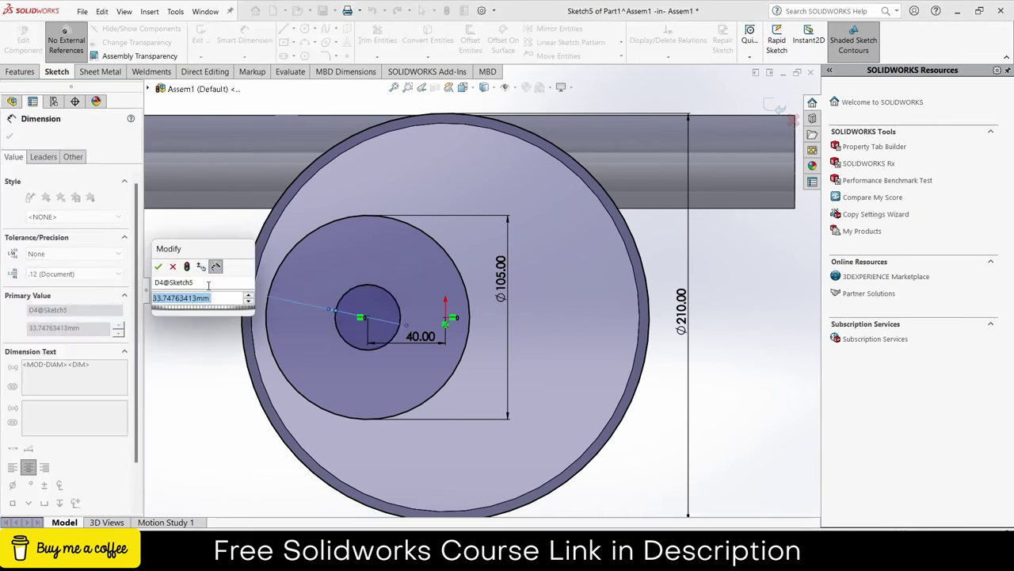
type("20")
key("Return")
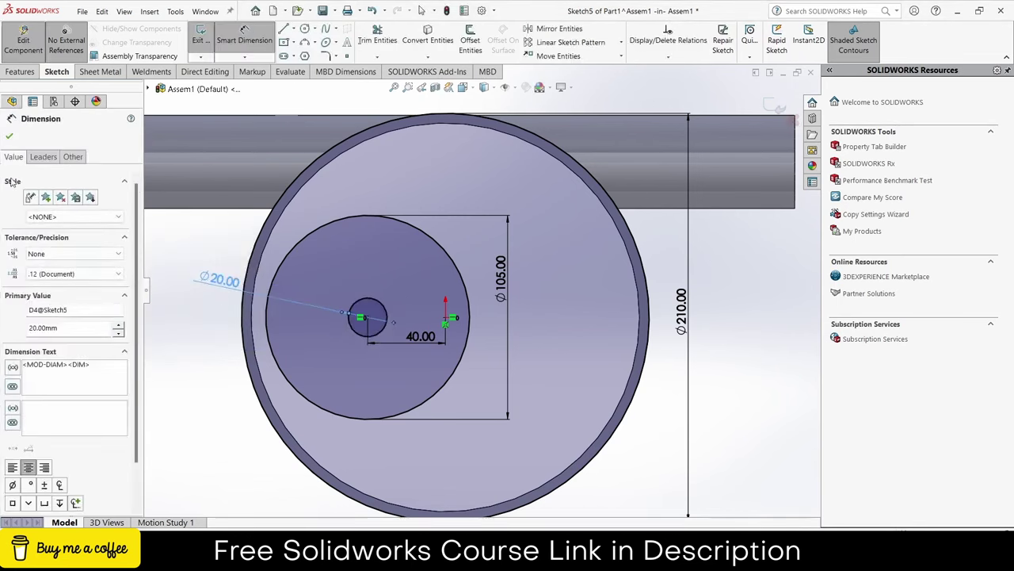
left_click(20, 71)
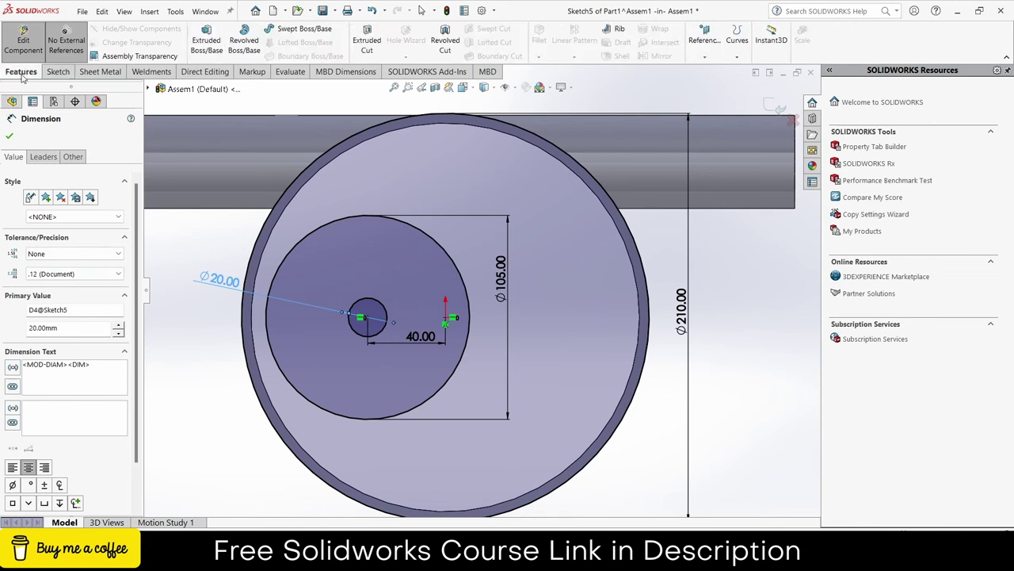
Extrude the Ø105 and other Sketch5 circle regions 5 mm as Boss-Extrude1.
left_click(209, 48)
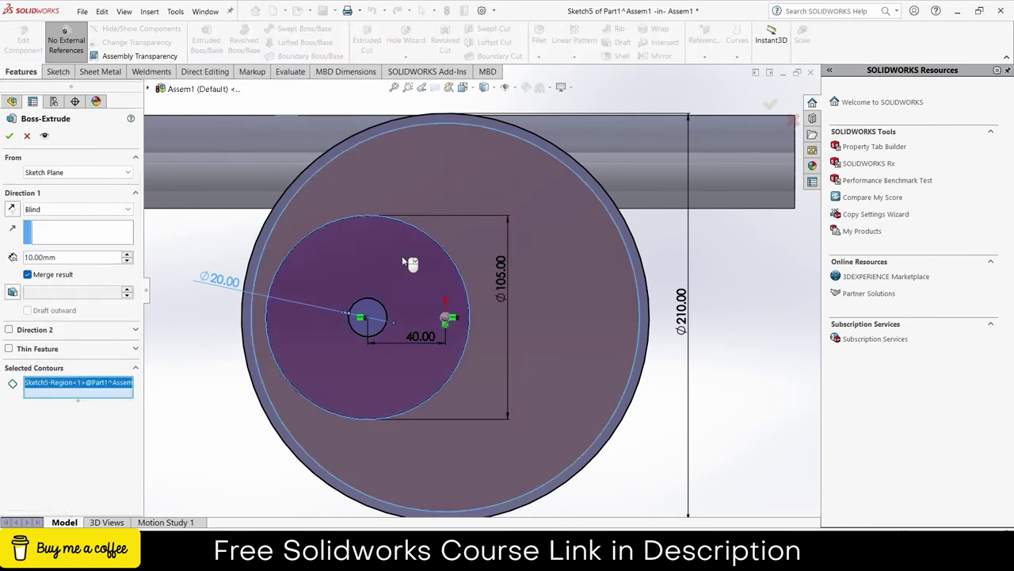
left_click(402, 261)
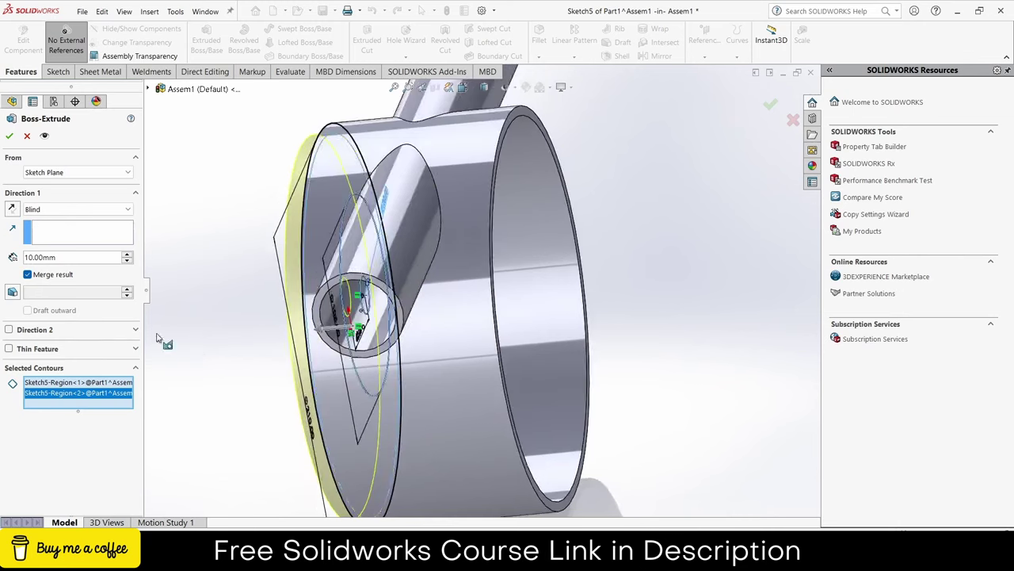
middle_click_drag(281, 274, 469, 172)
scroll(469, 172, "down", 5)
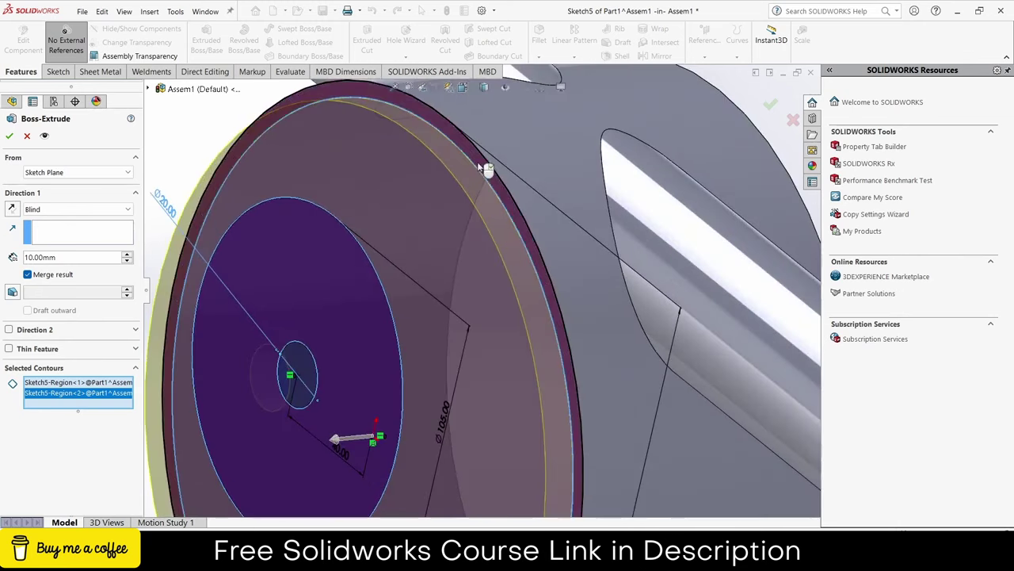
left_click(479, 166)
scroll(448, 228, "up", 5)
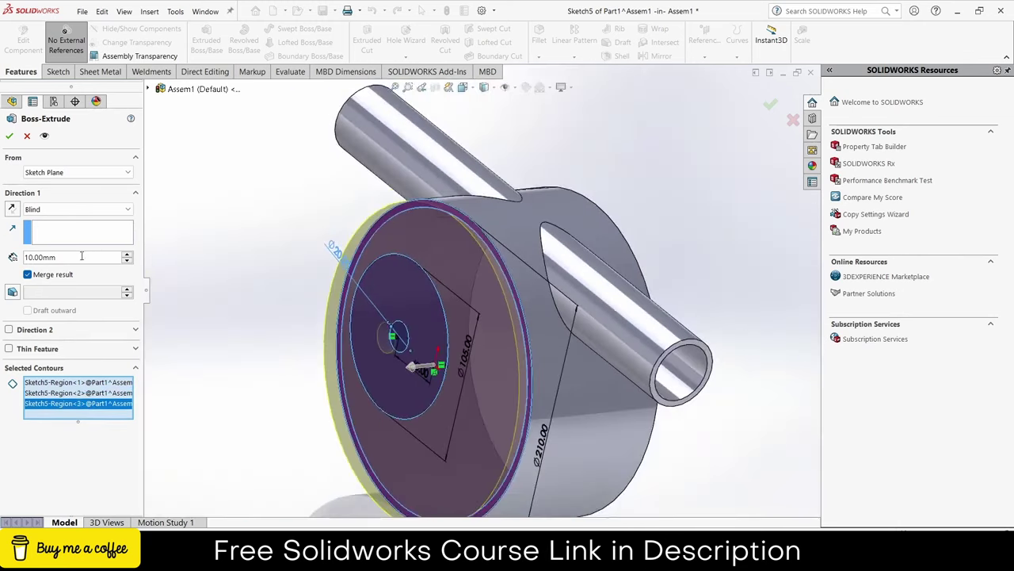
type("5")
key("Return")
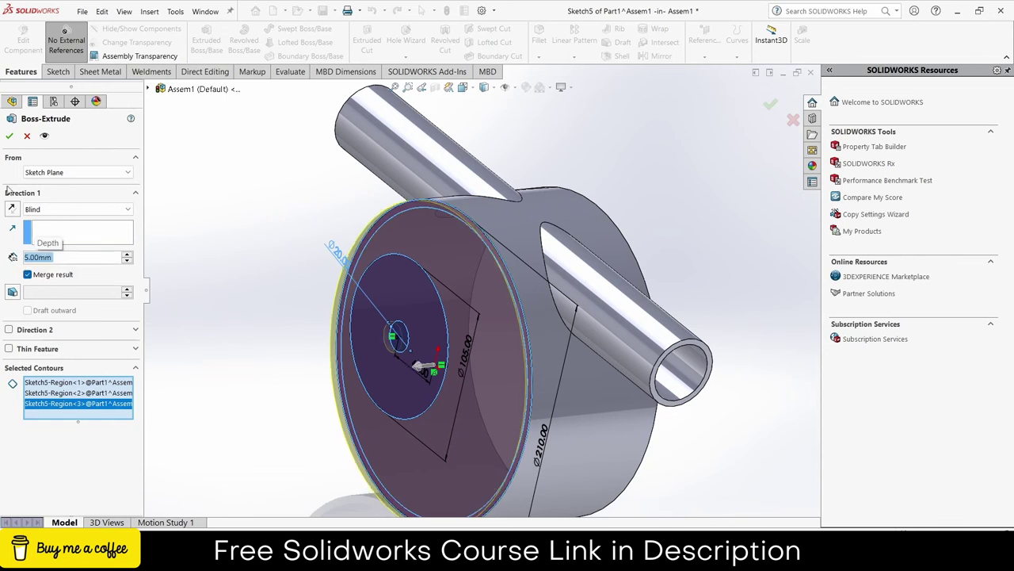
left_click(9, 136)
mouse_move(332, 285)
middle_mouse_down()
mouse_move(184, 272)
mouse_move(291, 335)
middle_mouse_up()
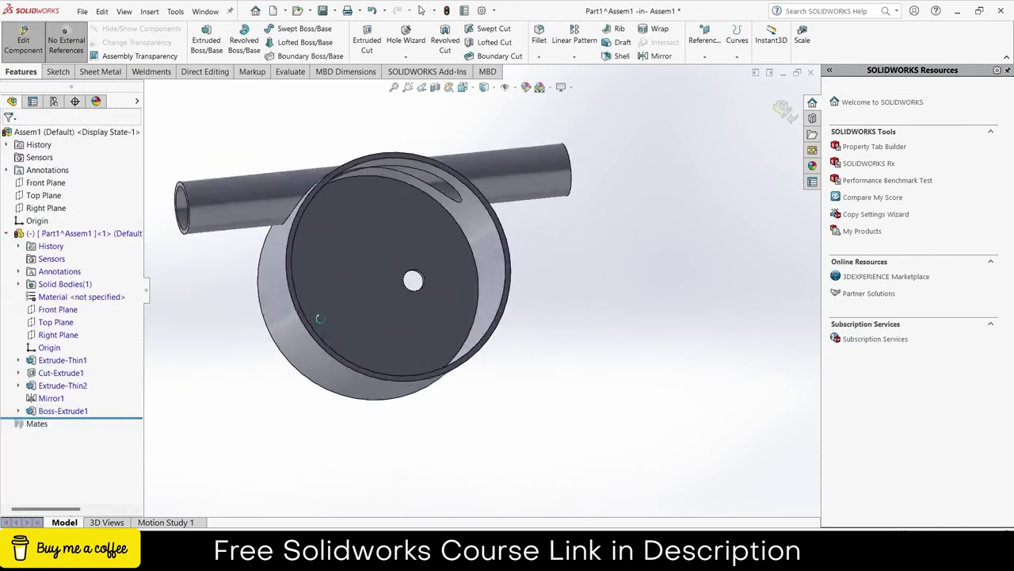
Exit editing the housing part and return to the assembly.
left_click(434, 241)
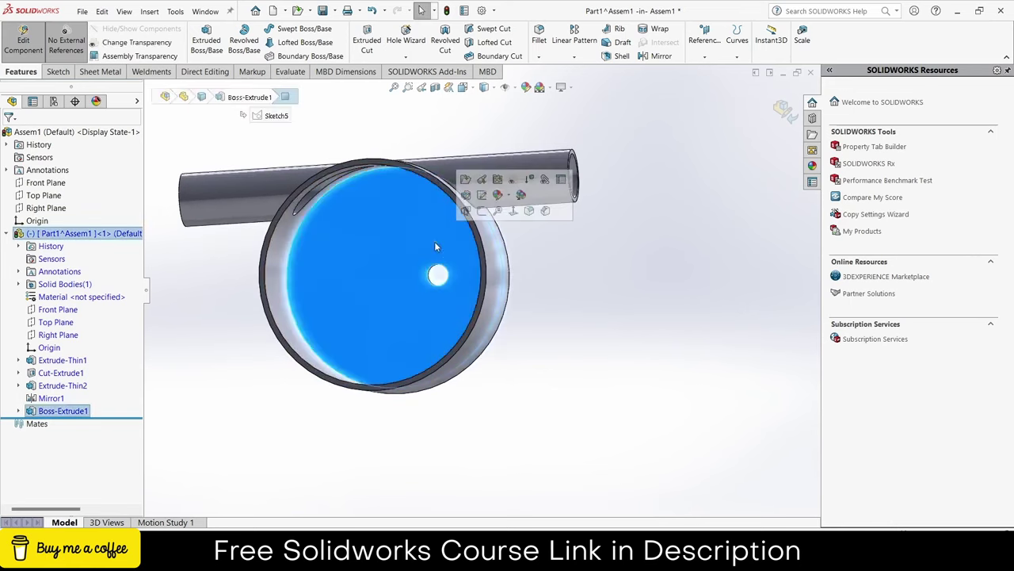
left_click(737, 222)
left_click(783, 111)
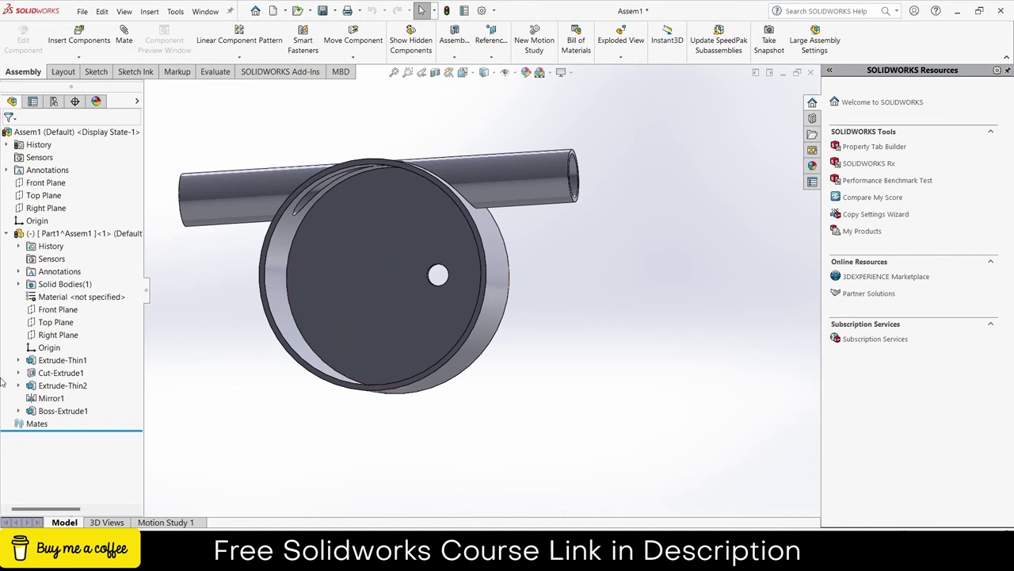
Show Sketch5 under Boss-Extrude1, collapse Part1, and select all the note text.
left_click(18, 411)
right_click(59, 430)
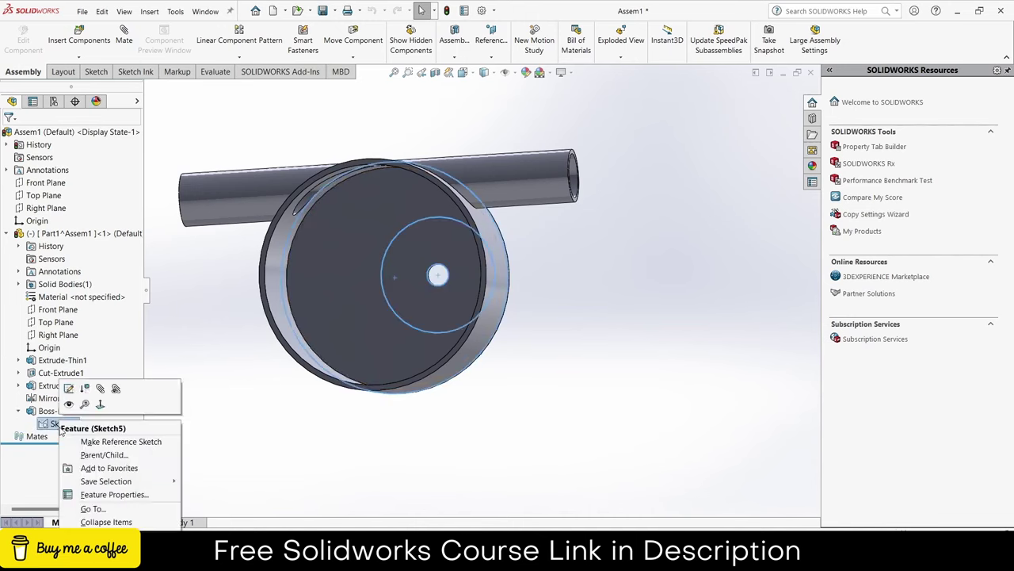
left_click(84, 404)
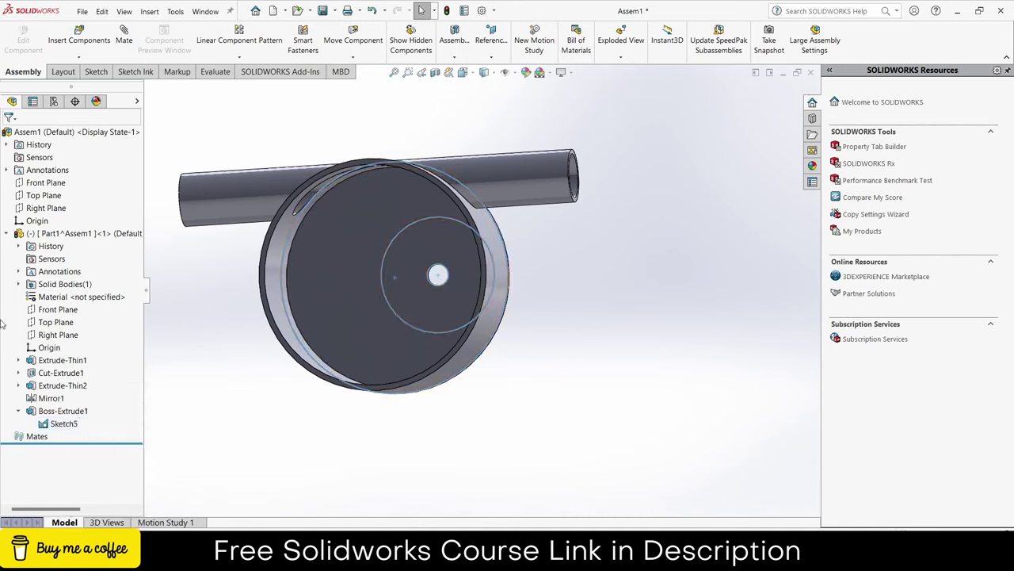
left_click(7, 233)
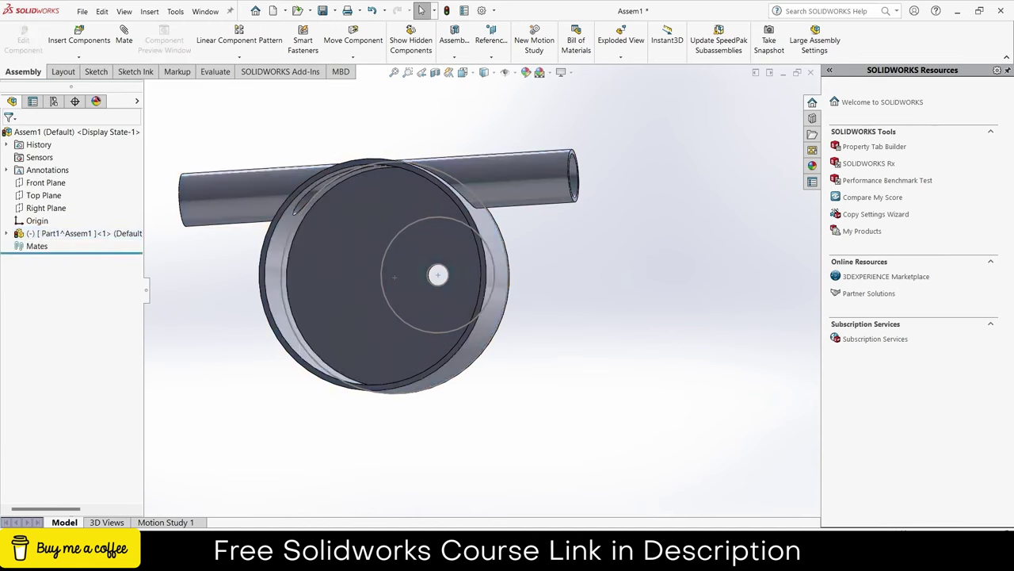
key("alt+Tab")
key("ctrl+a")
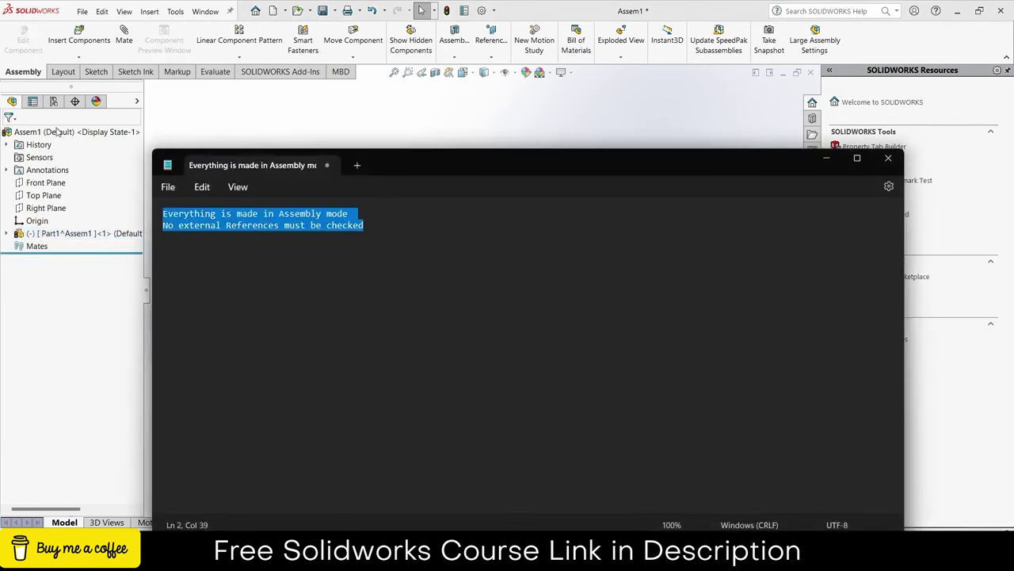
Insert a new part, Part2, into the assembly with a sketch on its Front Plane.
left_click(79, 58)
left_click(75, 82)
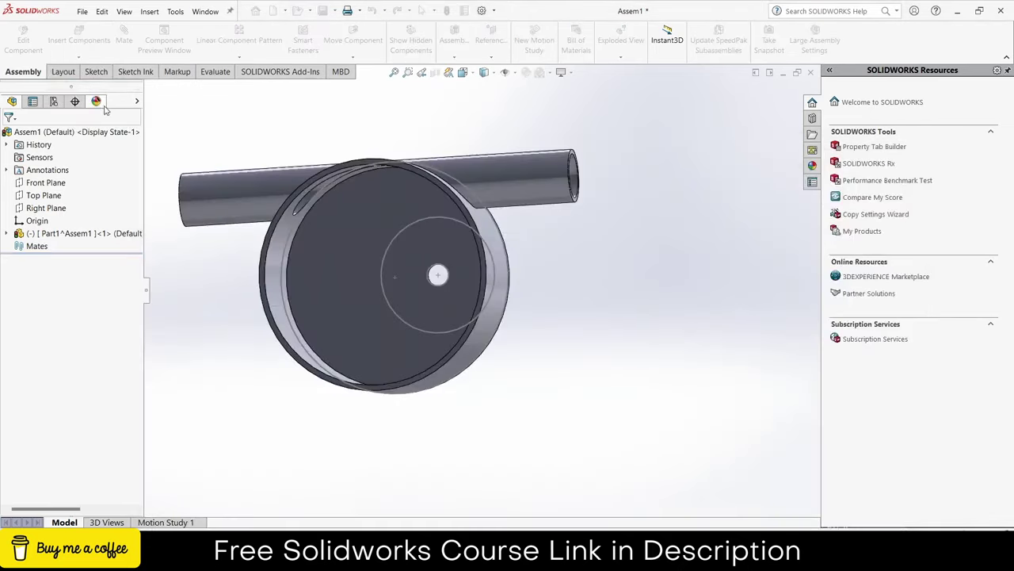
left_click(46, 183)
Highlight the external-references reminder, enable No External References, and minimise Notepad.
key("alt+Tab")
left_click(425, 206)
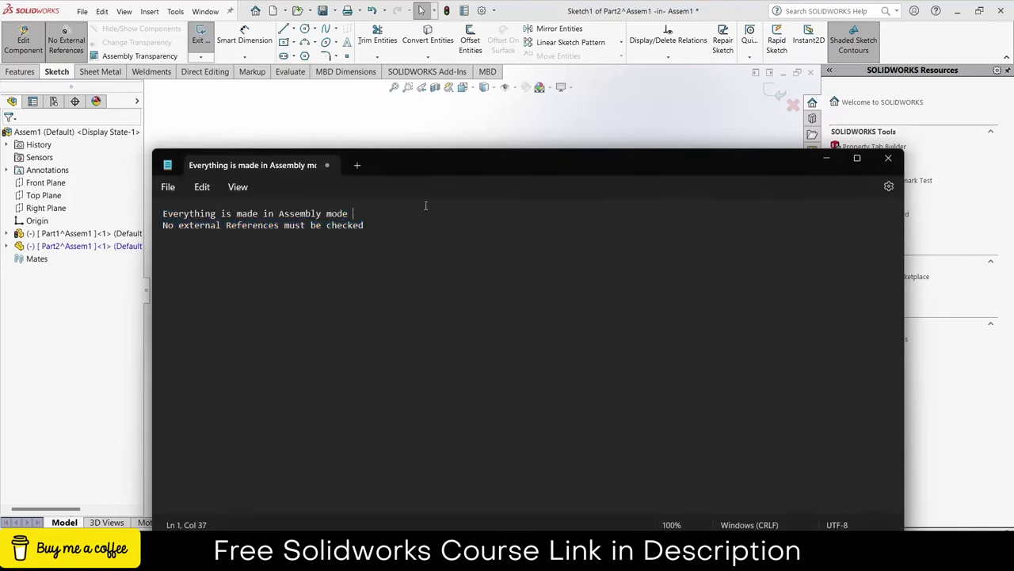
left_click_drag(396, 226, 162, 225)
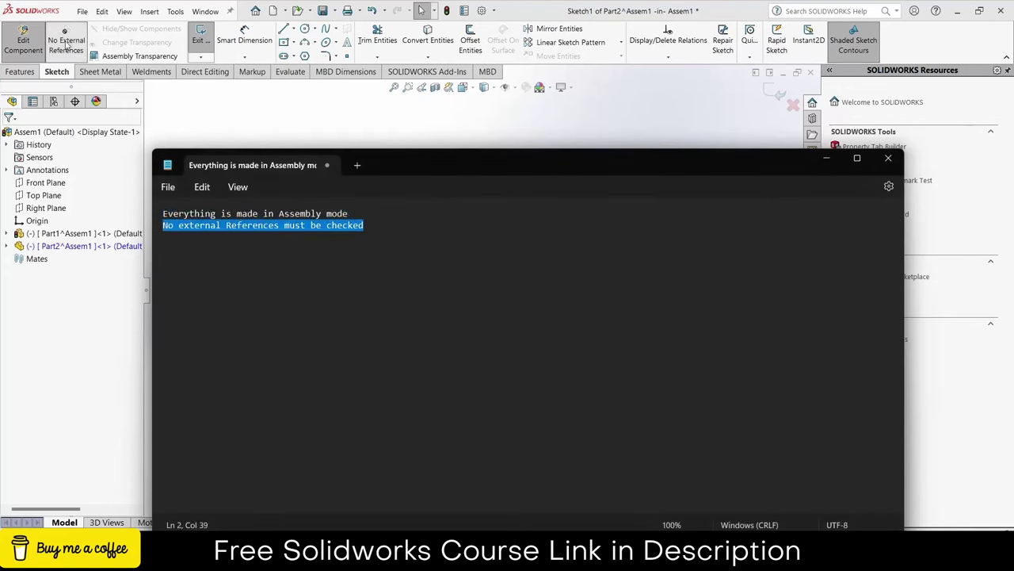
left_click(68, 48)
left_click(823, 158)
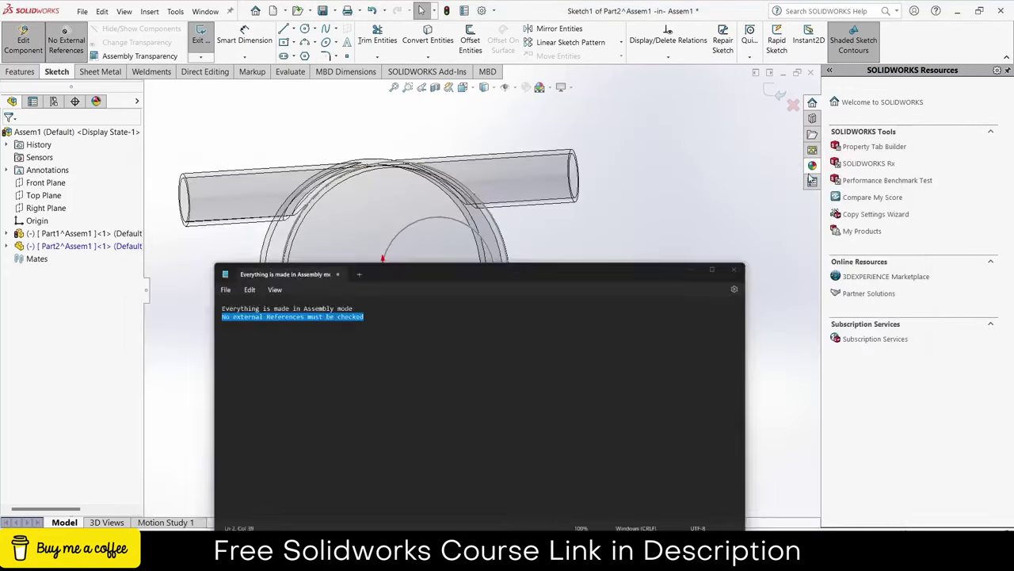
In Front view, draw a circle of about 80.5 mm radius centred at the hole.
key("ctrl+1")
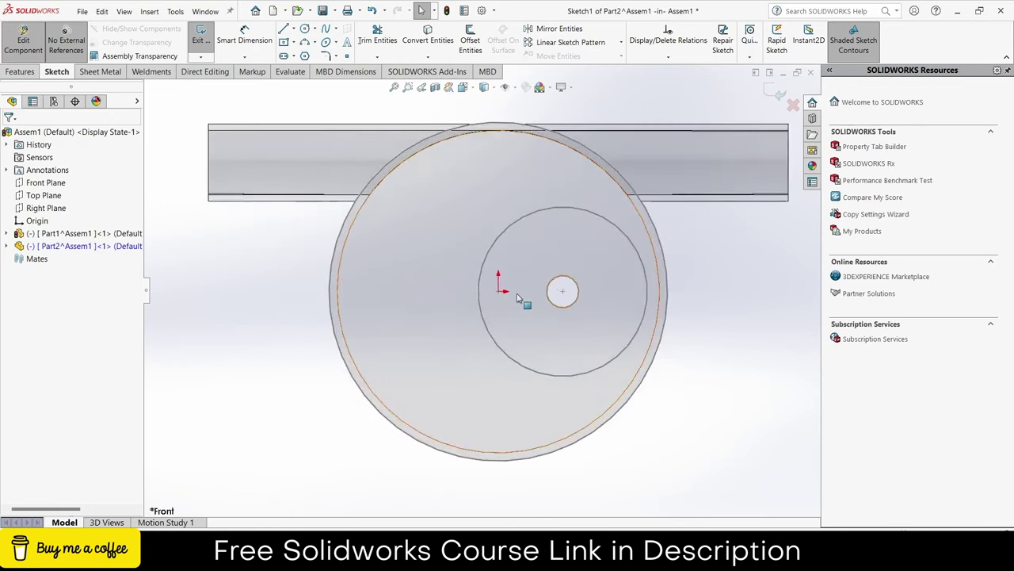
scroll(523, 294, "down", 1)
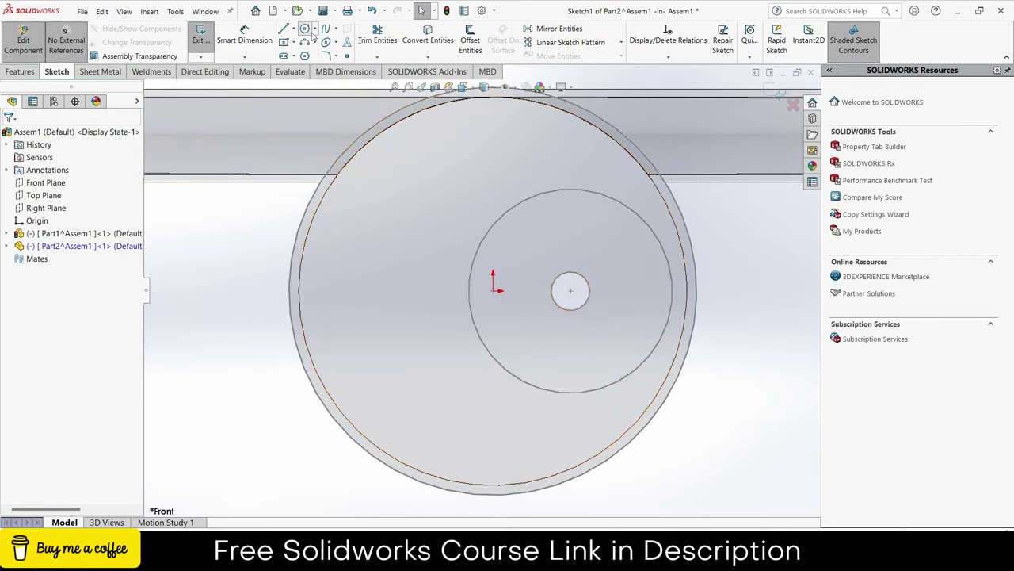
left_click(306, 29)
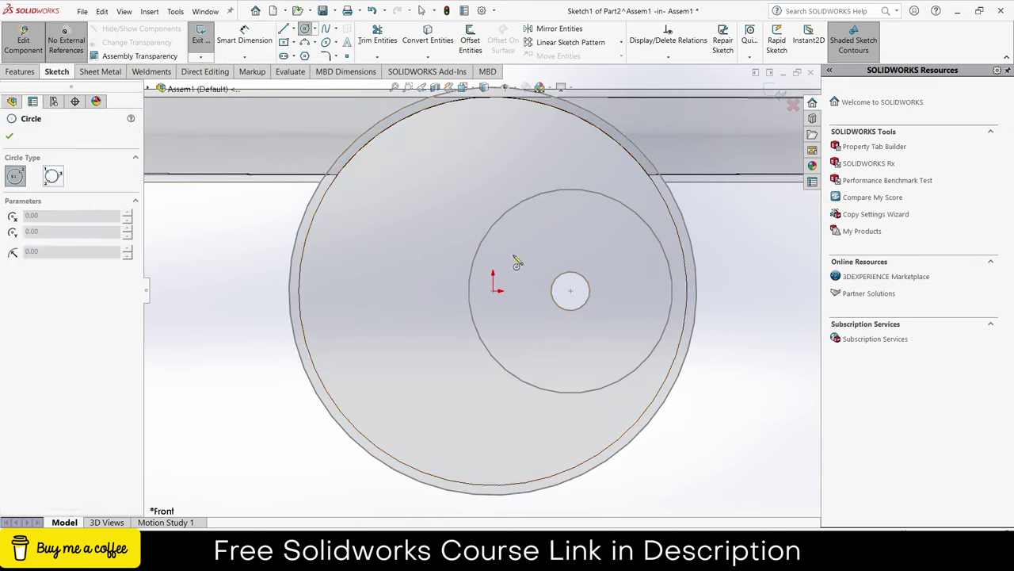
left_click(558, 292)
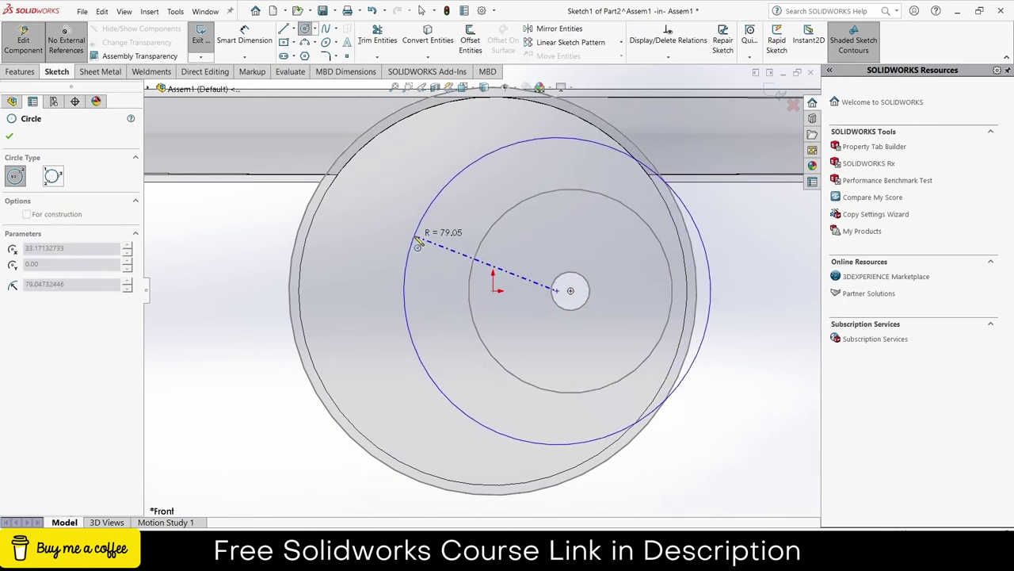
left_click(412, 235)
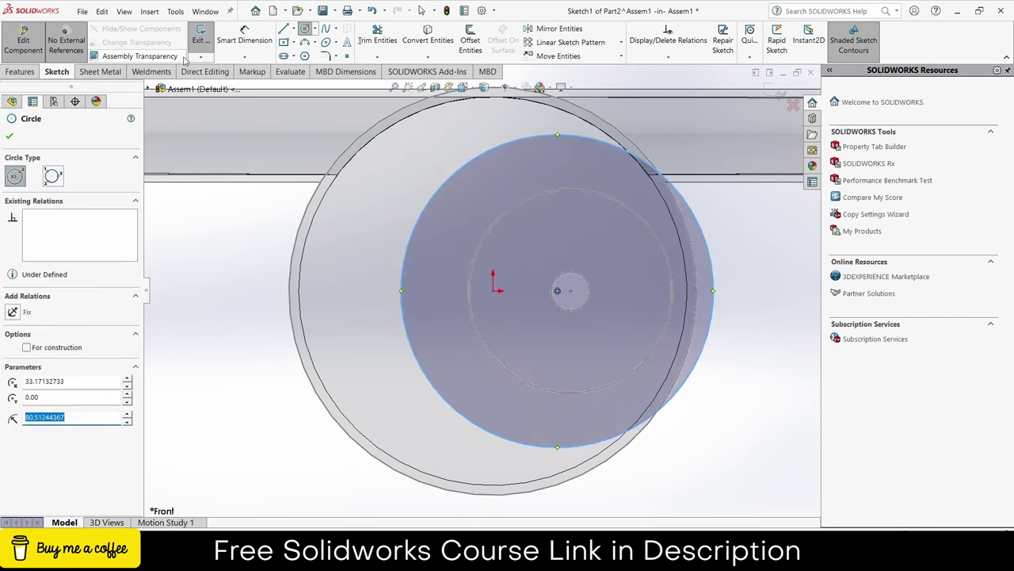
key("Escape")
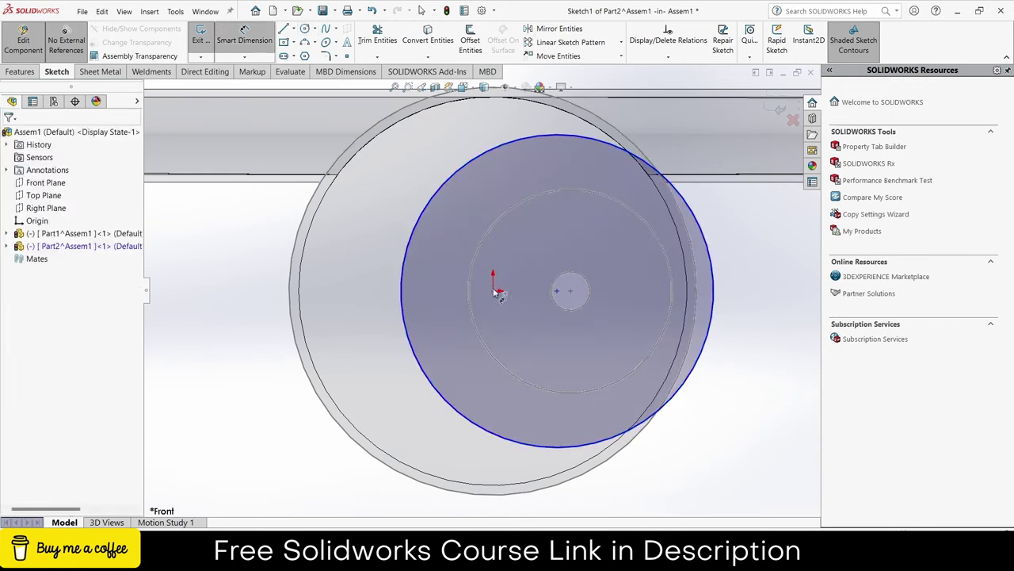
Dimension the circle centre 20 mm from the origin.
left_click(494, 292)
left_click(559, 294)
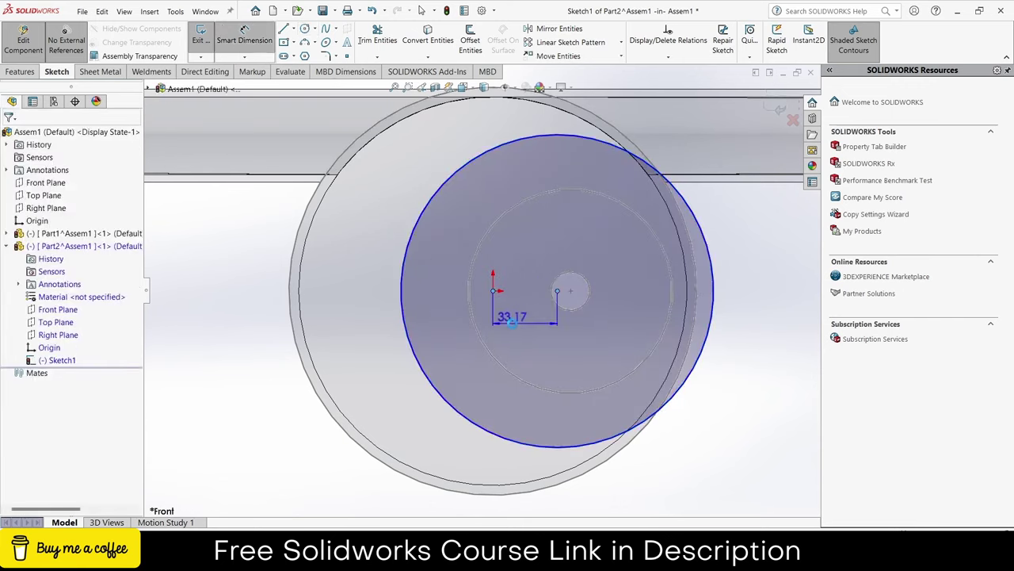
left_click(512, 324)
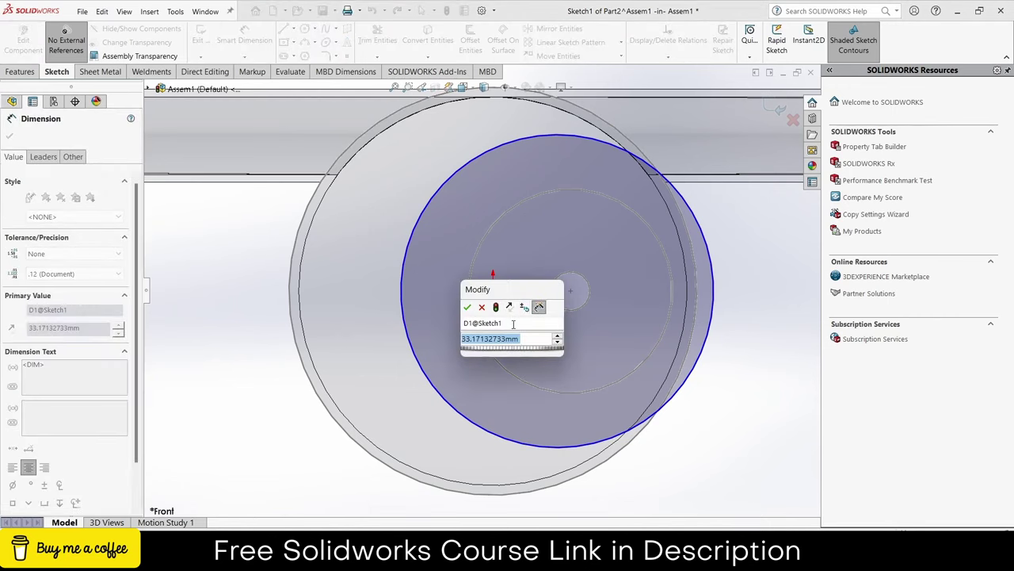
type("20")
key("Return")
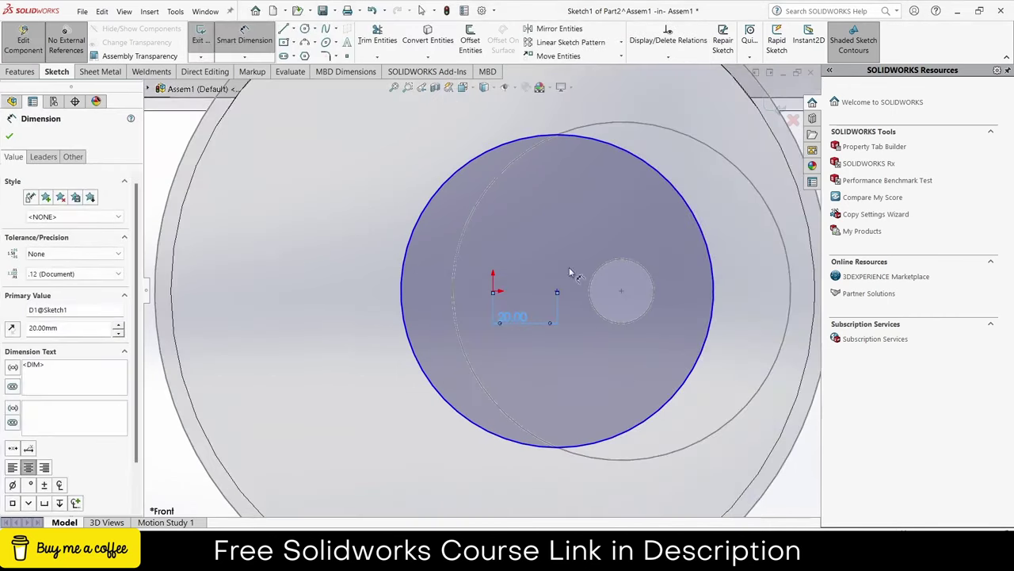
Dimension the large circle's diameter at 150 mm.
key("z")
left_click(641, 273)
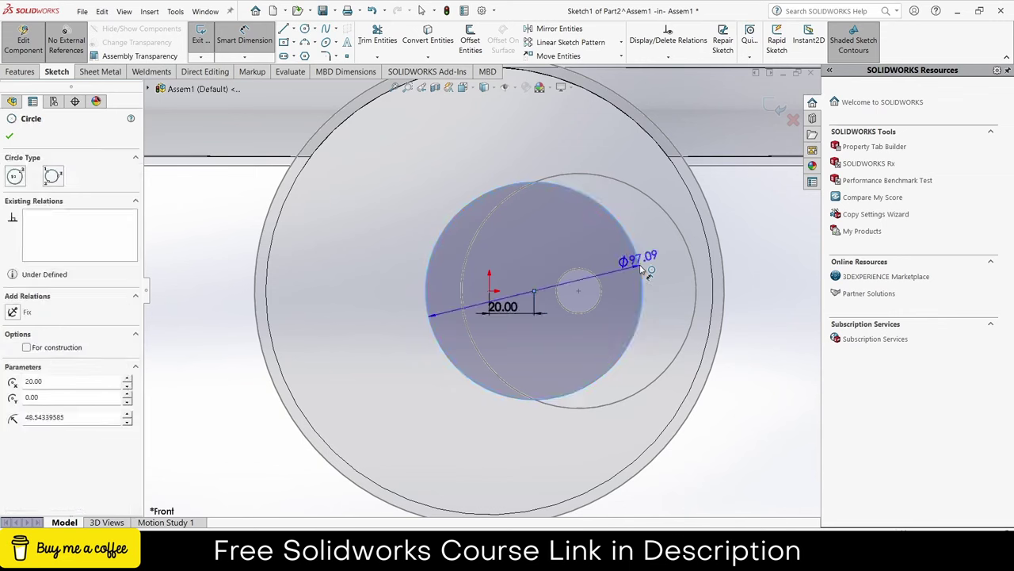
left_click(771, 271)
type("150")
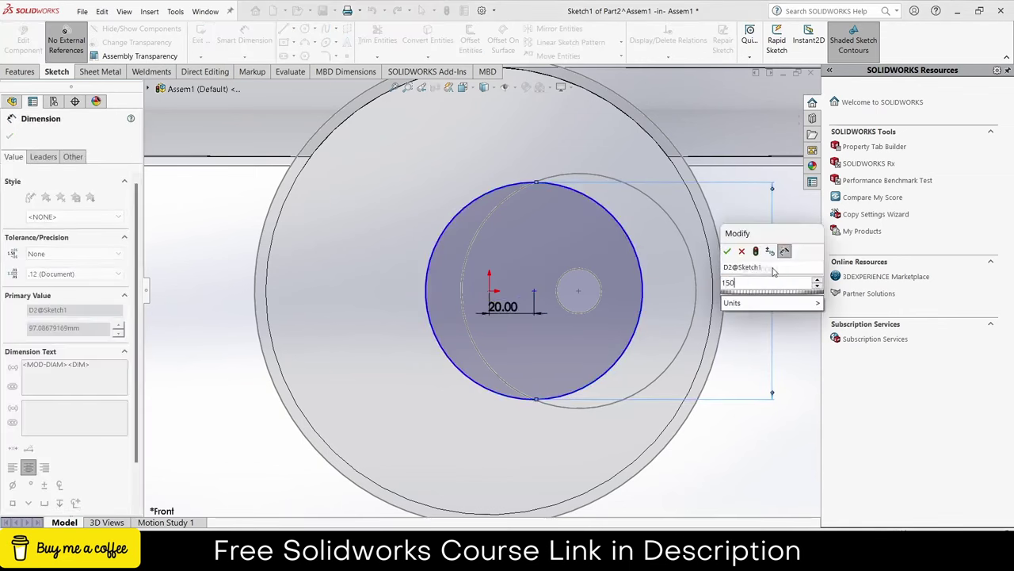
key("Return")
key("f")
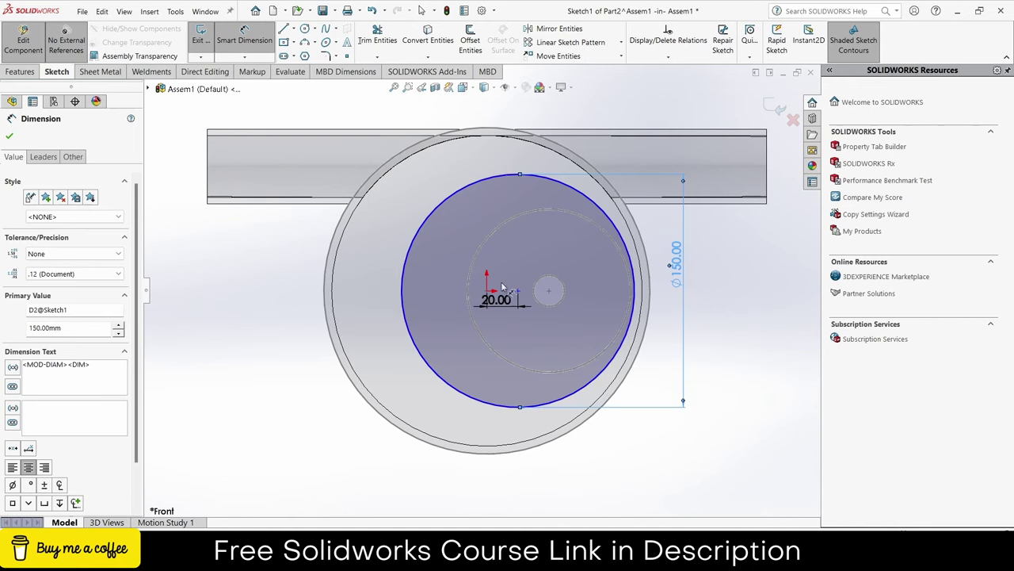
scroll(503, 286, "down", 3)
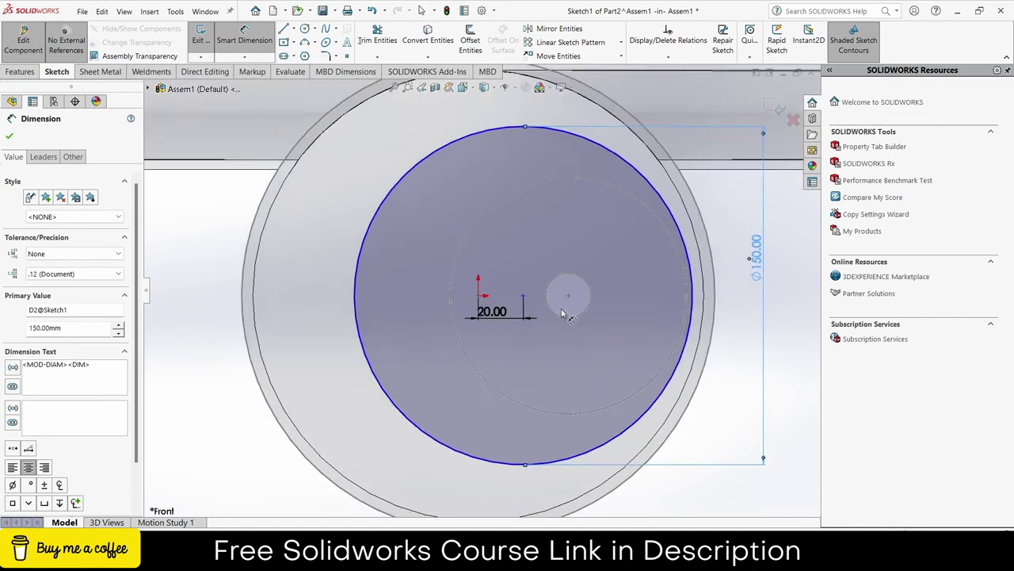
Change the centre offset to 10 mm and try diameters of 200, 180, then 170 mm.
double_click(496, 311)
type("10")
key("Return")
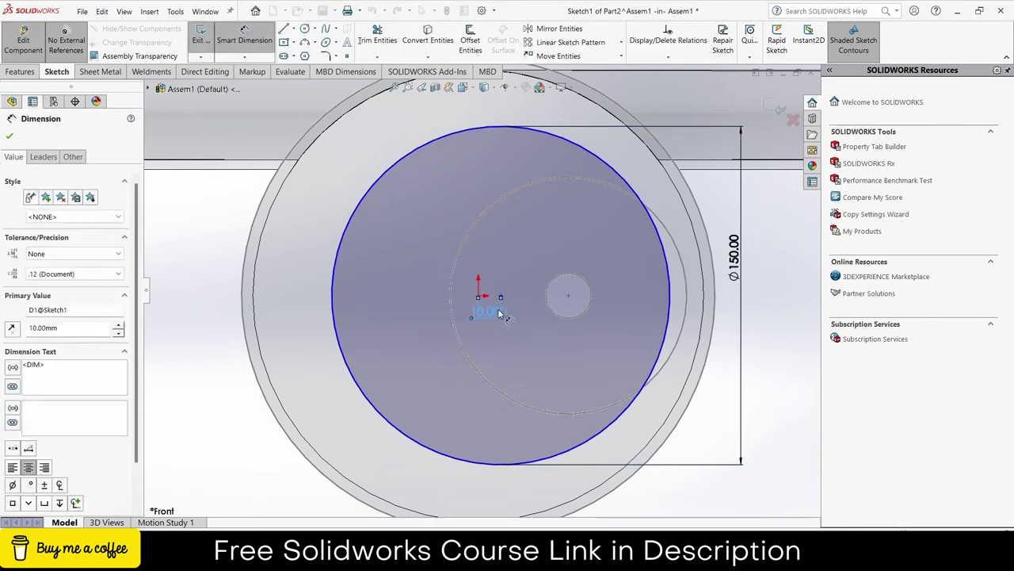
left_click(749, 271)
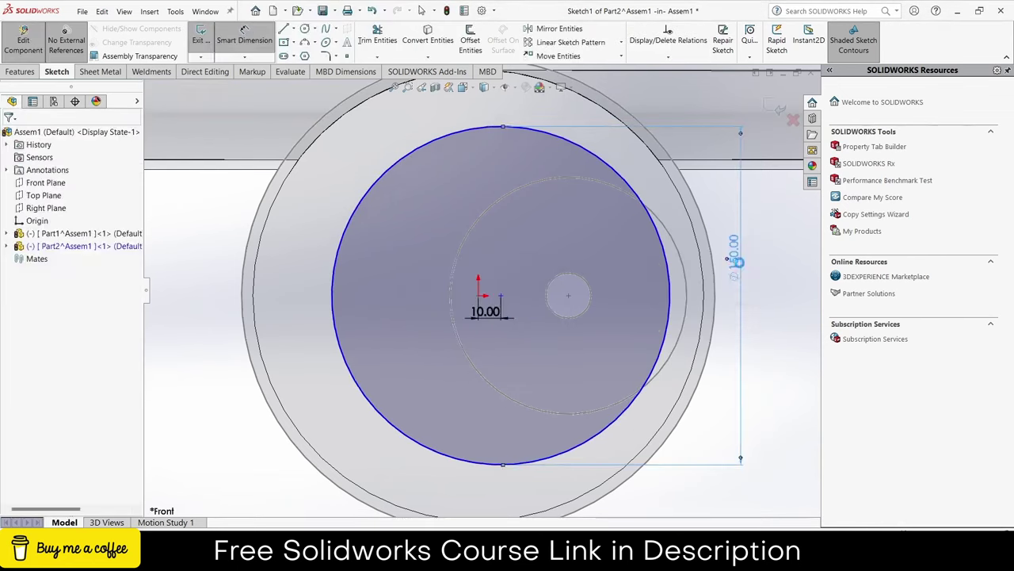
type("200")
key("Return")
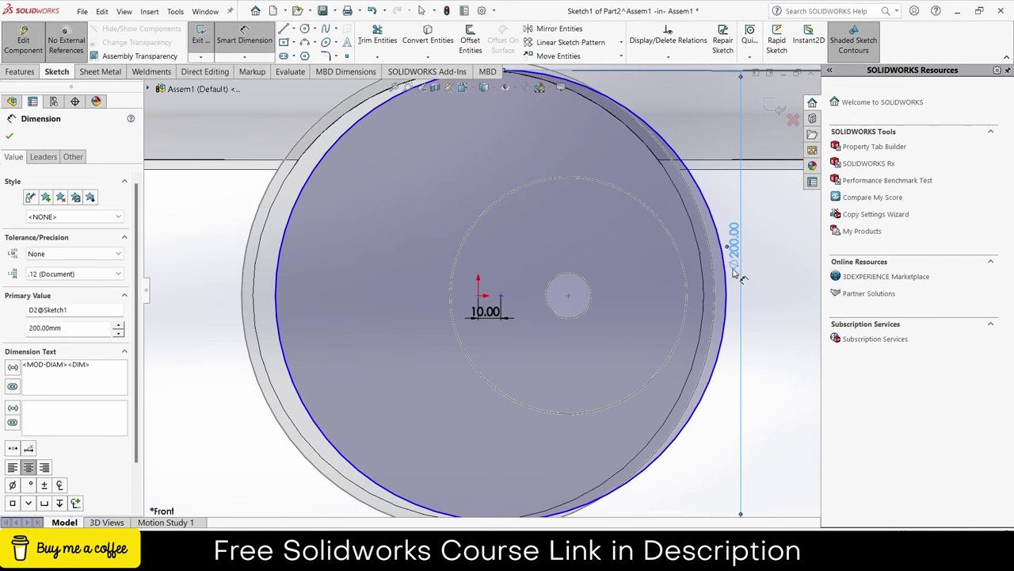
double_click(735, 252)
type("180")
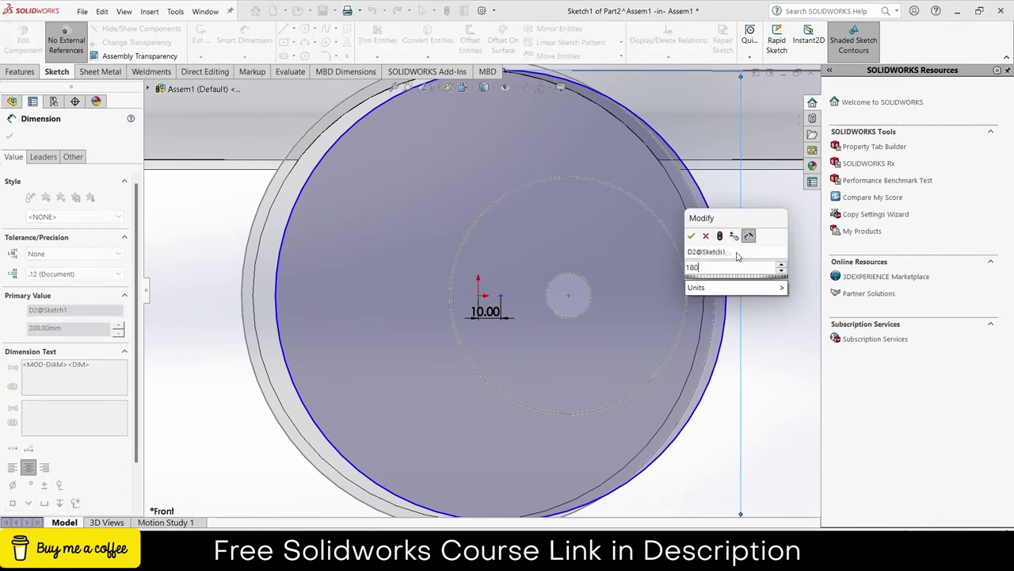
key("Return")
double_click(732, 250)
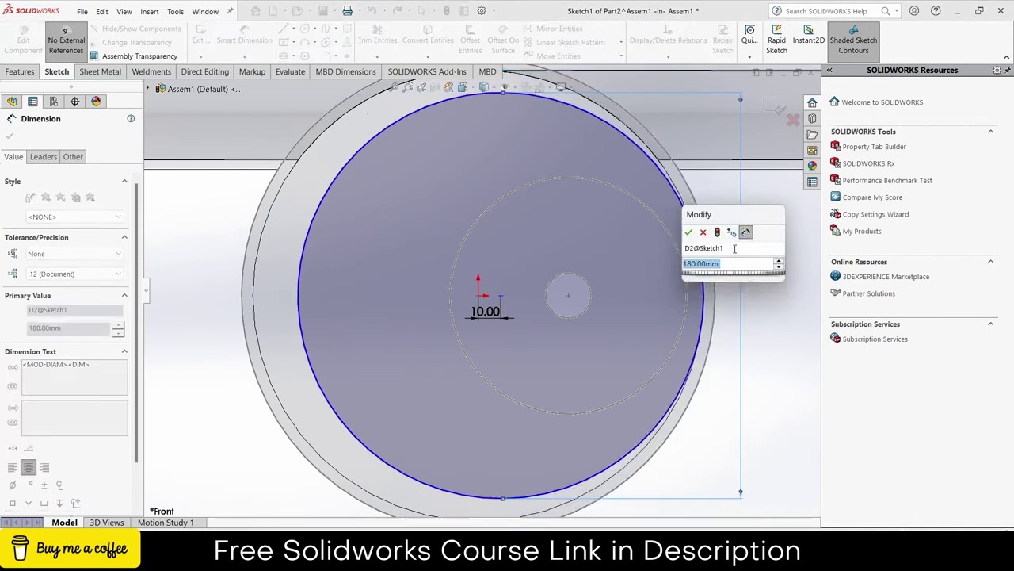
type("170")
key("Return")
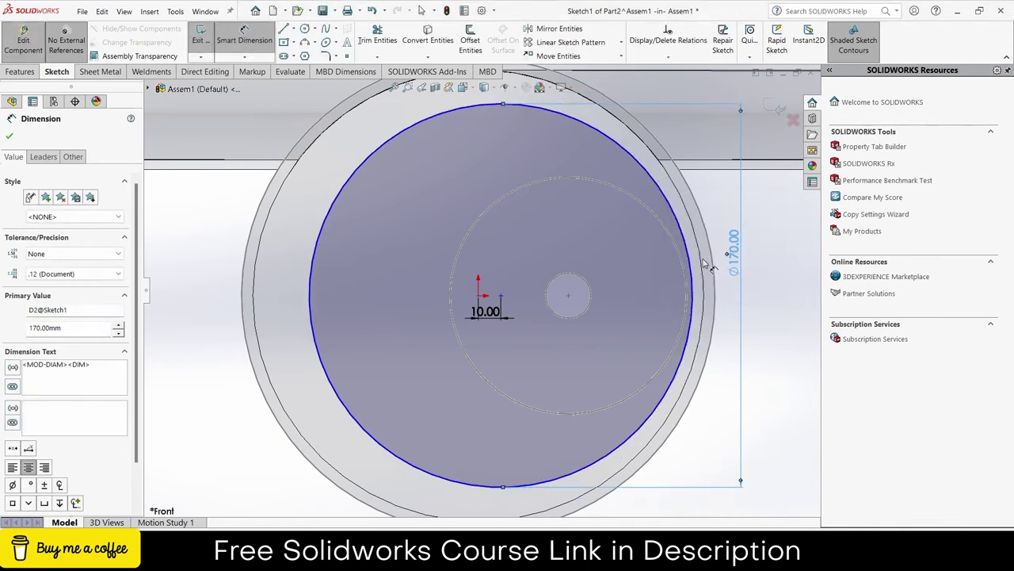
Set the centre offset to 15 mm and the circle diameter to 160 mm.
key("f")
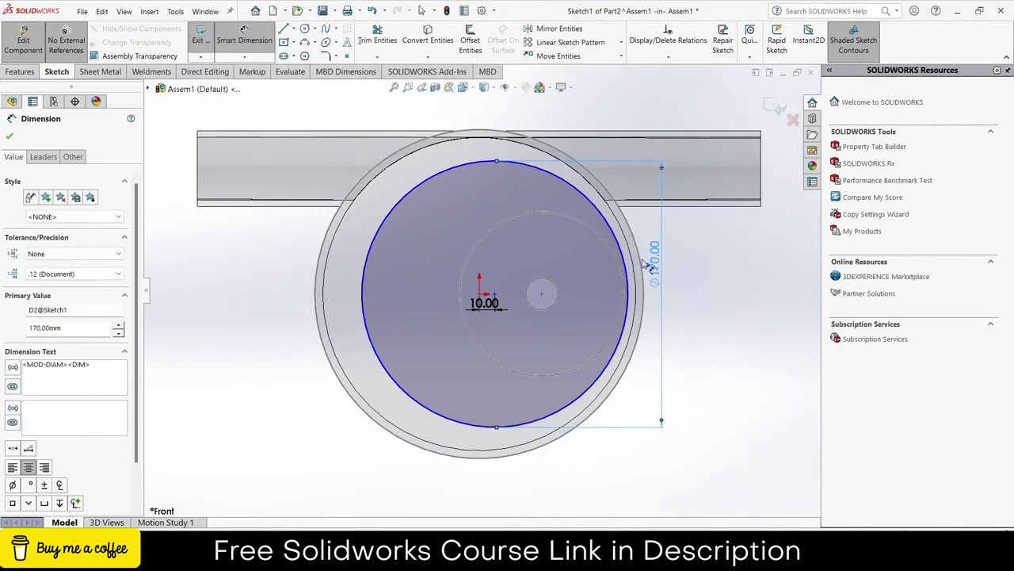
scroll(492, 317, "down", 2)
double_click(481, 305)
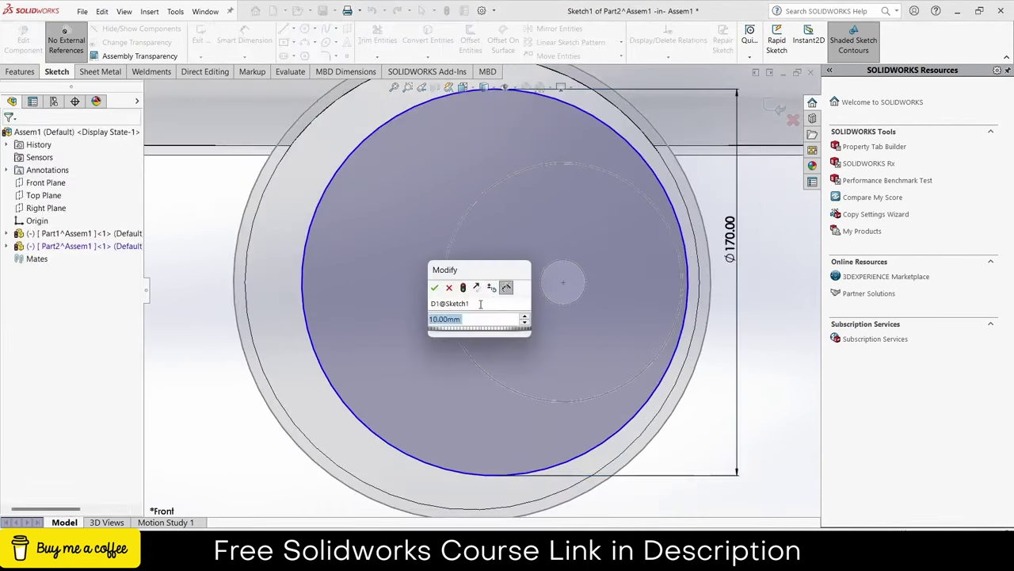
type("15")
key("Return")
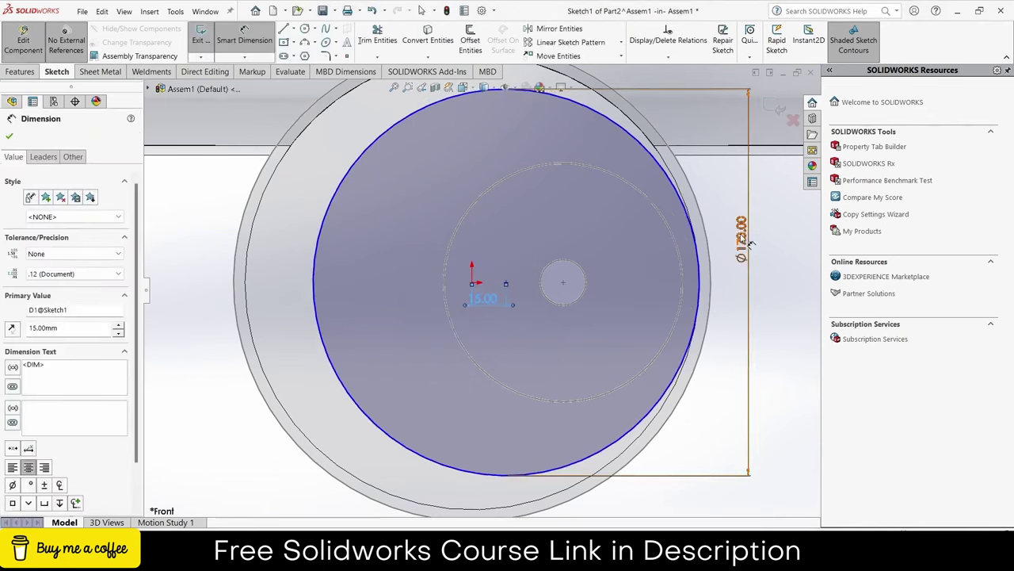
double_click(741, 237)
type("160")
key("Return")
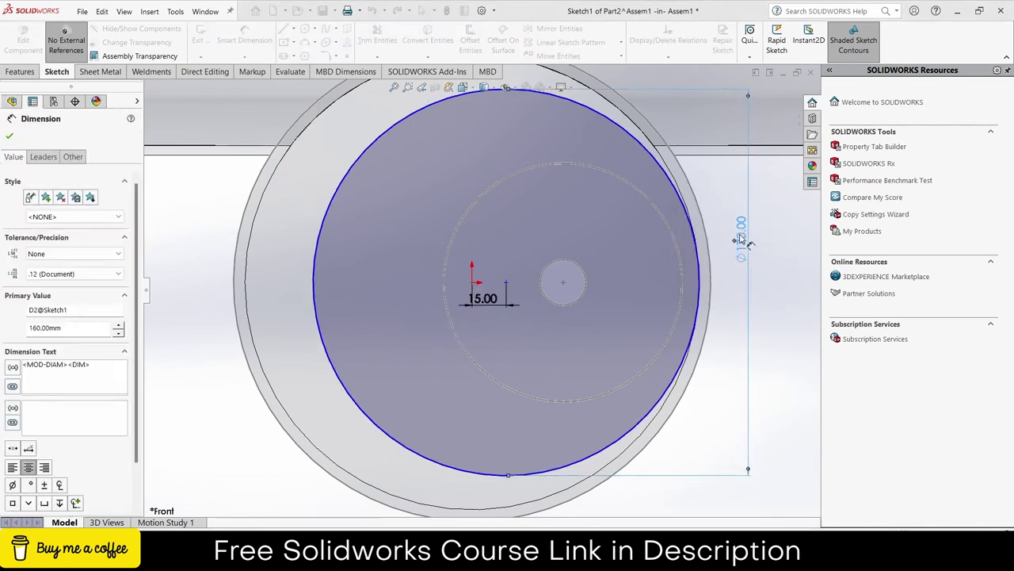
left_click(781, 294)
key("f")
scroll(571, 238, "down", 1)
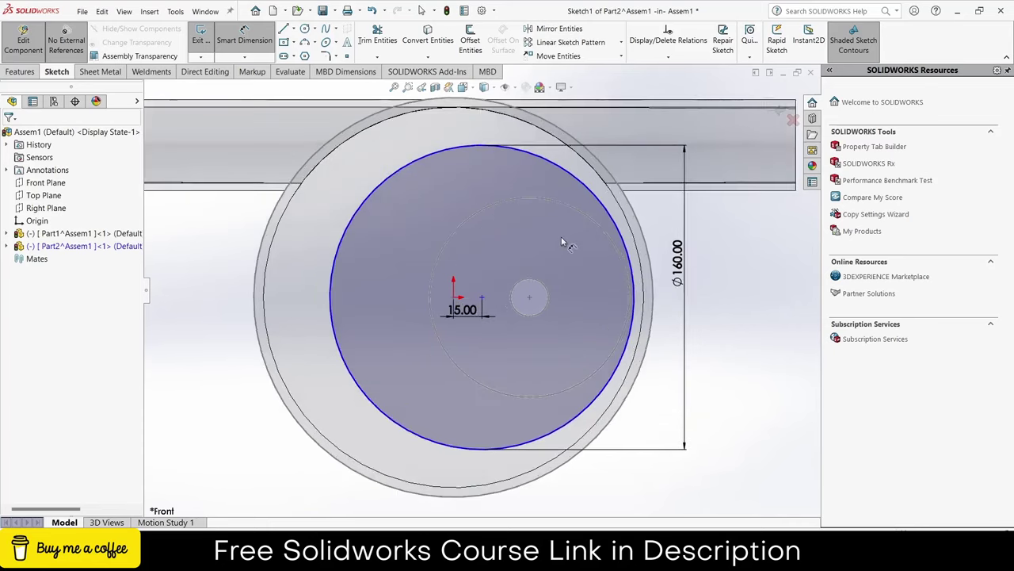
Add a Ø20 mm circle at the 15 mm-offset rotor centre, then launch Extruded Boss/Base.
left_click(309, 29)
scroll(523, 293, "down", 3)
left_click(425, 308)
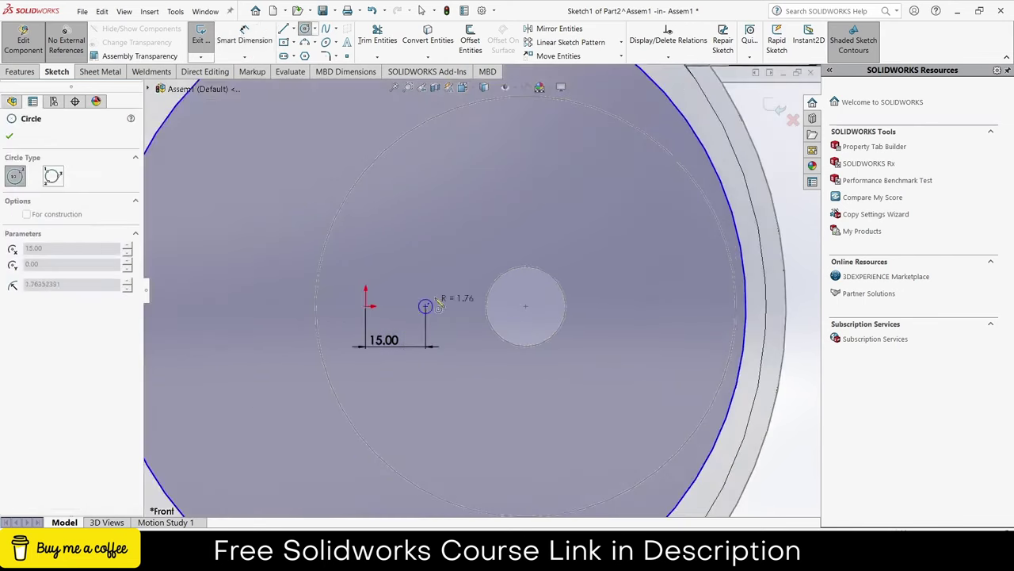
left_click(460, 295)
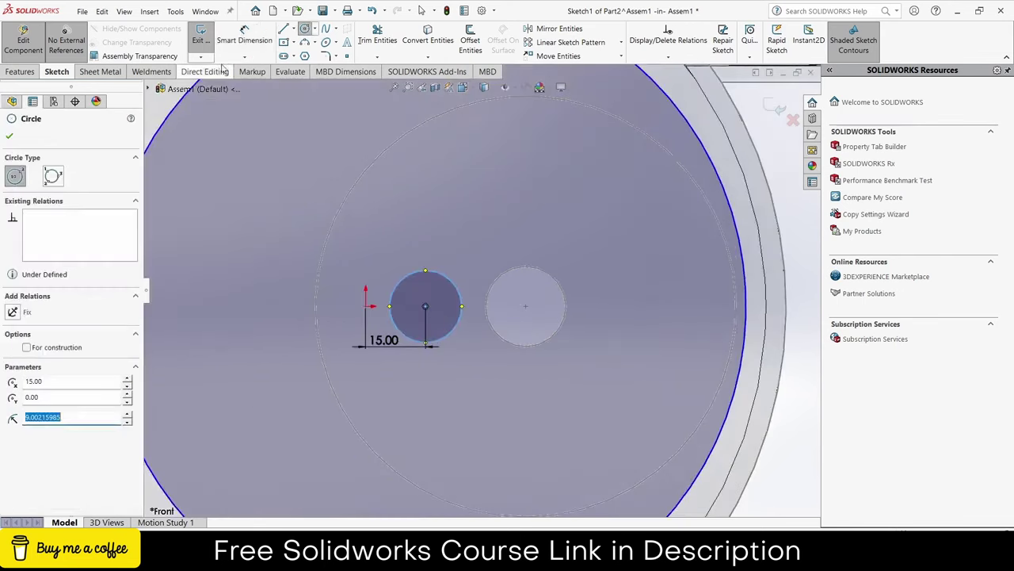
left_click(244, 39)
left_click(457, 288)
left_click(577, 287)
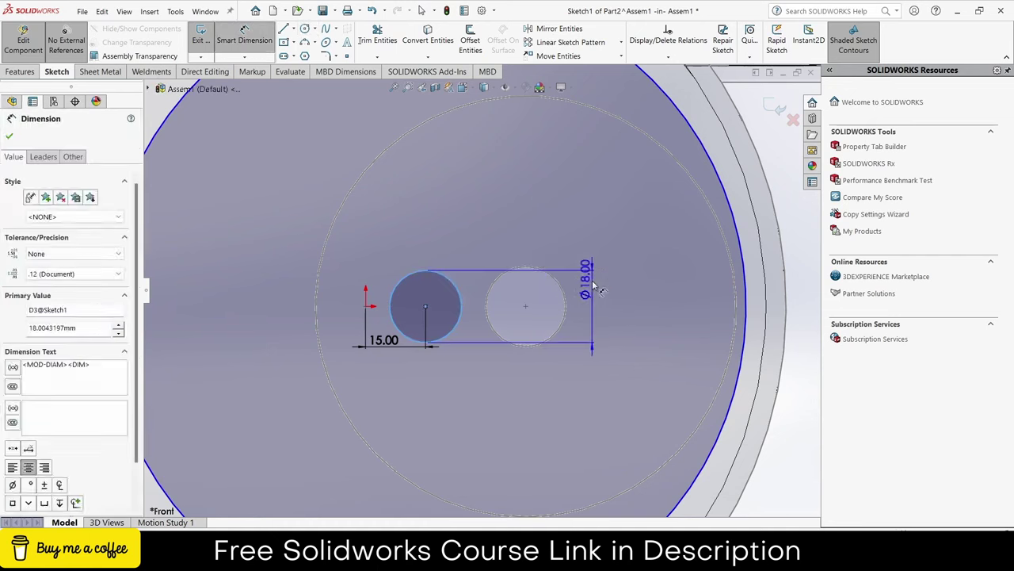
type("20")
key("Return")
left_click(21, 72)
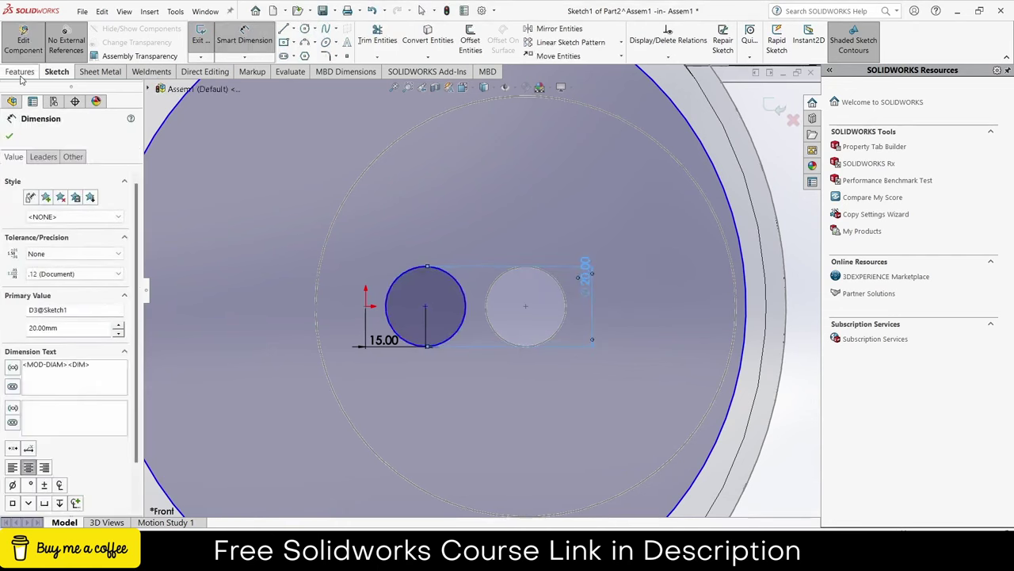
left_click(208, 44)
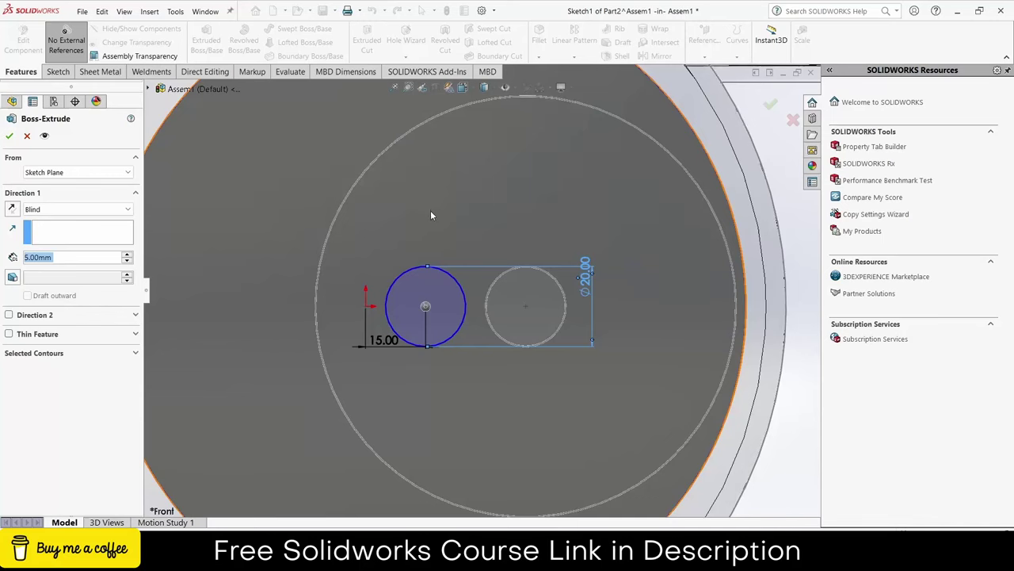
Extrude the rotor sketch region Mid Plane, raising the depth from 65 to 95 mm.
left_click(447, 296)
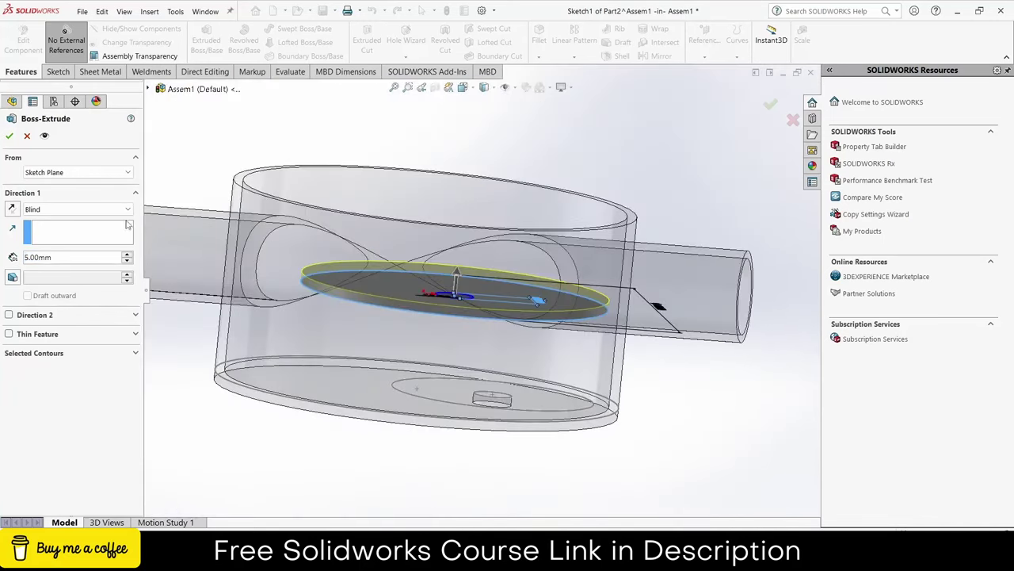
left_click(71, 209)
left_click(53, 267)
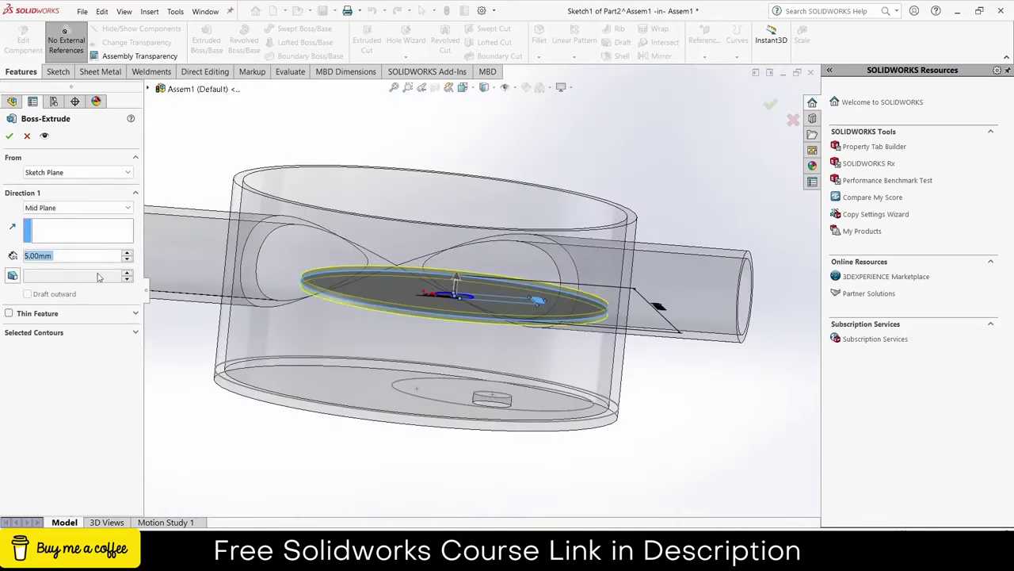
type("65")
key("Return")
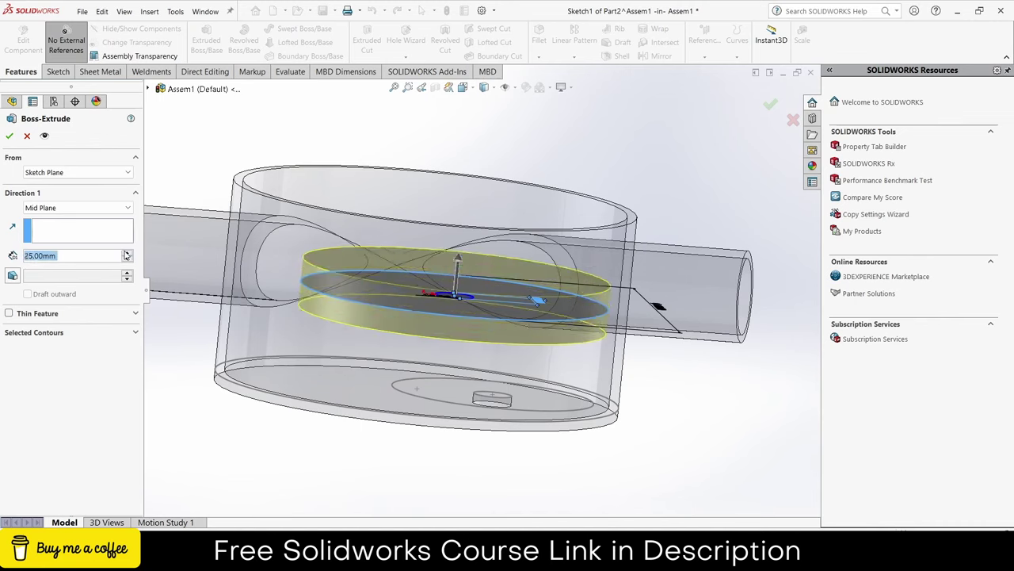
left_click(126, 252)
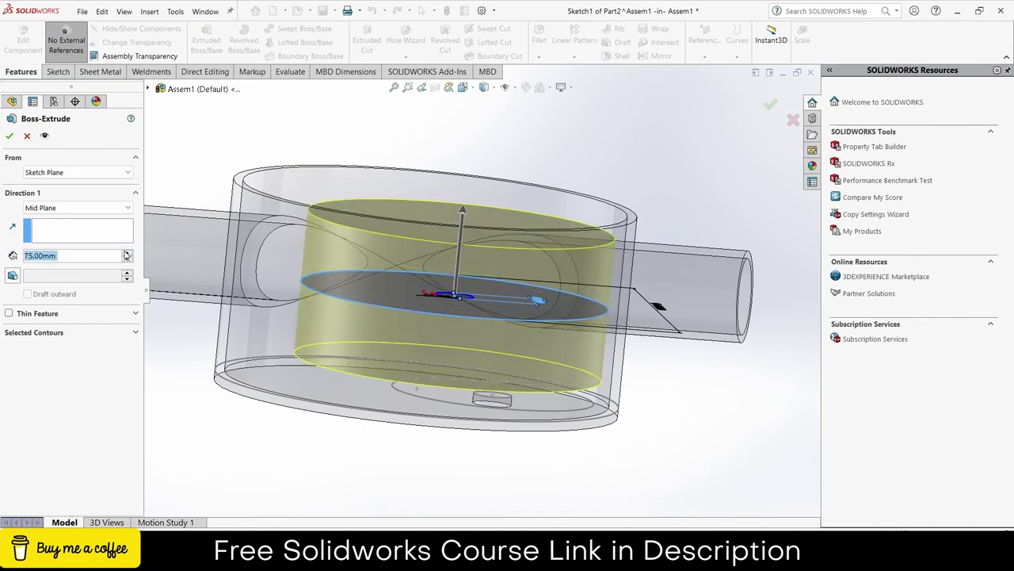
left_click(126, 252)
left_click(126, 252)
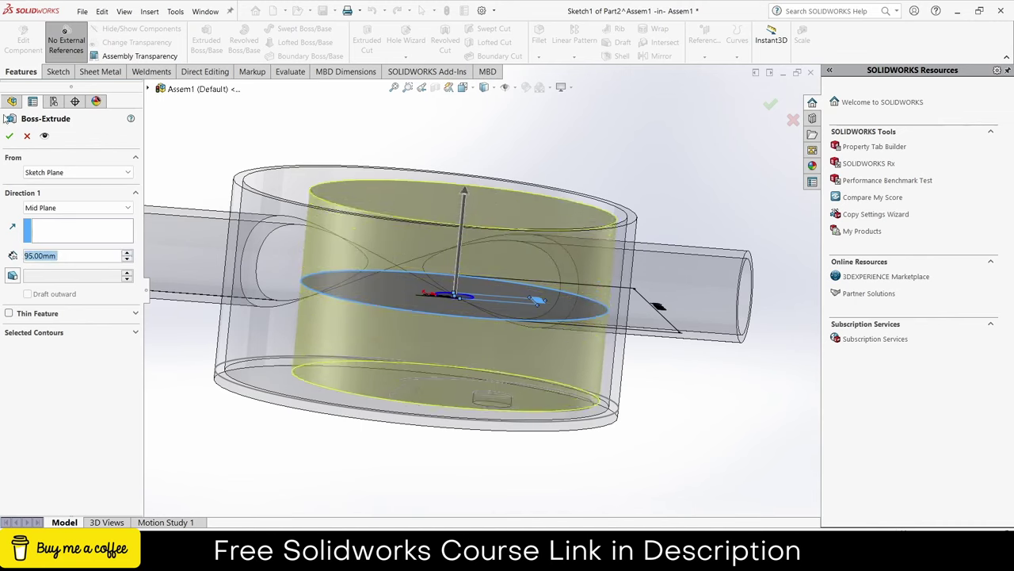
left_click(9, 135)
Edit the rotor extrusion, clearing its selected contours so the whole sketch extrudes with the shaft hole.
middle_click_drag(458, 250, 444, 281)
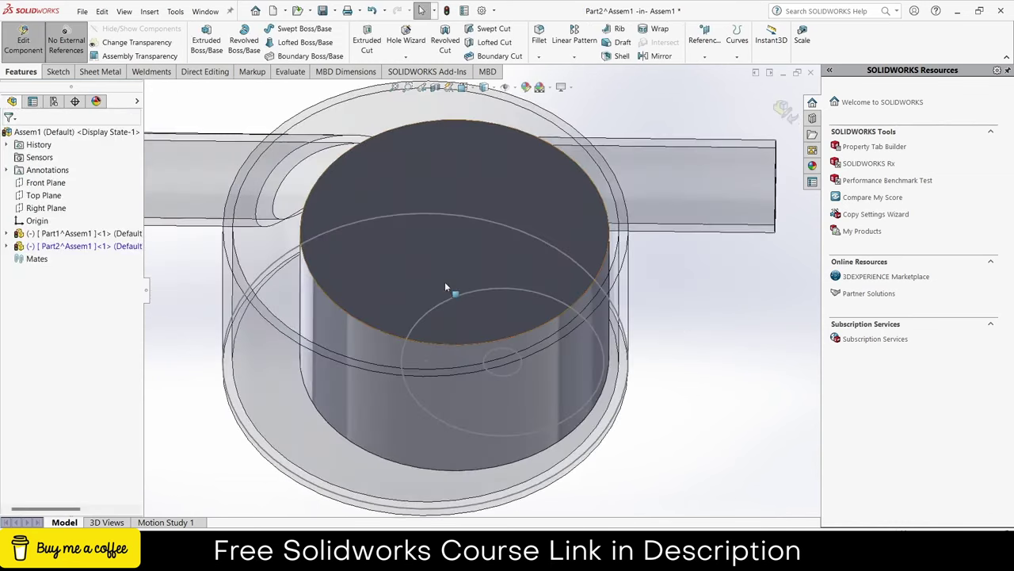
left_click(474, 245)
middle_click_drag(474, 245, 450, 279)
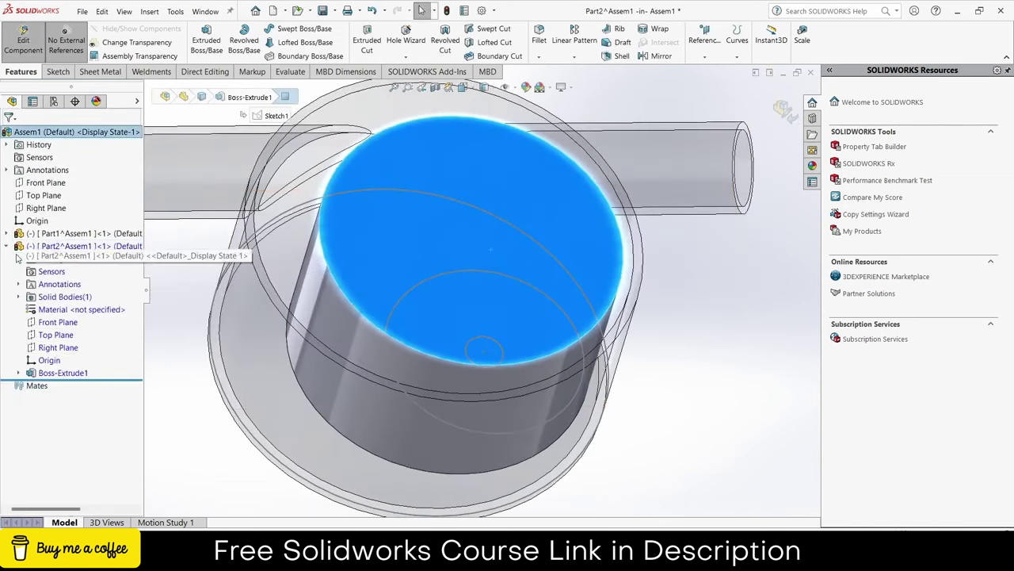
right_click(65, 376)
left_click(74, 321)
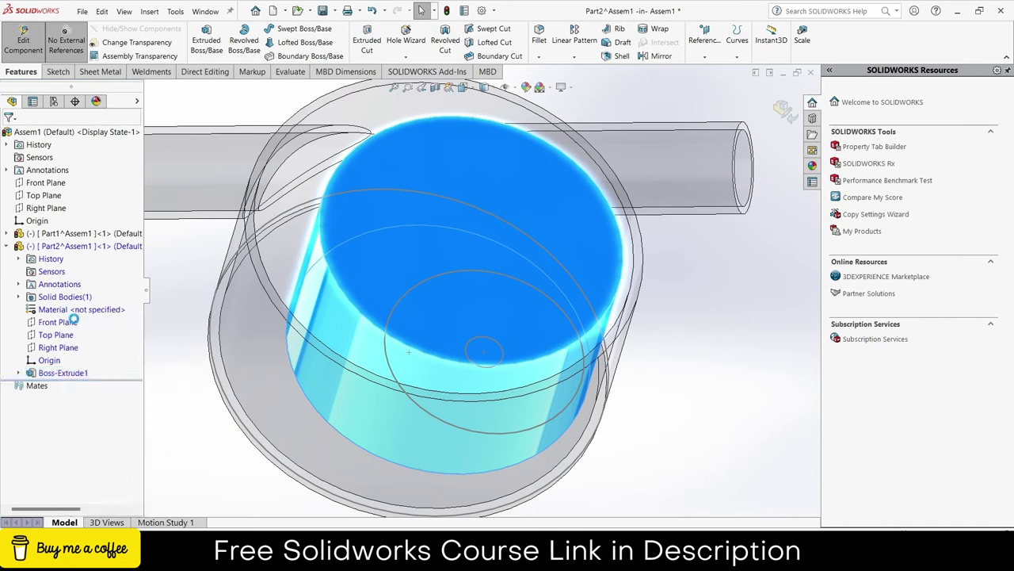
right_click(74, 333)
left_click(99, 342)
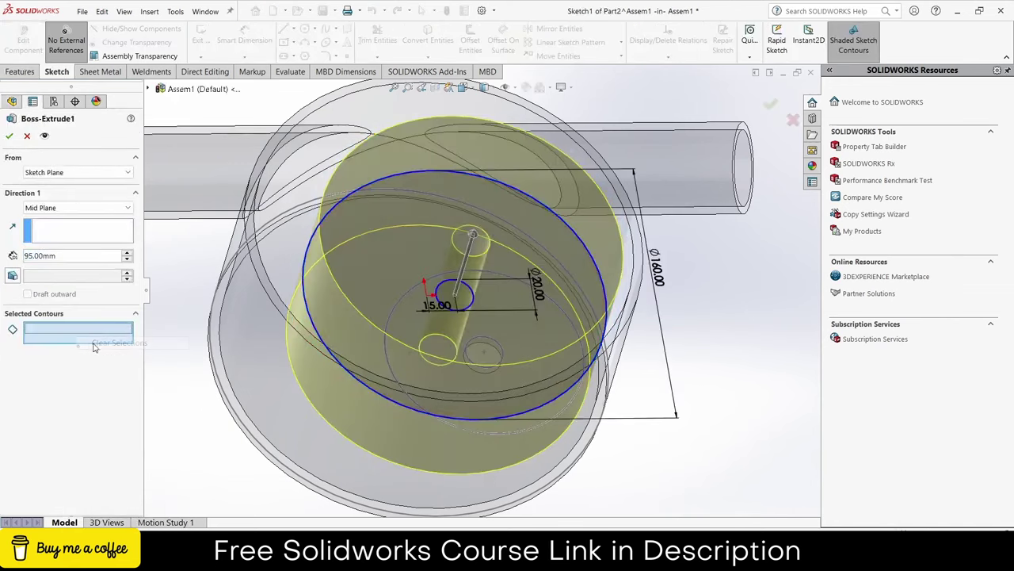
left_click(8, 135)
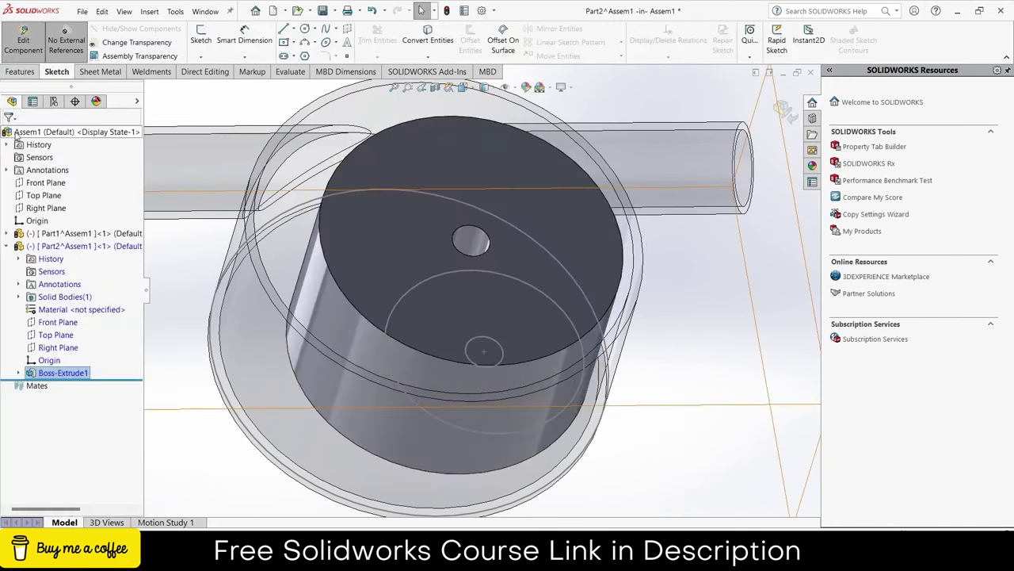
left_click(585, 240)
Sketch on the rotor's top face a vertical centerline from the disc edge to the hole centre.
left_click(633, 215)
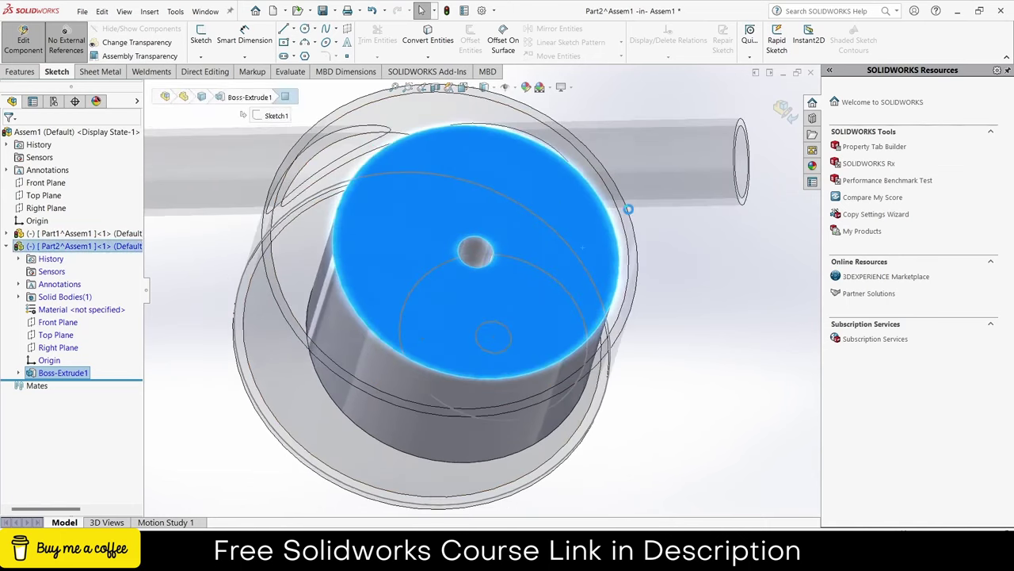
left_click(290, 28)
left_click(313, 56)
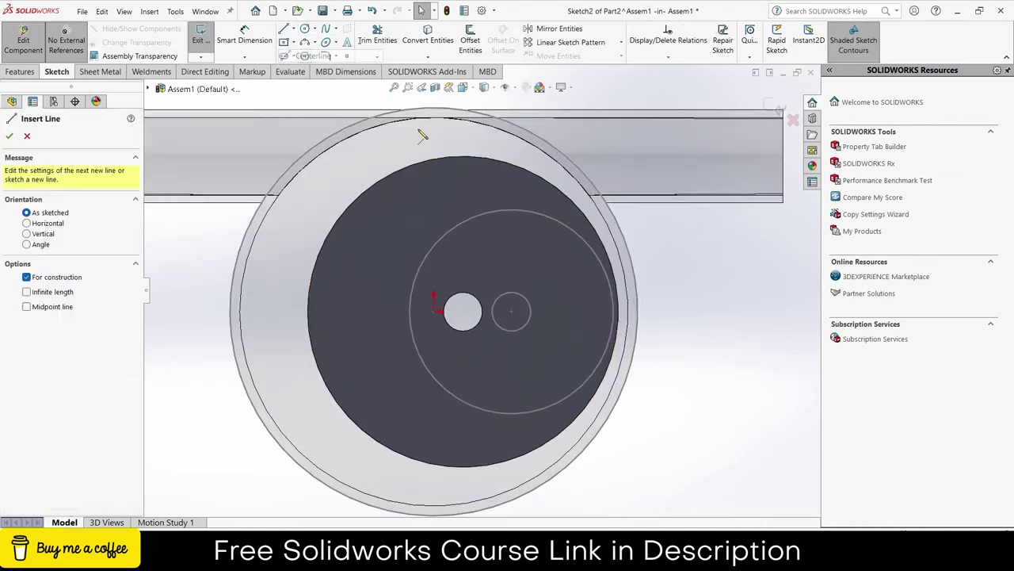
left_click(464, 157)
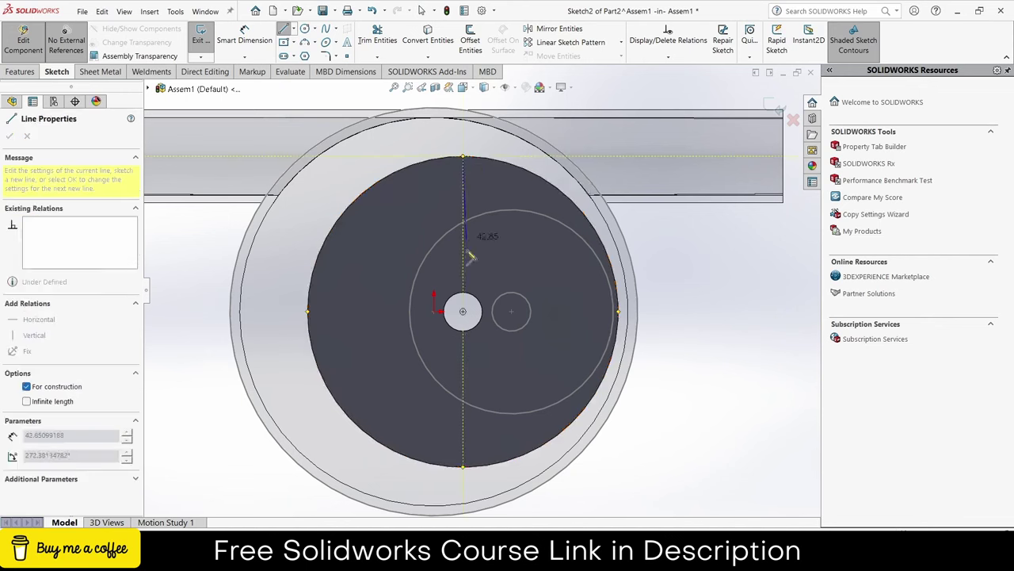
left_click(465, 312)
key("Escape")
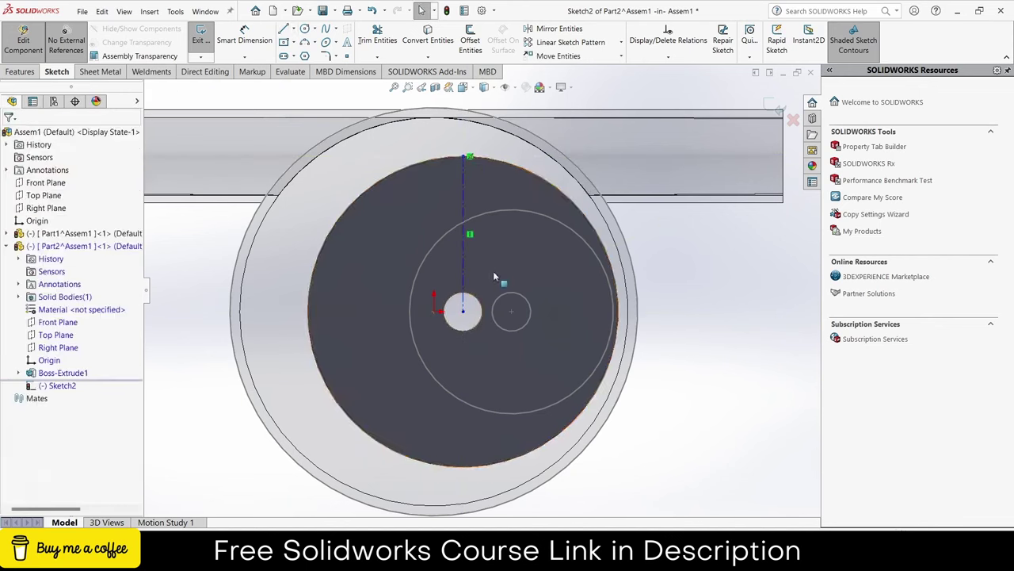
scroll(467, 138, "down", 3)
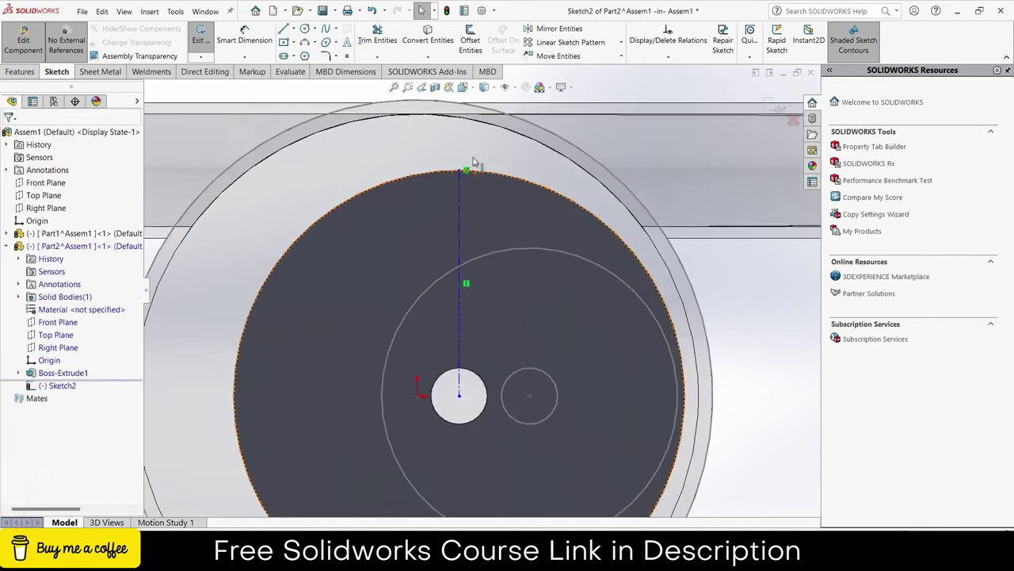
Draw a centre rectangle on the centerline and dimension its width 5 mm.
left_click(293, 44)
left_click(325, 69)
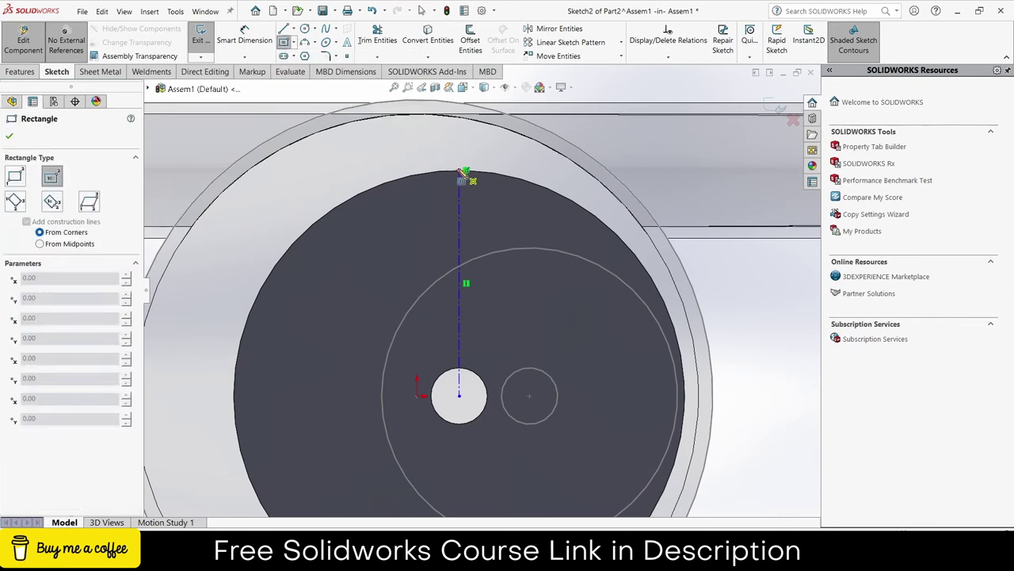
left_click(460, 171)
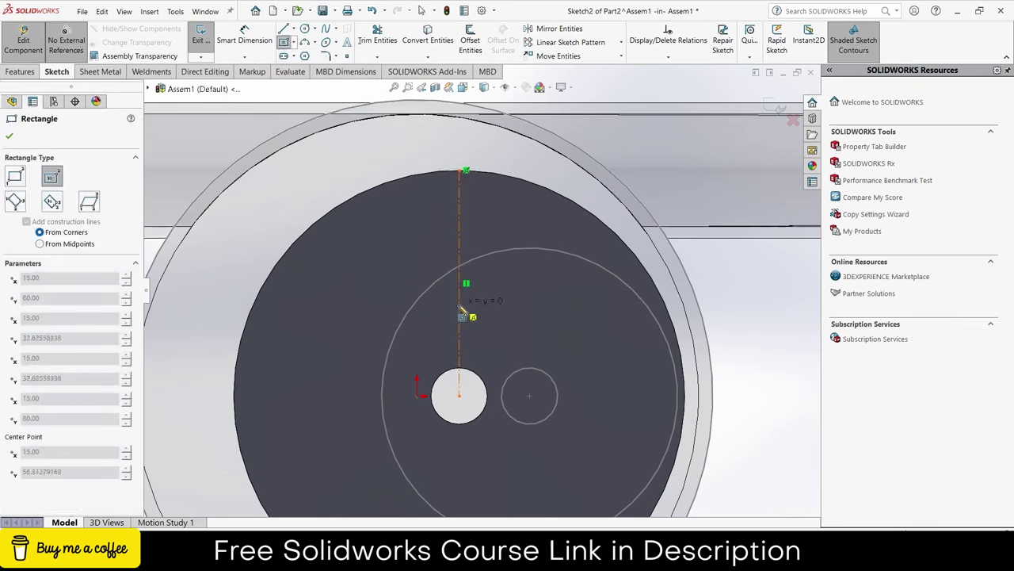
left_click(471, 357)
left_click(243, 43)
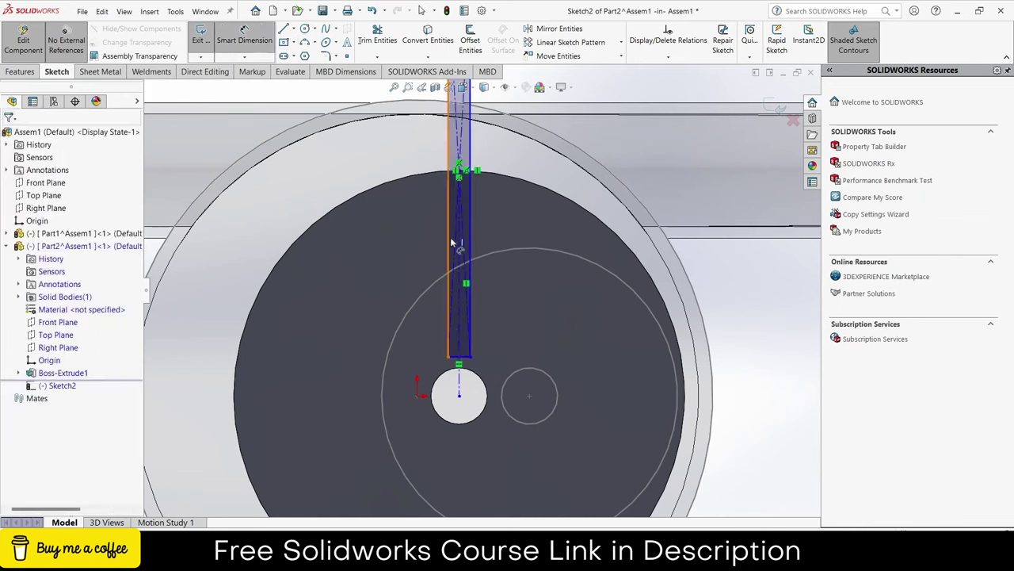
left_click(464, 361)
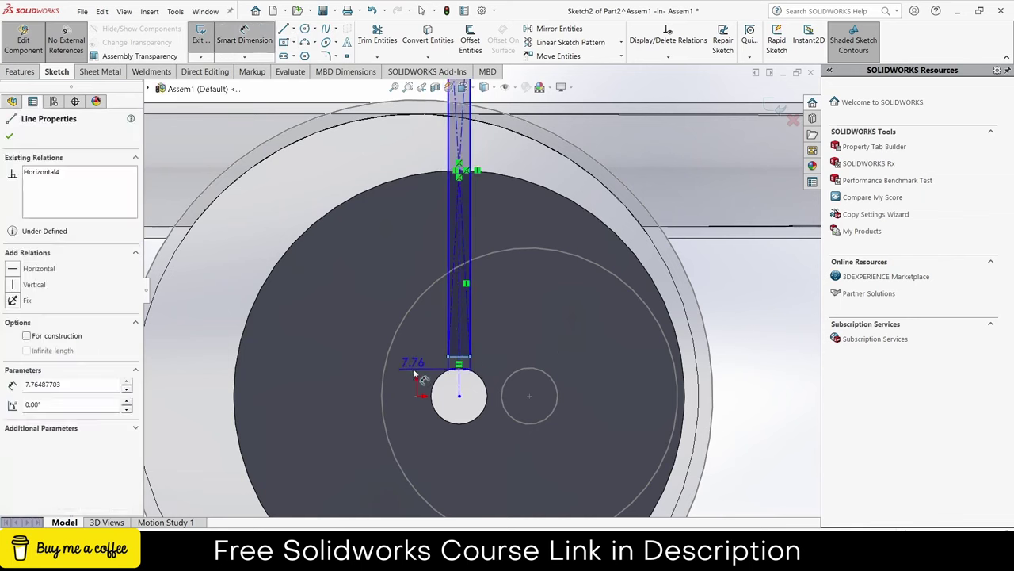
left_click(413, 368)
type("5")
key("Return")
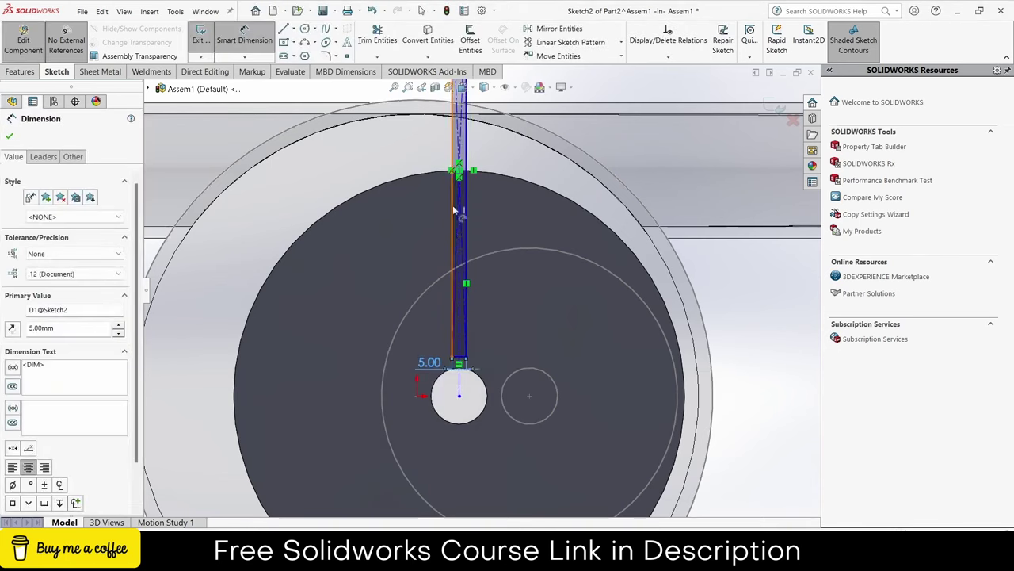
Dimension the slot height 65 mm and start an Extruded Cut from the sketch.
left_click(460, 363)
scroll(464, 199, "down", 3)
scroll(475, 135, "down", 2)
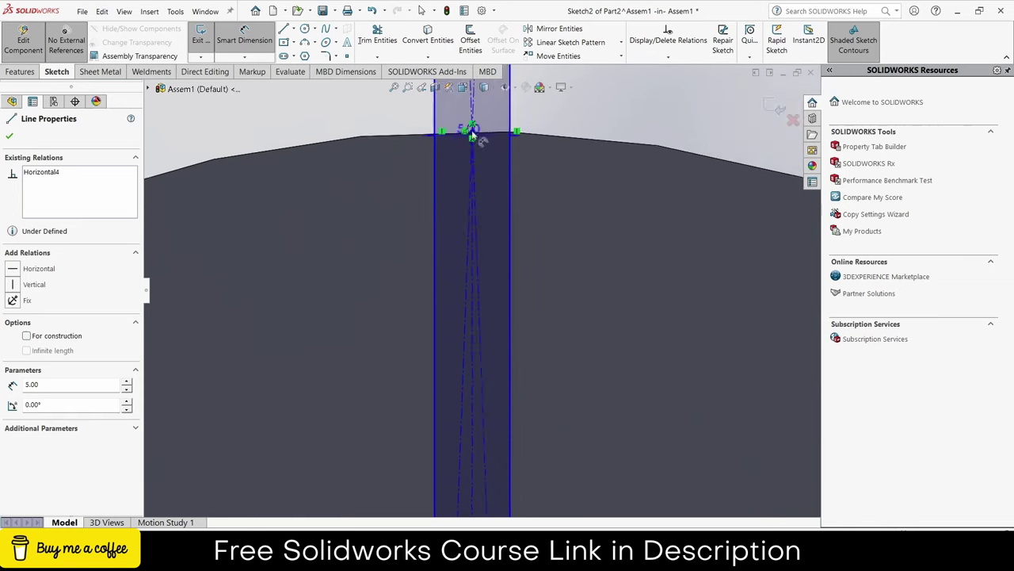
left_click(473, 135)
left_click(381, 164)
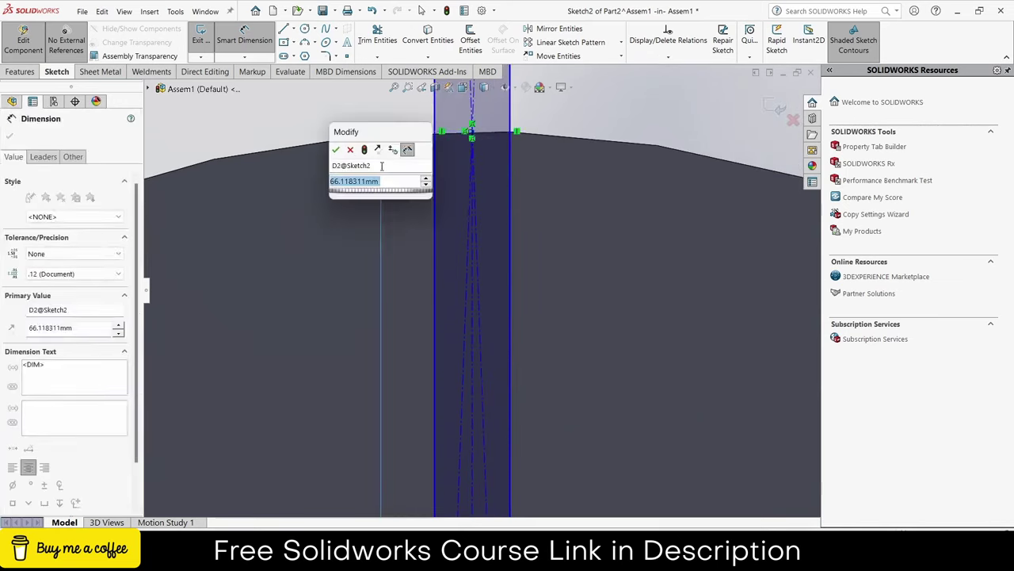
scroll(439, 266, "up", 3)
scroll(466, 308, "up", 1)
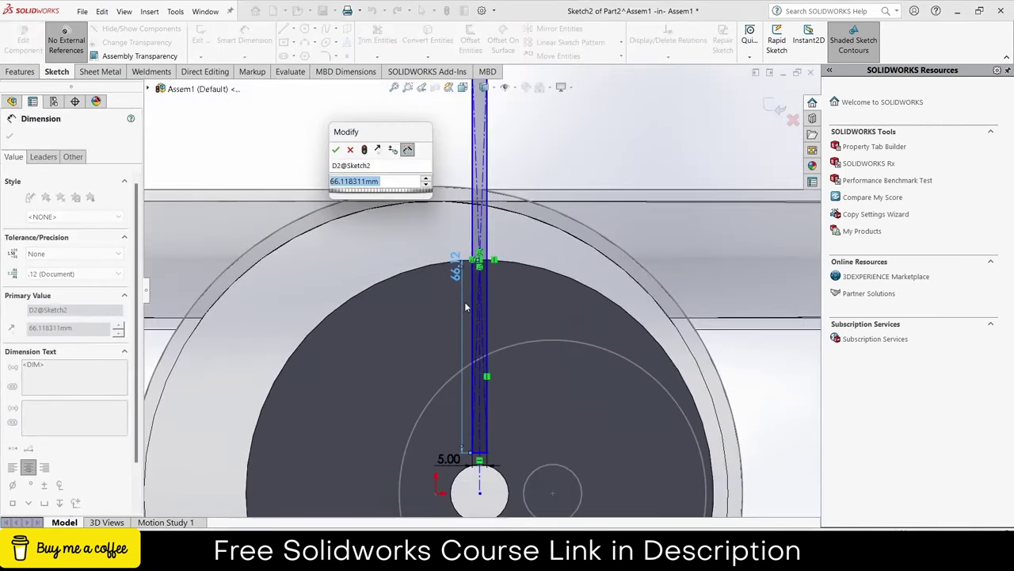
type("65")
key("Return")
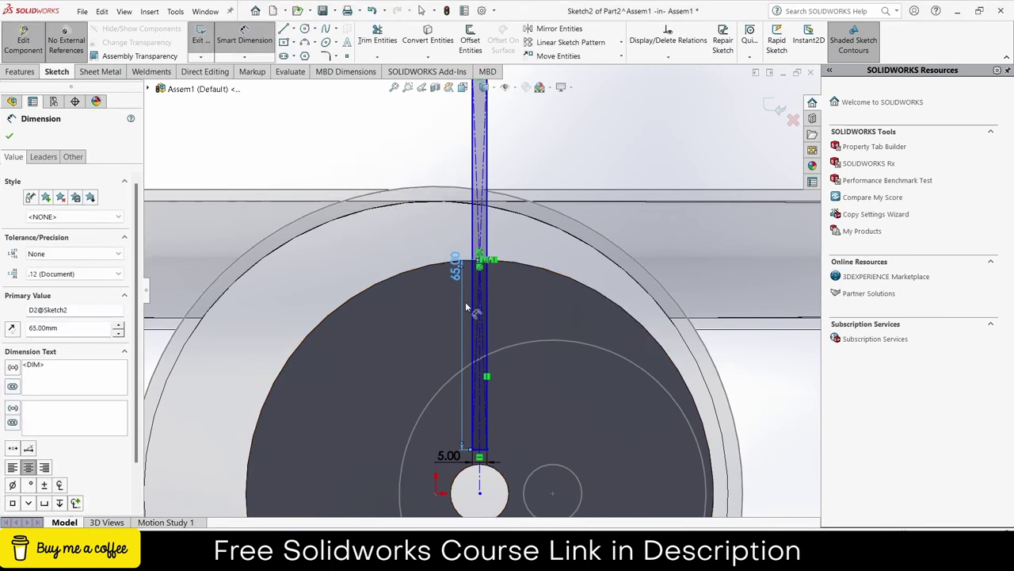
left_click(21, 71)
left_click(366, 49)
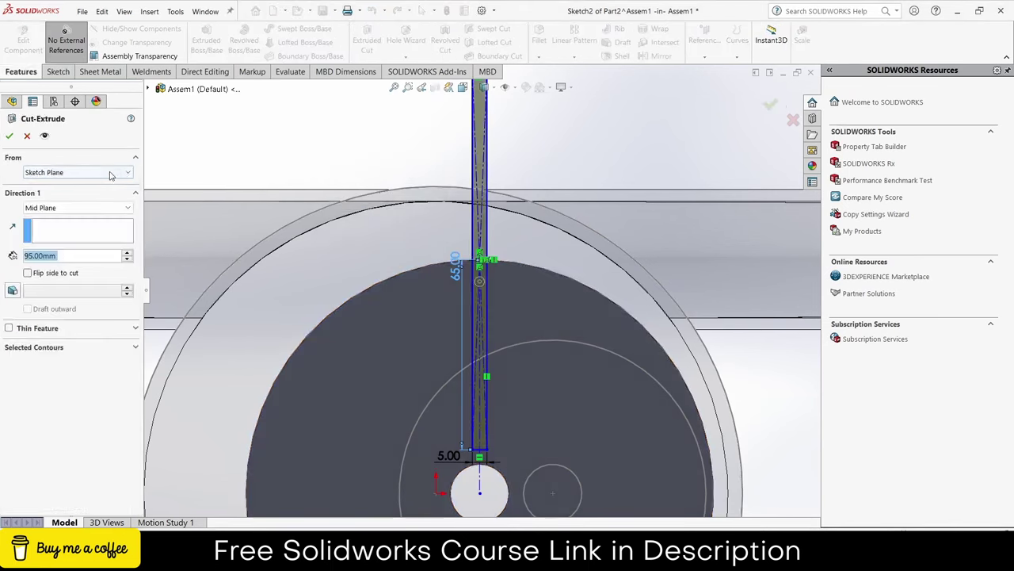
Cut the slot Through All in both directions across the rotor disc as Cut-Extrude1.
left_click(77, 208)
left_click(73, 237)
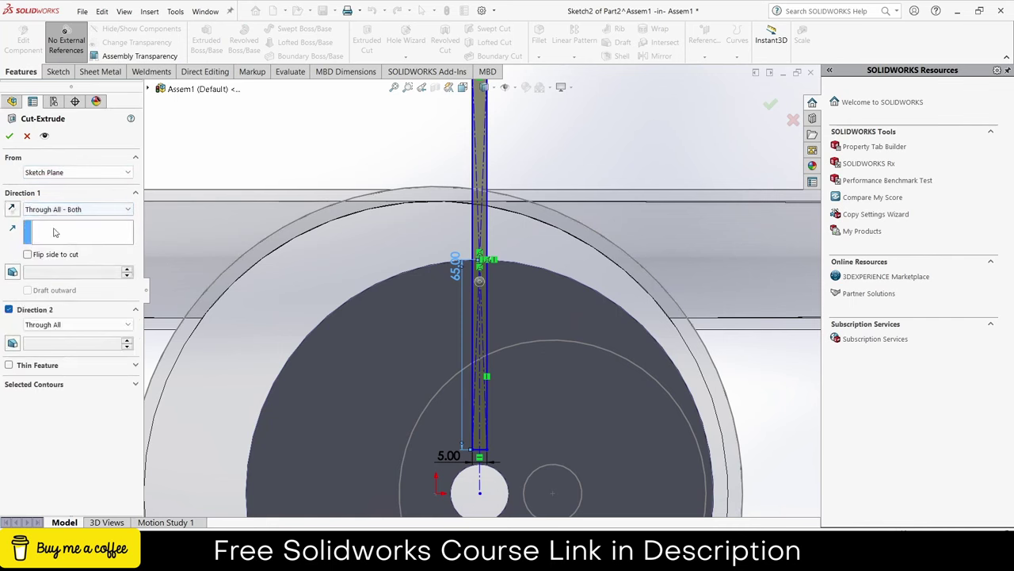
left_click(9, 136)
mouse_move(374, 267)
middle_mouse_down()
mouse_move(408, 287)
mouse_move(388, 302)
mouse_move(413, 314)
middle_mouse_up()
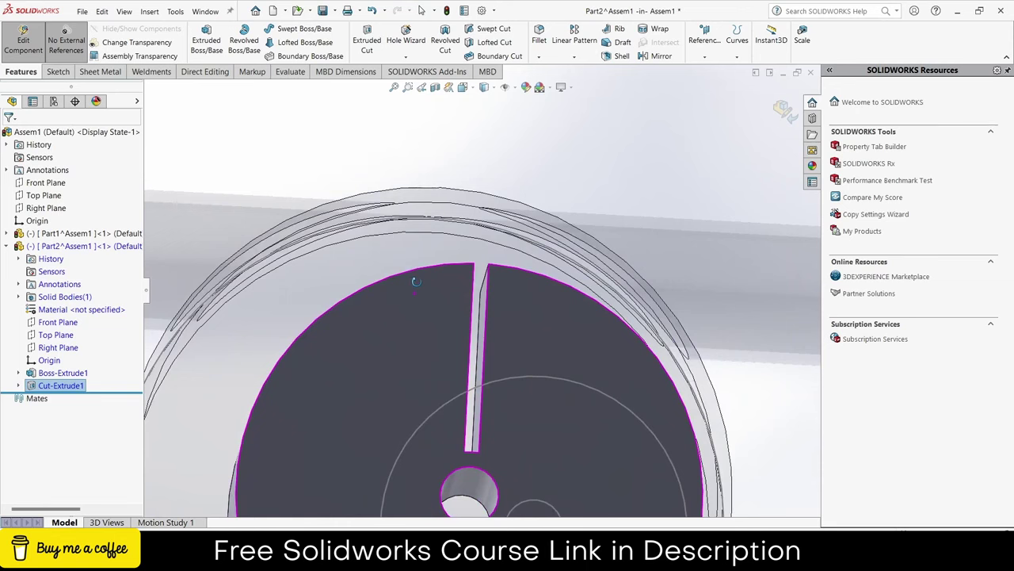
Circularly pattern Cut-Extrude1 around the central hole axis with 6 instances.
left_click(585, 59)
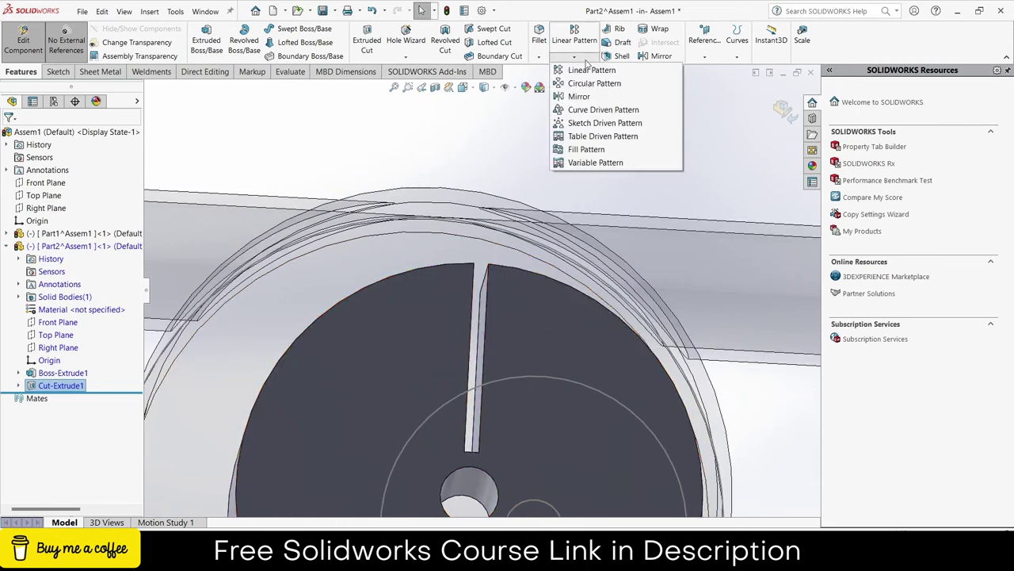
left_click(594, 83)
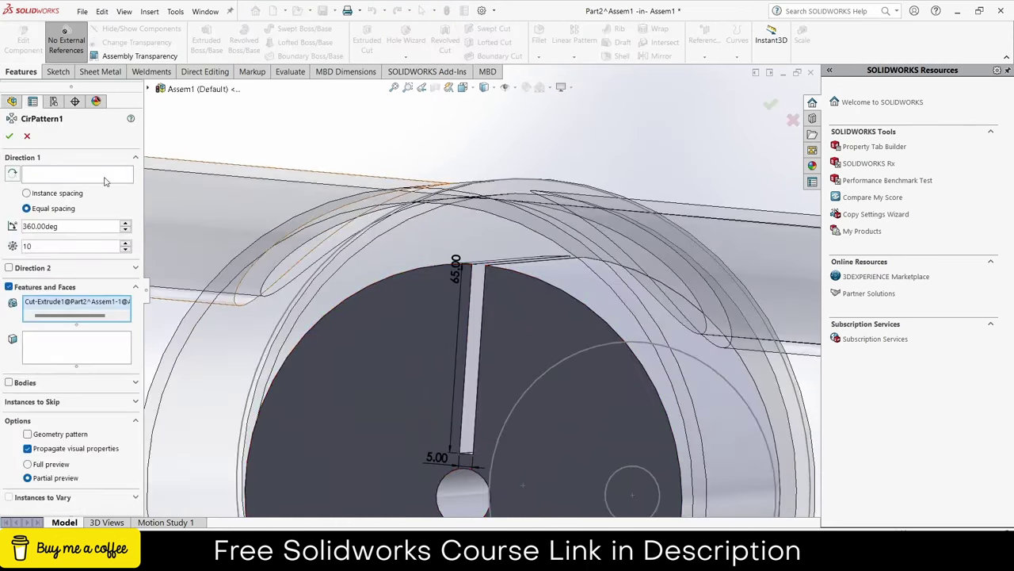
scroll(396, 421, "up", 3)
left_click(471, 439)
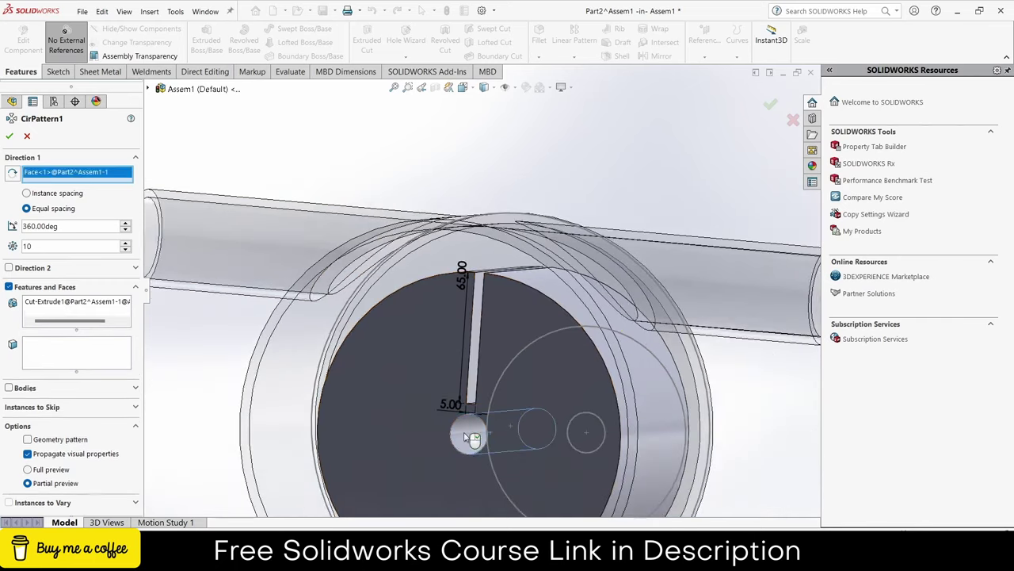
middle_click_drag(471, 438, 476, 424)
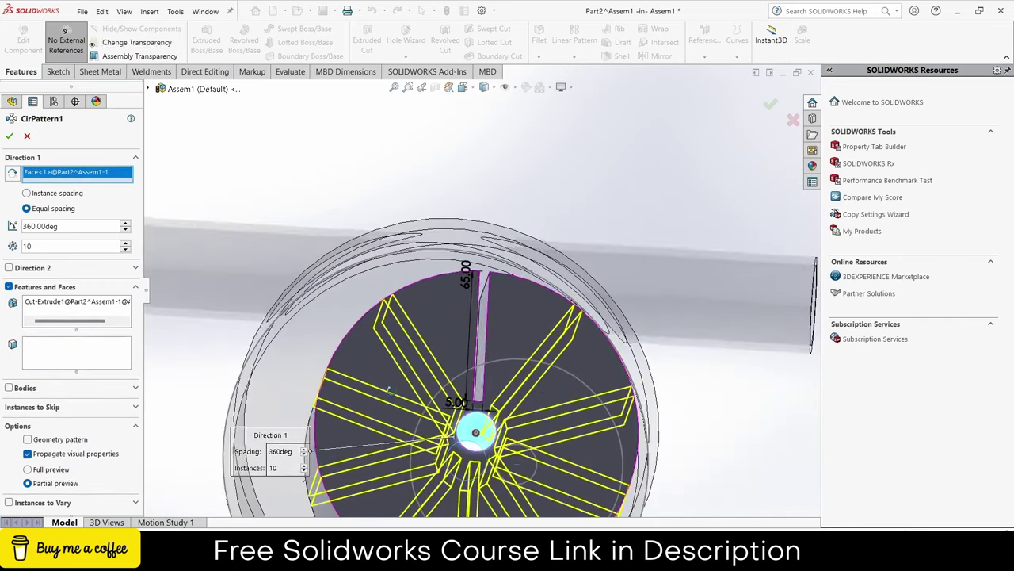
left_click(126, 250)
left_click(125, 249)
left_click(126, 250)
left_click(125, 249)
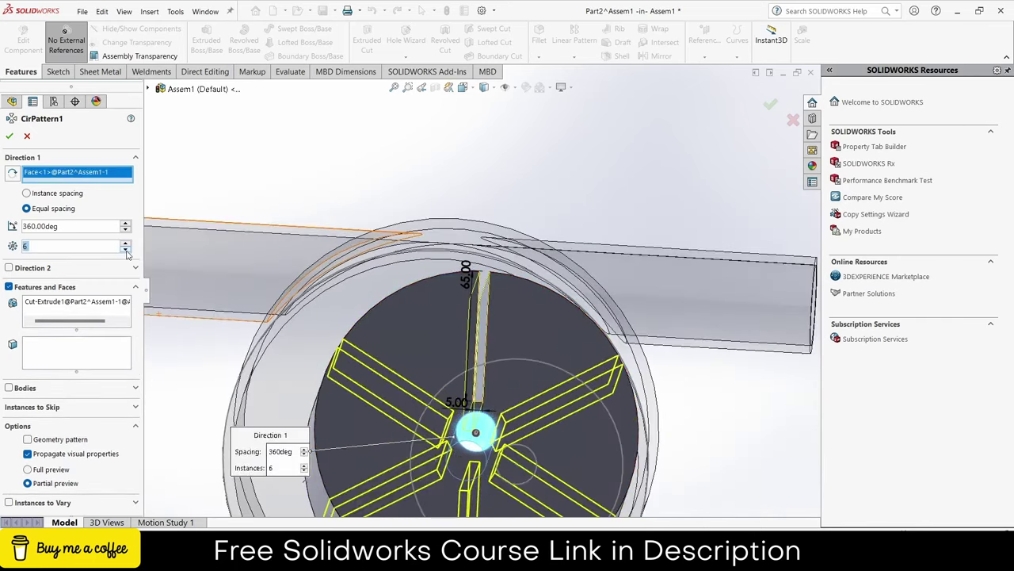
key("Return")
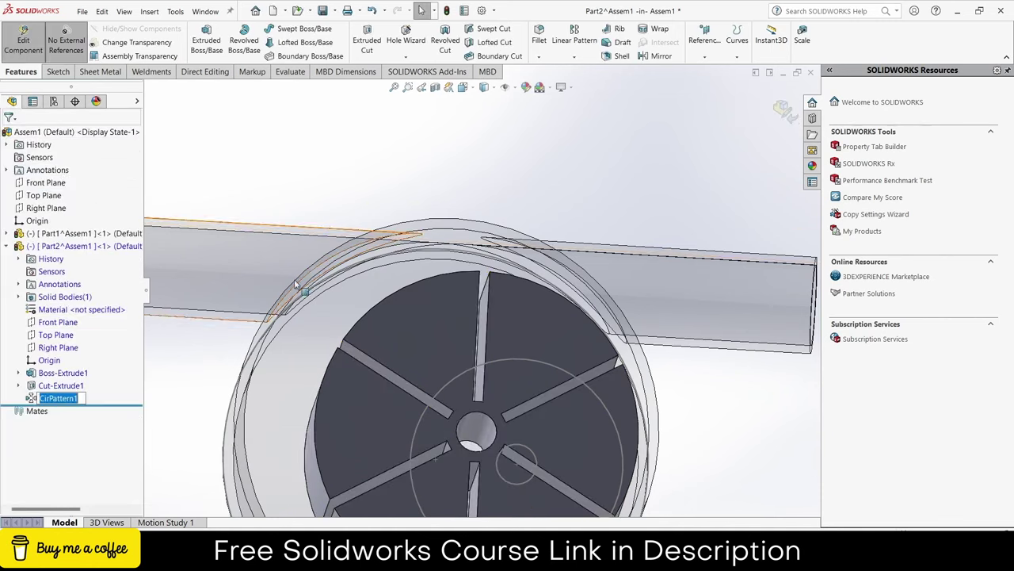
mouse_move(475, 432)
middle_mouse_down()
mouse_move(501, 394)
mouse_move(519, 407)
middle_mouse_up()
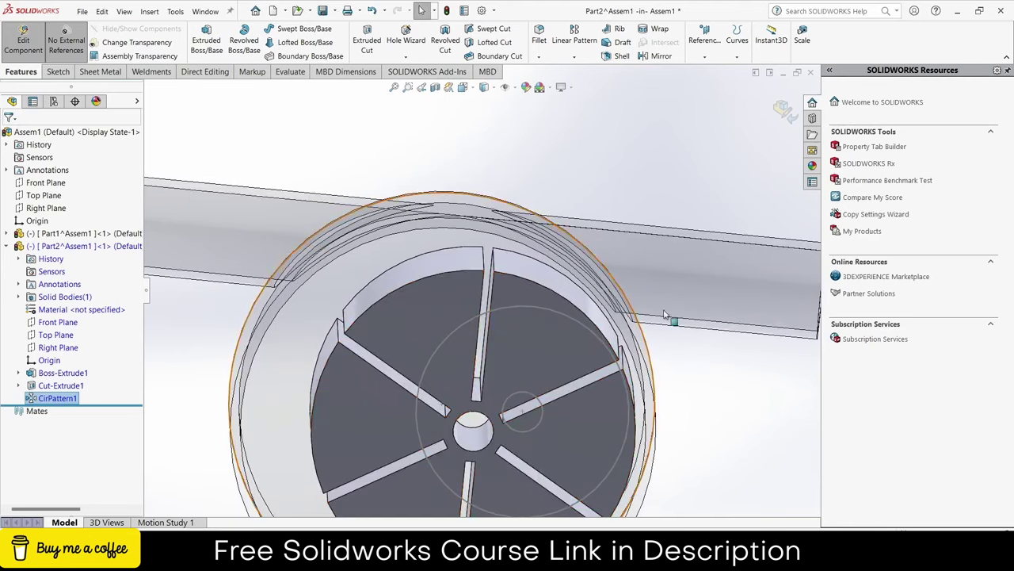
Leave rotor editing for the top-level assembly and insert a new part.
left_click(782, 112)
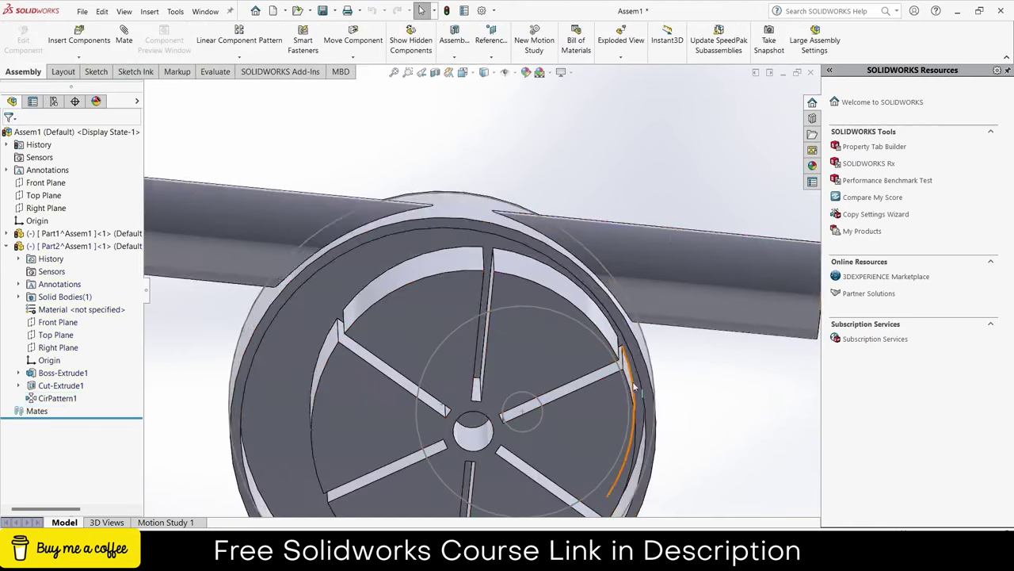
middle_click_drag(618, 348, 636, 327)
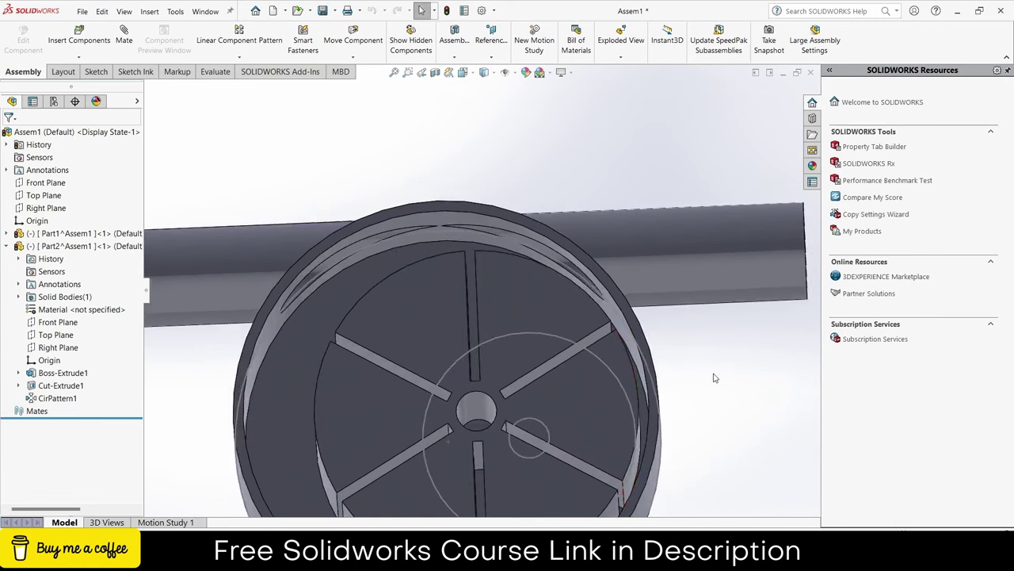
mouse_move(715, 374)
middle_mouse_down()
mouse_move(730, 349)
mouse_move(722, 391)
middle_mouse_up()
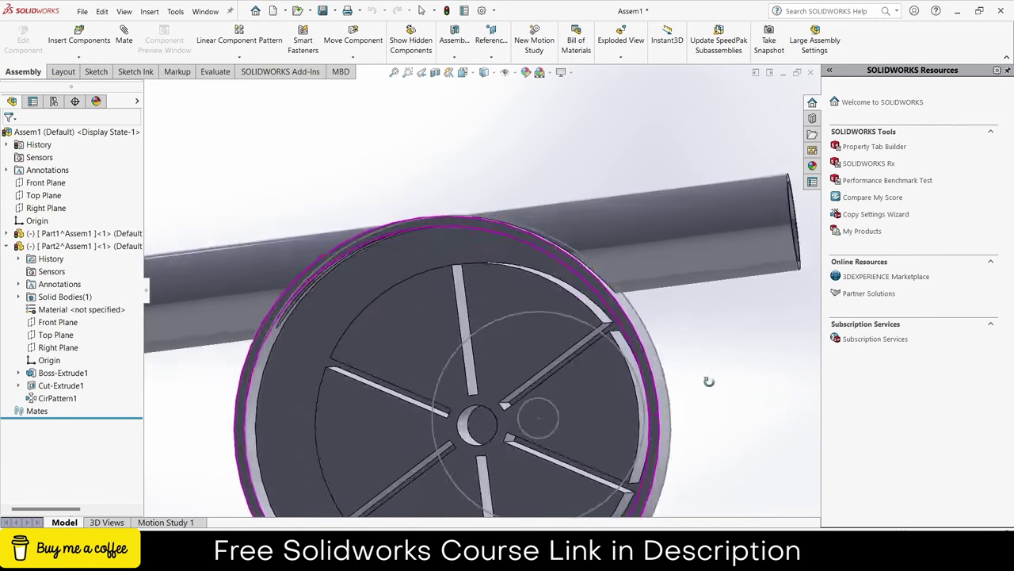
left_click(92, 60)
left_click(92, 83)
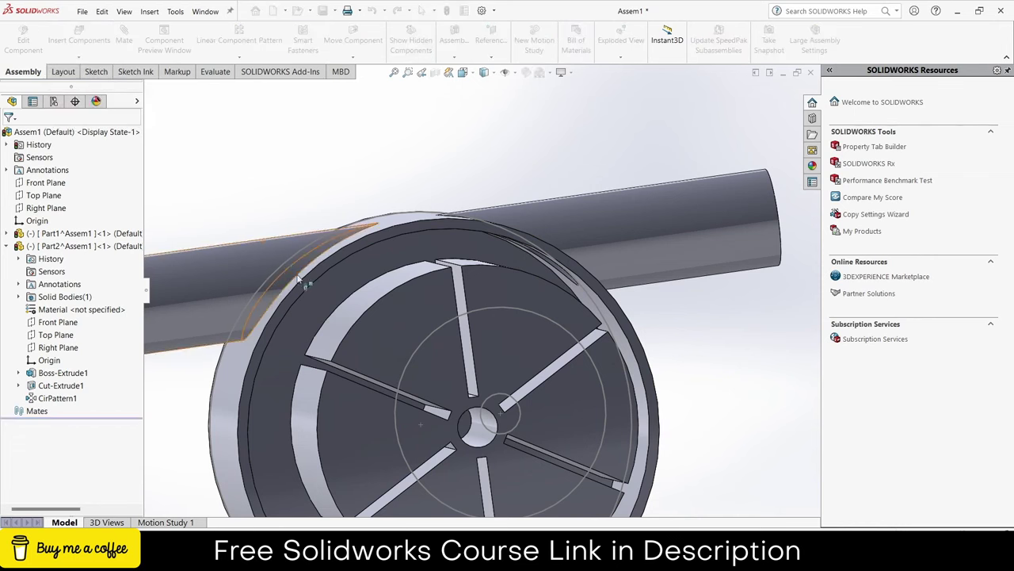
On the rotor face, sketch a 3 Point Corner Rectangle filling one rotor slot.
left_click(341, 295)
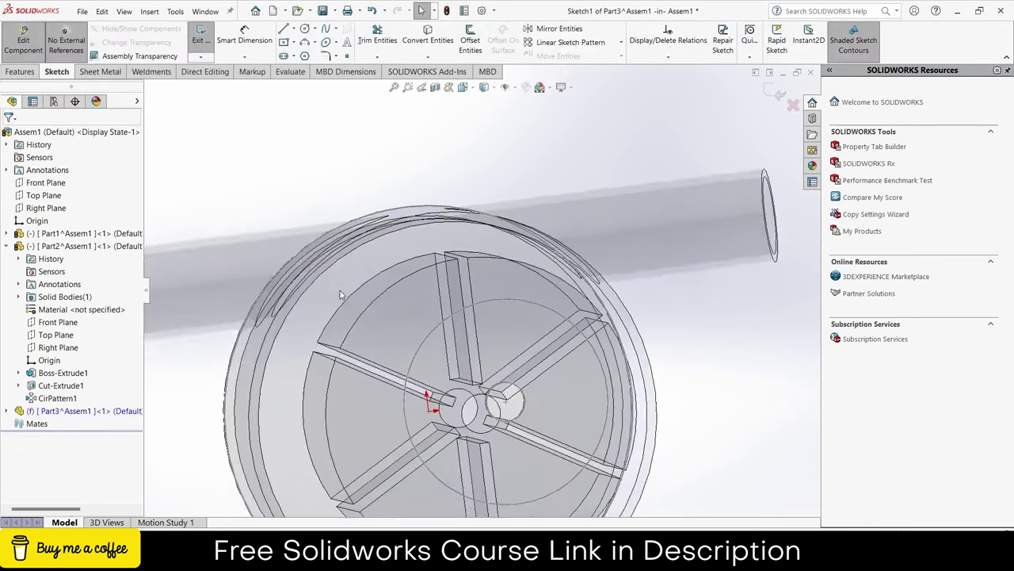
scroll(498, 203, "down", 2)
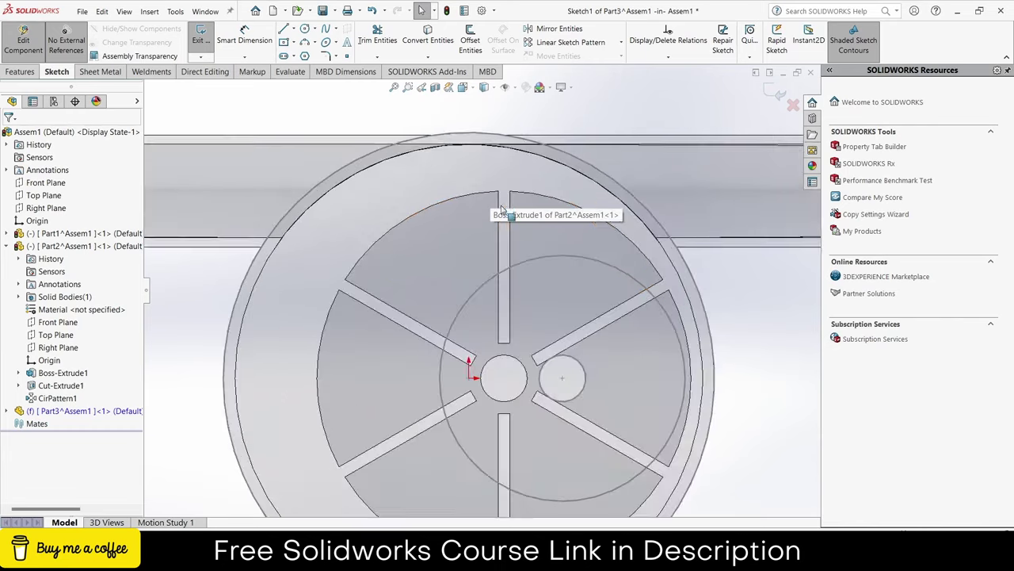
left_click(293, 43)
left_click(287, 83)
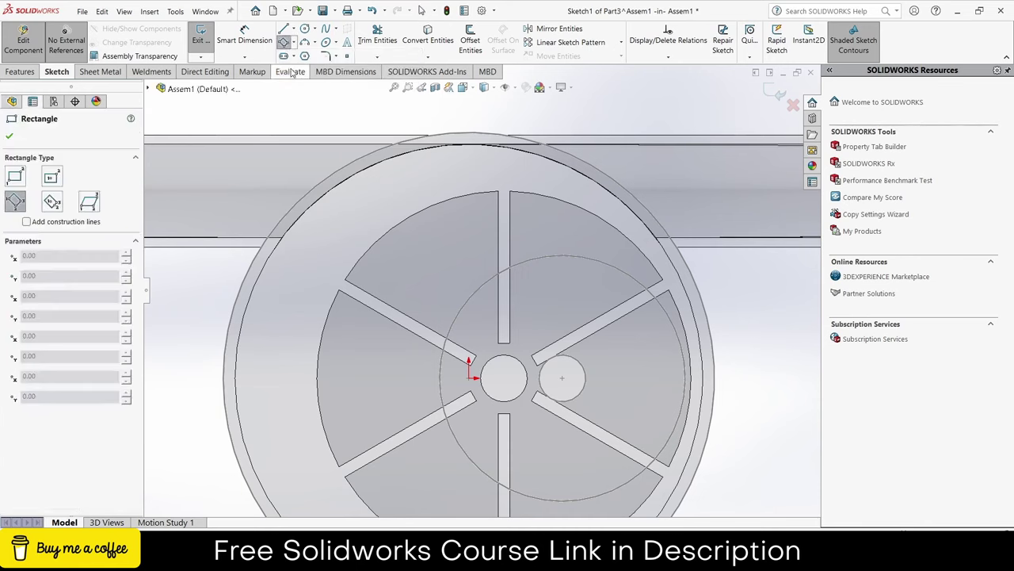
left_click(538, 366)
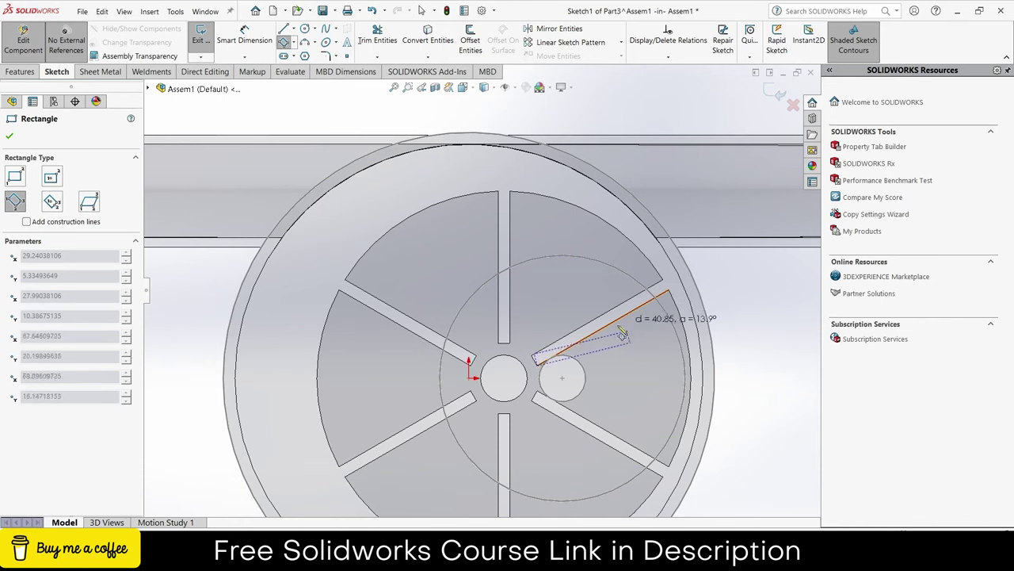
key("Escape")
scroll(496, 362, "down", 2)
scroll(495, 363, "down", 1)
left_click(283, 41)
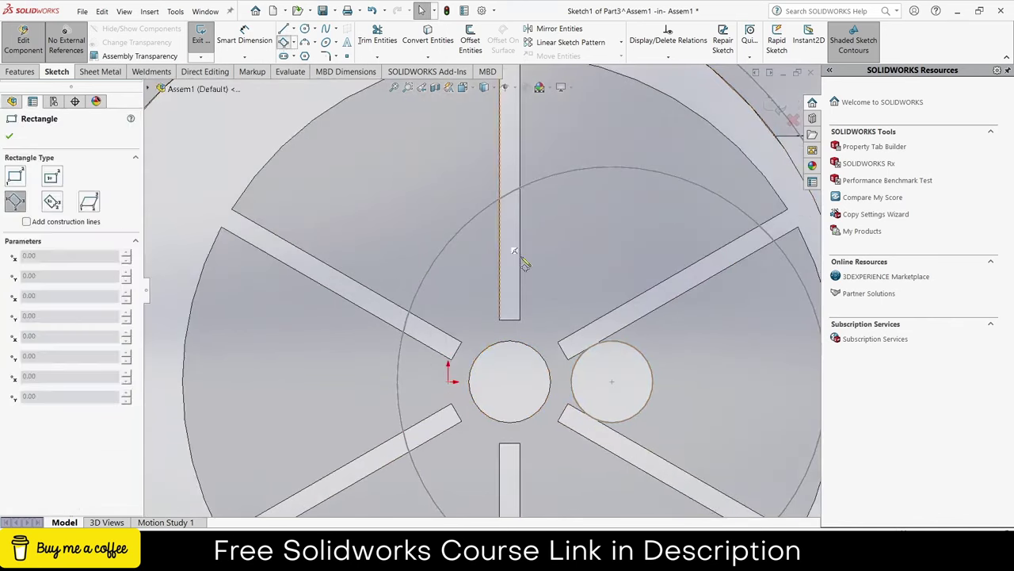
left_click(569, 365)
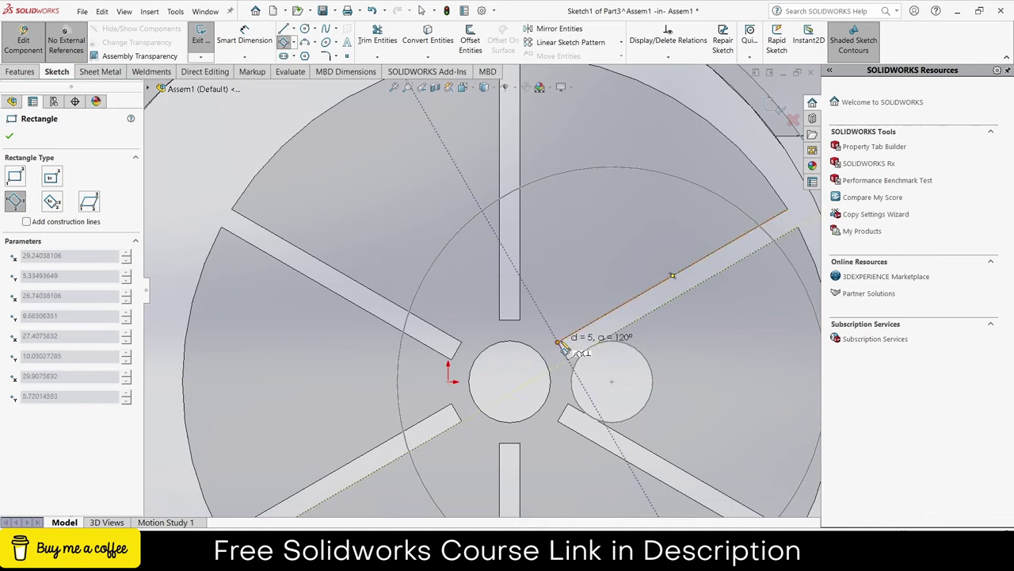
scroll(564, 342, "up", 3)
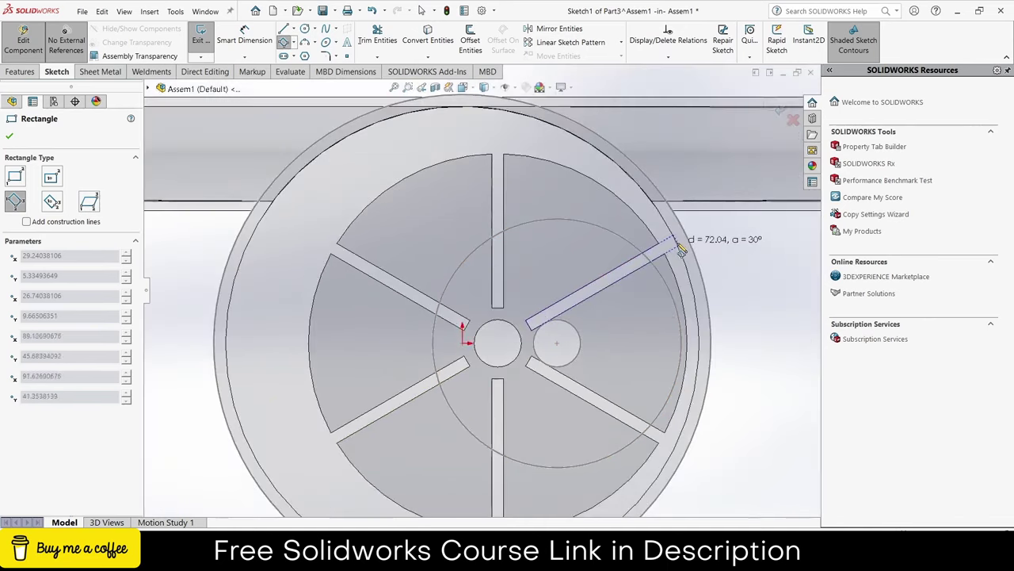
left_click(680, 249)
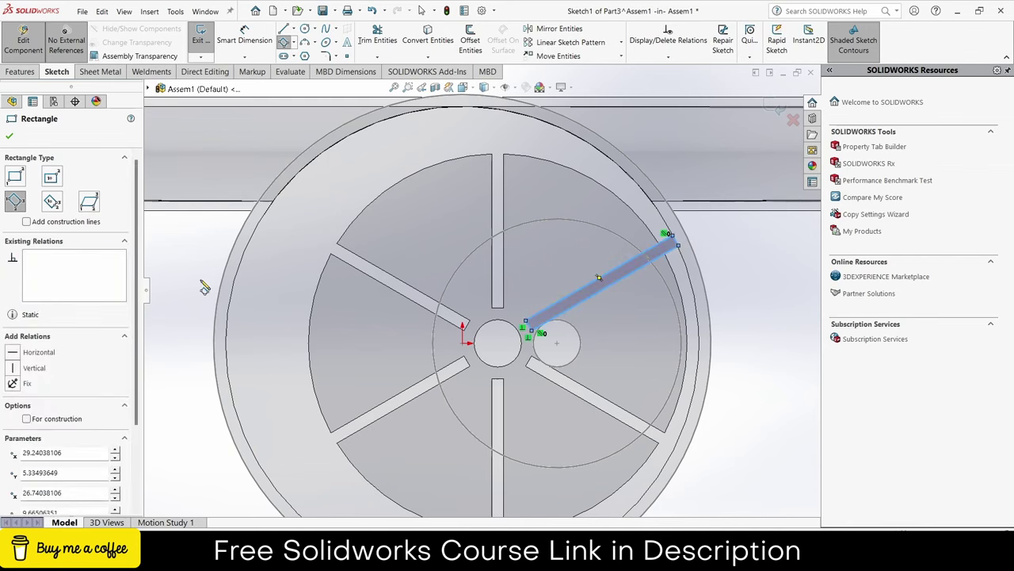
left_click(10, 138)
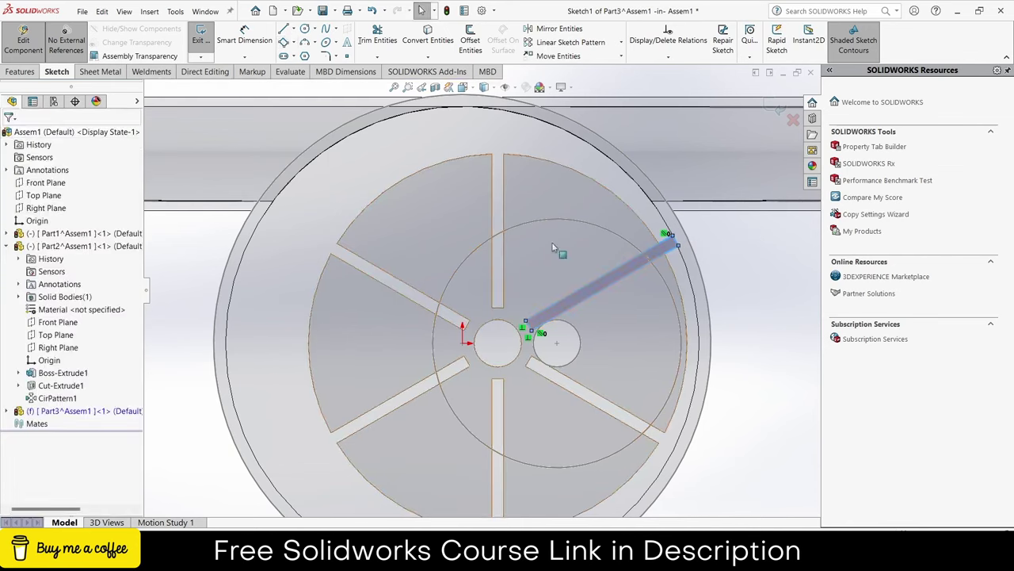
Extrude the rectangle 95 mm into a solid vane bar.
left_click(20, 71)
left_click(208, 44)
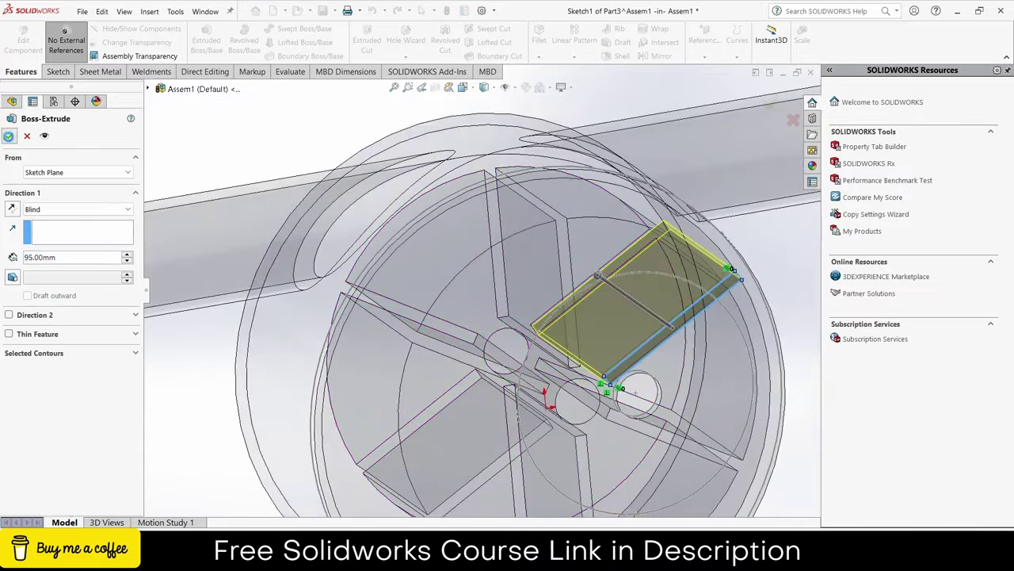
left_click(8, 136)
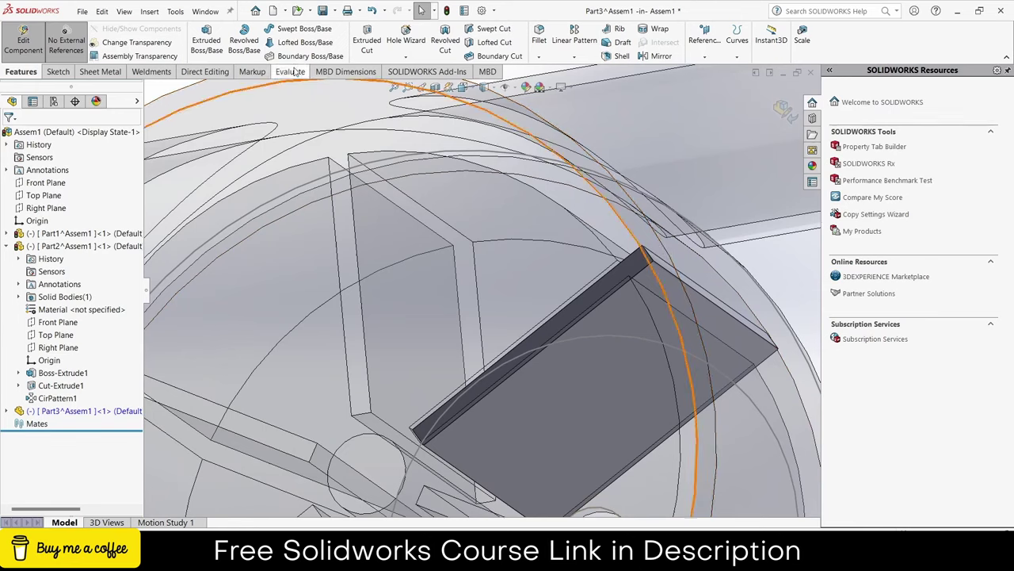
Apply a 2.5 mm fillet to both outer long edges at the vane's tip.
left_click(539, 38)
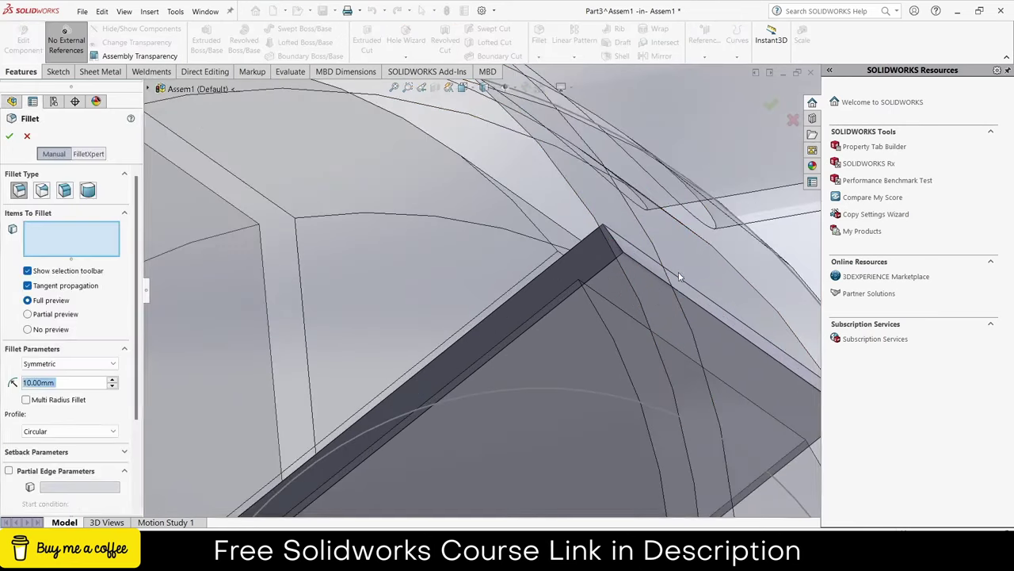
left_click(686, 297)
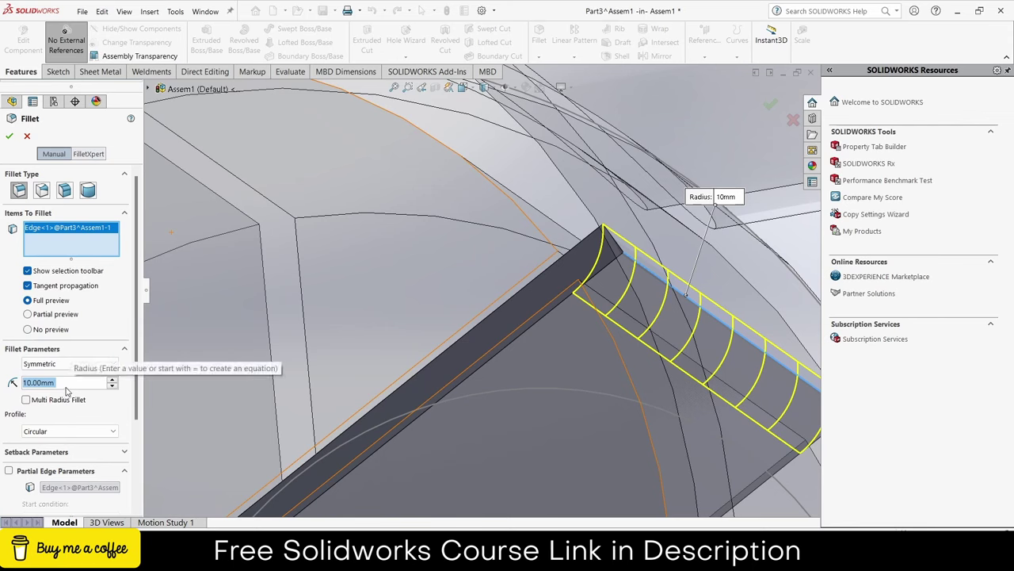
type("2.5")
key("Return")
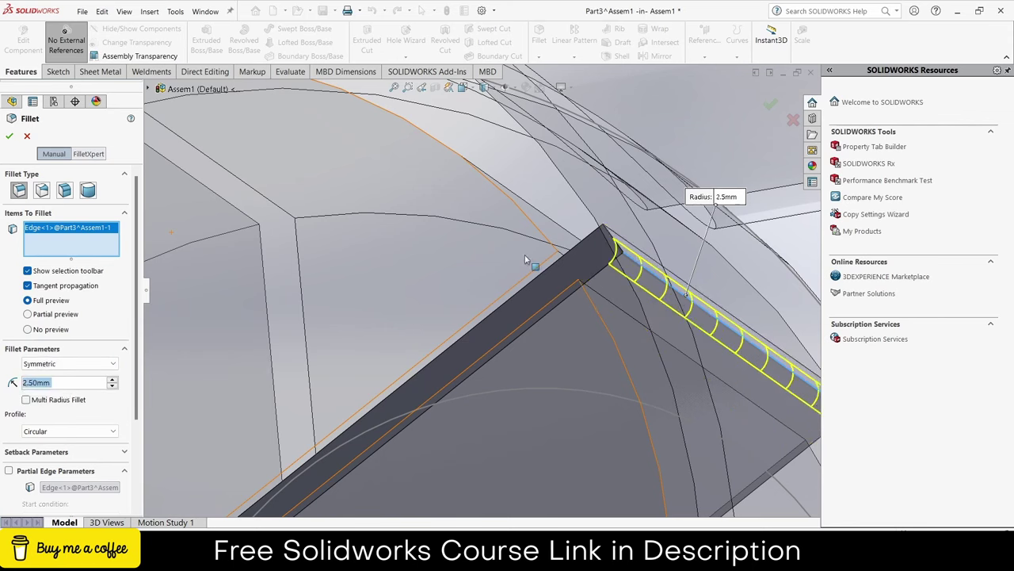
left_click(622, 240)
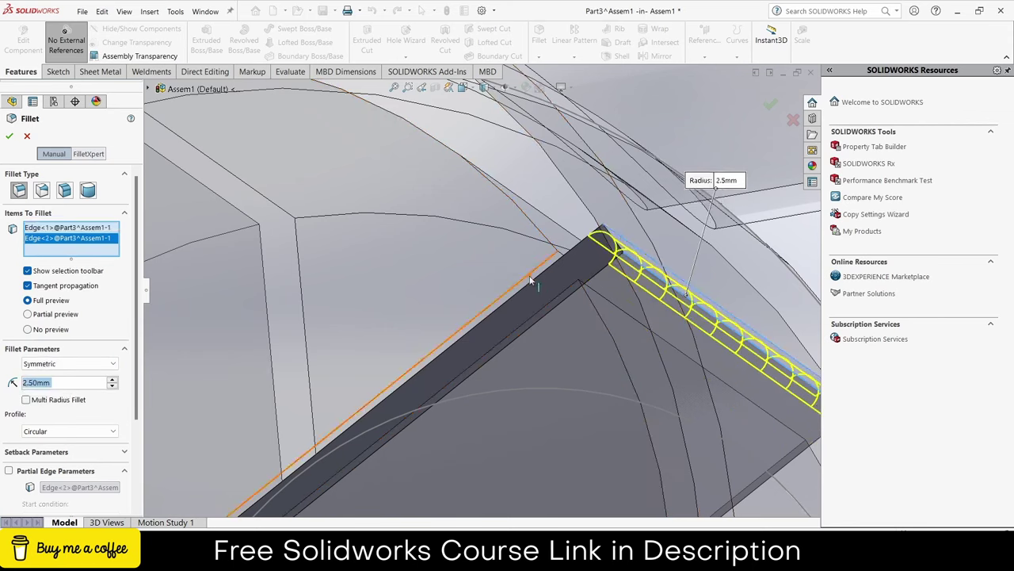
middle_click_drag(622, 240, 398, 268)
left_click(9, 134)
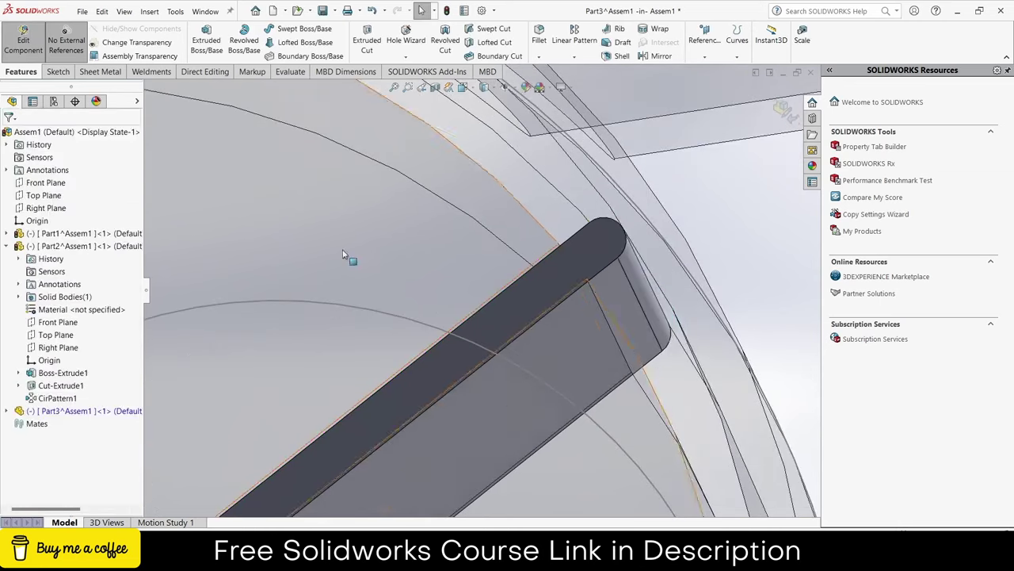
scroll(485, 306, "up", 3)
scroll(534, 306, "down", 3)
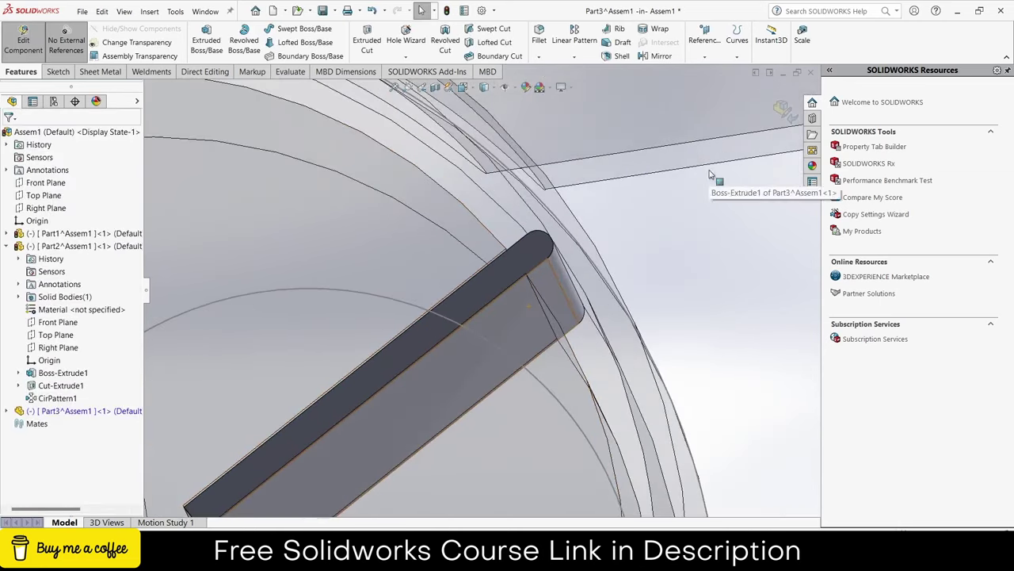
Exit vane editing and mate a vane face coincident with the slot wall.
left_click(783, 109)
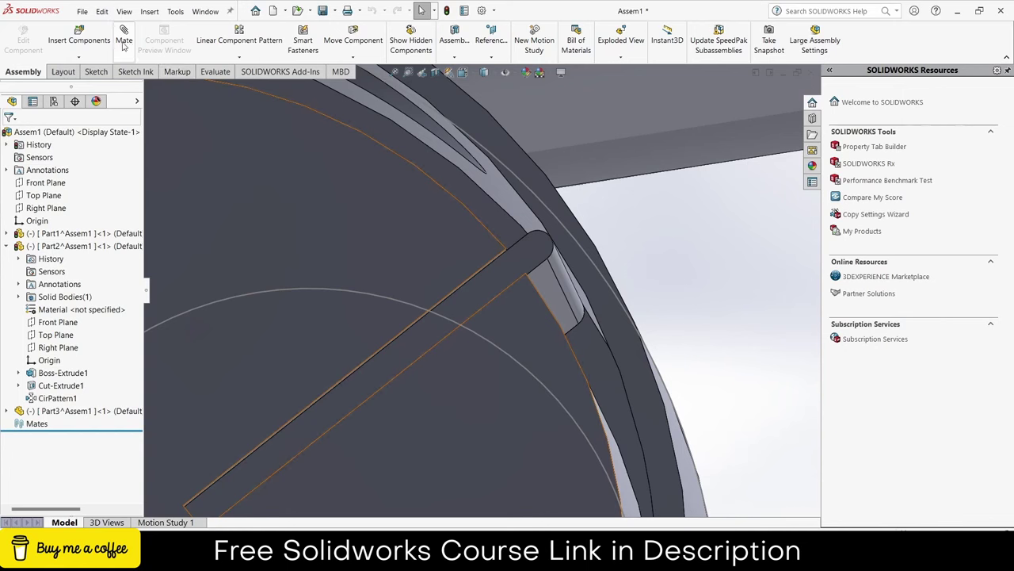
left_click(124, 40)
left_click(549, 280)
mouse_move(525, 322)
middle_mouse_down()
mouse_move(578, 372)
mouse_move(479, 318)
middle_mouse_up()
left_click(479, 318)
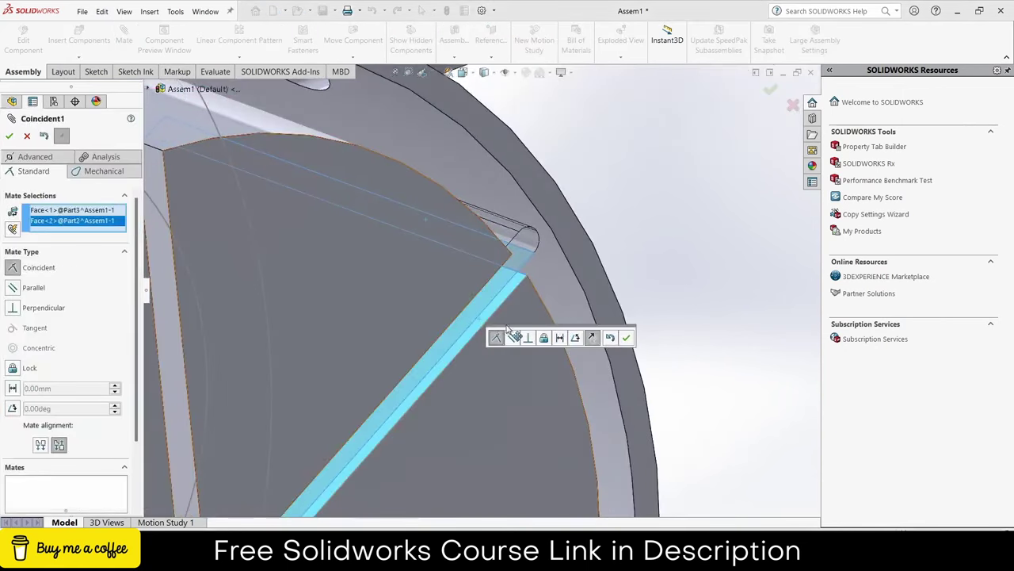
left_click(627, 338)
Add two more coincident mates between vane faces and matching slot and rotor faces.
left_click(492, 283)
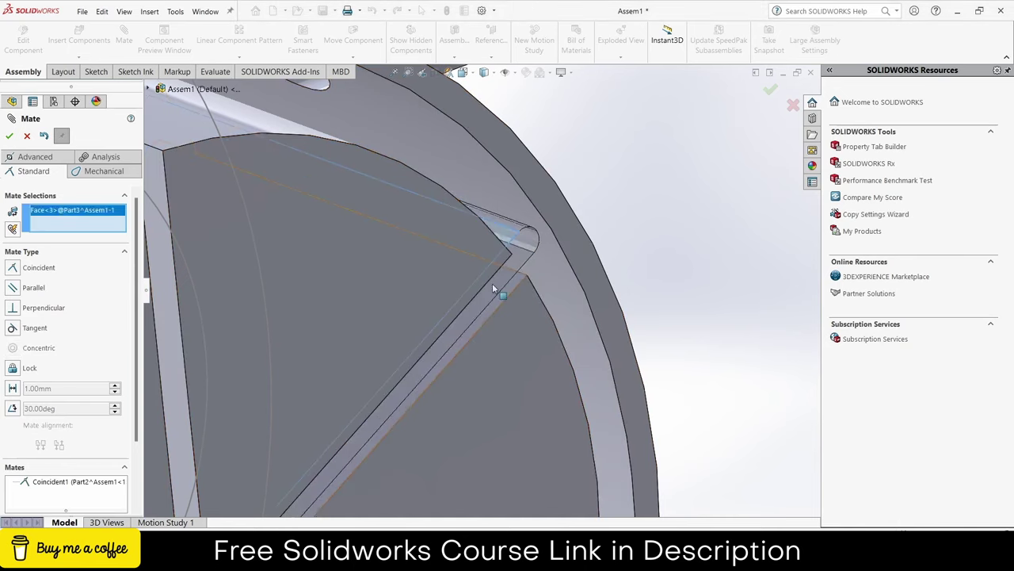
mouse_move(492, 283)
middle_mouse_down()
mouse_move(420, 204)
mouse_move(454, 263)
middle_mouse_up()
left_click(453, 264)
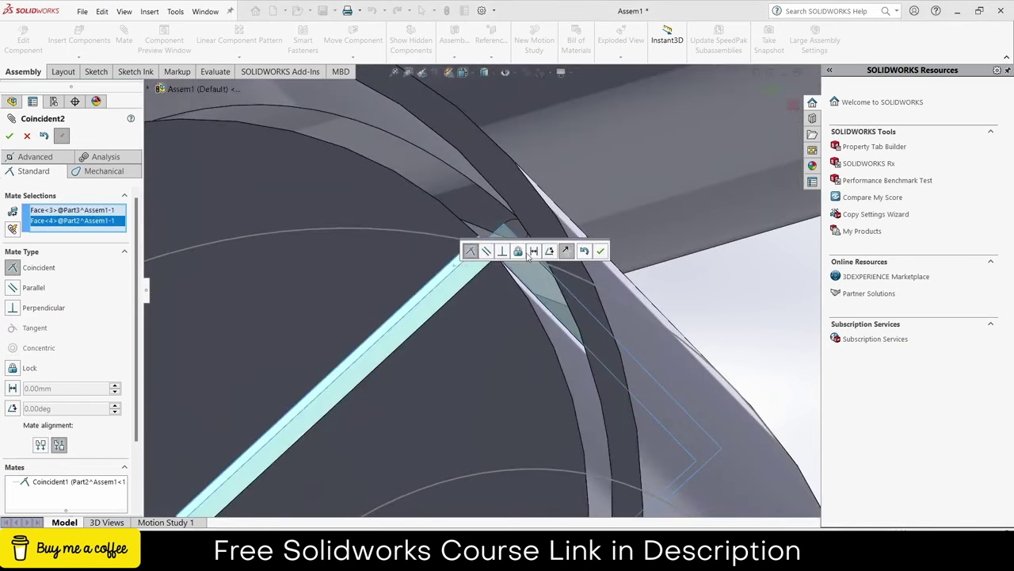
left_click(602, 252)
left_click(459, 277)
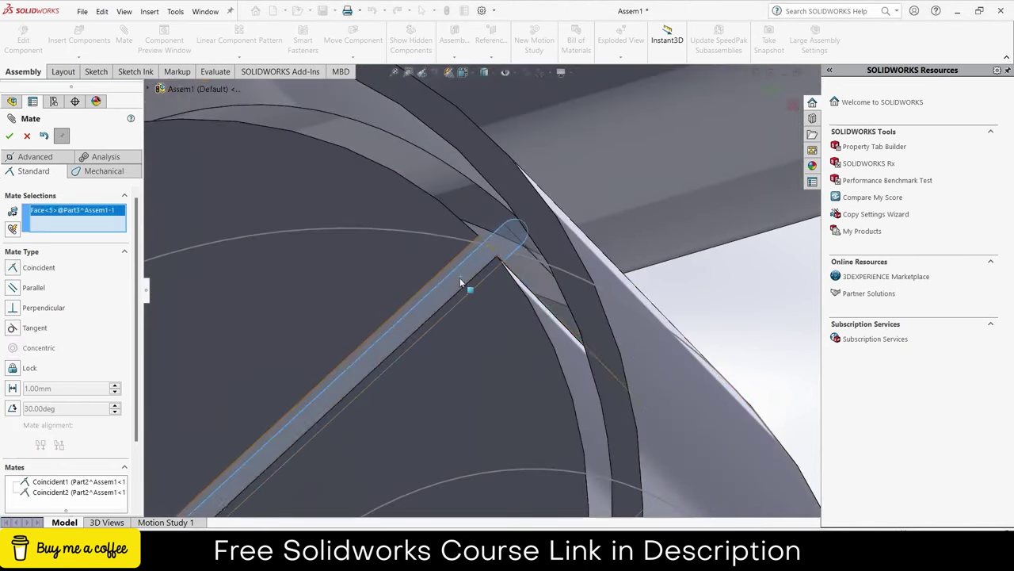
left_click(467, 372)
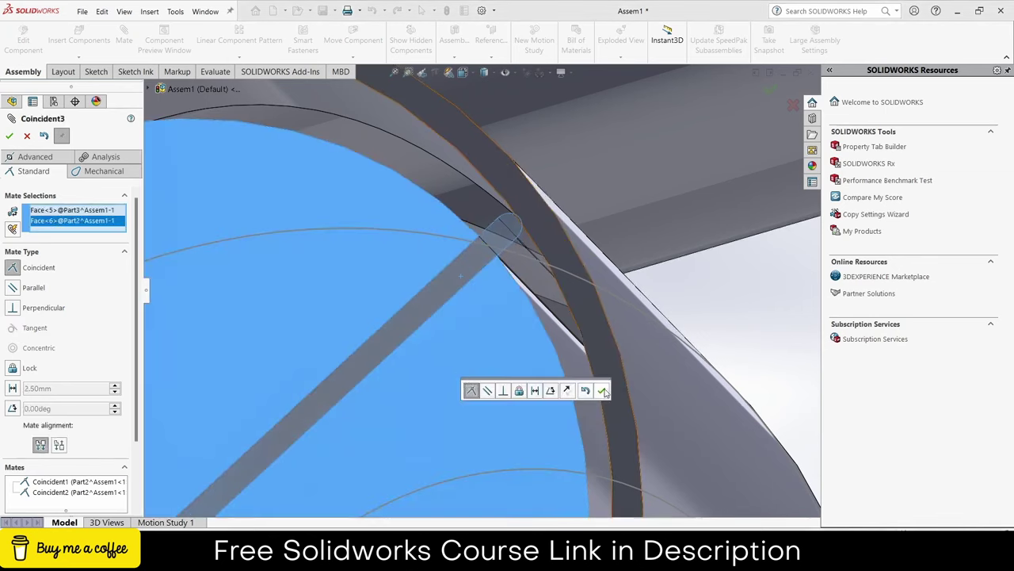
left_click(599, 392)
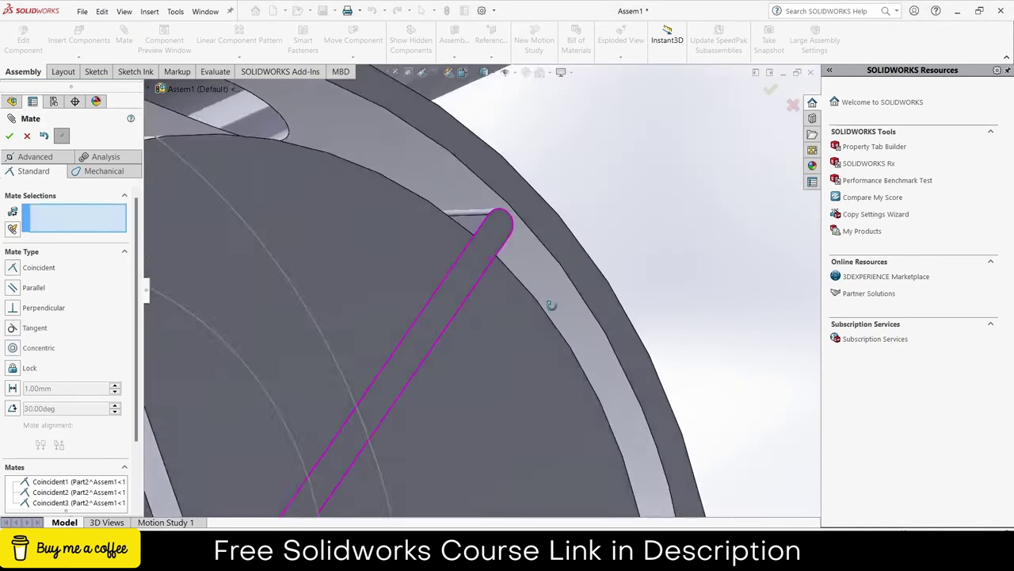
Mate the vane's rounded tip concentric with the housing's curved face.
mouse_move(580, 369)
middle_mouse_down()
mouse_move(498, 219)
mouse_move(452, 204)
mouse_move(461, 214)
middle_mouse_up()
left_click(476, 215)
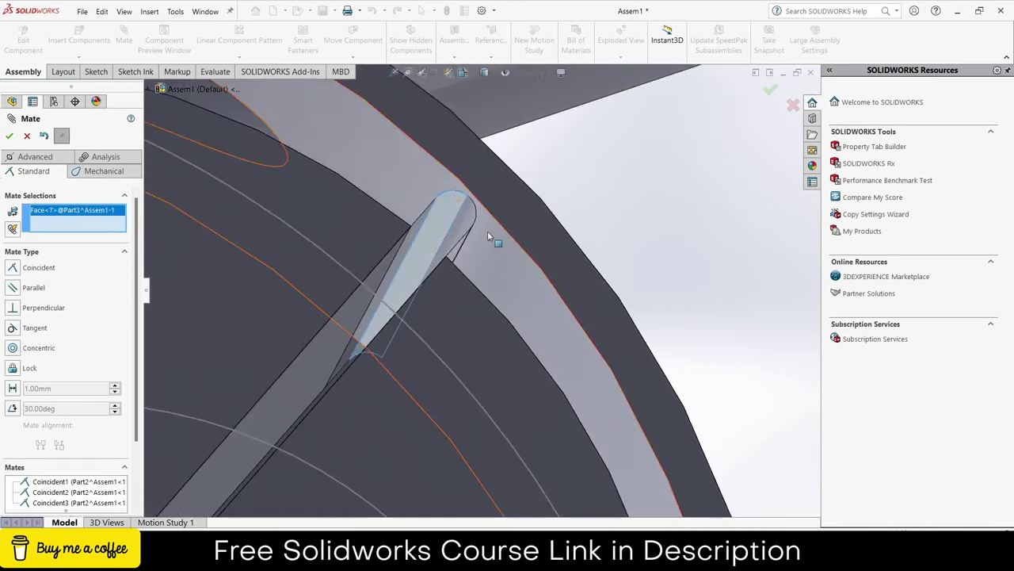
left_click(487, 231)
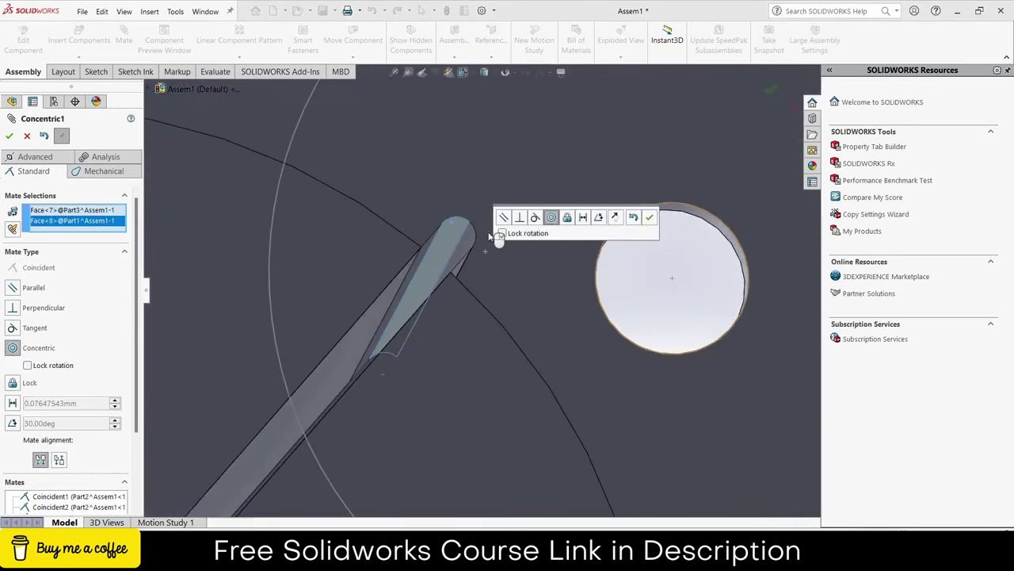
left_click(32, 137)
scroll(373, 278, "up", 5)
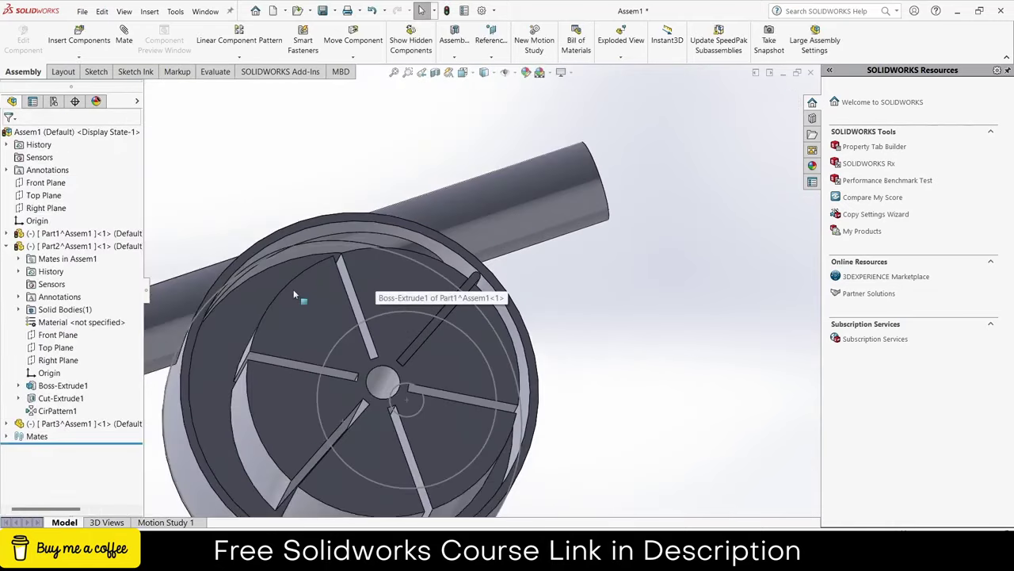
Fix the housing part in place.
right_click(249, 304)
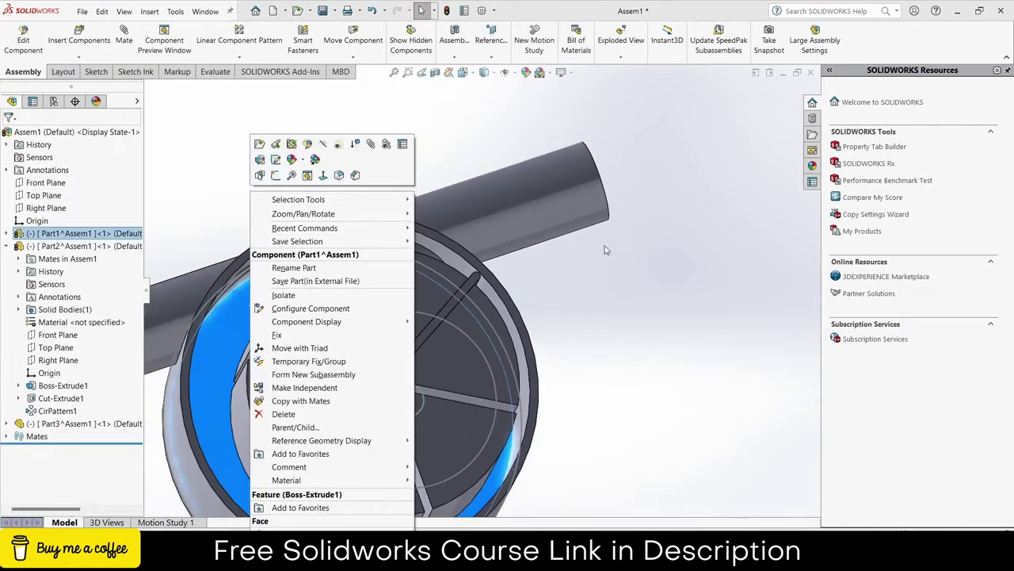
left_click(276, 334)
scroll(485, 292, "down", 5)
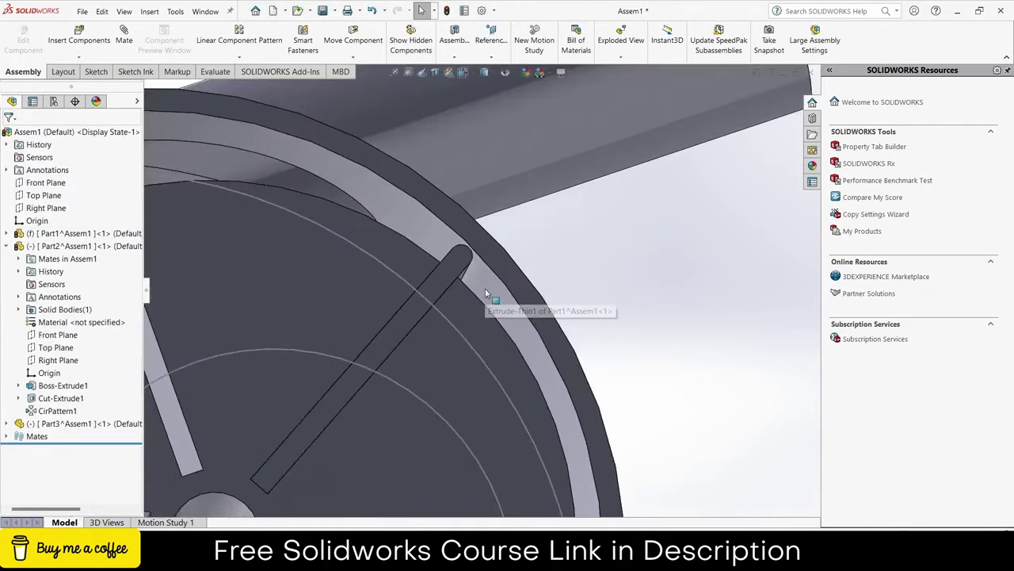
Mate the vane's rounded tip tangent to the housing's inner wall.
left_click(124, 36)
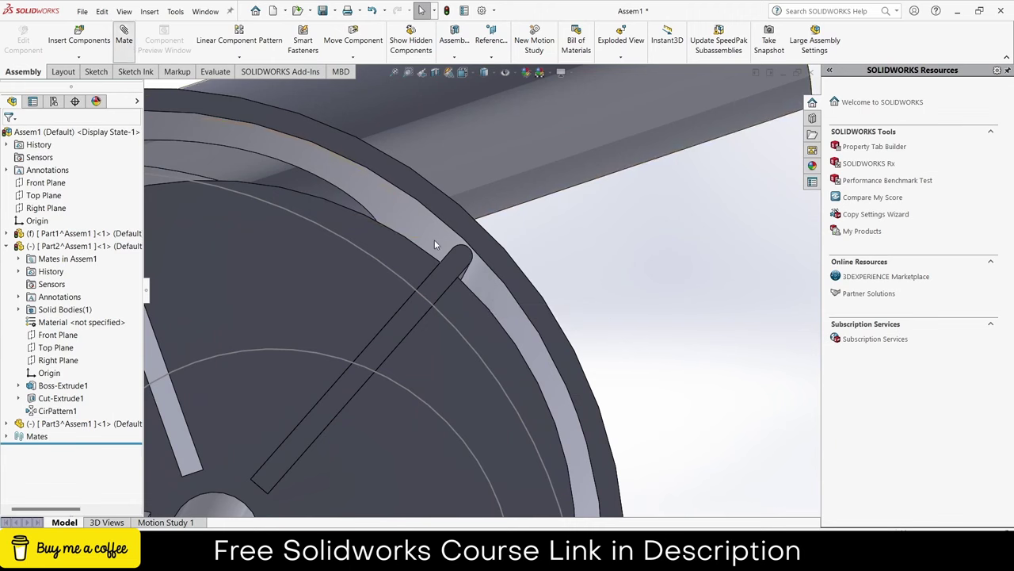
scroll(489, 282, "down", 5)
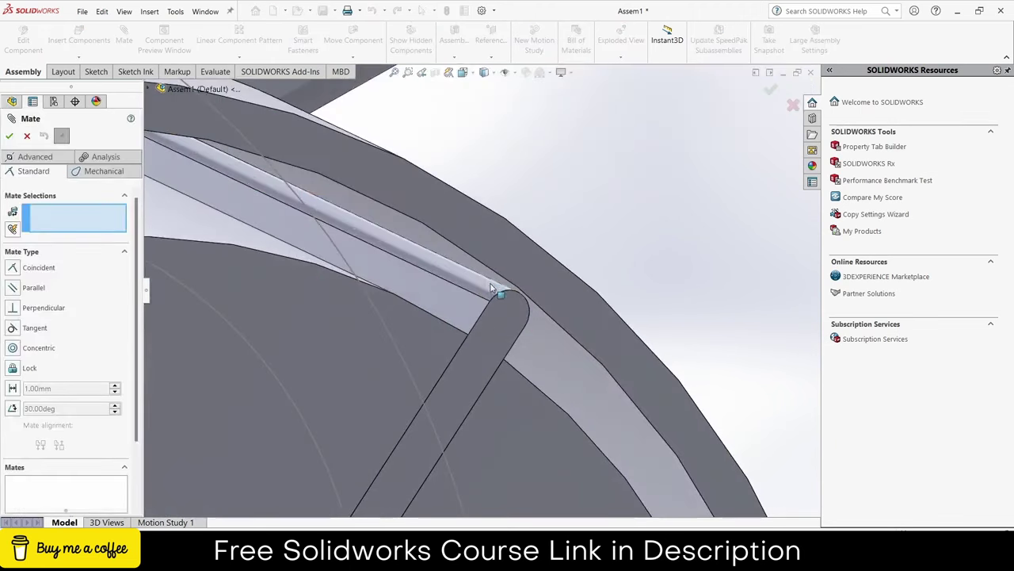
left_click(491, 288)
left_click(487, 274)
scroll(475, 329, "up", 3)
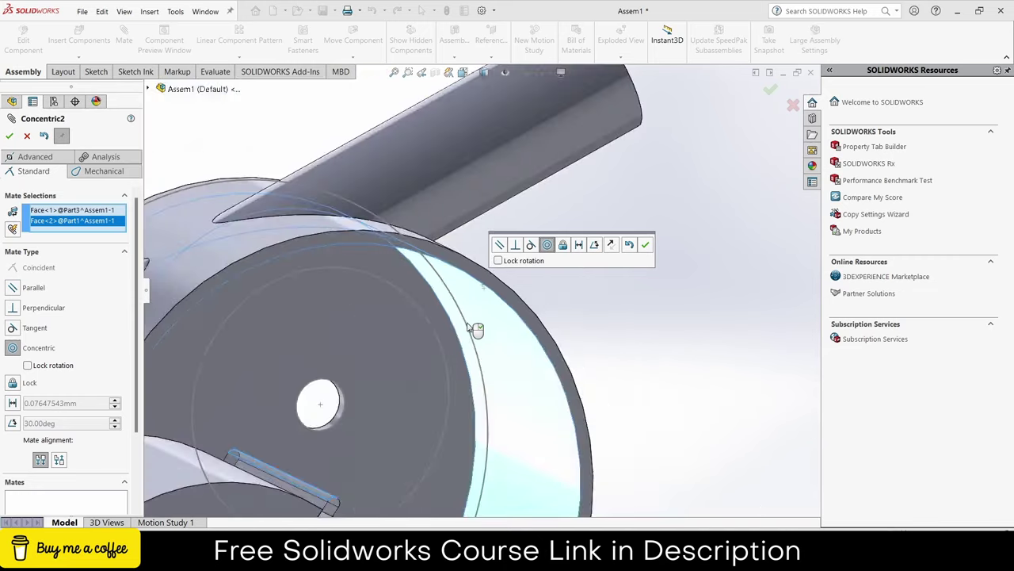
scroll(475, 329, "up", 3)
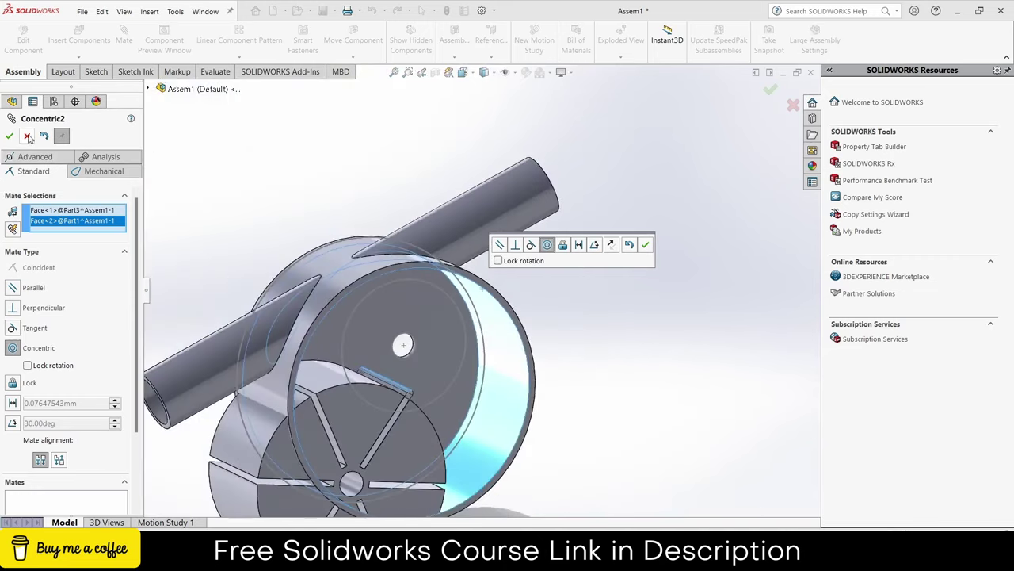
left_click(21, 329)
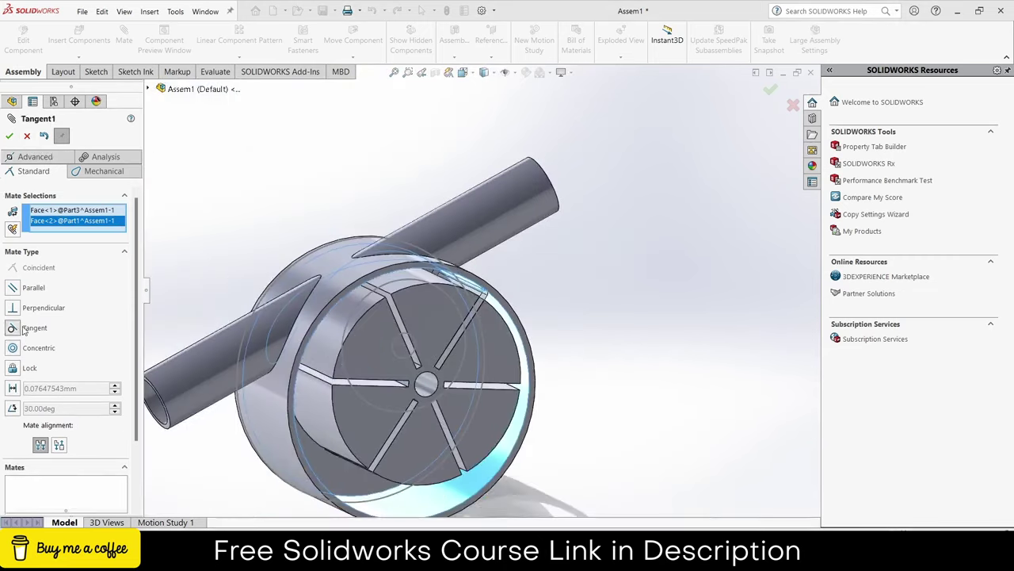
left_click(10, 136)
Close the Mate tool and select the housing part's front face.
scroll(412, 357, "down", 3)
middle_click_drag(413, 356, 391, 292)
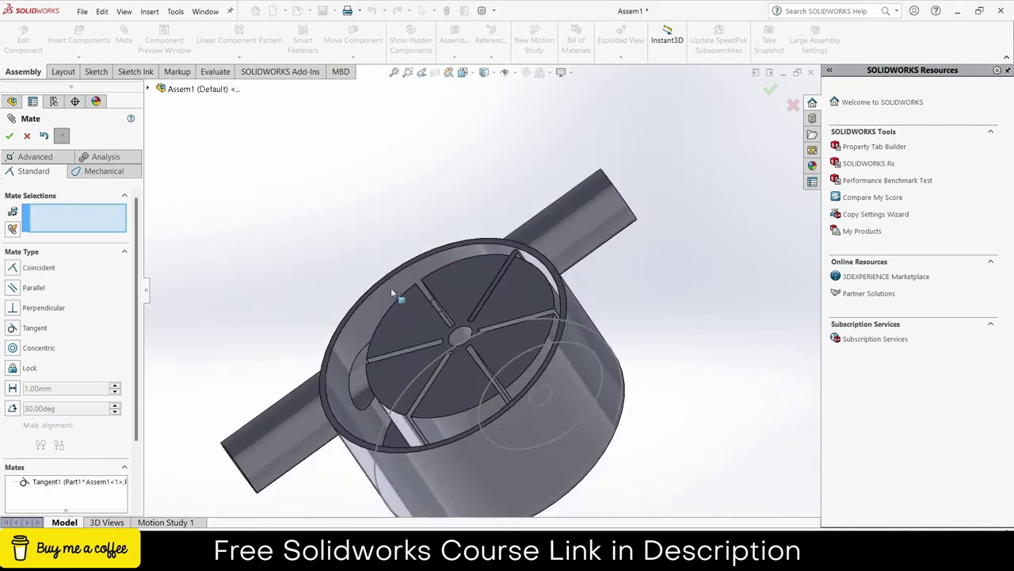
left_click(26, 136)
middle_click_drag(333, 317, 412, 340)
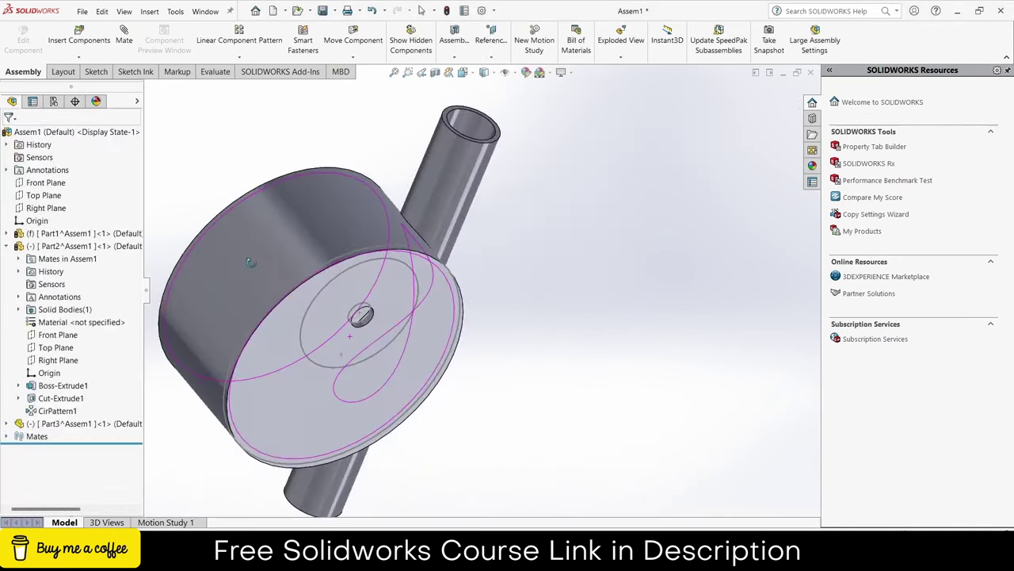
left_click(418, 347)
Edit the housing in place and try editing Sketch2, dismissing the save-required warning.
left_click(24, 44)
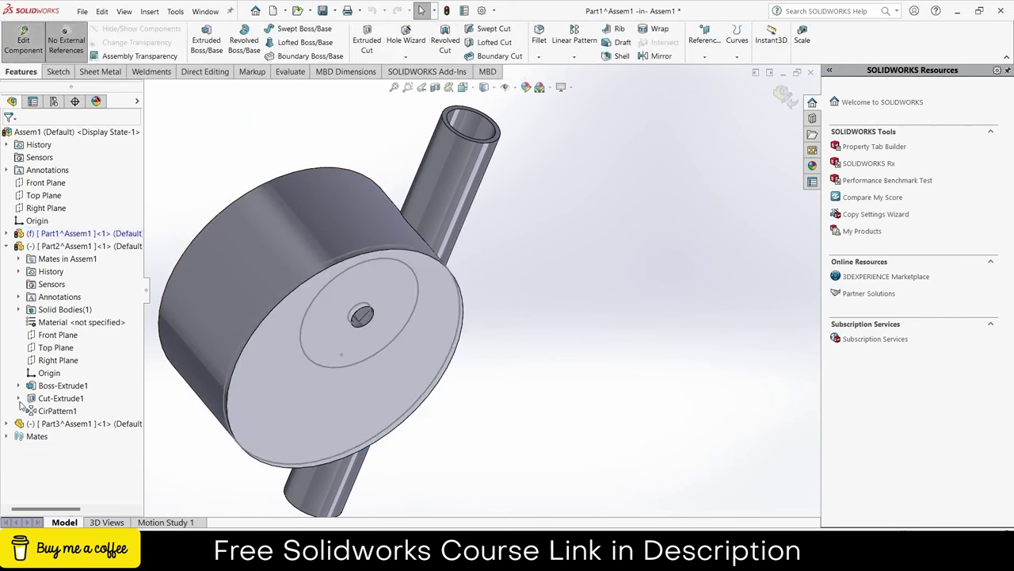
left_click(19, 397)
right_click(67, 411)
left_click(75, 378)
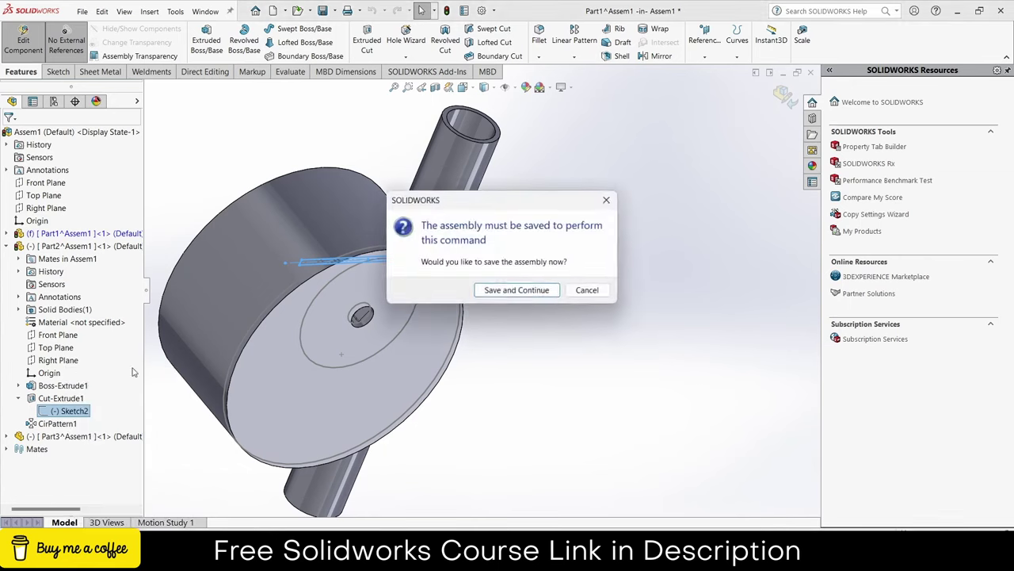
left_click(608, 199)
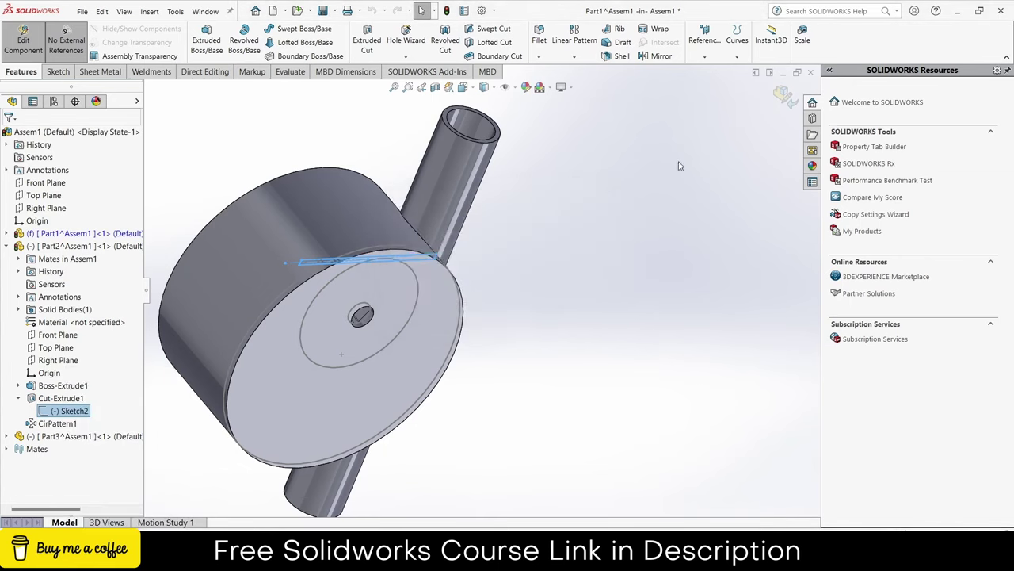
Restart in-context editing of the housing and preview Sketch3 under Cut-Extrude1.
left_click(783, 102)
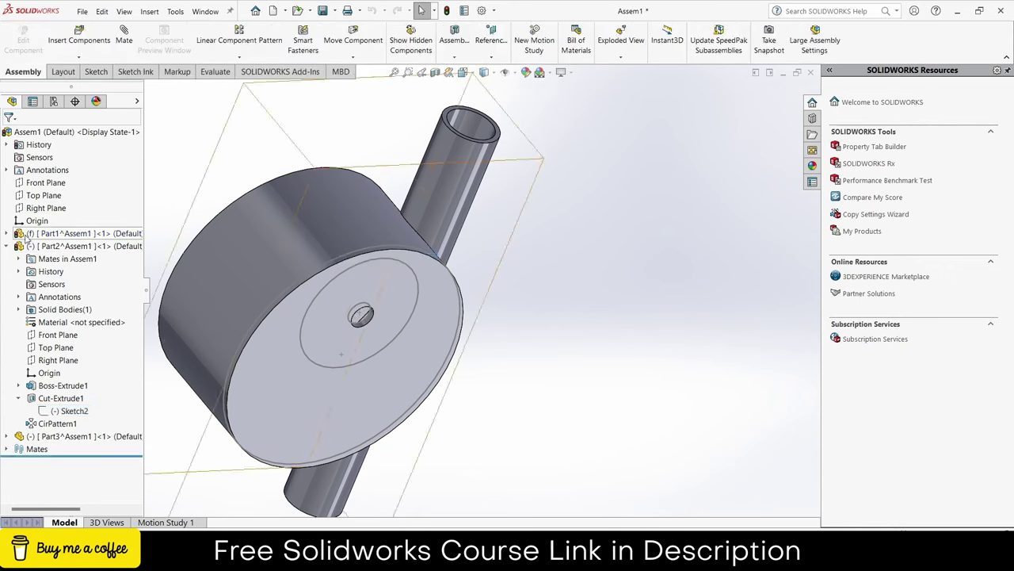
left_click(16, 233)
left_click(31, 213)
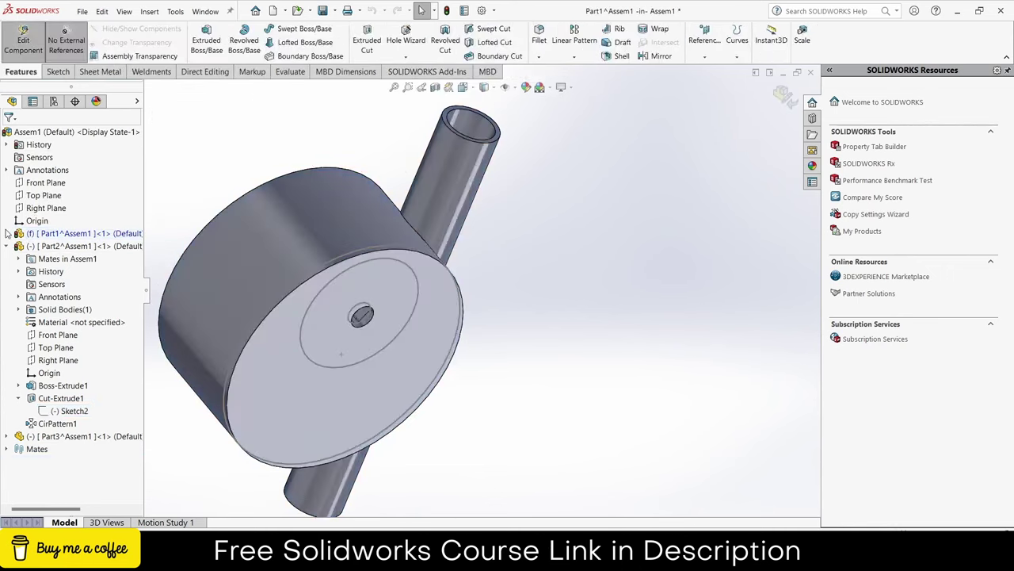
left_click(7, 234)
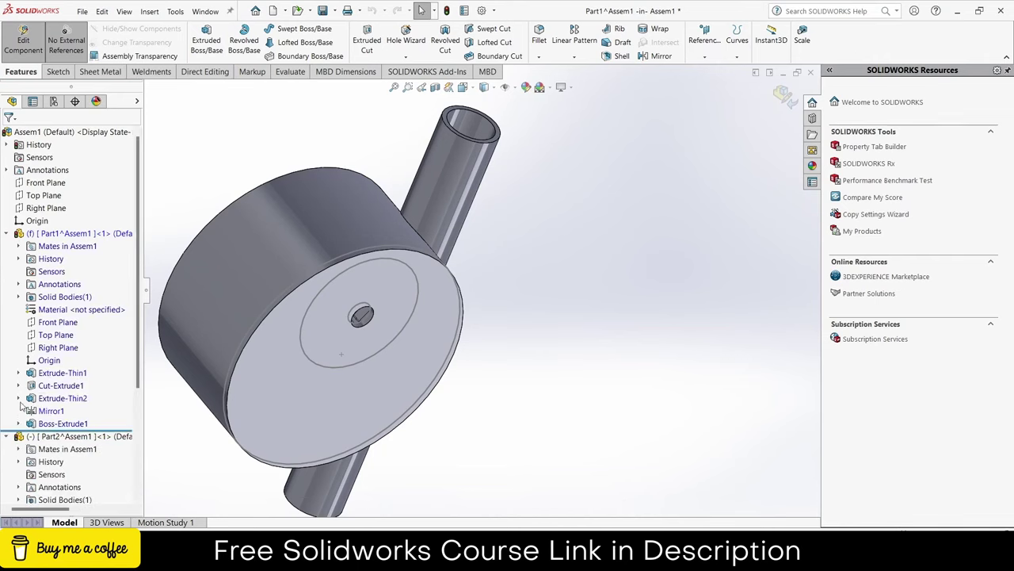
left_click(19, 386)
left_click(64, 398)
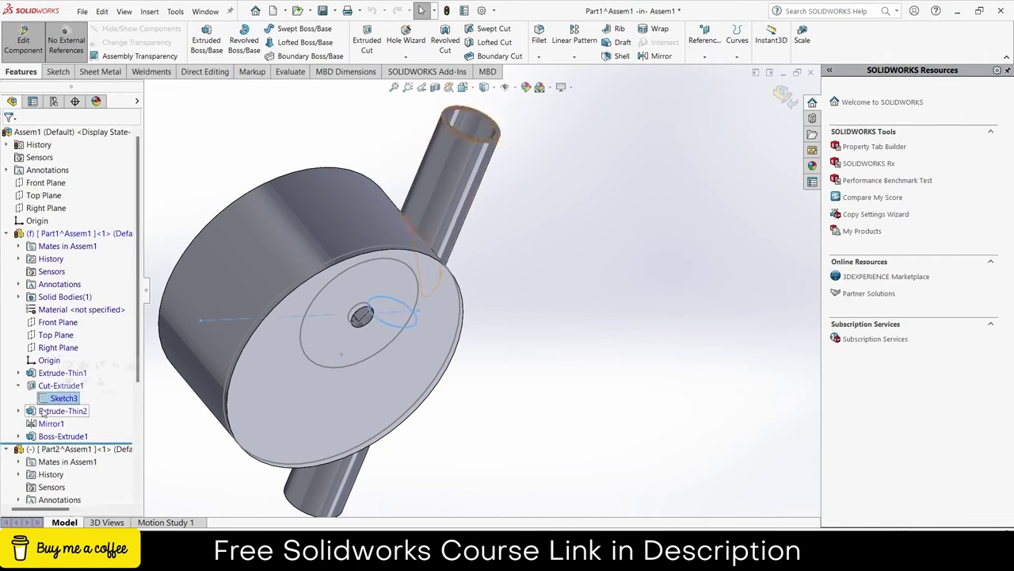
mouse_move(372, 373)
middle_mouse_down()
mouse_move(319, 435)
mouse_move(301, 434)
middle_mouse_up()
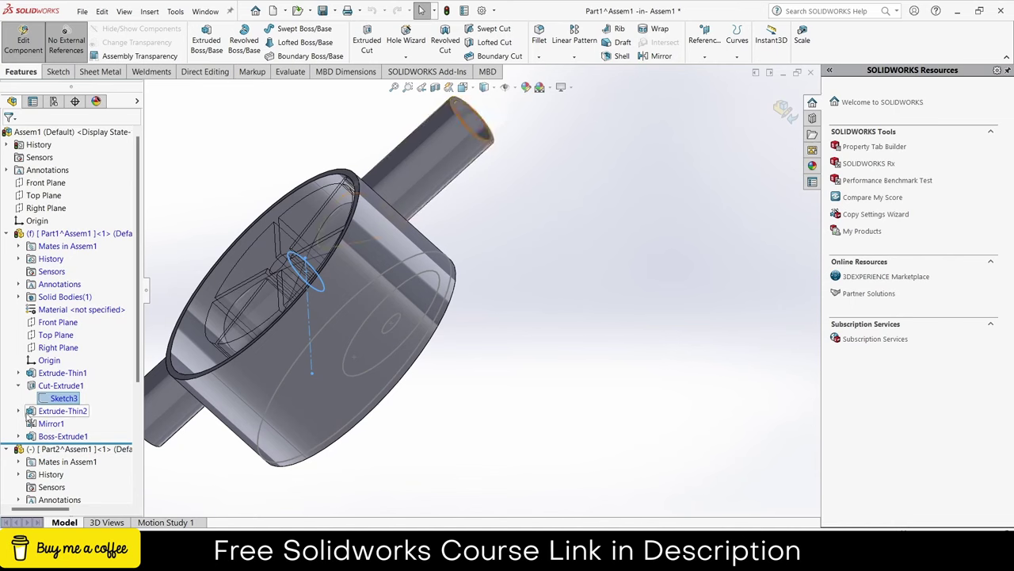
Preview Sketch4 and Sketch5, then open Sketch5 under Boss-Extrude1 for editing.
left_click(19, 411)
left_click(48, 423)
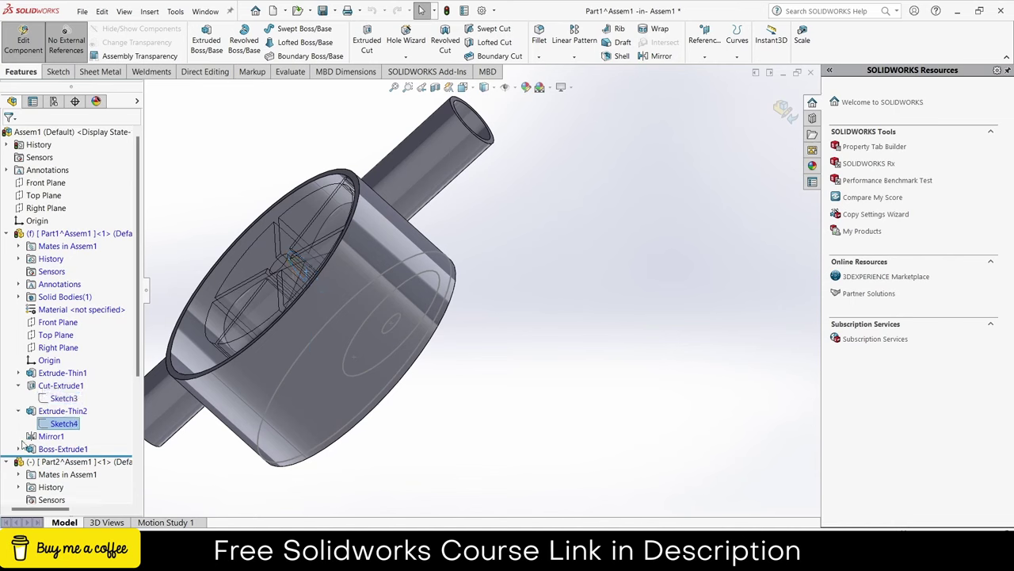
left_click(19, 449)
left_click(64, 462)
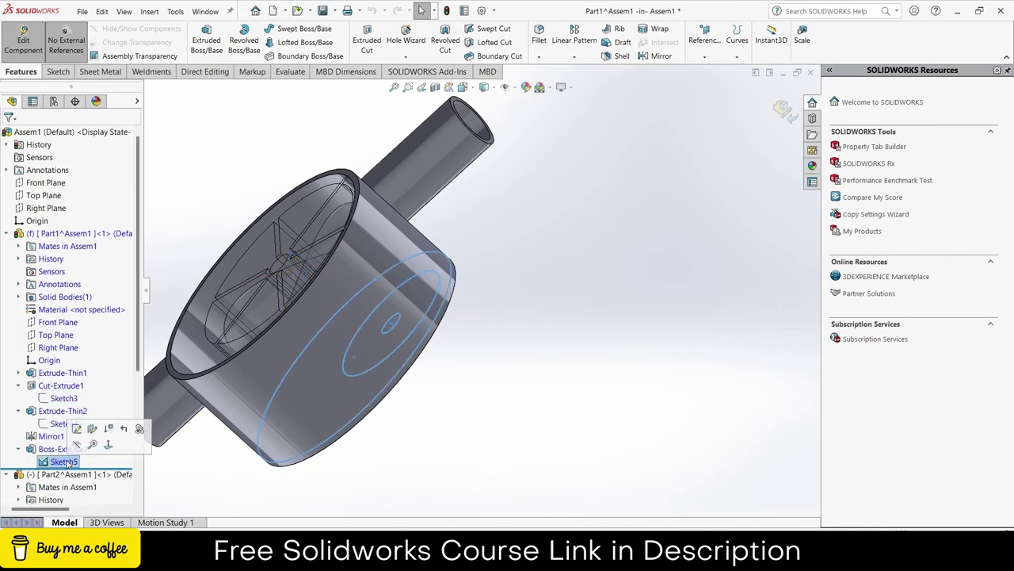
left_click(77, 429)
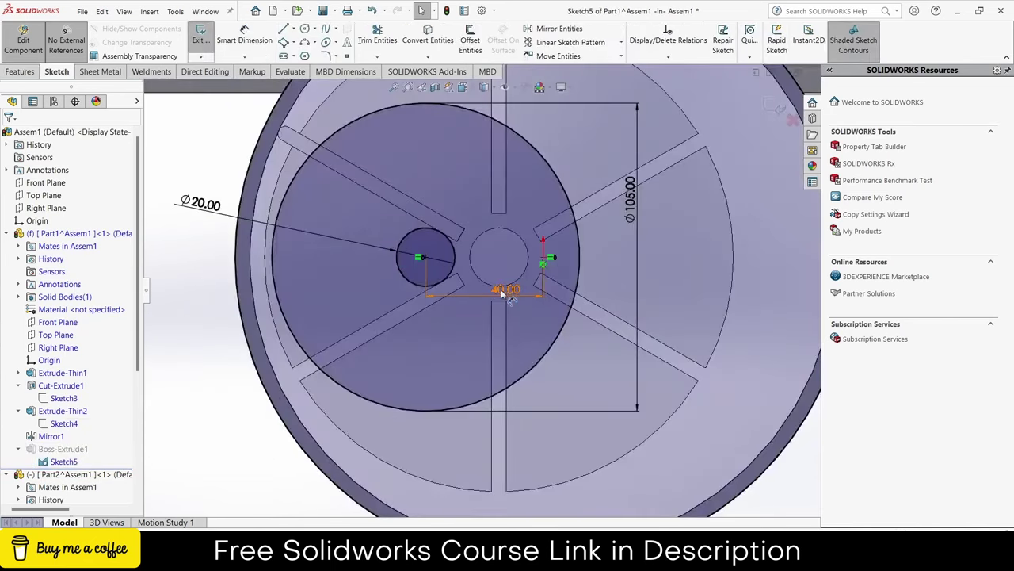
Change Sketch5's 40.00 mm dimension to 15 mm and exit the sketch.
double_click(502, 292)
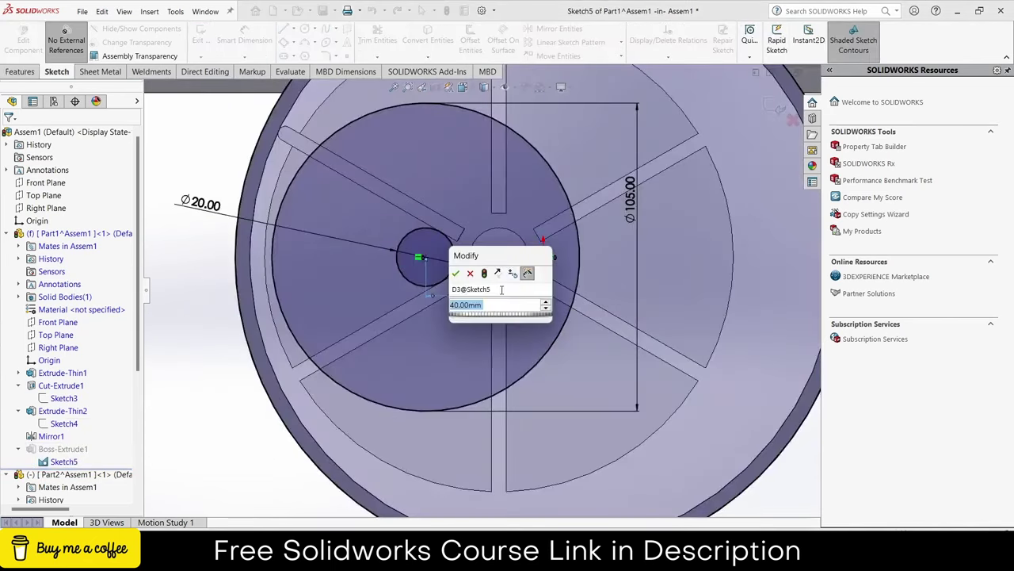
type("15")
key("Return")
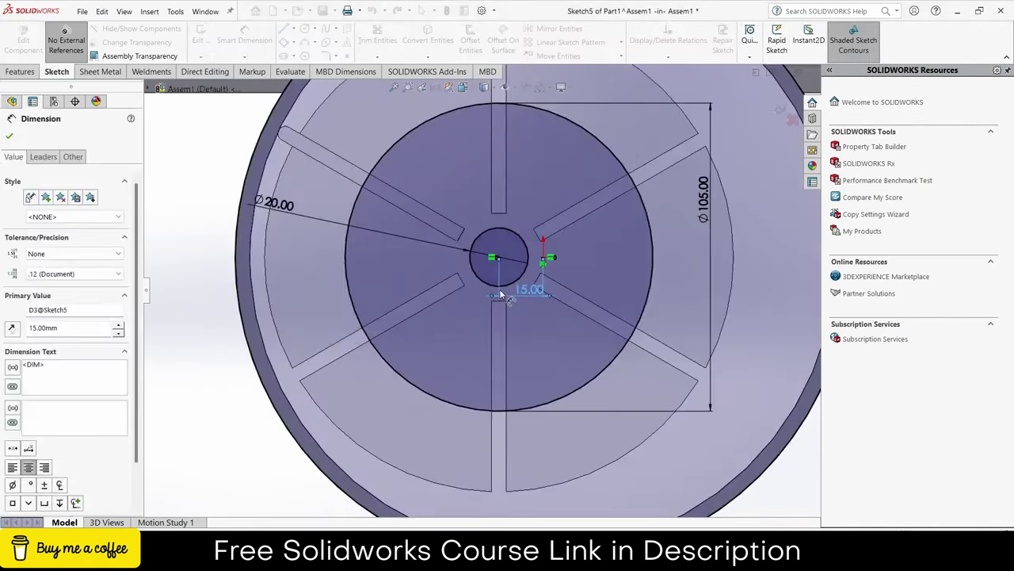
scroll(500, 294, "up", 3)
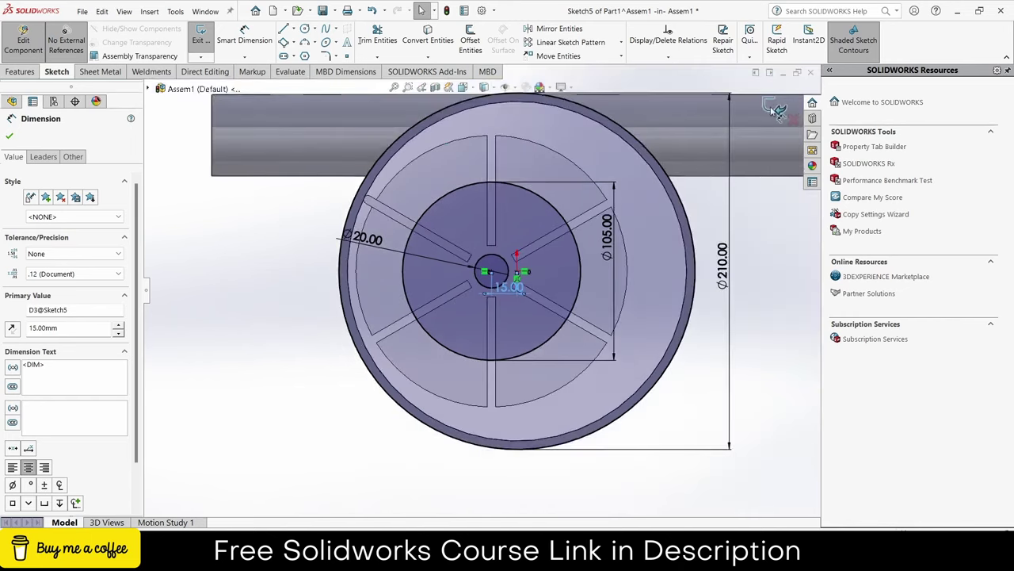
left_click(774, 108)
Leave housing part editing and return to the top-level assembly.
middle_click_drag(754, 147, 553, 188)
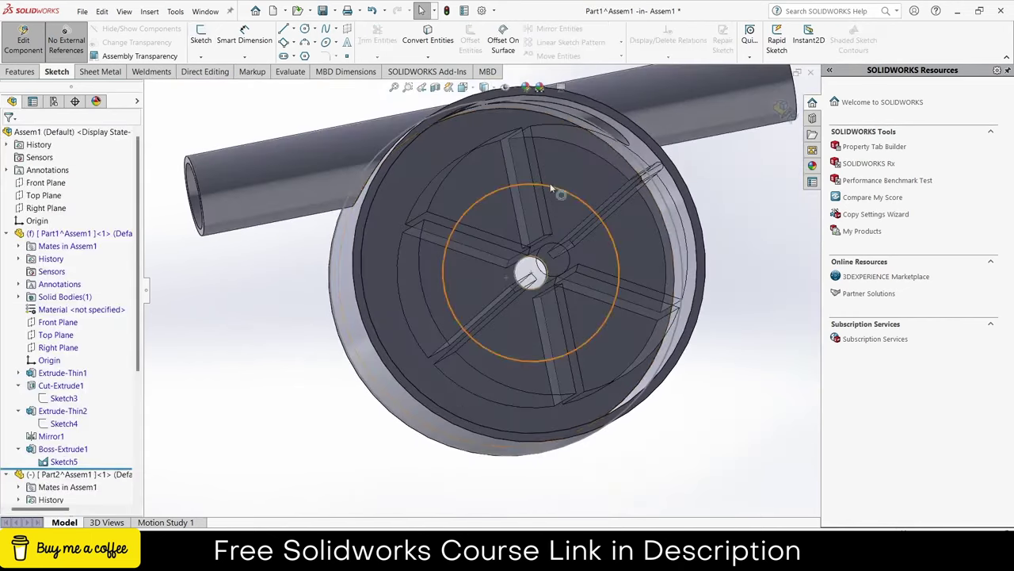
right_click(69, 458)
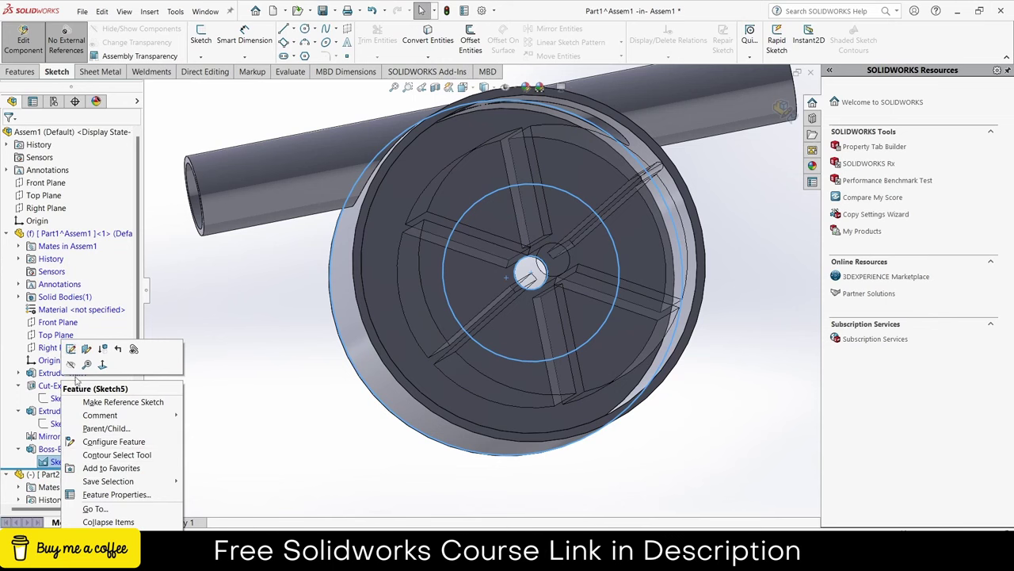
left_click(285, 398)
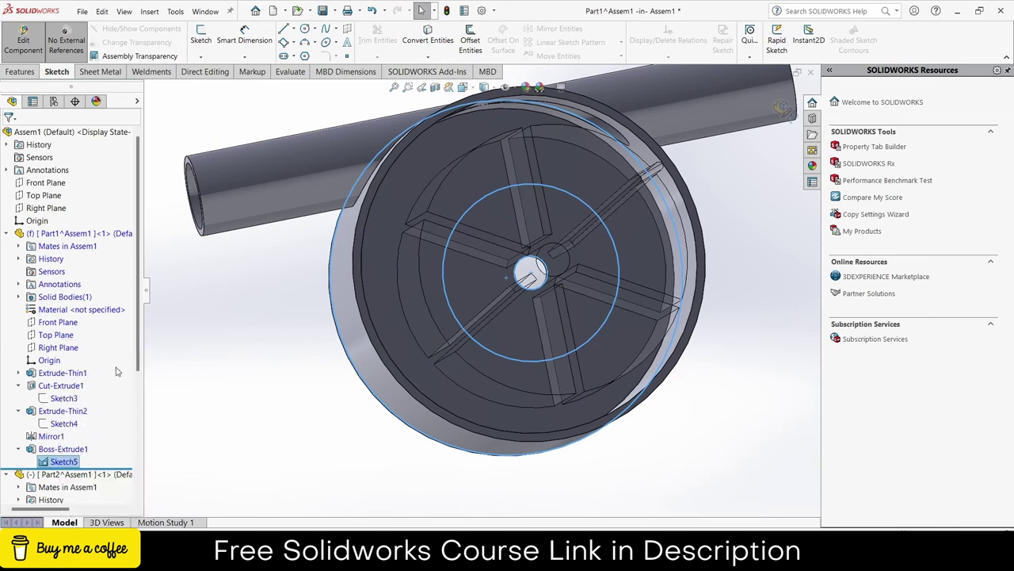
left_click(782, 108)
middle_click_drag(761, 216, 747, 220)
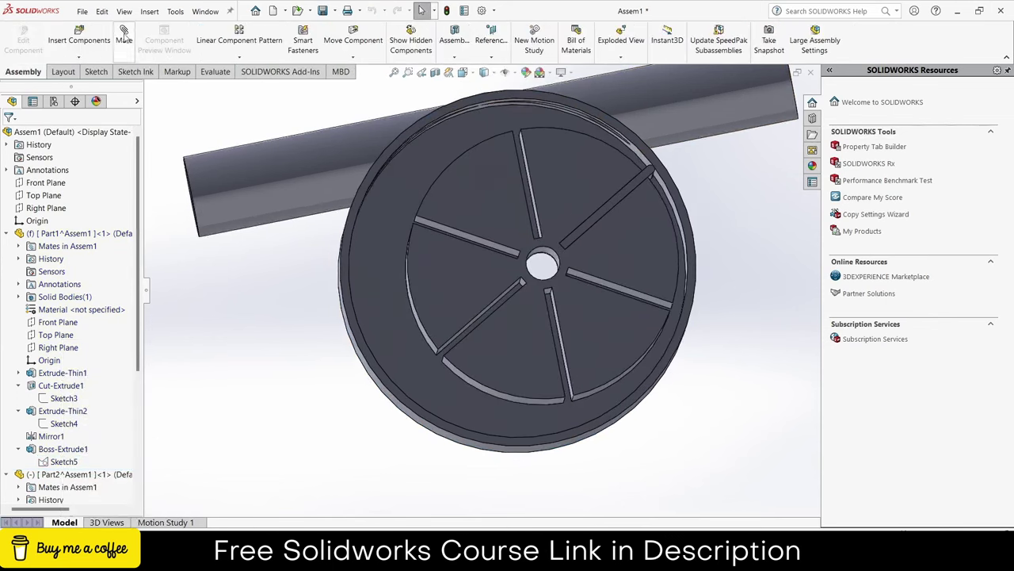
Pick the rotor's centre hole and the housing's central boss for a concentric mate.
scroll(517, 262, "down", 5)
scroll(602, 254, "down", 5)
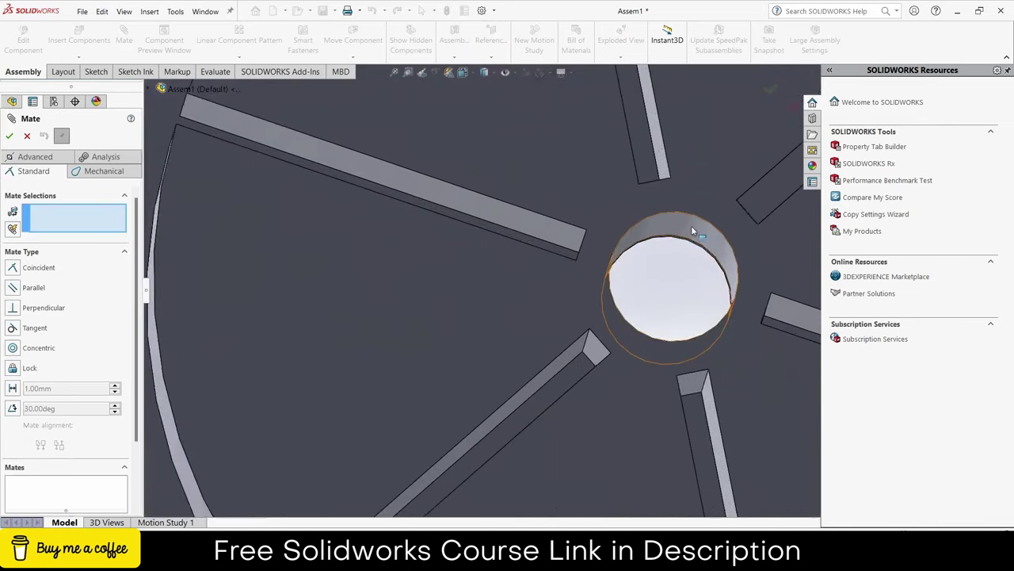
left_click(691, 225)
left_click(687, 263)
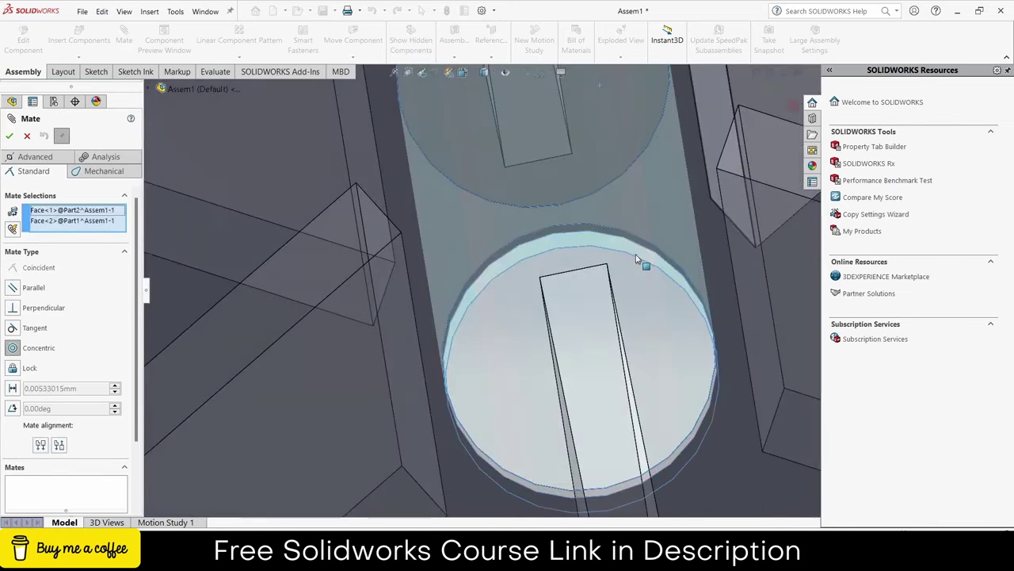
Accept the concentric mate between the slotted hub and the housing.
left_click(9, 136)
scroll(169, 182, "up", 5)
middle_click_drag(385, 253, 418, 283)
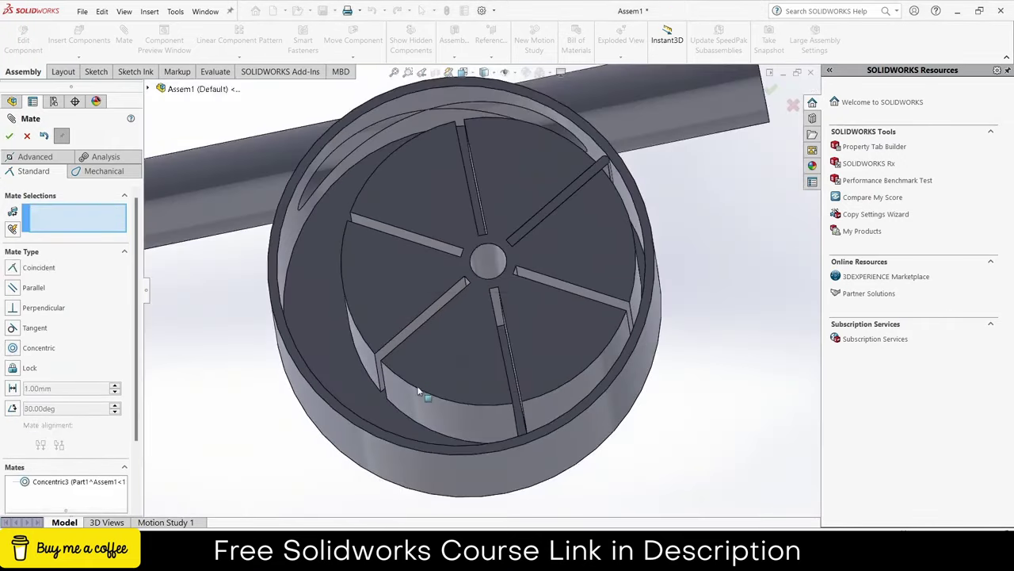
mouse_move(418, 392)
middle_mouse_down()
mouse_move(409, 278)
mouse_move(434, 191)
middle_mouse_up()
Mate the hub's bottom face coincident with the housing floor and close the Mate manager.
left_click(436, 321)
middle_click_drag(435, 321, 426, 488)
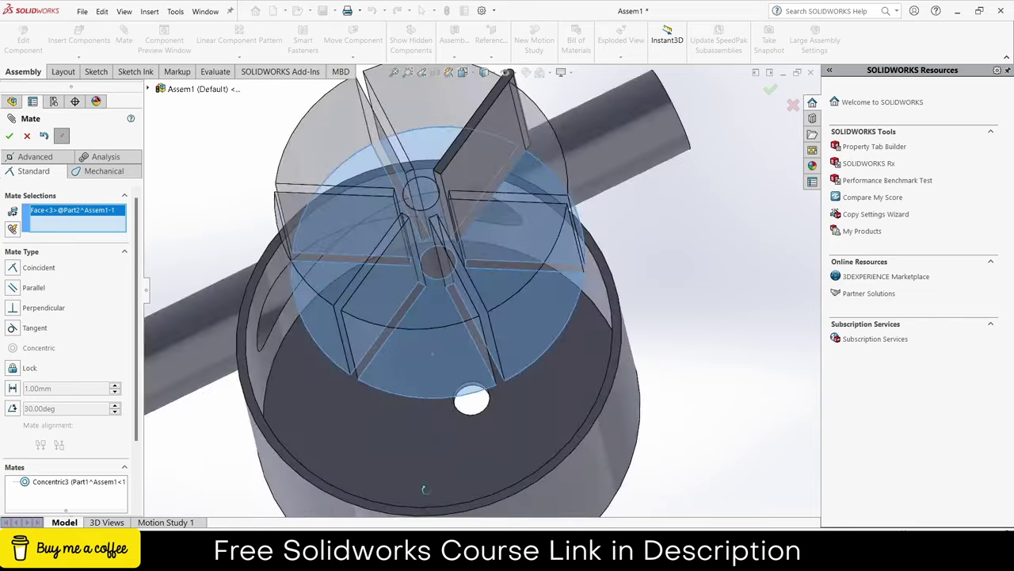
left_click(421, 476)
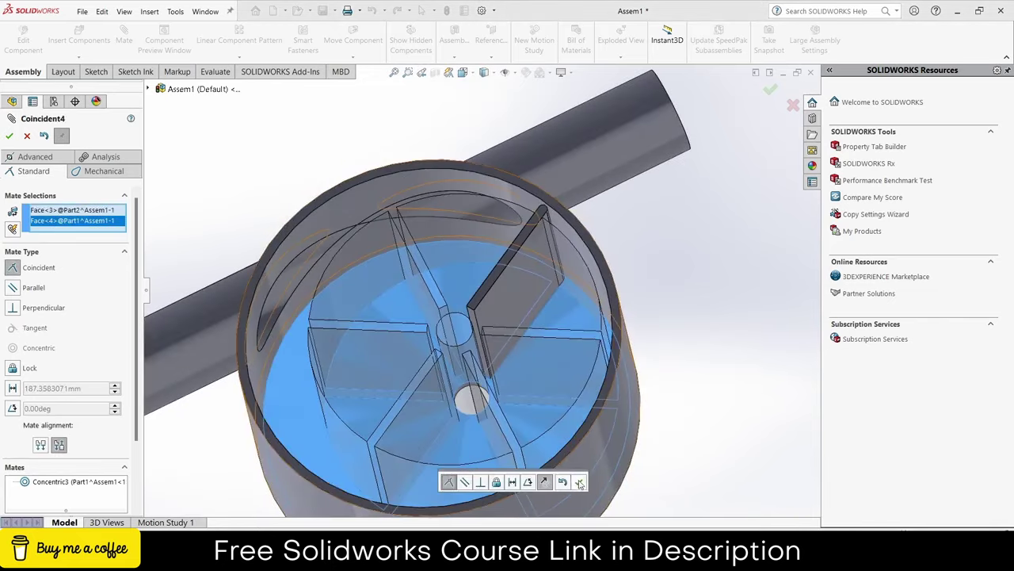
left_click(579, 483)
middle_click_drag(574, 327, 584, 363)
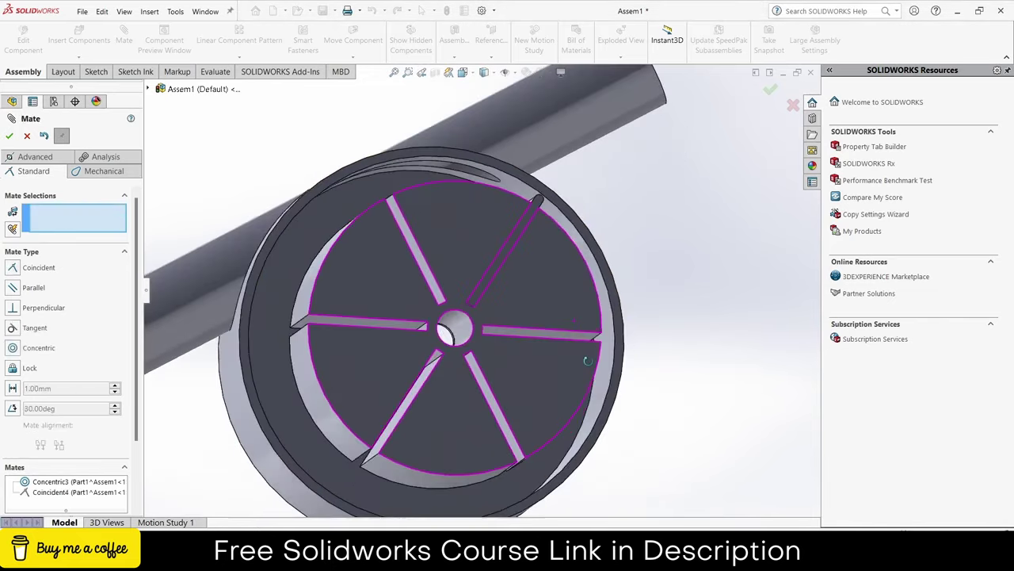
left_click(26, 136)
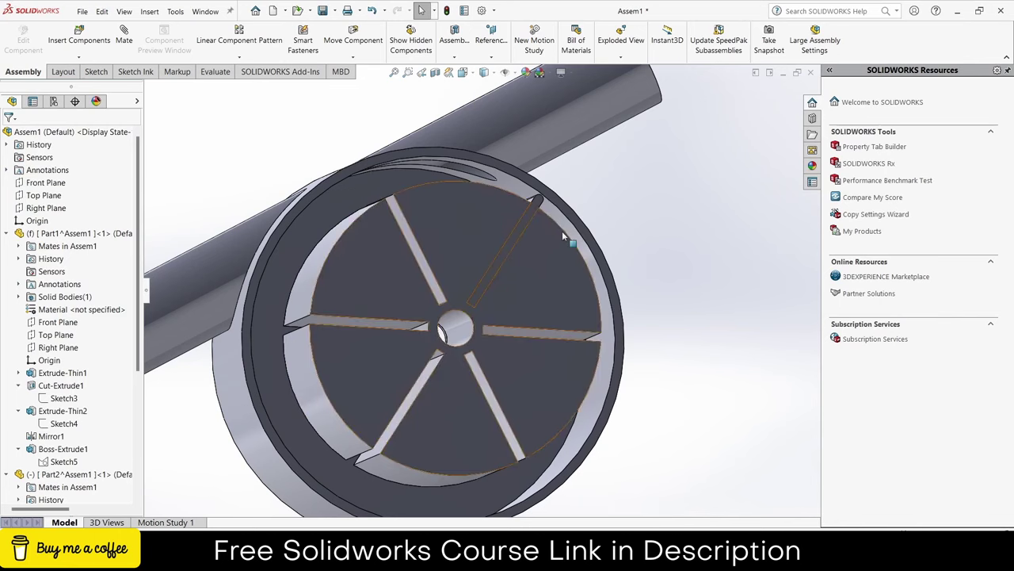
Copy a blade beside the wheel and mate its end face coincident with a hub slot face.
mouse_move(507, 250)
left_mouse_down("ctrl")
mouse_move(680, 259)
mouse_move(705, 338)
mouse_move(775, 455)
left_mouse_up("ctrl")
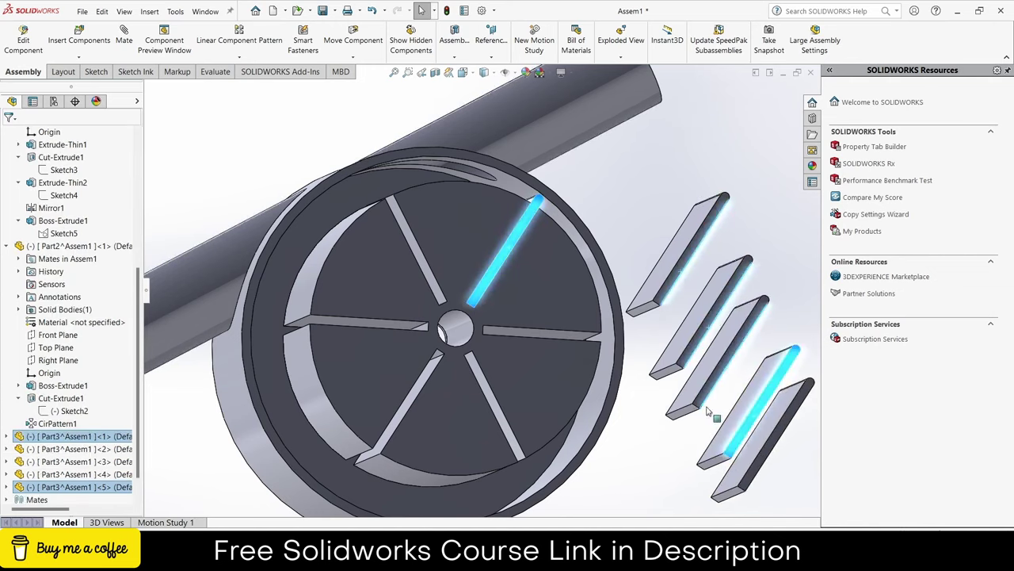
left_click(712, 173)
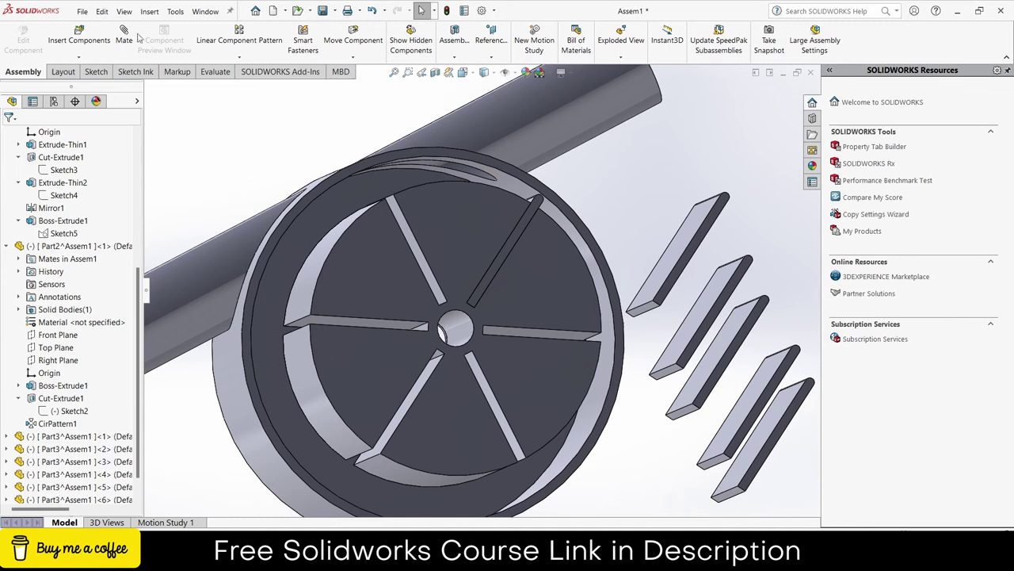
key("m")
scroll(628, 301, "down", 3)
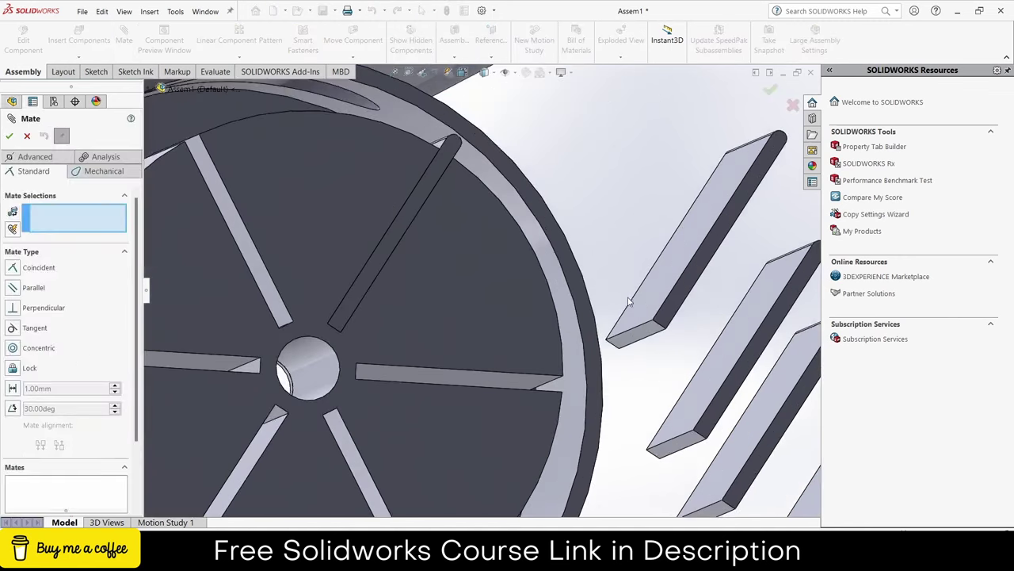
left_click(640, 339)
middle_click_drag(640, 338, 607, 375)
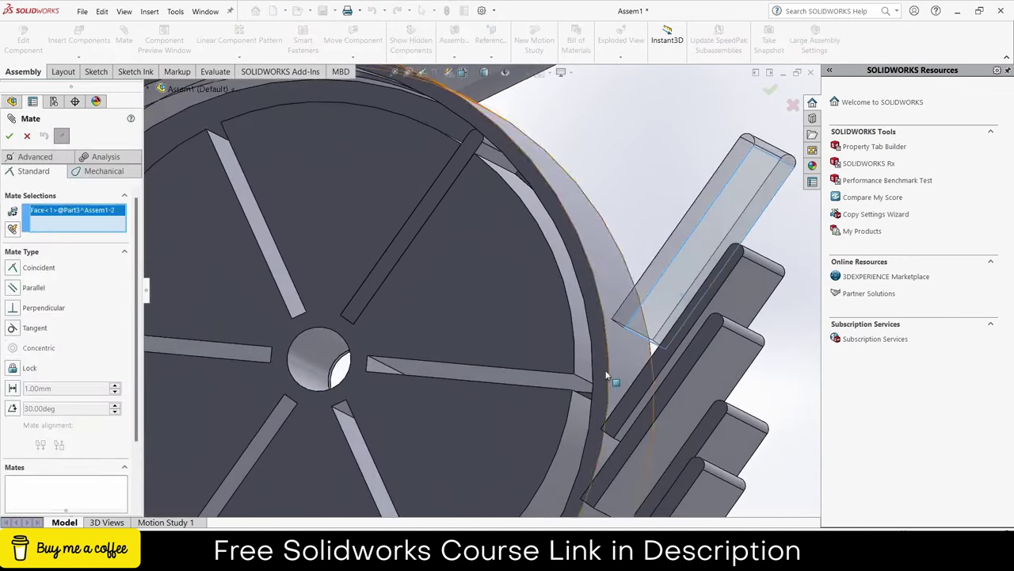
scroll(607, 375, "down", 3)
scroll(486, 375, "up", 1)
left_click(483, 363)
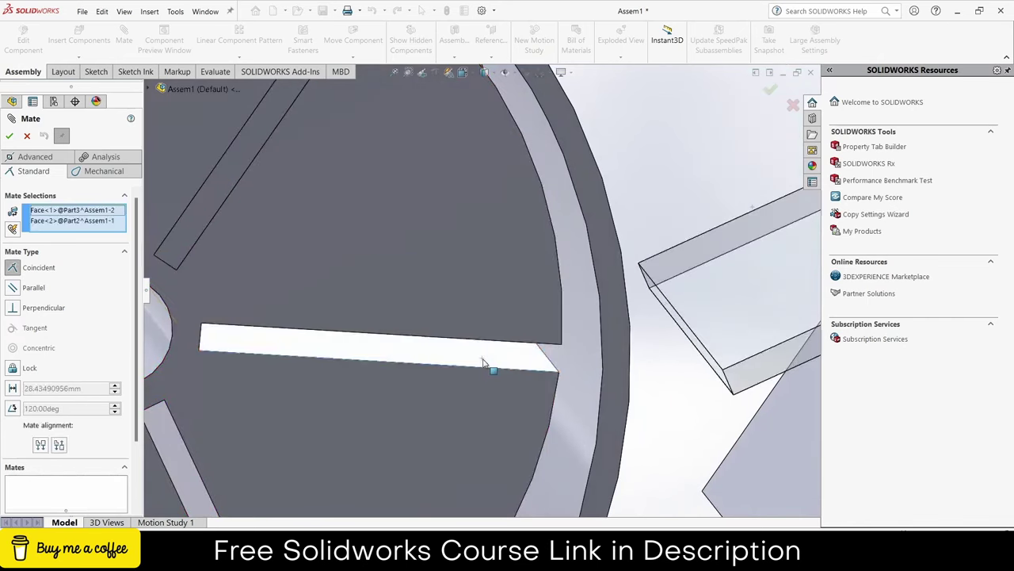
left_click(630, 379)
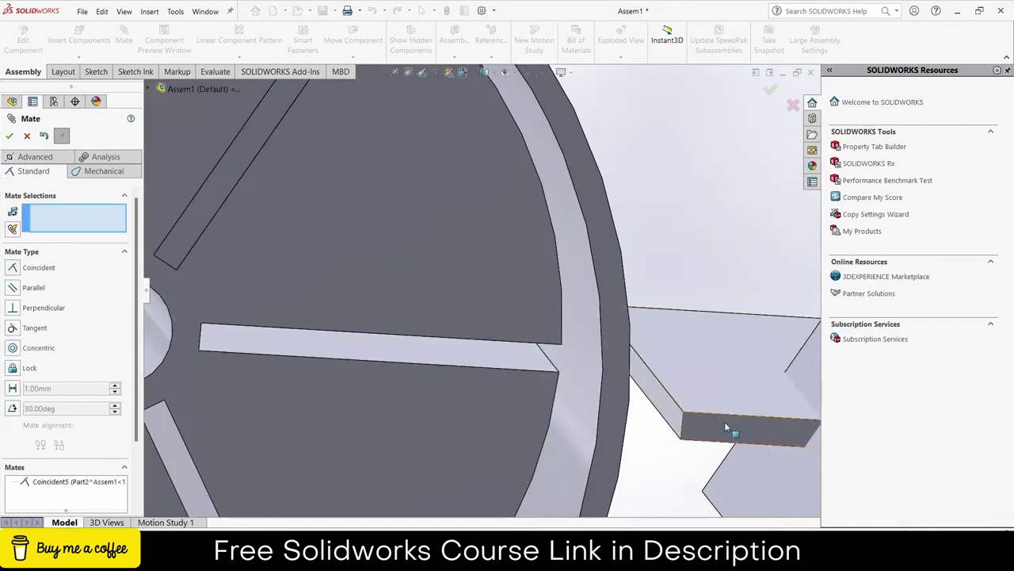
Make the blade's rounded edge tangent to the hub face.
mouse_move(222, 363)
middle_mouse_down()
mouse_move(453, 353)
mouse_move(397, 324)
mouse_move(686, 356)
middle_mouse_up()
left_click(590, 351)
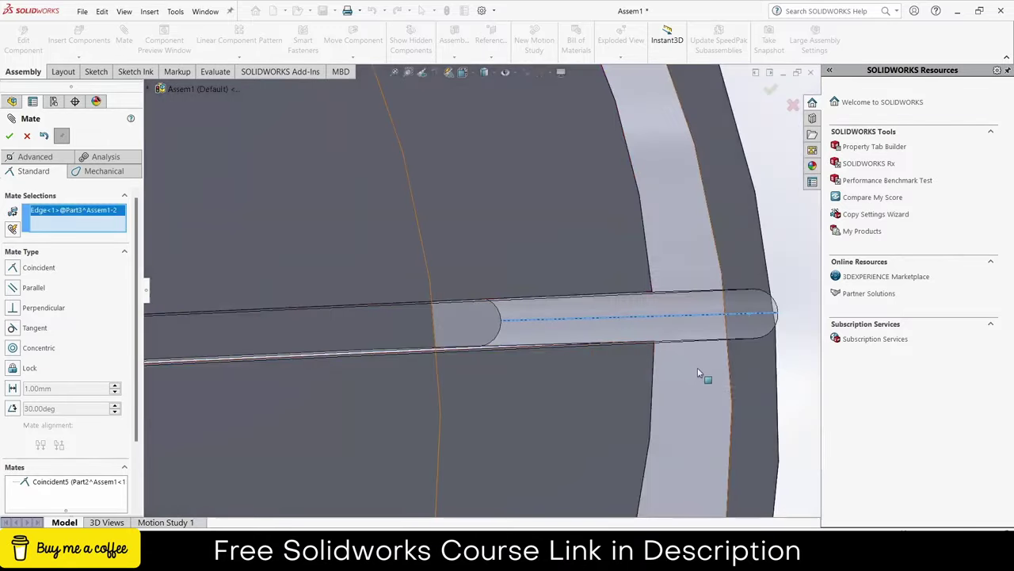
left_click(708, 377)
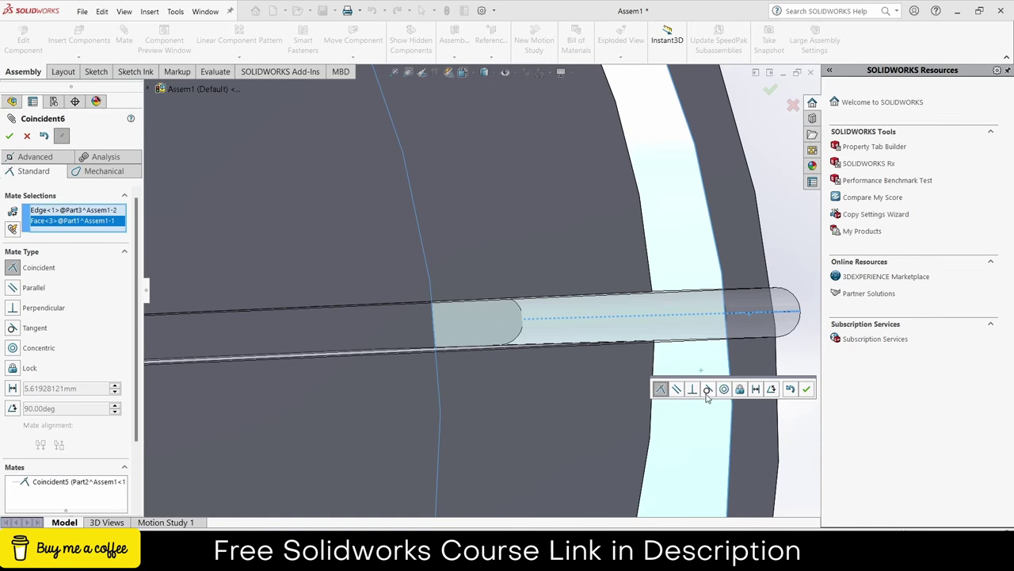
left_click(708, 389)
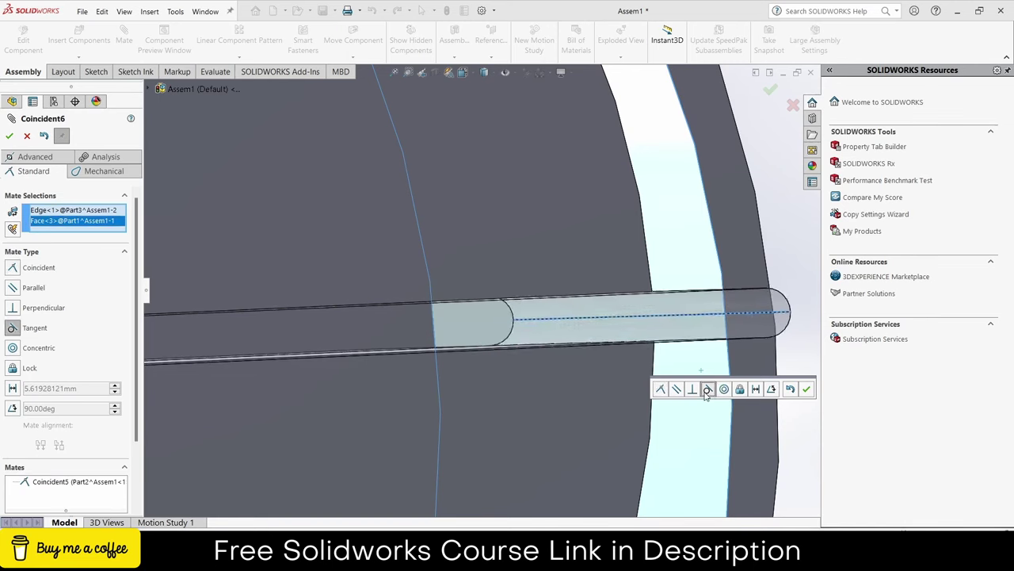
left_click(808, 388)
Mate the blade's side face coincident with the matching hub face.
left_click(541, 315)
left_click(540, 382)
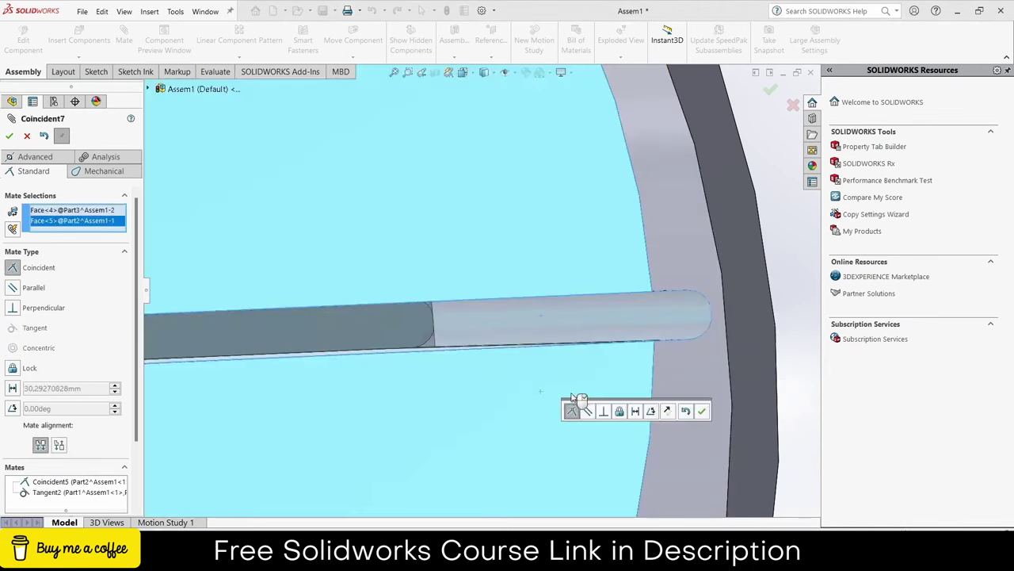
left_click(702, 410)
scroll(532, 394, "up", 3)
scroll(533, 395, "up", 3)
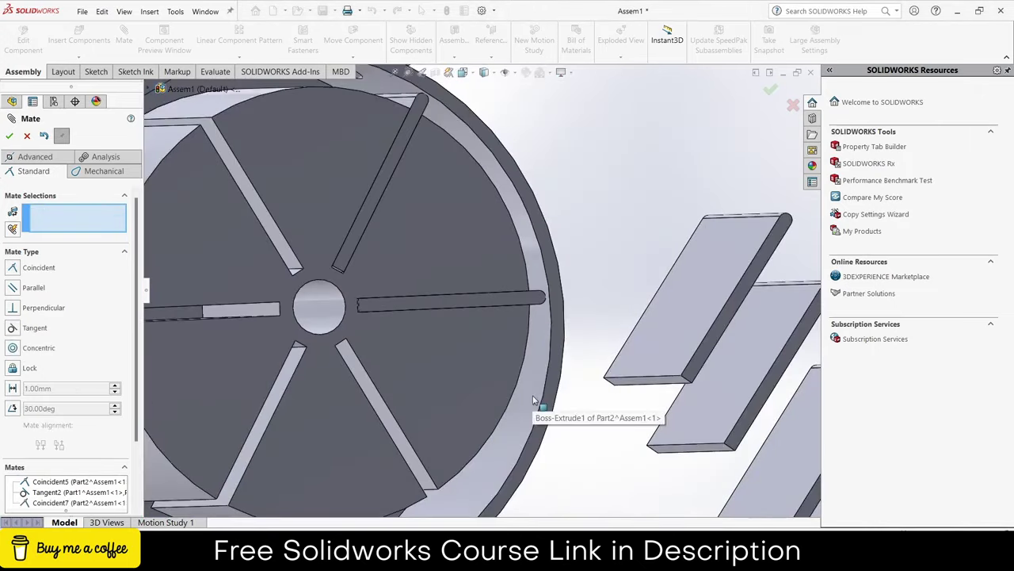
scroll(508, 376, "up", 2)
scroll(523, 385, "up", 3)
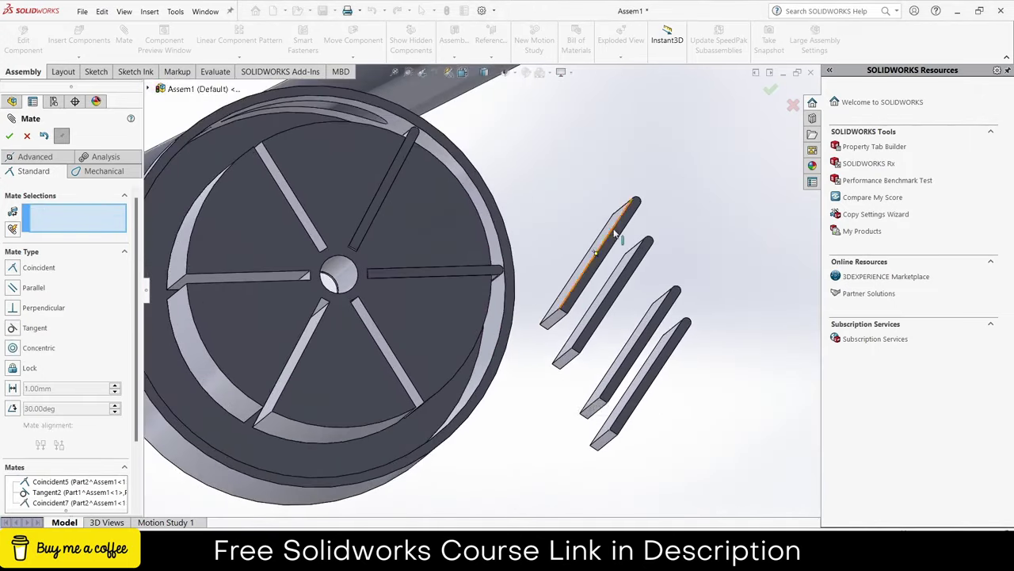
Close the Mate manager and drag four loose blades to spots around the wheel rim.
left_click(27, 137)
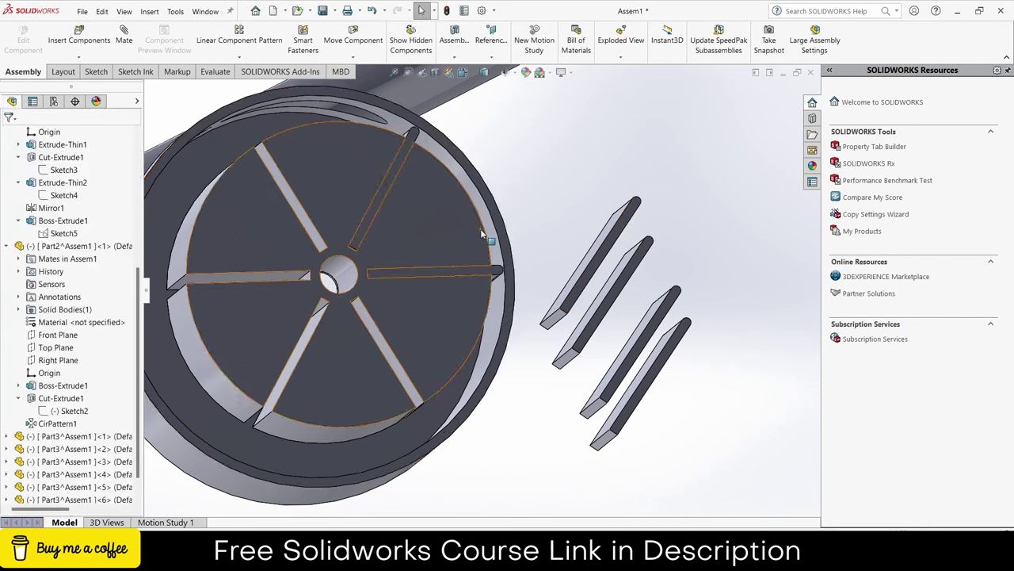
scroll(531, 240, "up", 2)
left_click_drag(559, 252, 223, 385)
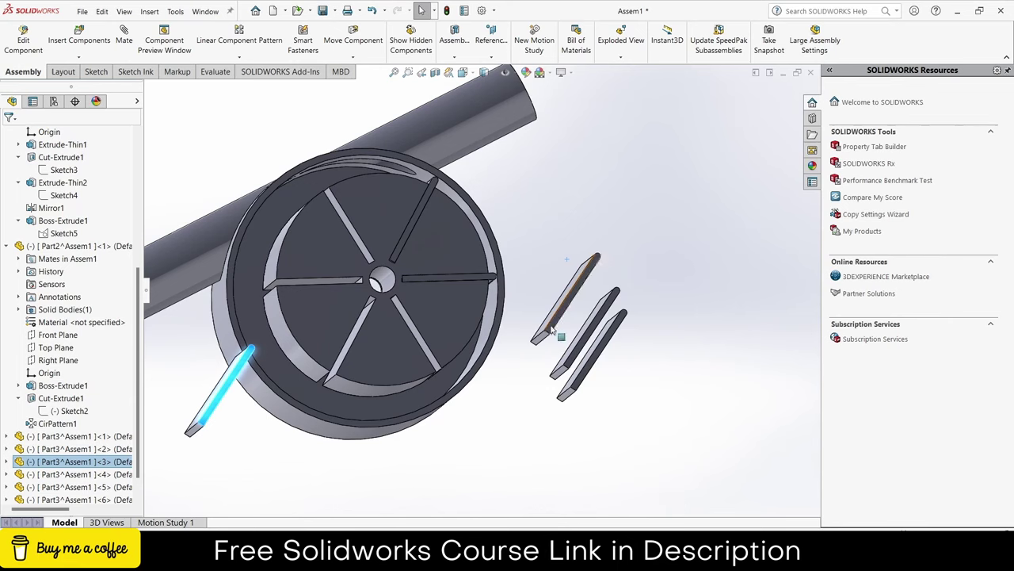
left_click_drag(553, 329, 392, 479)
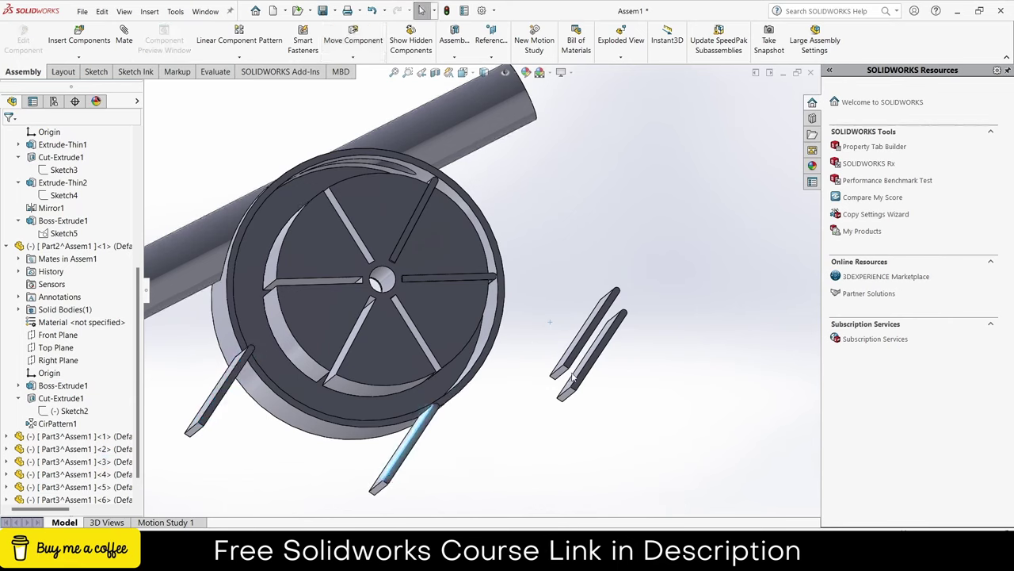
left_click_drag(573, 379, 303, 153)
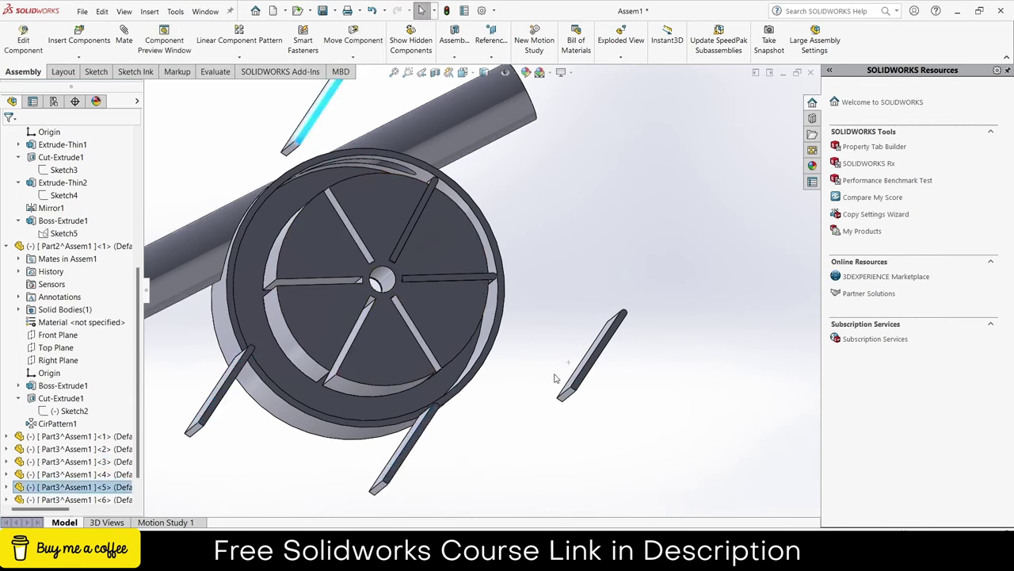
left_click_drag(579, 386, 519, 422)
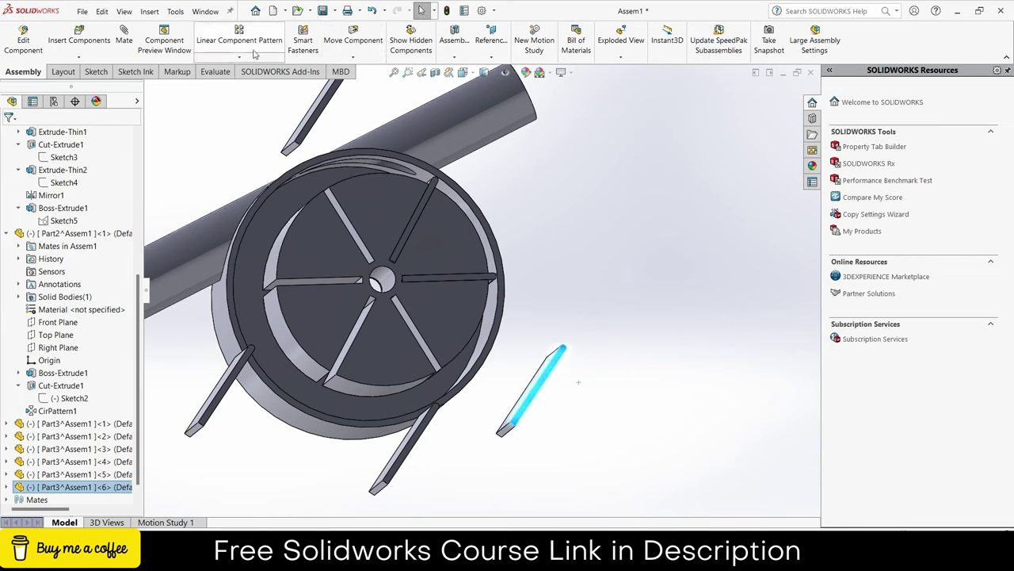
Rotate a loose blade so its flat face shows.
left_click(367, 62)
left_click(373, 83)
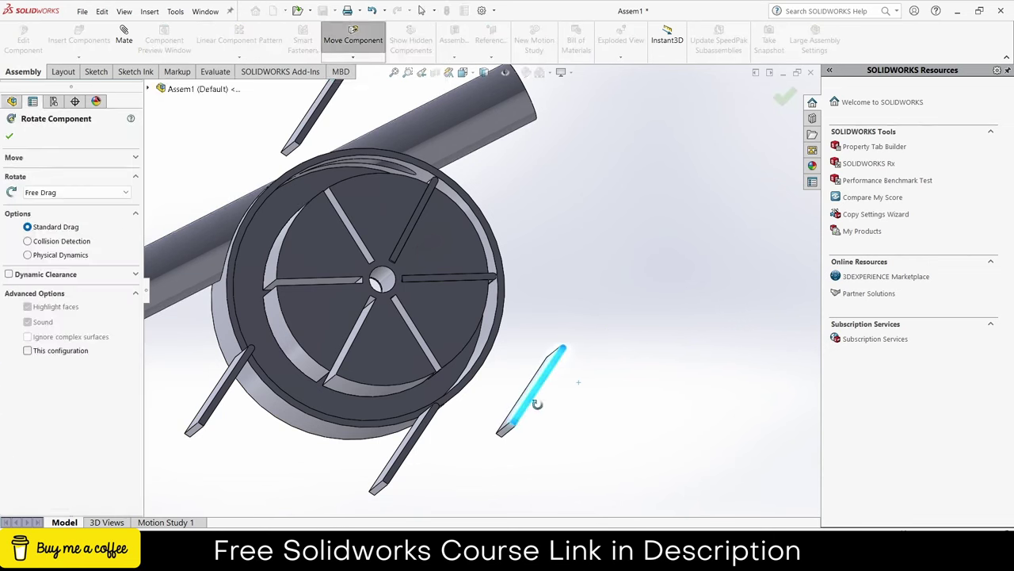
mouse_move(538, 405)
left_mouse_down()
mouse_move(515, 427)
mouse_move(535, 504)
mouse_move(362, 501)
mouse_move(365, 485)
mouse_move(403, 489)
mouse_move(429, 444)
left_mouse_up()
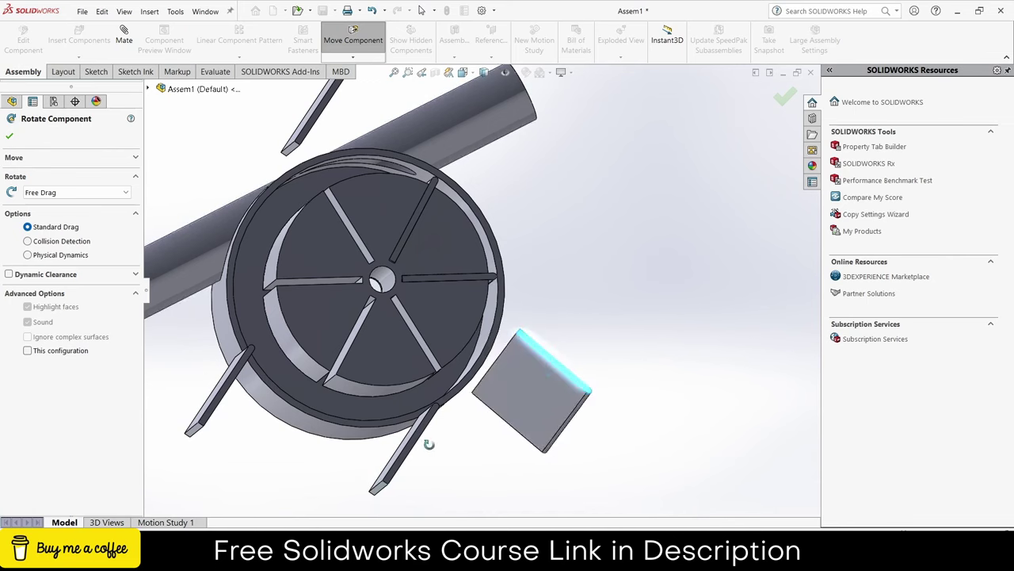
key("Escape")
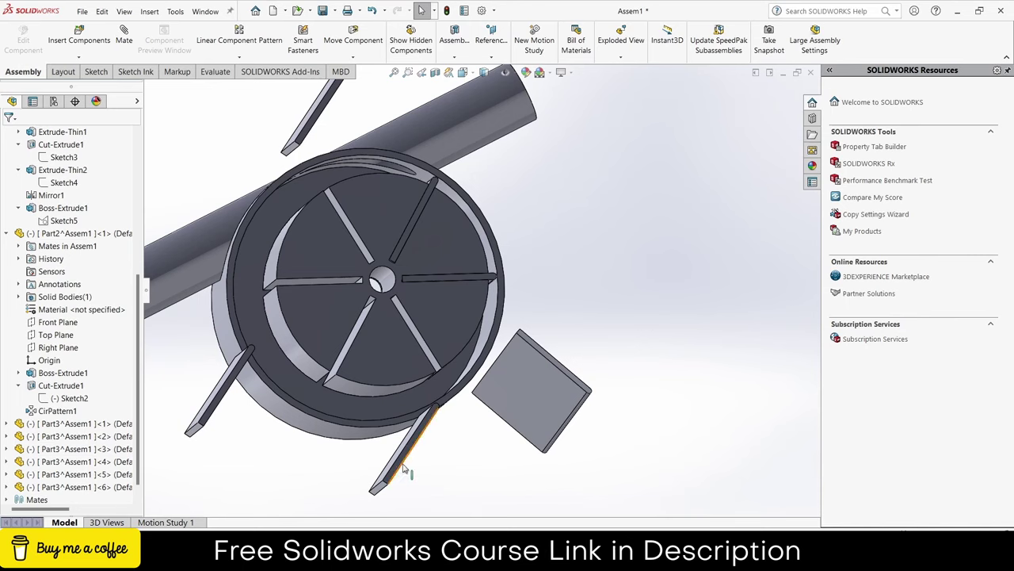
Rotate the blade below the wheel so its broad face shows.
left_click(404, 470)
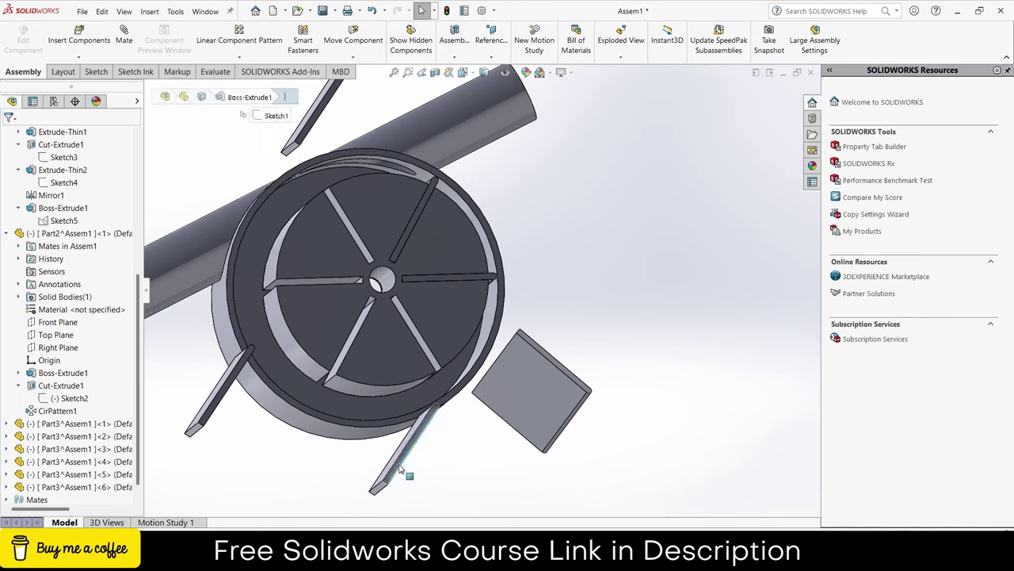
left_click(354, 56)
left_click(369, 83)
mouse_move(349, 470)
left_mouse_down()
mouse_move(503, 390)
mouse_move(392, 515)
mouse_move(234, 408)
left_mouse_up()
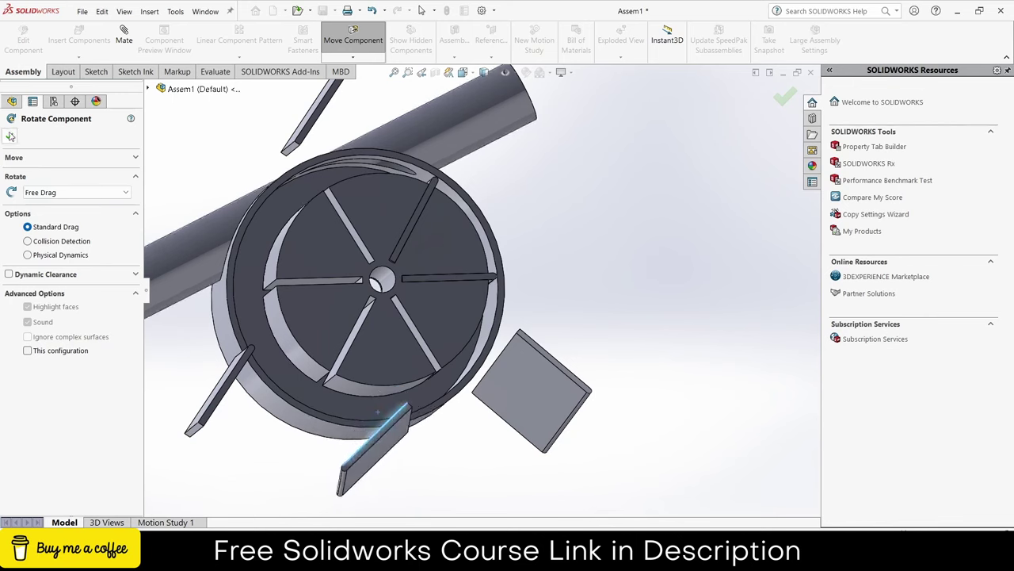
key("Escape")
Rotate the lower-left blade to stand more upright beside the housing.
left_click(352, 57)
left_click(376, 81)
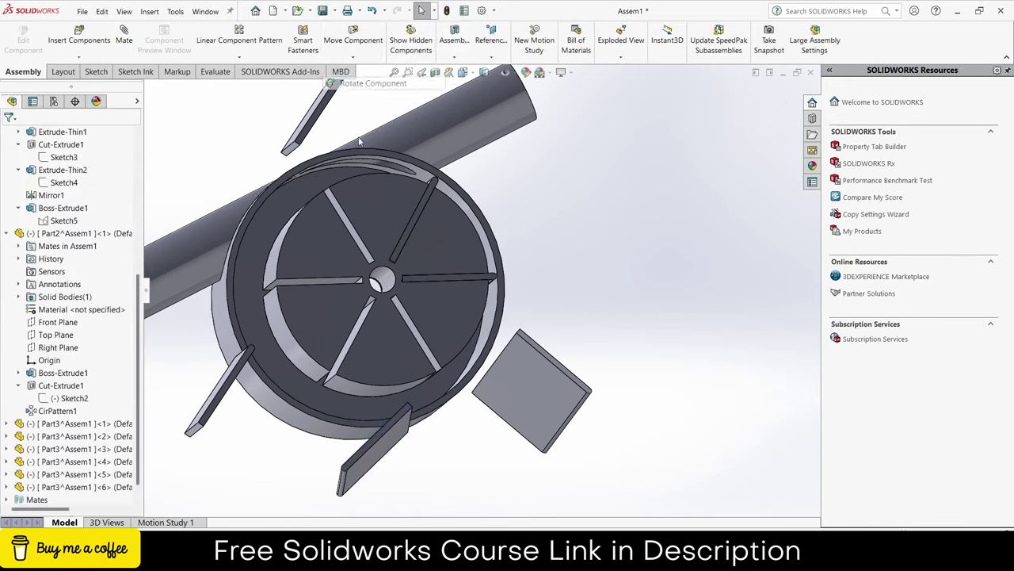
left_click_drag(254, 373, 105, 270)
left_click_drag(206, 373, 160, 441)
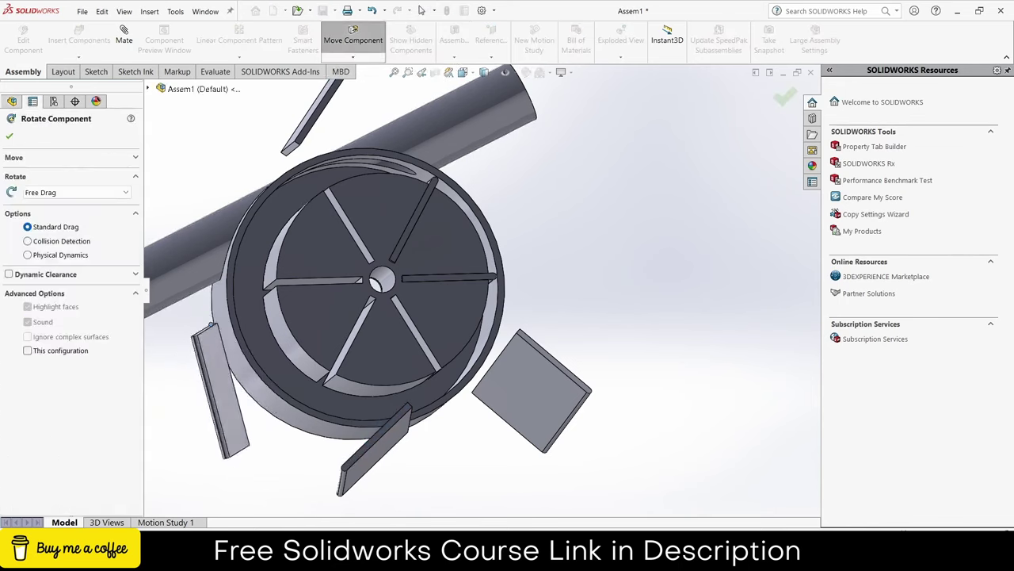
mouse_move(177, 374)
left_mouse_down()
mouse_move(147, 441)
mouse_move(178, 484)
left_mouse_up()
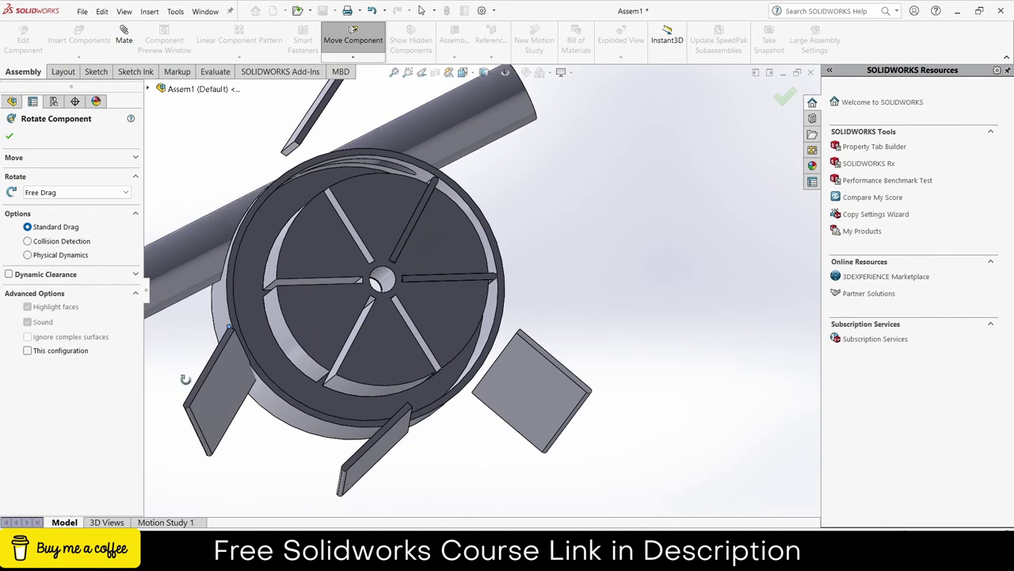
left_click(8, 135)
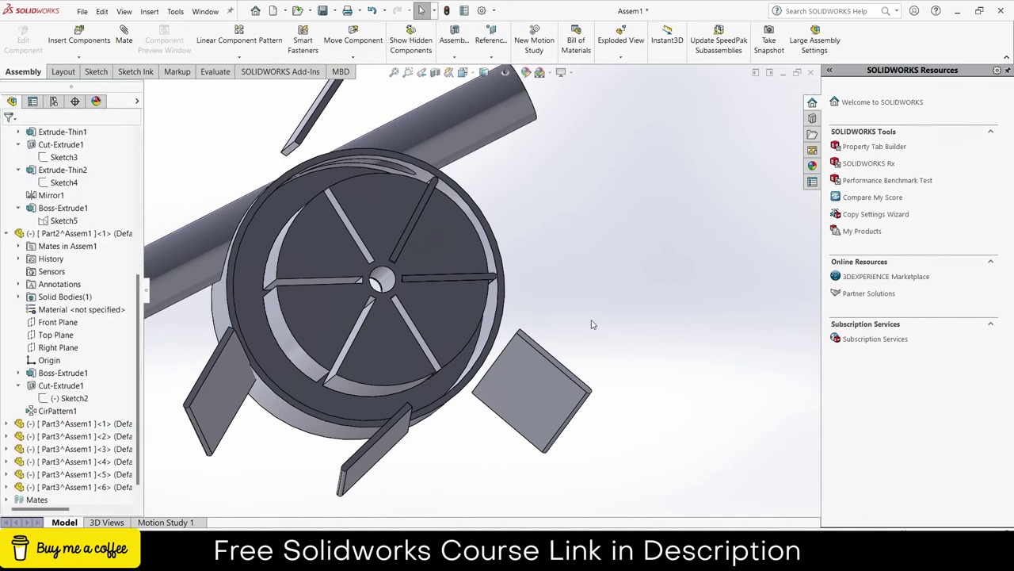
mouse_move(591, 324)
middle_mouse_down()
mouse_move(565, 378)
mouse_move(574, 355)
middle_mouse_up()
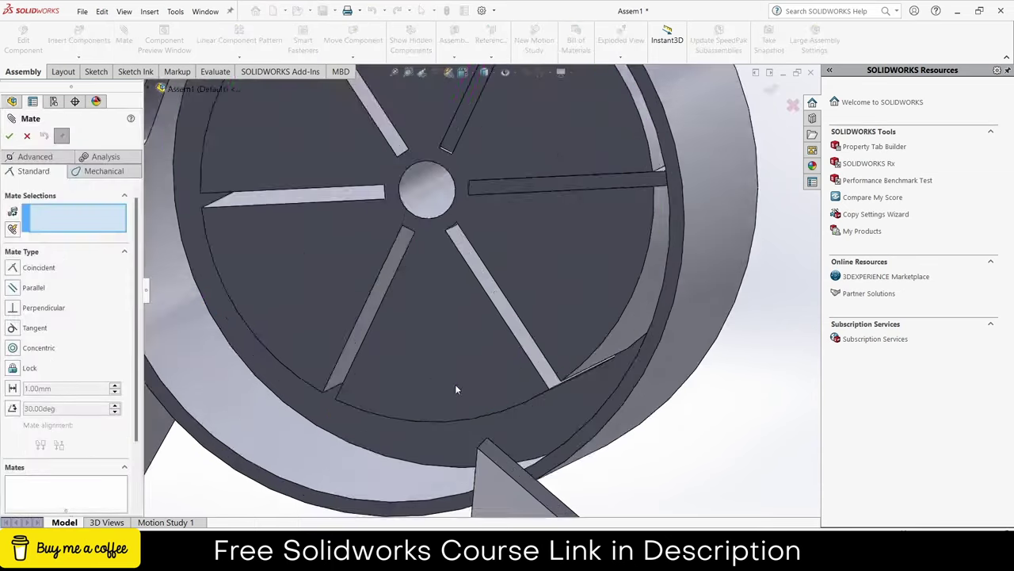
Mate a blade face coincident with the housing face.
middle_click_drag(455, 383, 414, 405)
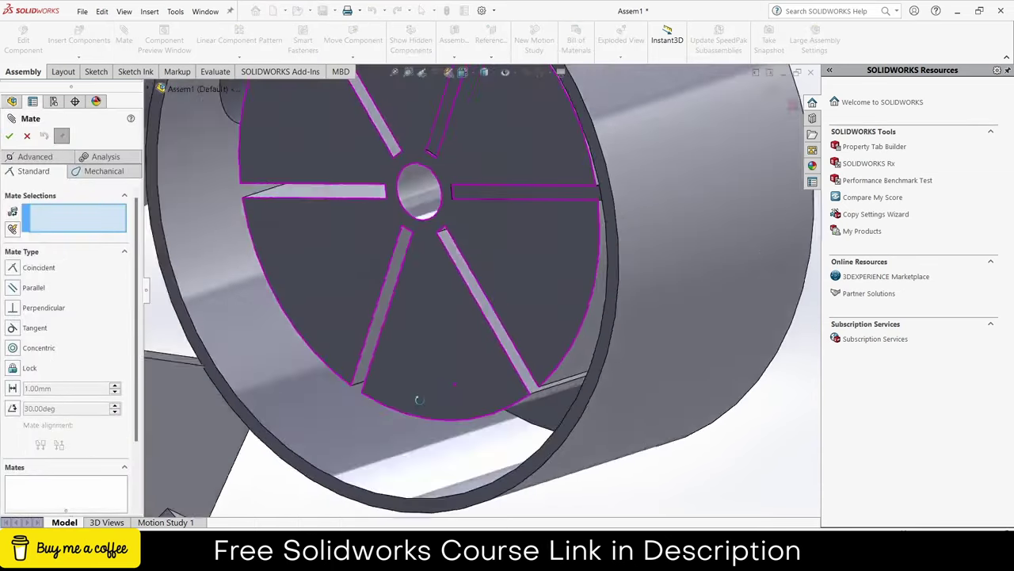
scroll(403, 426, "up", 5)
left_click(363, 428)
middle_click_drag(363, 428, 570, 311)
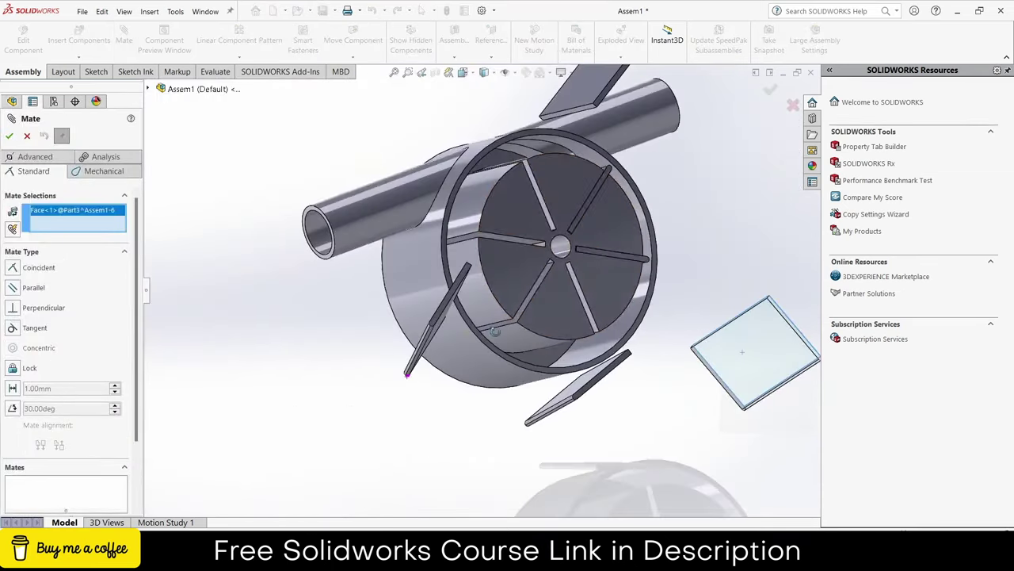
scroll(569, 310, "down", 5)
left_click(585, 311)
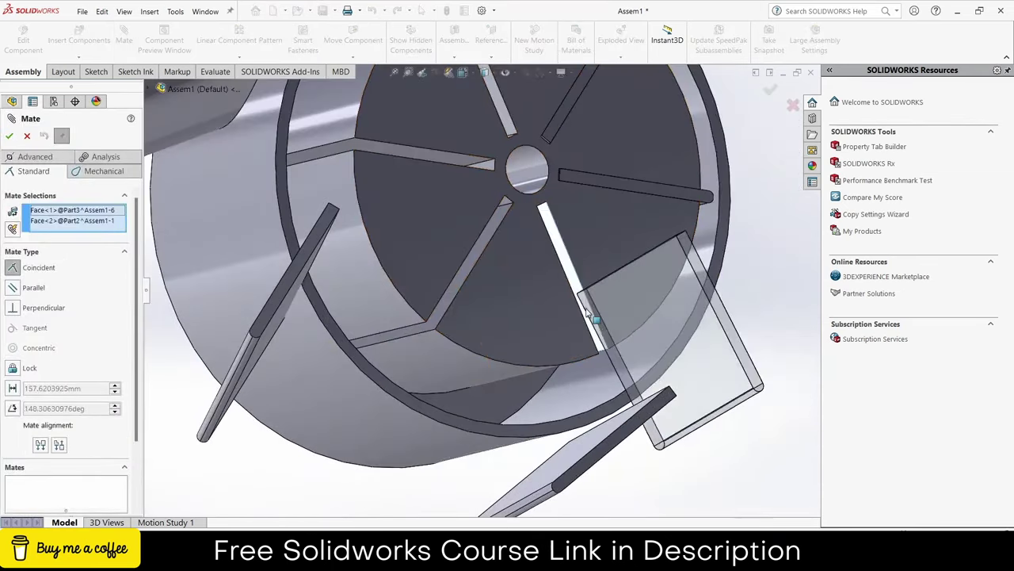
left_click(732, 327)
Mate the blade's face coincident with the rotor disc face.
middle_click_drag(732, 328, 698, 303)
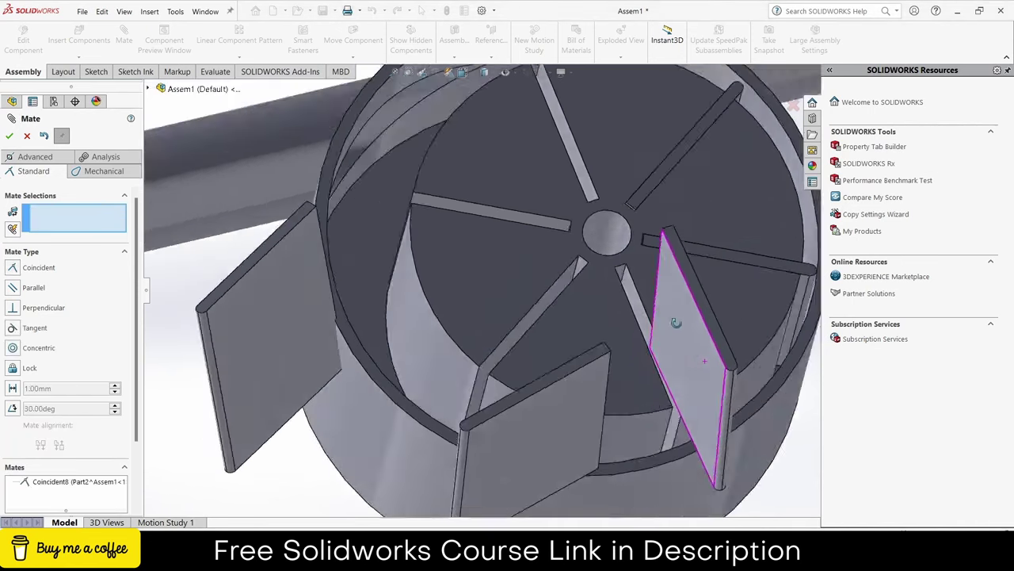
left_click(723, 319)
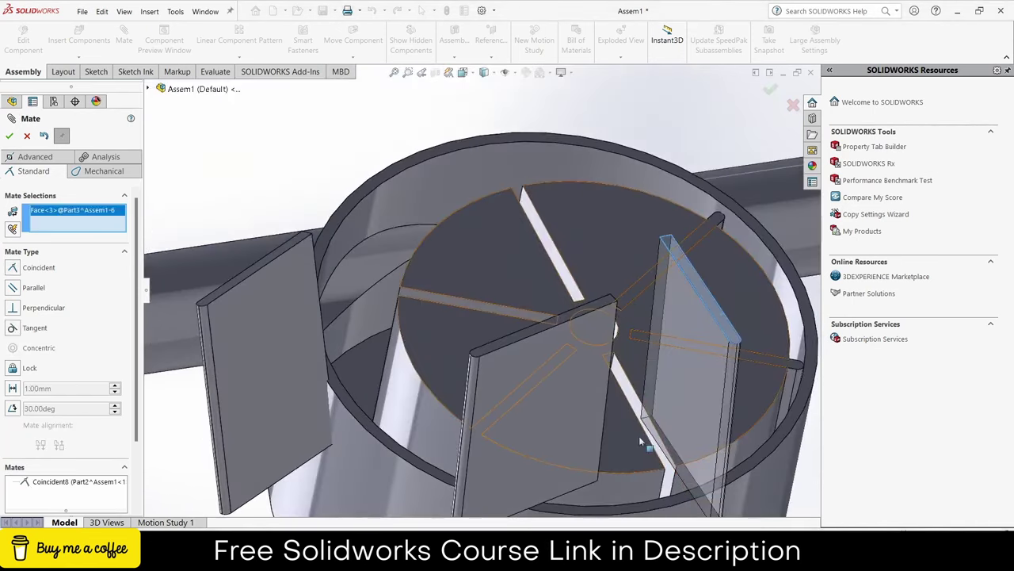
left_click(622, 458)
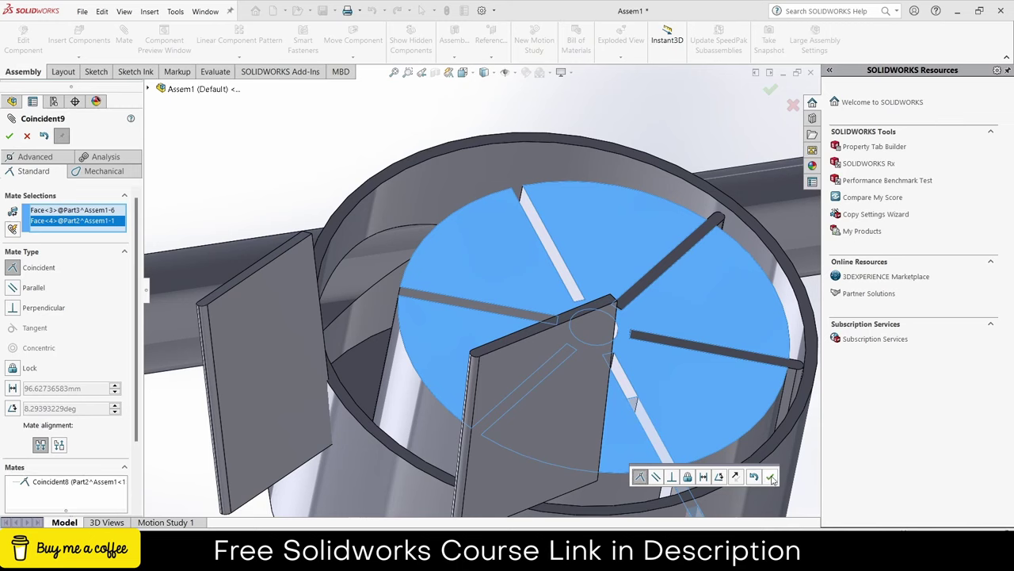
left_click(768, 476)
Mate the blade's edge coincident with the disc rim face.
left_click(646, 413)
scroll(650, 428, "down", 3)
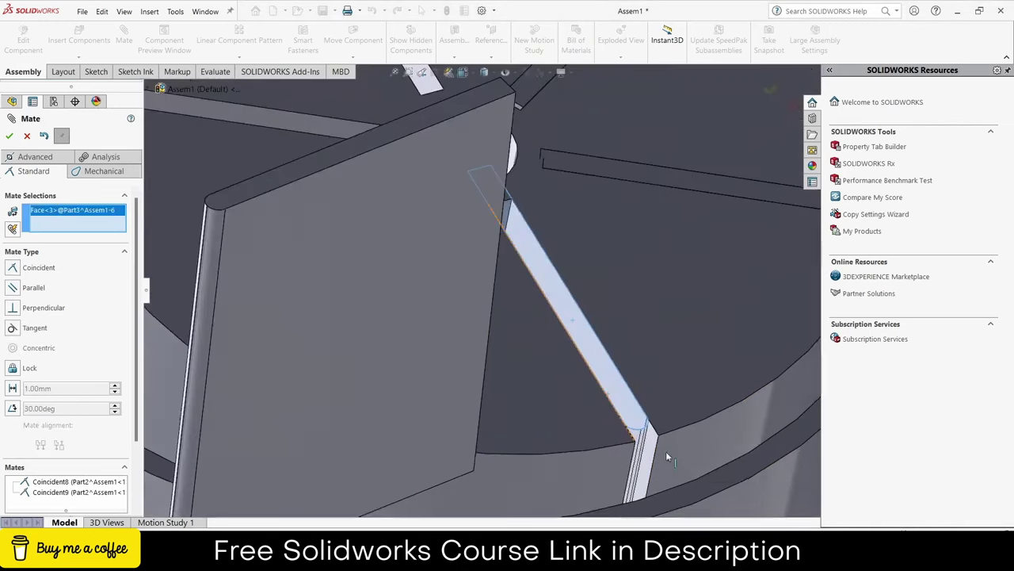
key("Delete")
scroll(670, 439, "down", 3)
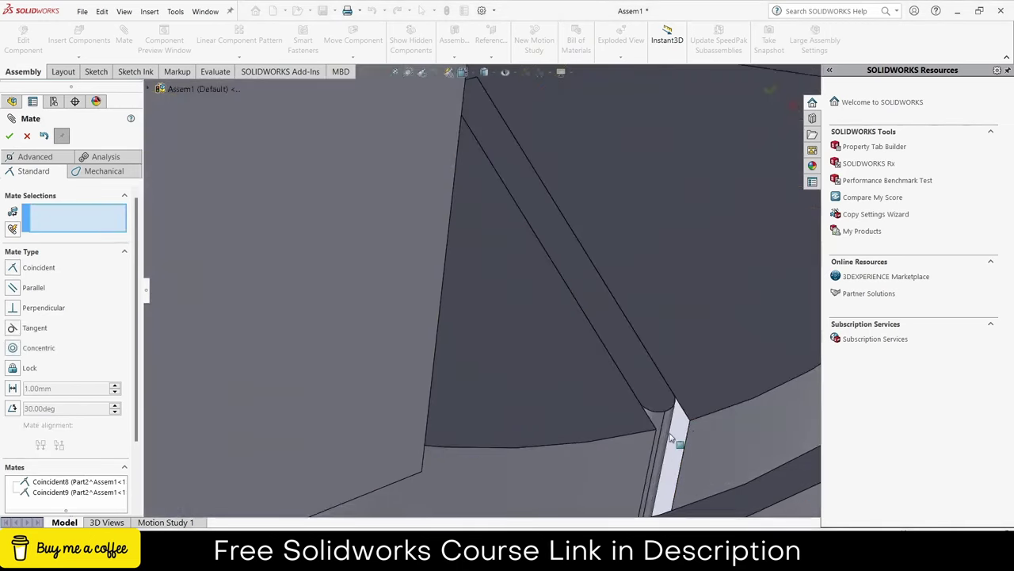
left_click(655, 475)
scroll(673, 483, "up", 5)
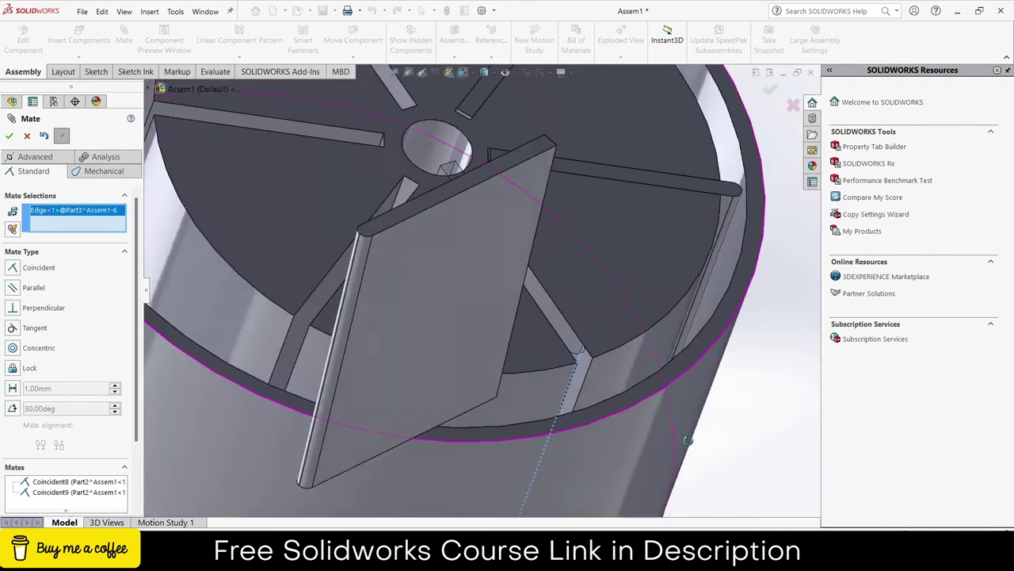
scroll(698, 494, "down", 3)
left_click(667, 450)
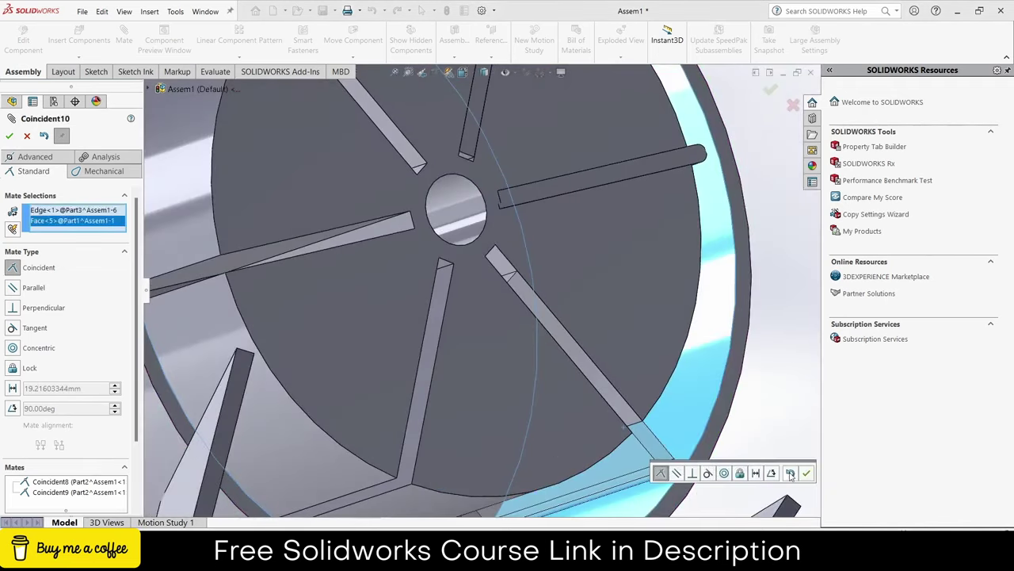
left_click(808, 473)
Select the next blade's face and its matching slot face for a coincident mate.
scroll(697, 476, "up", 2)
scroll(555, 468, "up", 2)
scroll(385, 329, "down", 3)
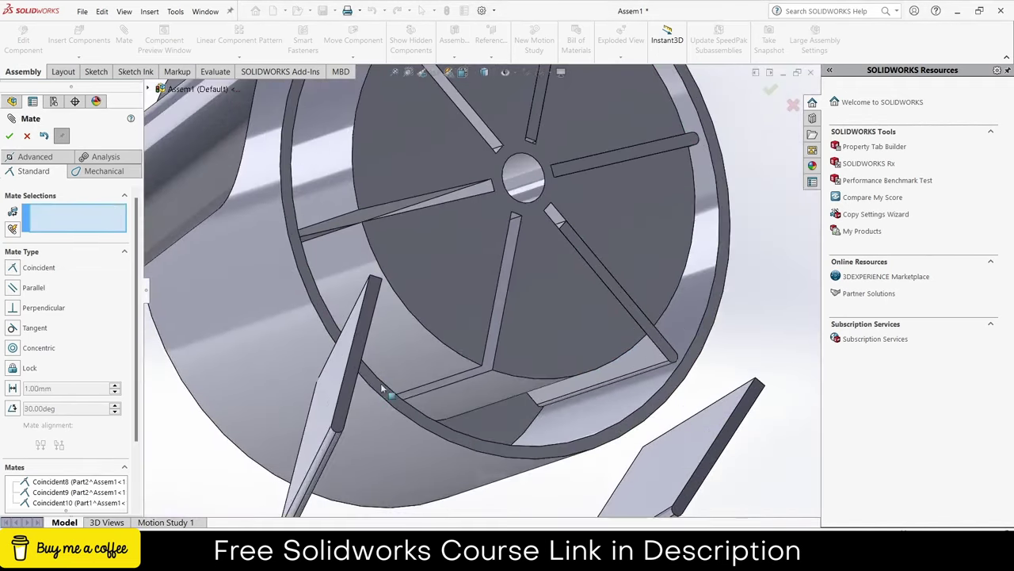
middle_click_drag(324, 354, 696, 437)
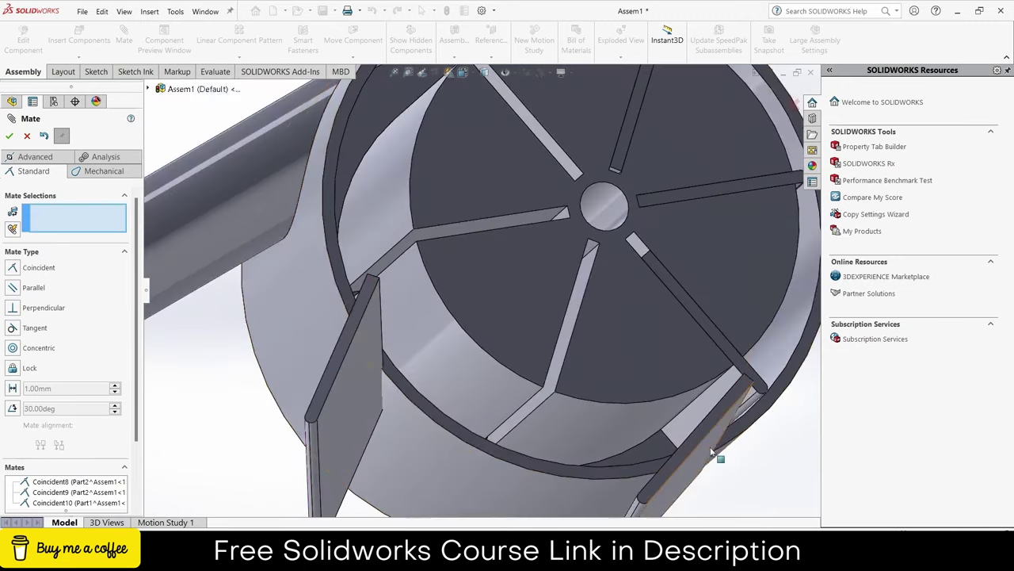
left_click(693, 474)
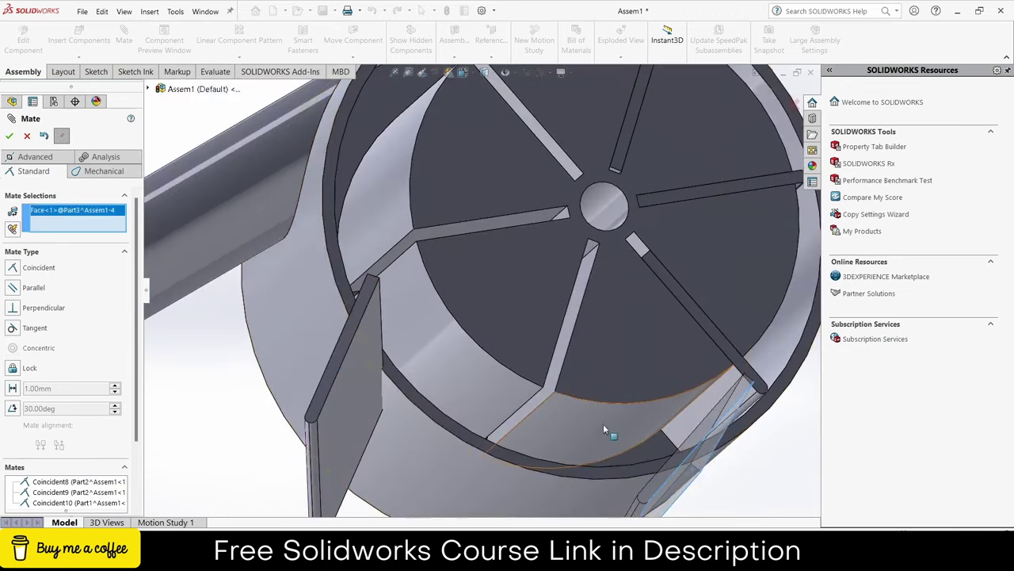
left_click(554, 375)
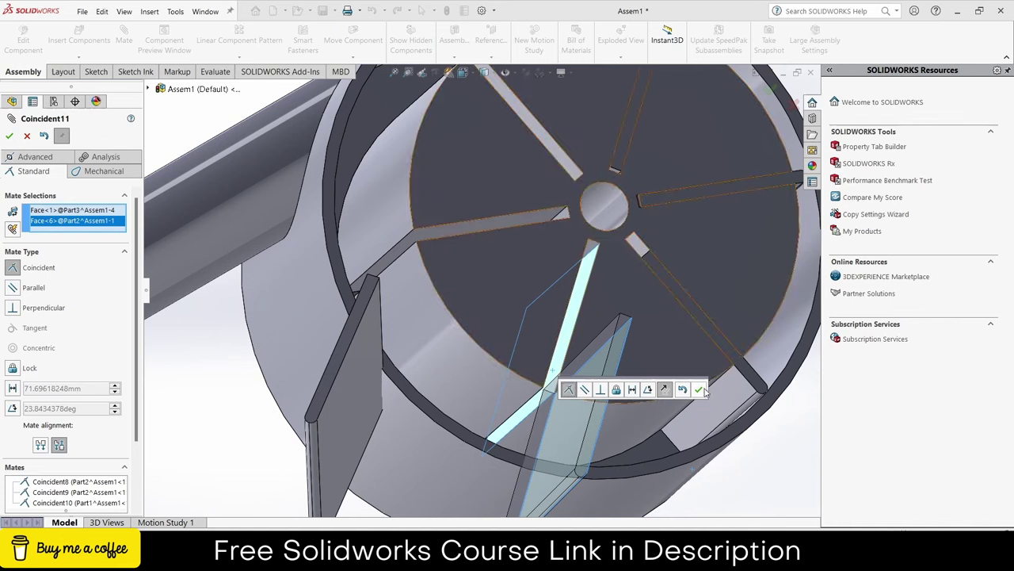
Accept the pending blade-to-slot mate, then mate a blade edge coincident with the ring face.
left_click(699, 392)
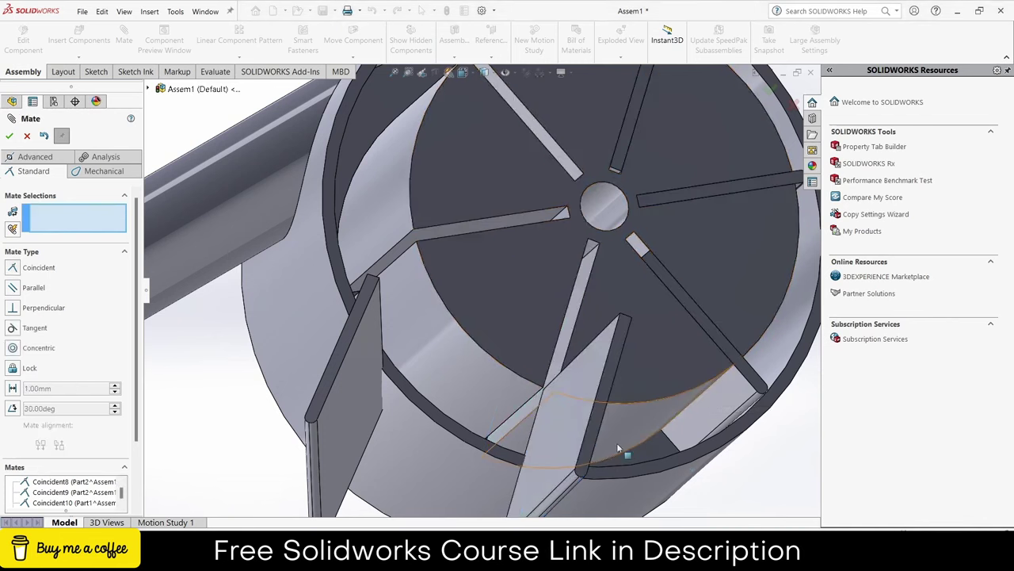
scroll(614, 452, "up", 3)
scroll(555, 448, "down", 6)
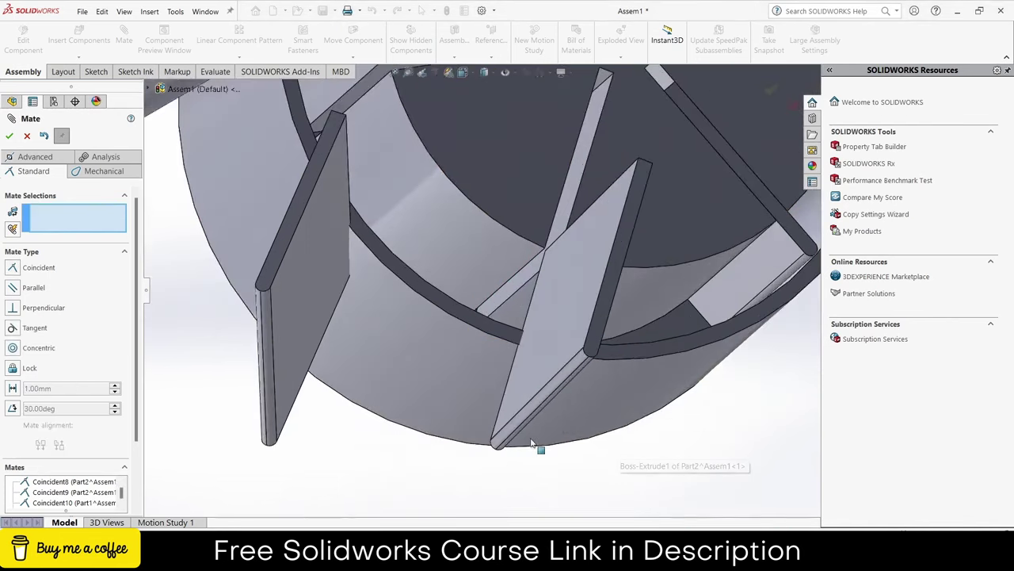
left_click(554, 392)
middle_click_drag(554, 392, 620, 366)
left_click(641, 348)
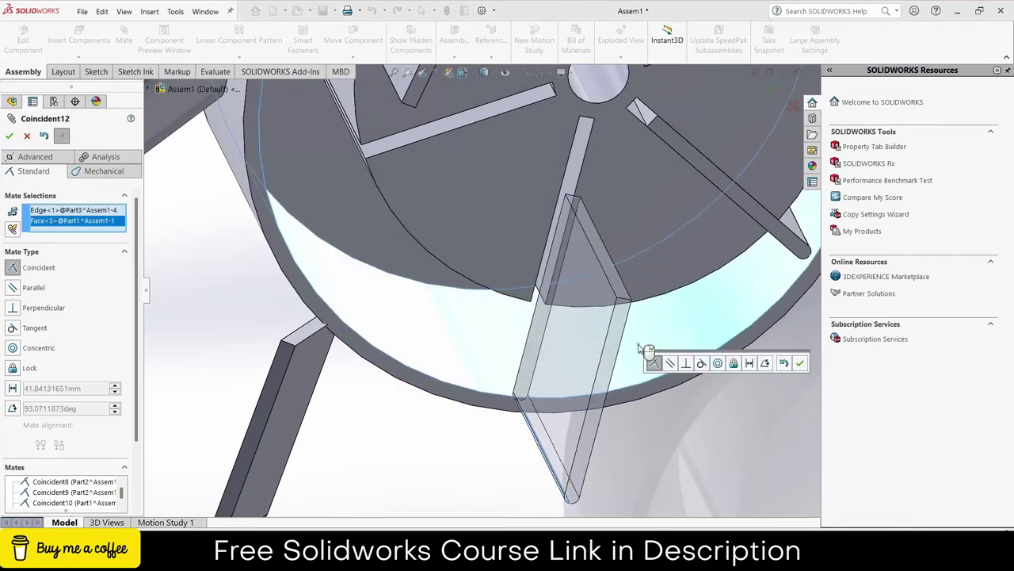
left_click(802, 363)
Mate the blade's flat face coincident with the rotor disc face.
left_click(608, 349)
left_click(641, 242)
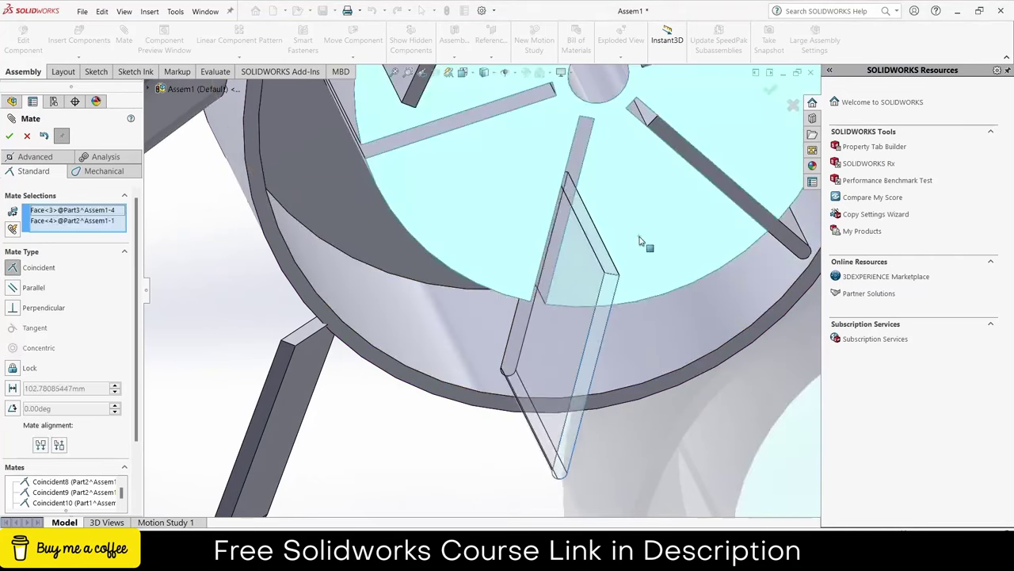
left_click(786, 224)
middle_click_drag(785, 224, 526, 264)
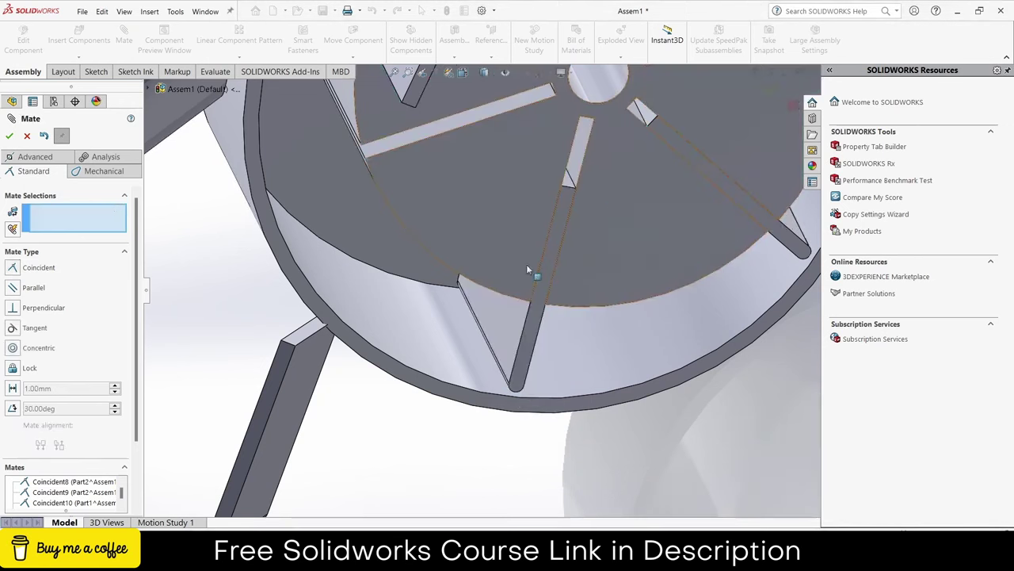
Mate the third blade's face coincident with its slot face.
scroll(526, 264, "up", 3)
left_click(441, 214)
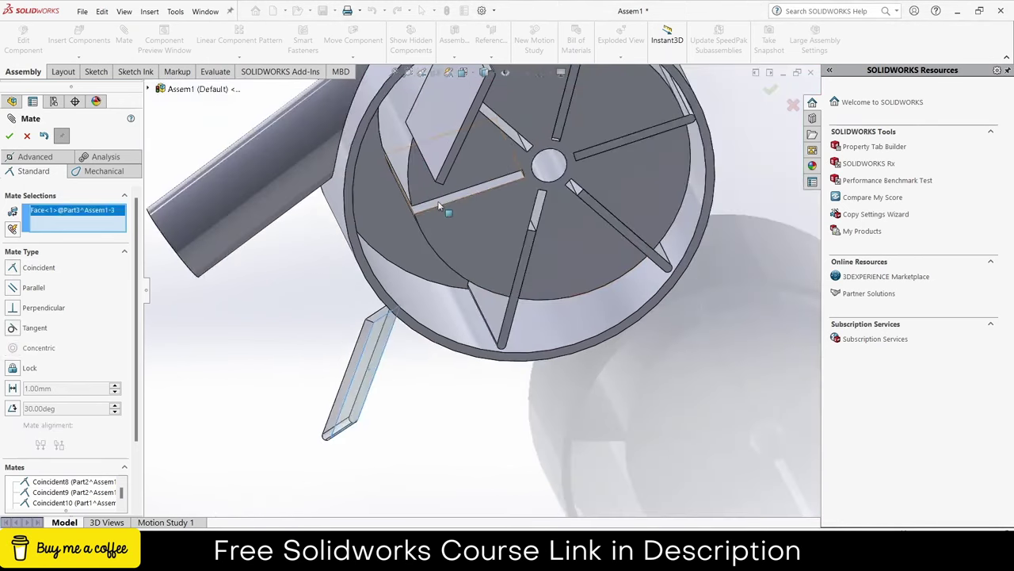
left_click(439, 206)
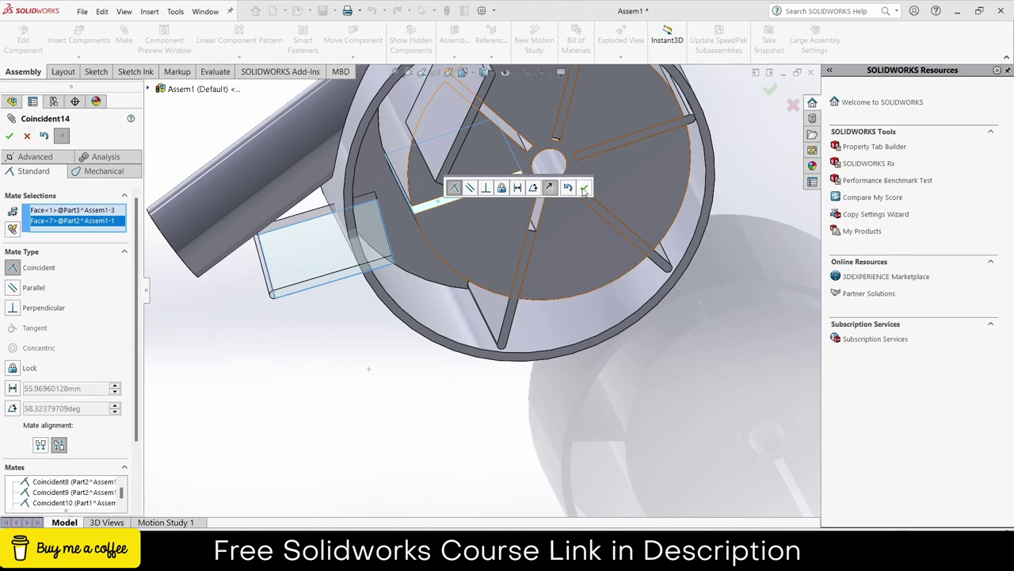
left_click(584, 189)
middle_click_drag(584, 192, 425, 178)
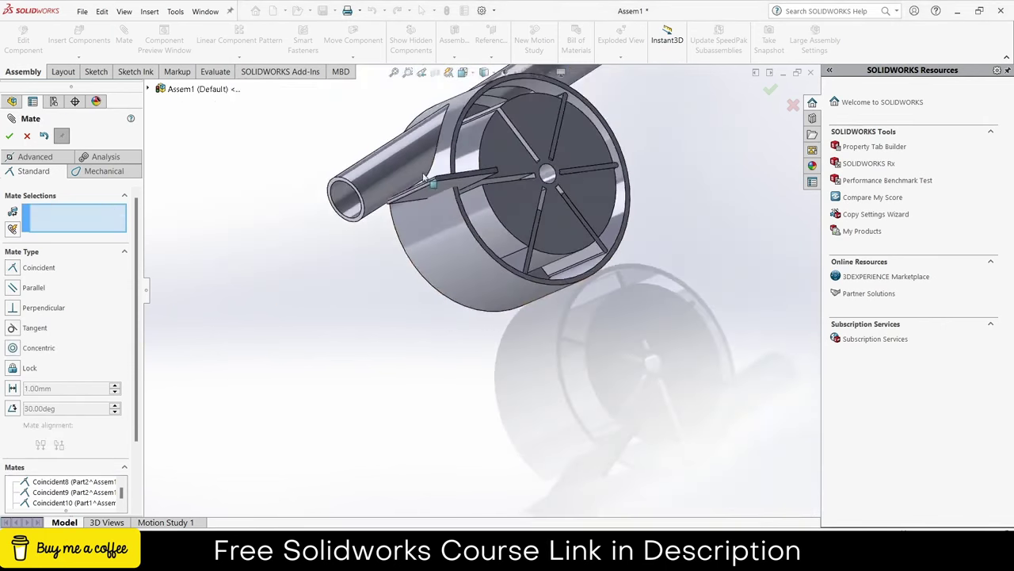
scroll(425, 178, "down", 3)
scroll(444, 214, "down", 3)
left_click(460, 237)
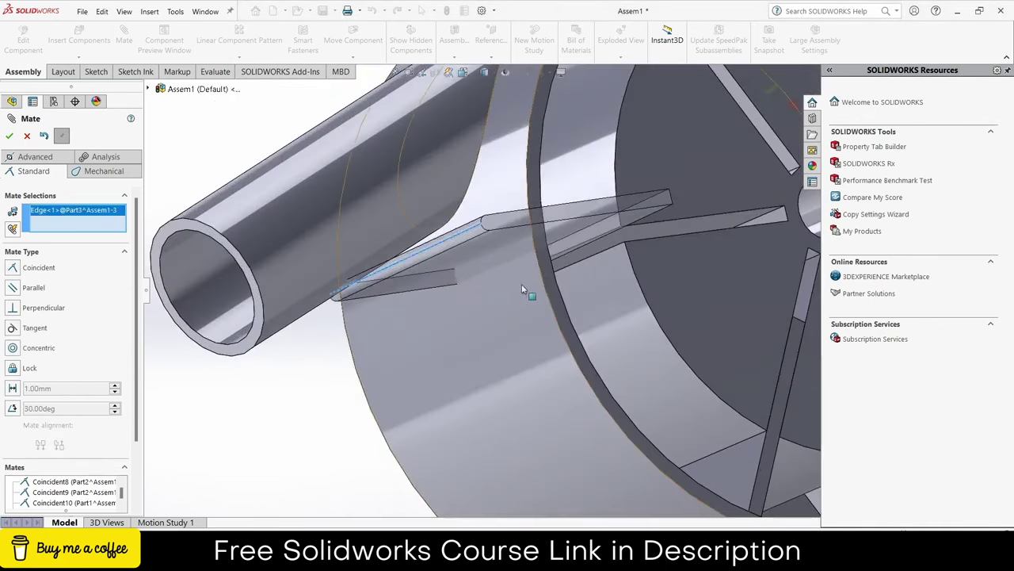
middle_click_drag(522, 284, 569, 299)
left_click(569, 300)
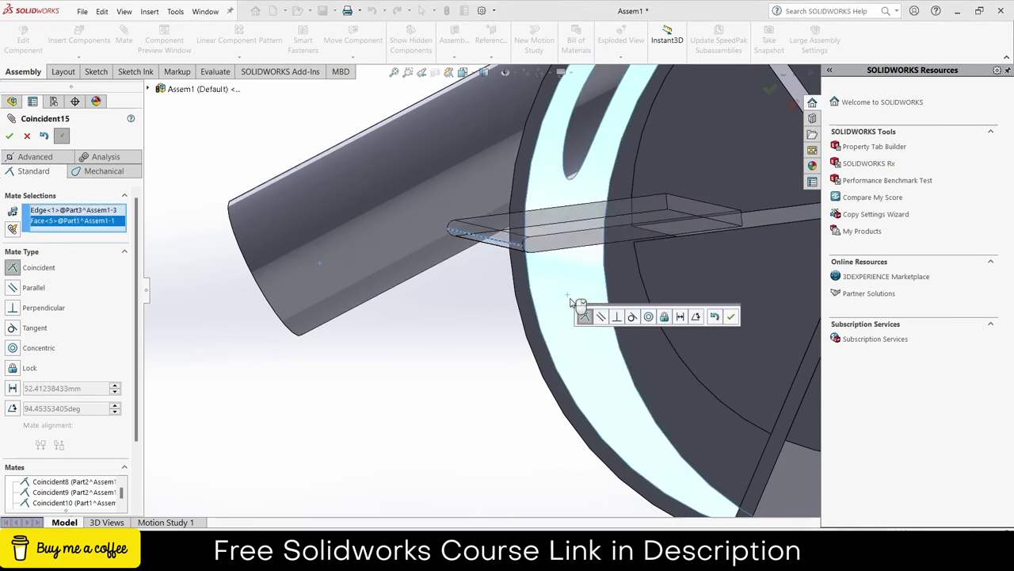
left_click(632, 317)
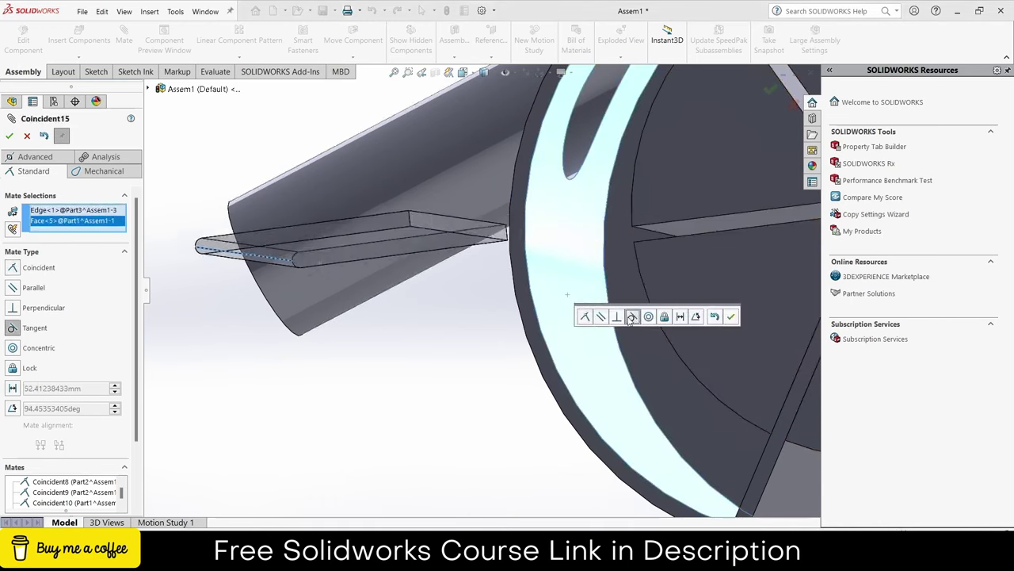
left_click(732, 316)
left_click(621, 160)
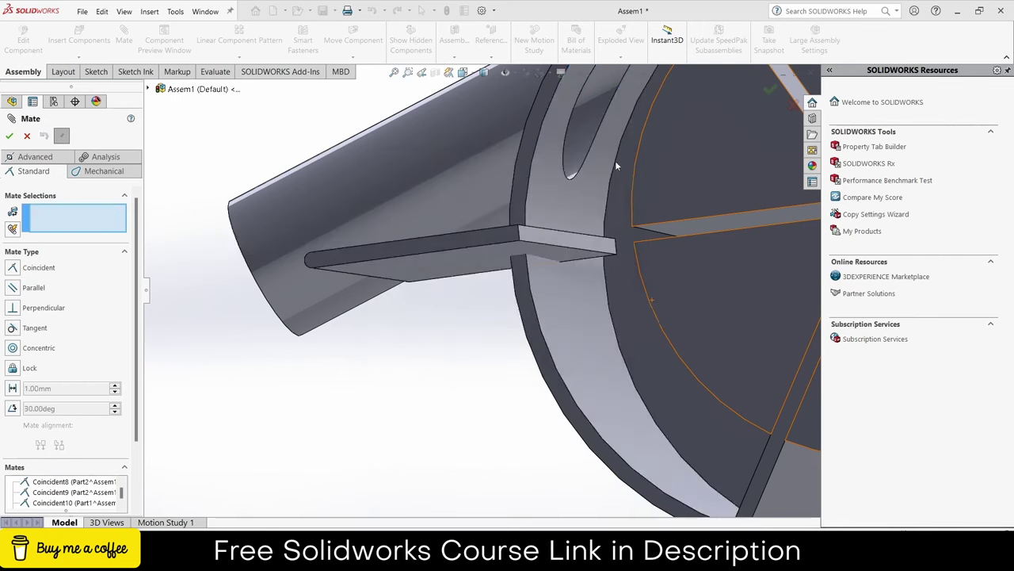
mouse_move(475, 261)
middle_mouse_down()
mouse_move(508, 231)
mouse_move(668, 235)
middle_mouse_up()
scroll(539, 231, "down", 3)
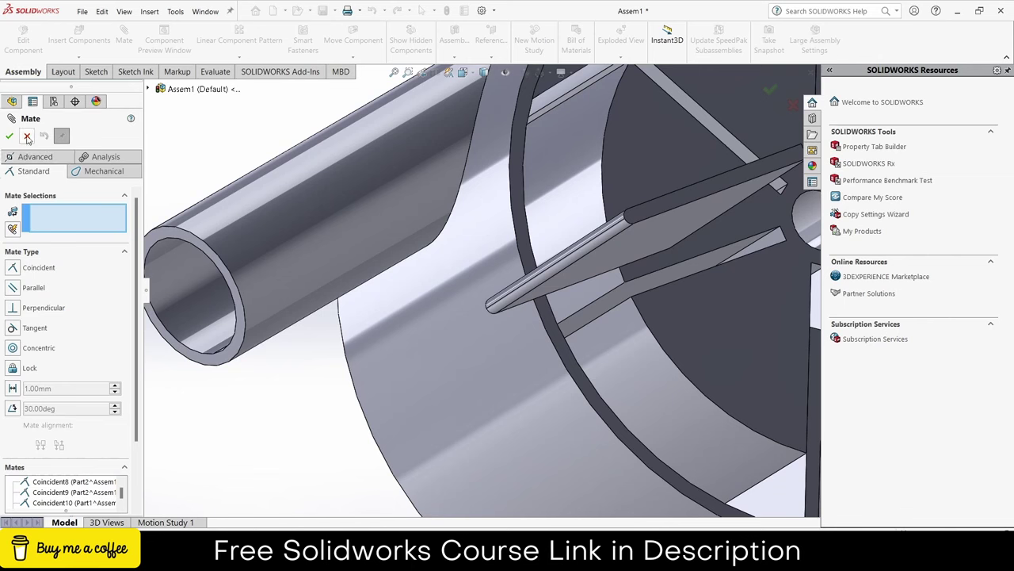
left_click(26, 137)
left_click(645, 240)
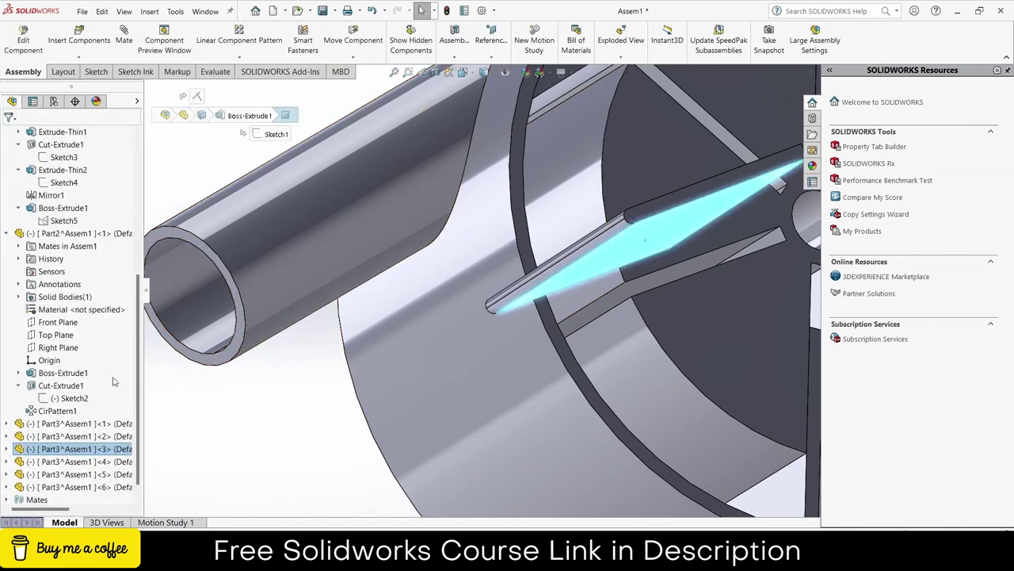
left_click(7, 448)
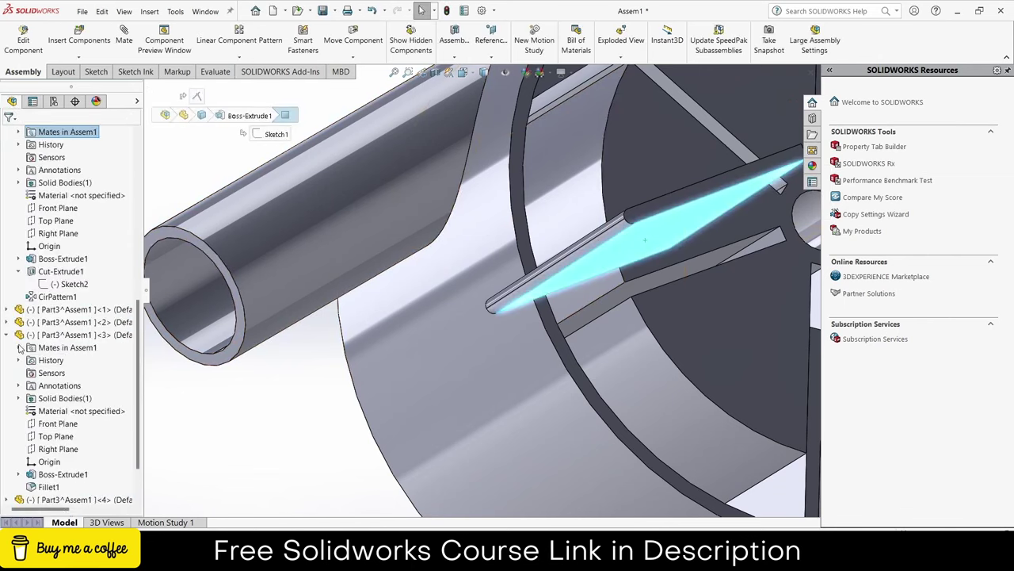
left_click(19, 347)
left_click(56, 361)
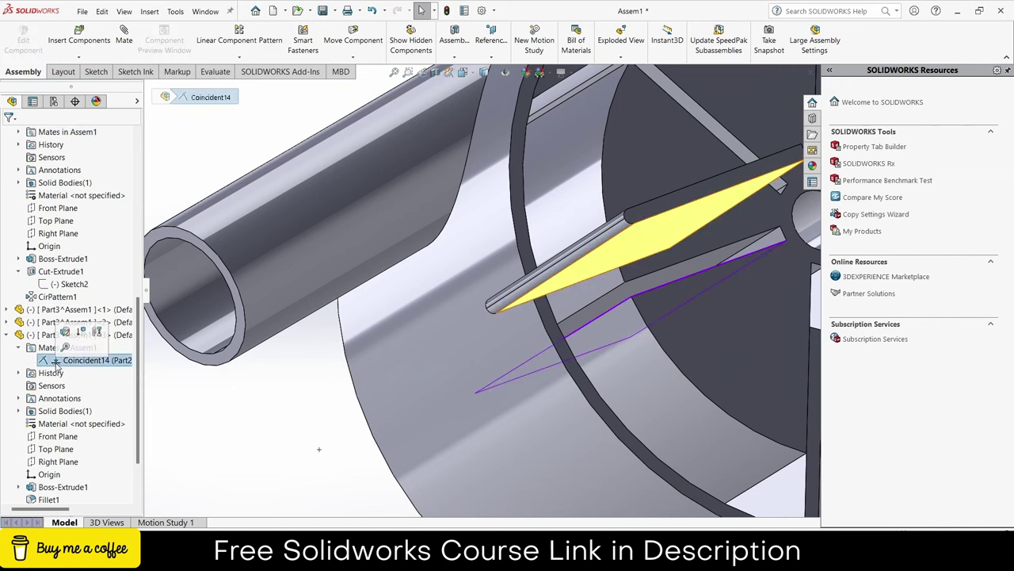
left_click(66, 339)
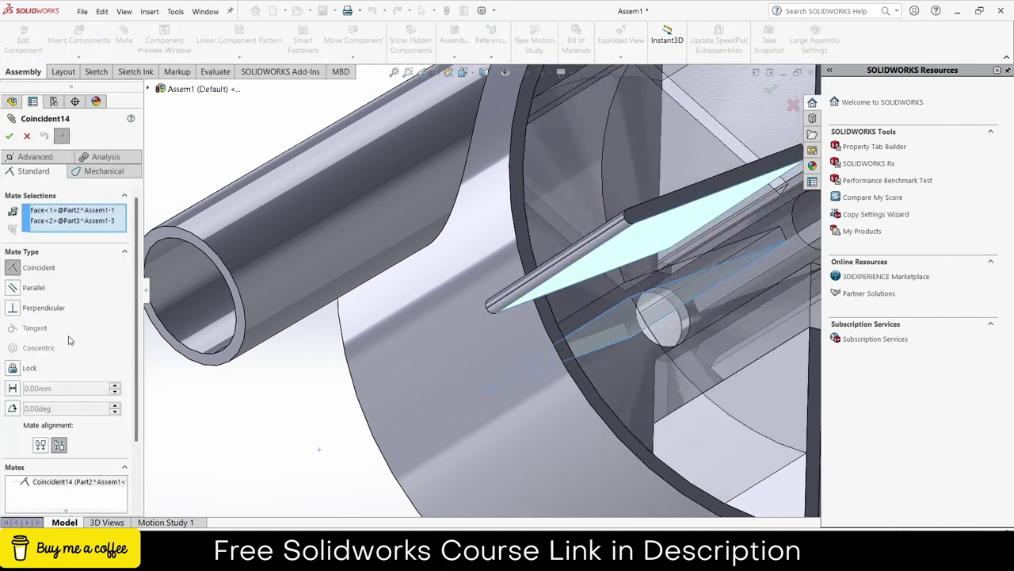
scroll(463, 325, "up", 3)
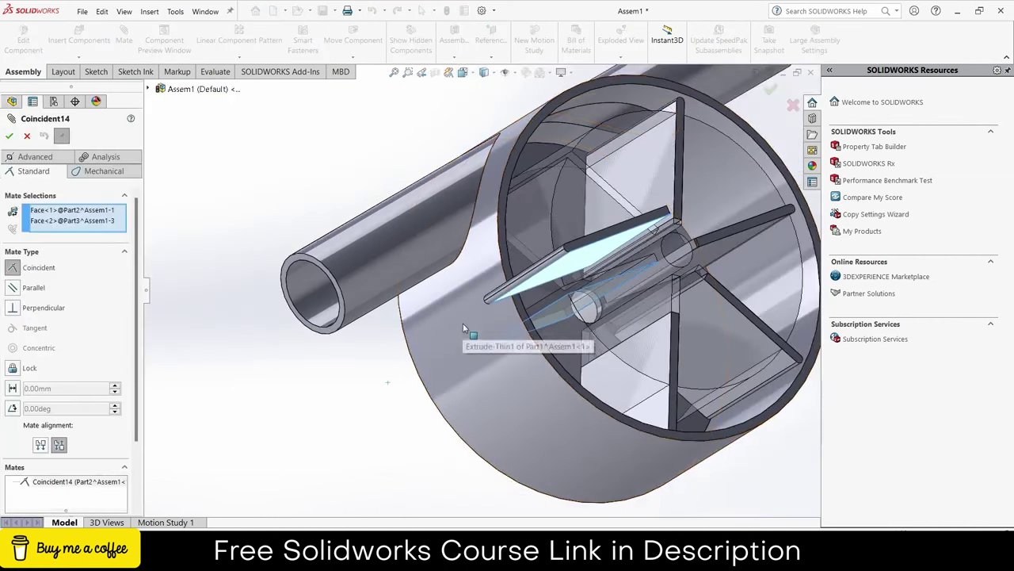
left_click(27, 136)
scroll(503, 266, "down", 5)
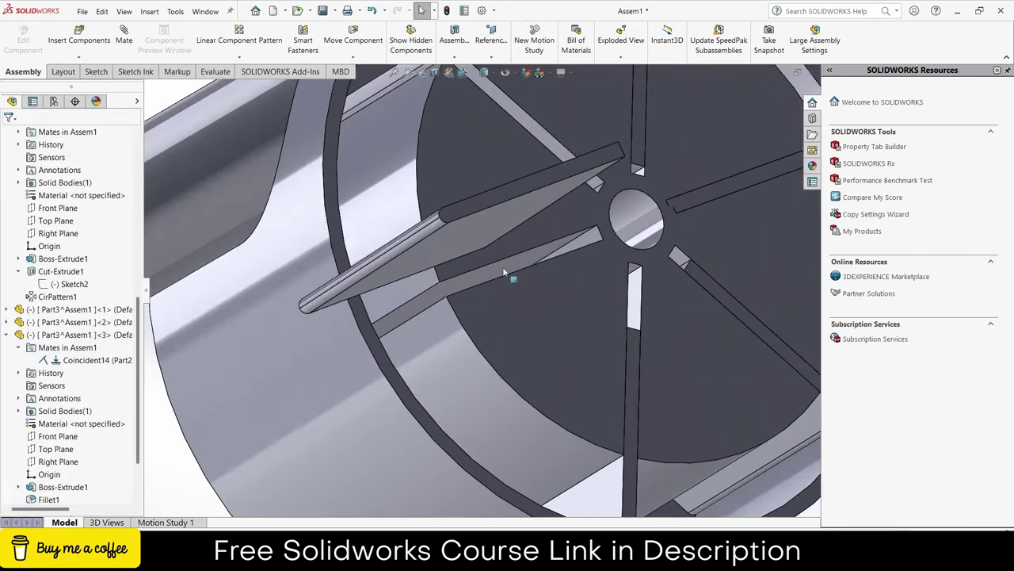
Clear the wrong selections and mate the blade's flat face coincident with the wheel slot face.
left_click(418, 235)
middle_click_drag(418, 235, 330, 357)
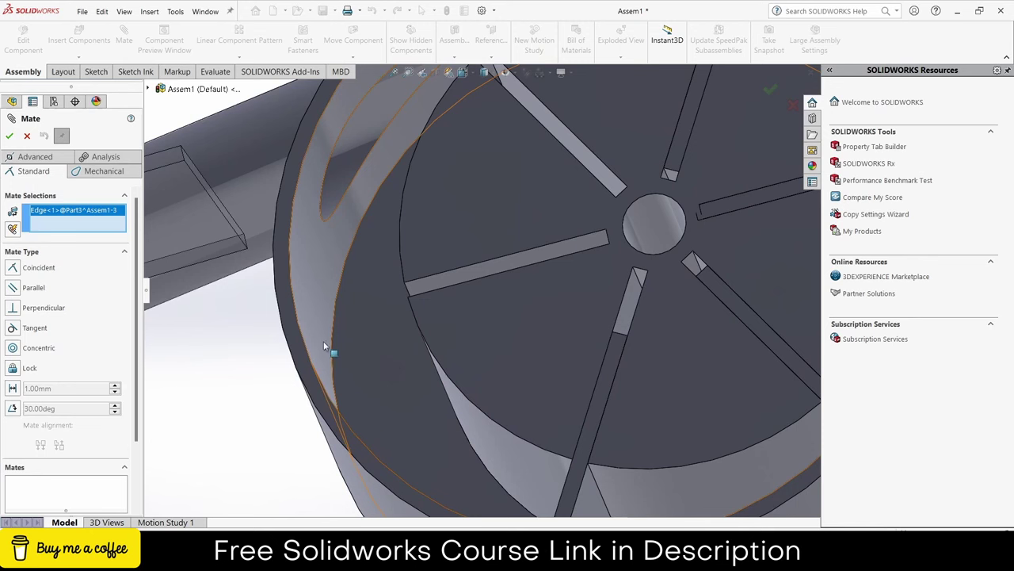
scroll(319, 330, "up", 3)
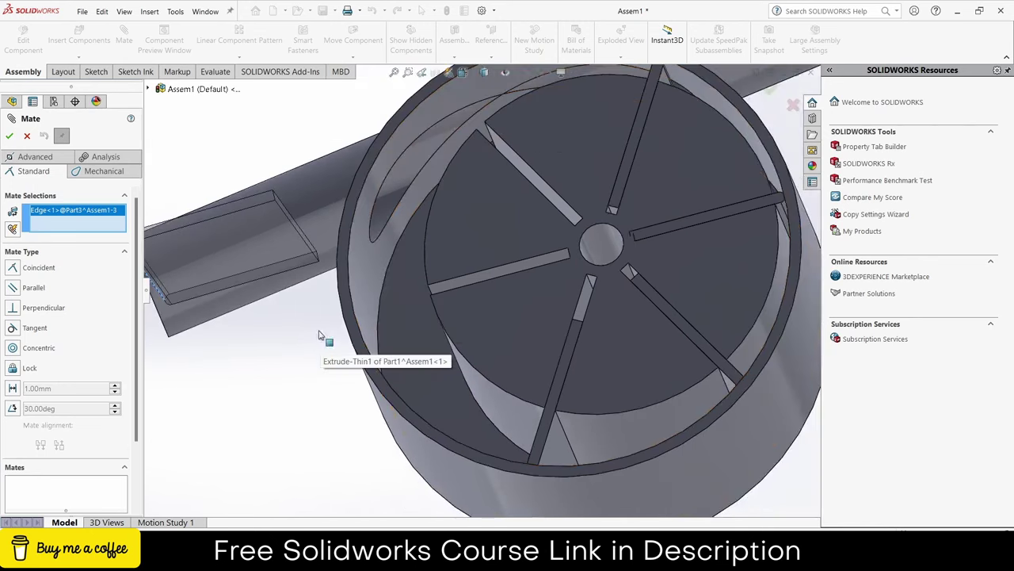
right_click(56, 225)
left_click(61, 230)
left_click(305, 255)
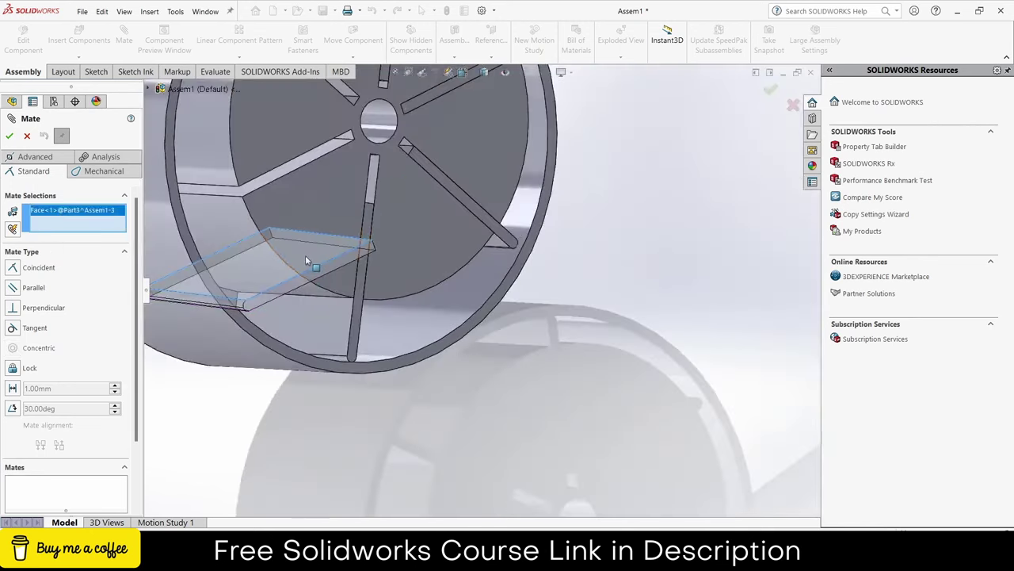
mouse_move(305, 255)
middle_mouse_down()
mouse_move(278, 219)
mouse_move(308, 181)
middle_mouse_up()
scroll(309, 182, "down", 2)
left_click(305, 169)
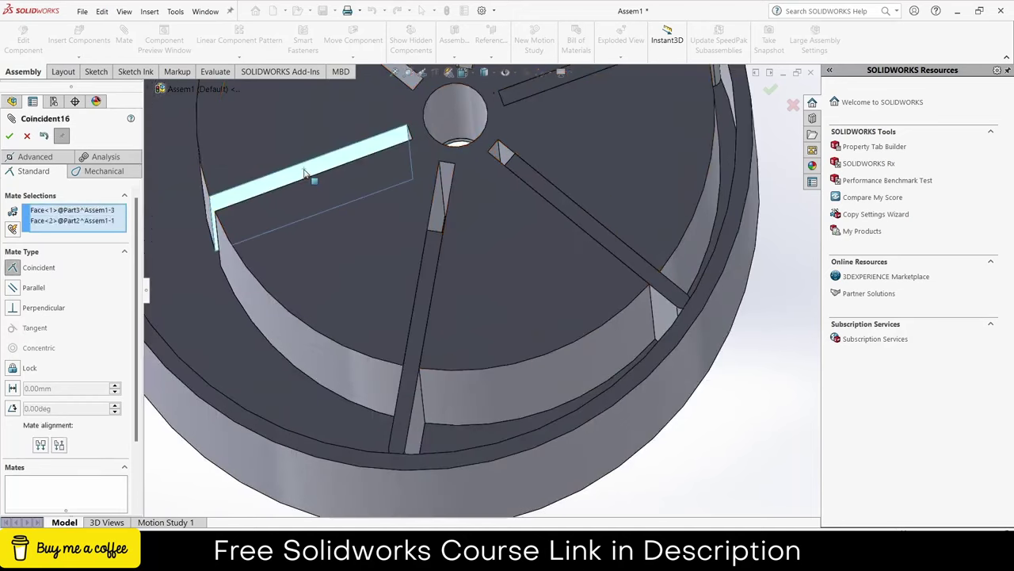
scroll(329, 221, "up", 3)
left_click(290, 155)
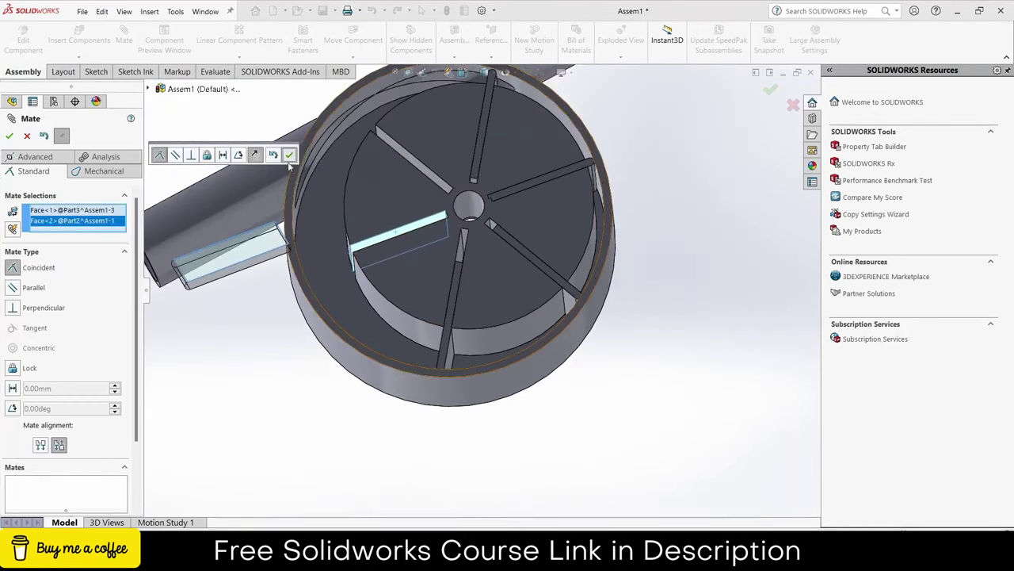
Mate the blade's side face coincident with the wheel's top face.
scroll(239, 243, "down", 2)
scroll(238, 243, "down", 2)
left_click(272, 262)
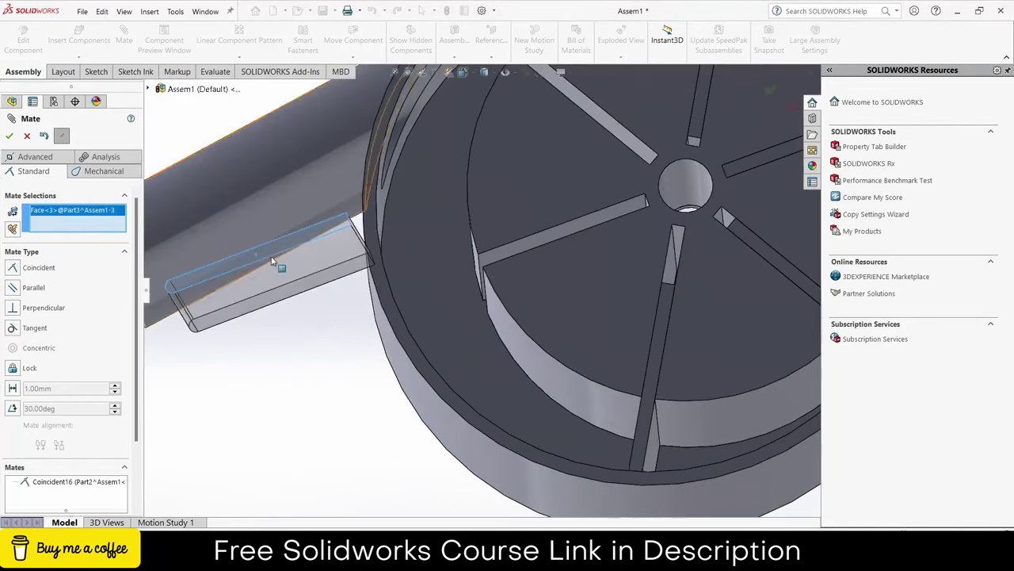
left_click(598, 308)
left_click(744, 331)
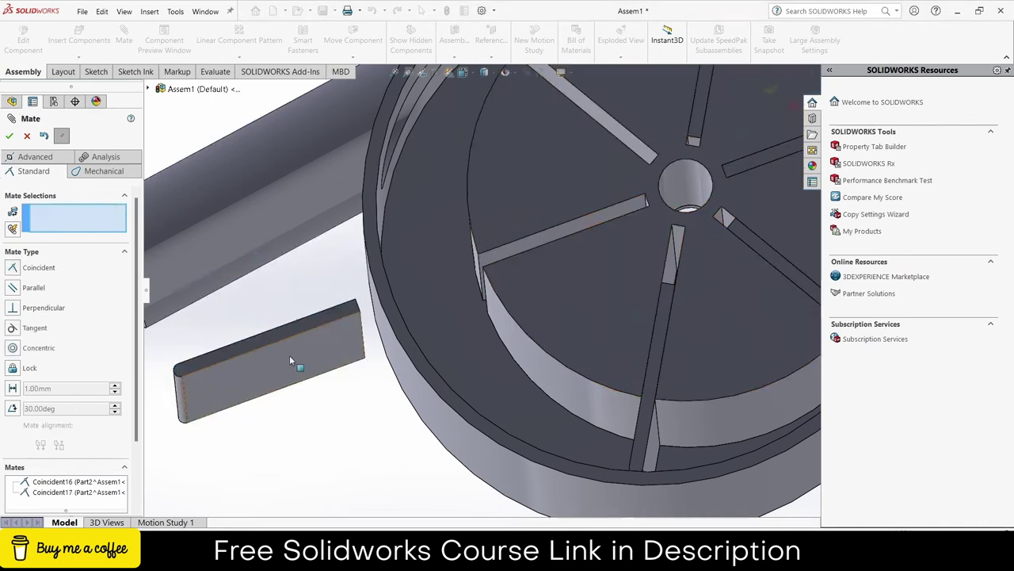
Move the blade toward the rim and make its rounded end tangent to the housing's inner rim.
left_click_drag(289, 355, 525, 263)
scroll(524, 263, "down", 2)
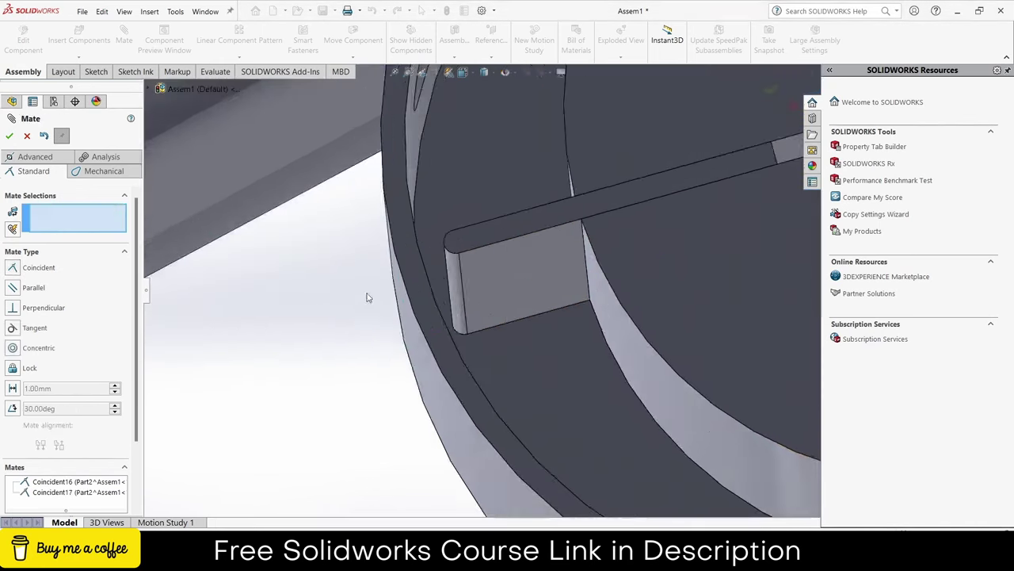
middle_click_drag(525, 263, 471, 272)
left_click(471, 272)
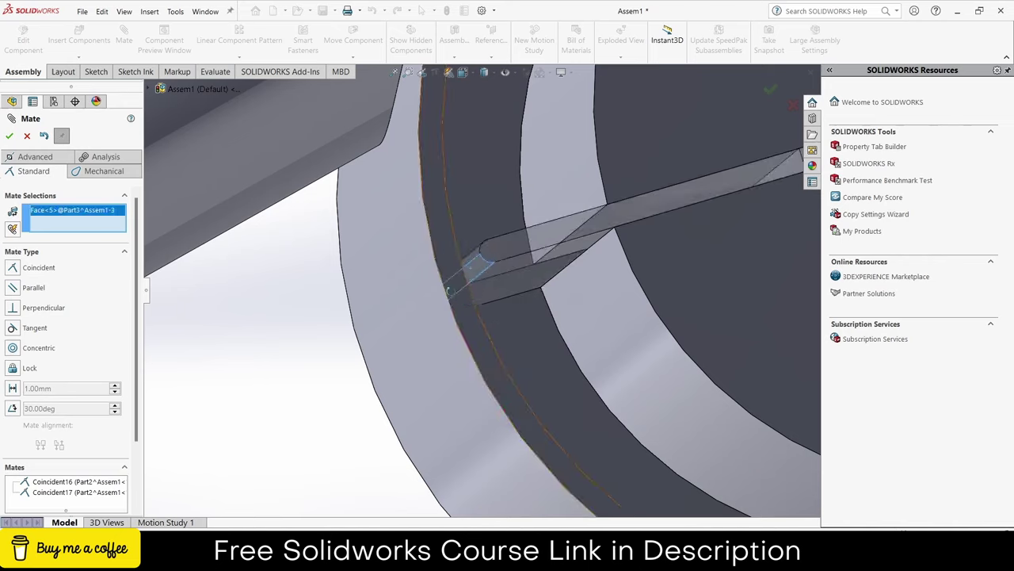
scroll(430, 299, "down", 2)
left_click(509, 274)
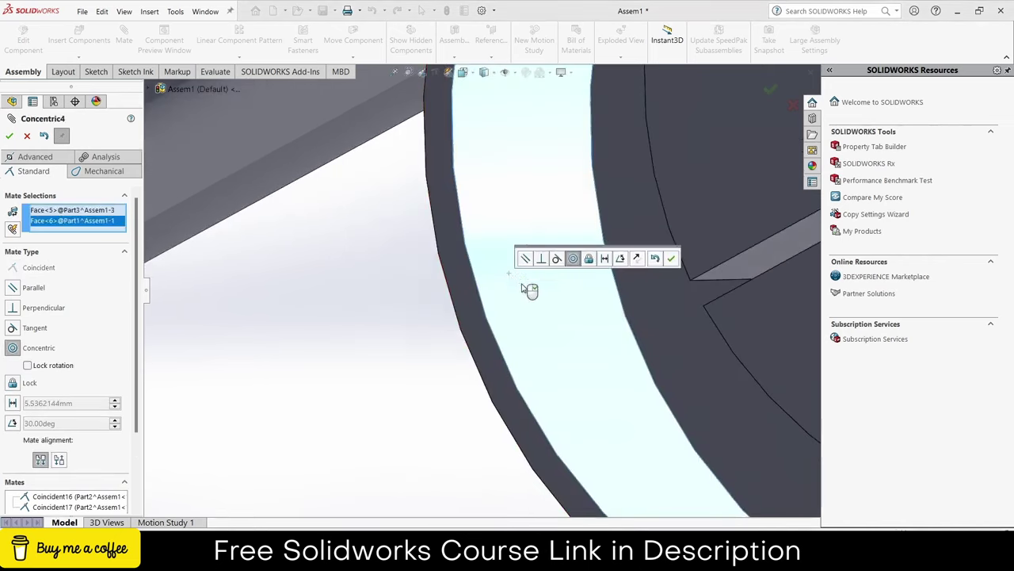
scroll(532, 283, "up", 3)
scroll(552, 272, "up", 2)
left_click(557, 260)
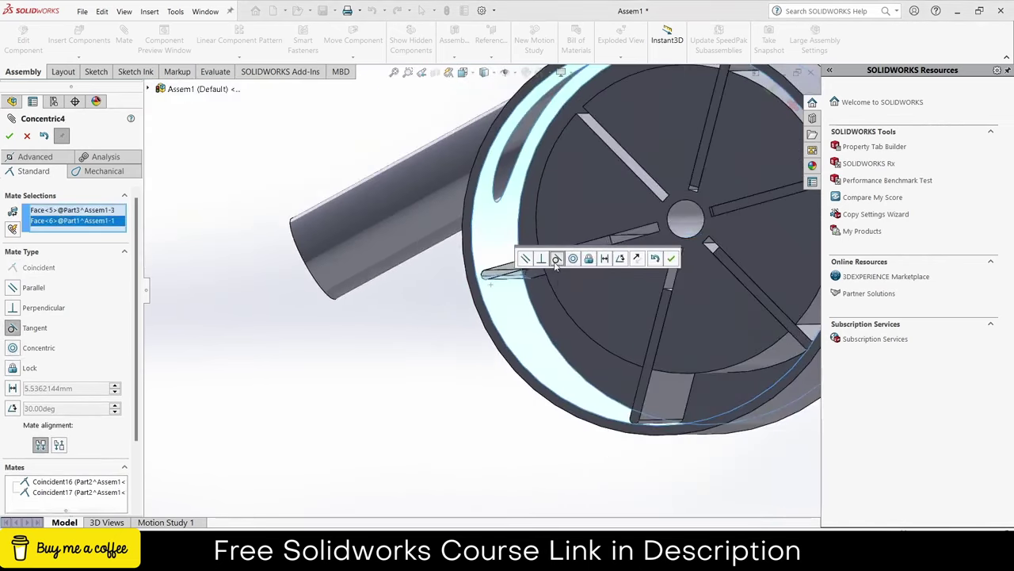
Confirm the tangent mate, then mate the next blade's faces coincident to the wheel spoke and front face.
left_click(672, 260)
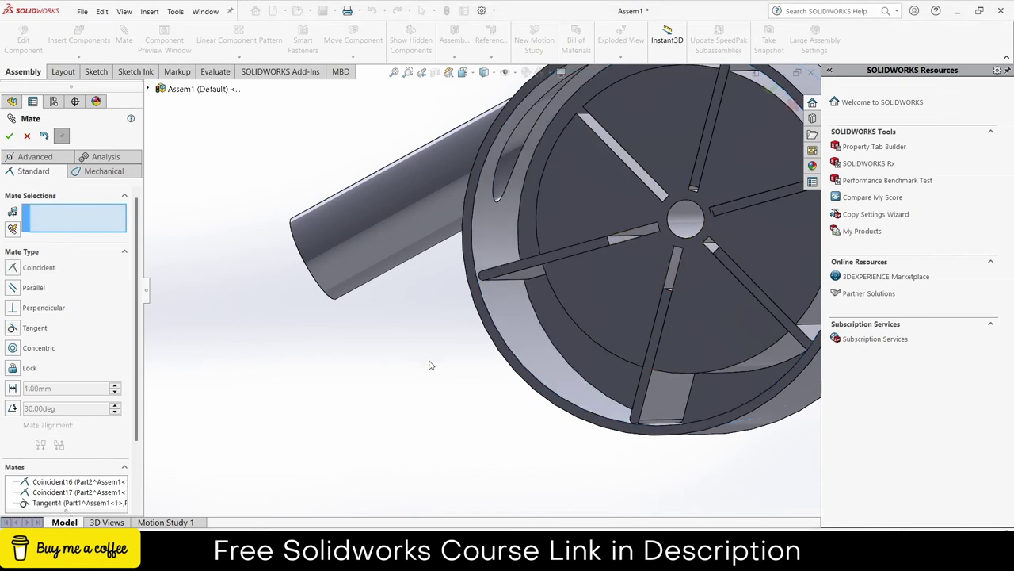
scroll(537, 214, "down", 2)
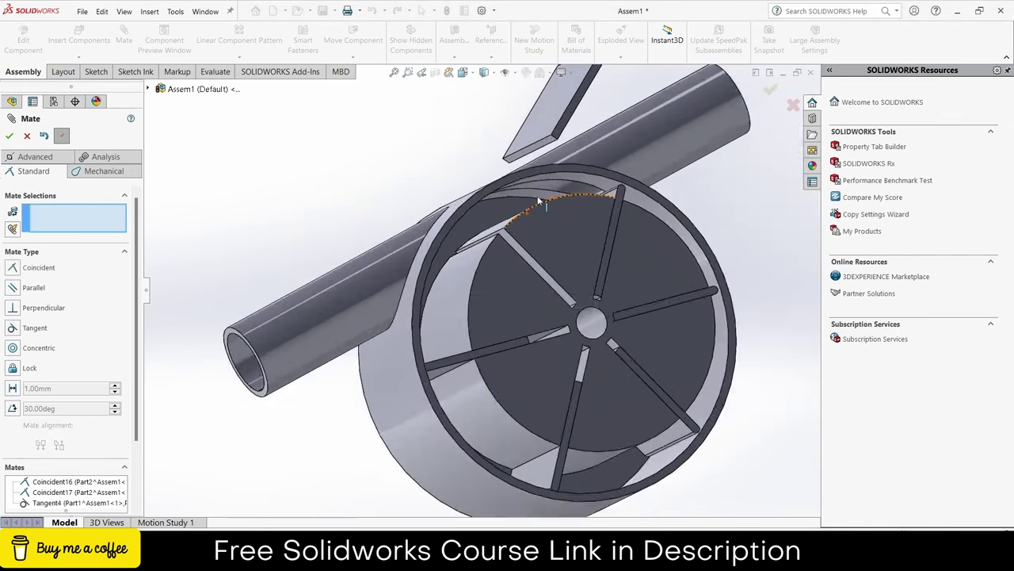
scroll(536, 213, "down", 2)
scroll(531, 182, "up", 1)
left_click(529, 159)
scroll(475, 309, "down", 1)
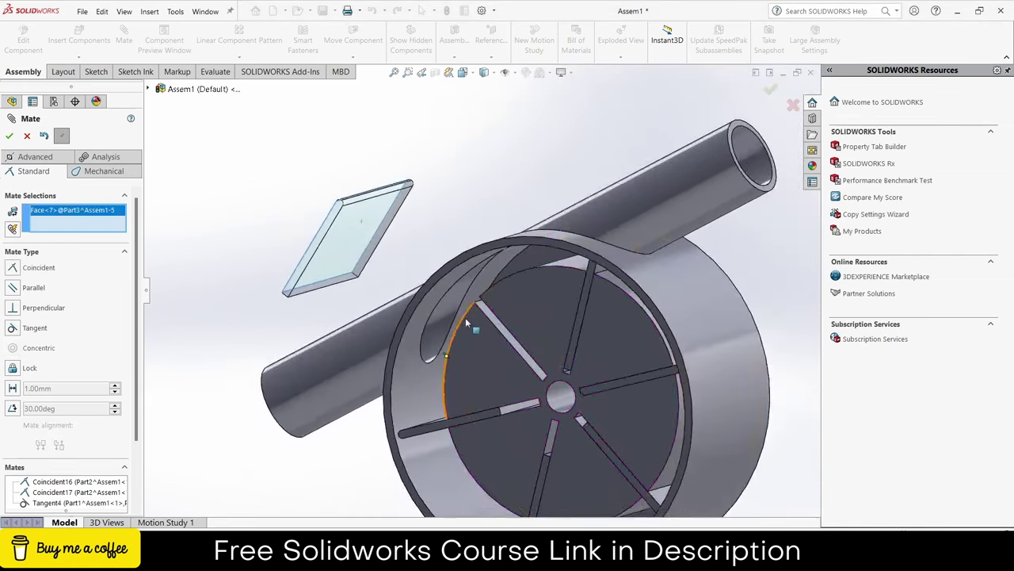
scroll(465, 317, "down", 3)
left_click(509, 309)
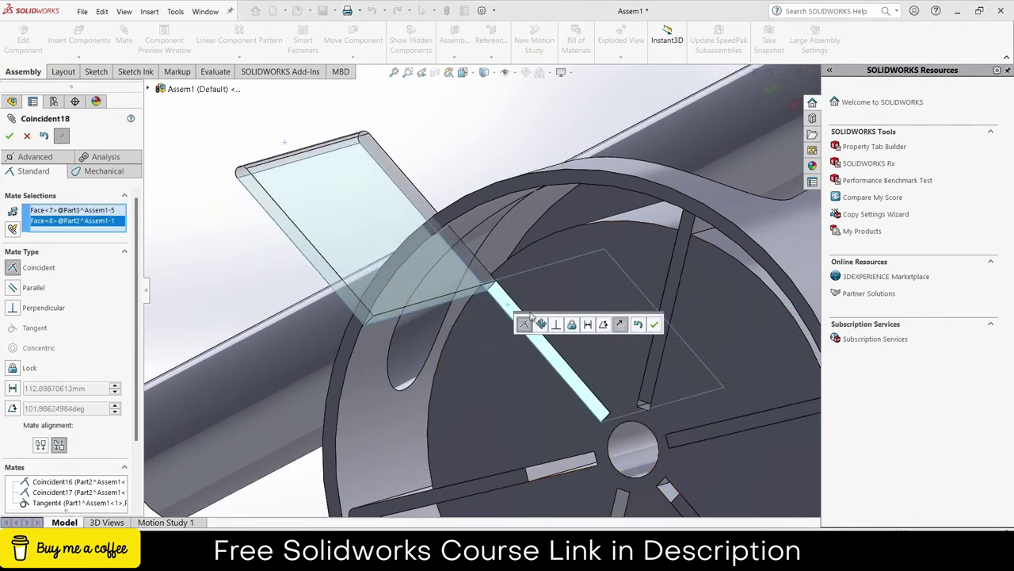
left_click(655, 324)
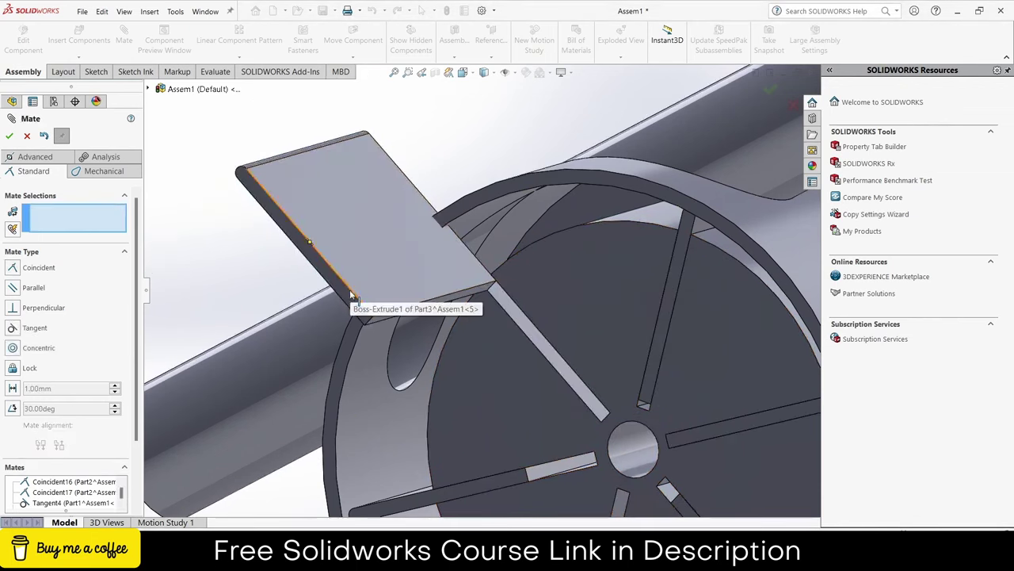
left_click(361, 300)
left_click(486, 383)
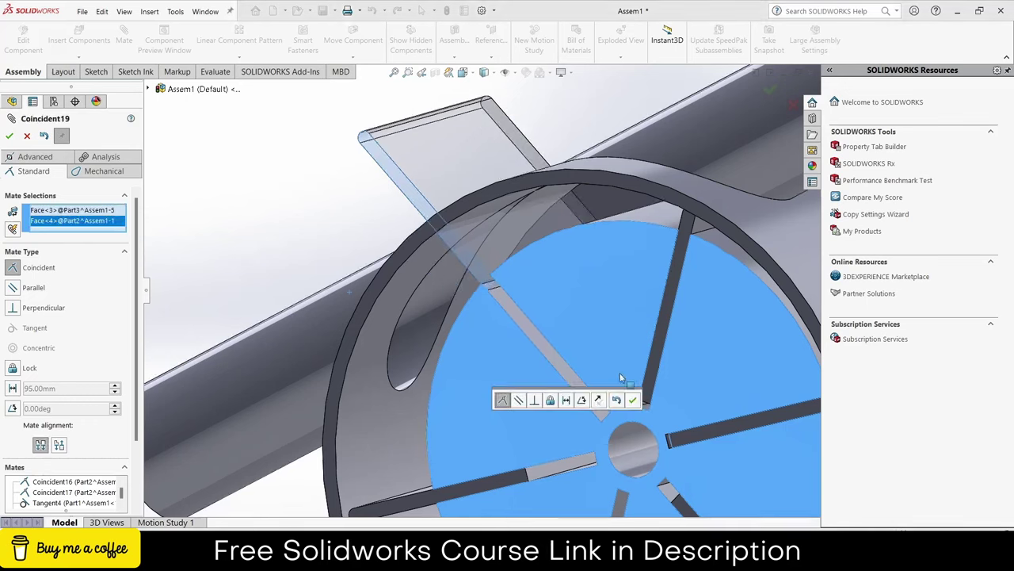
left_click(633, 399)
Make the blade plate tangent to the wheel rim.
middle_click_drag(584, 364, 390, 176)
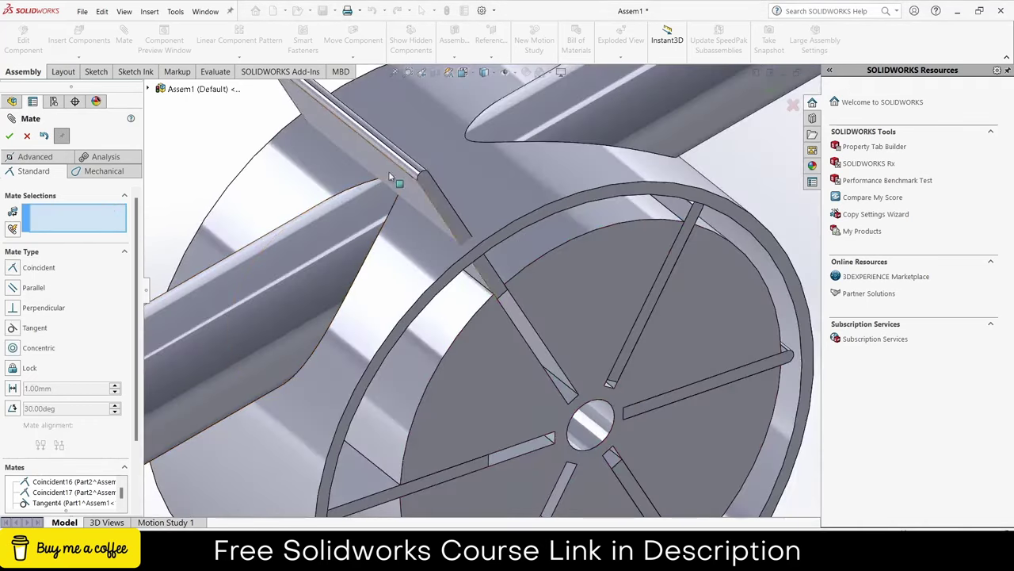
left_click(411, 173)
middle_click_drag(452, 253, 443, 280)
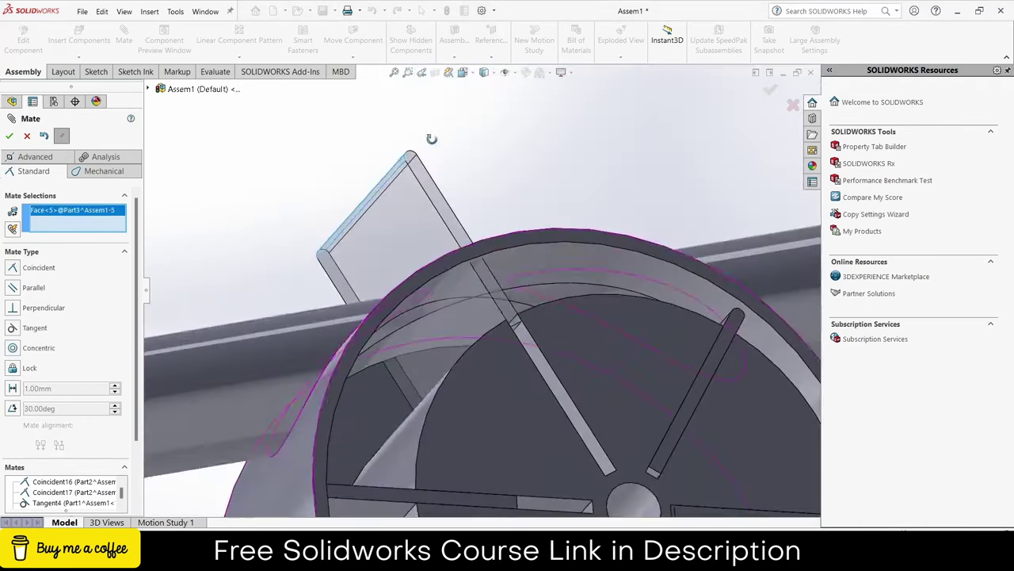
left_click(443, 285)
scroll(475, 309, "up", 3)
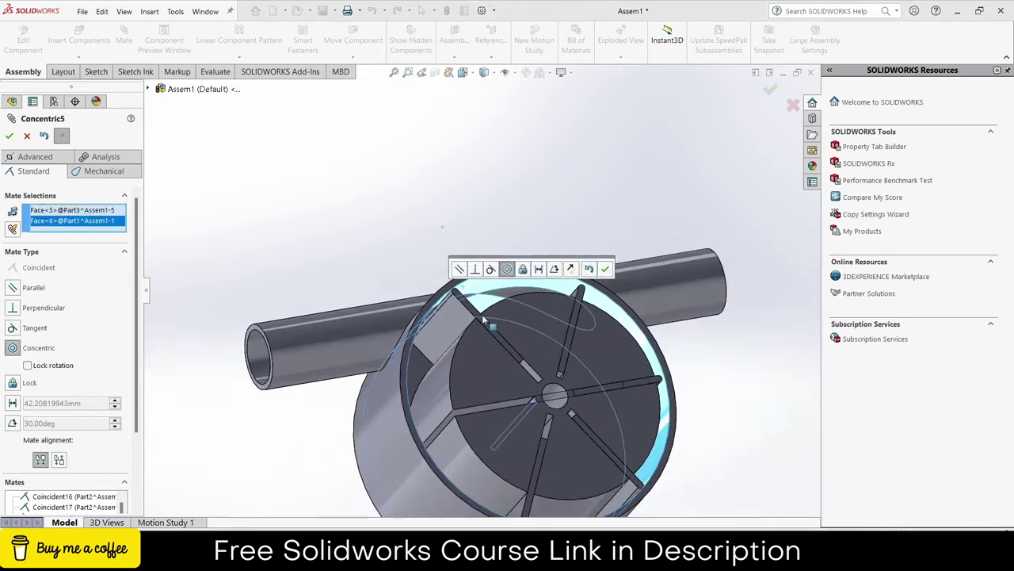
left_click(491, 270)
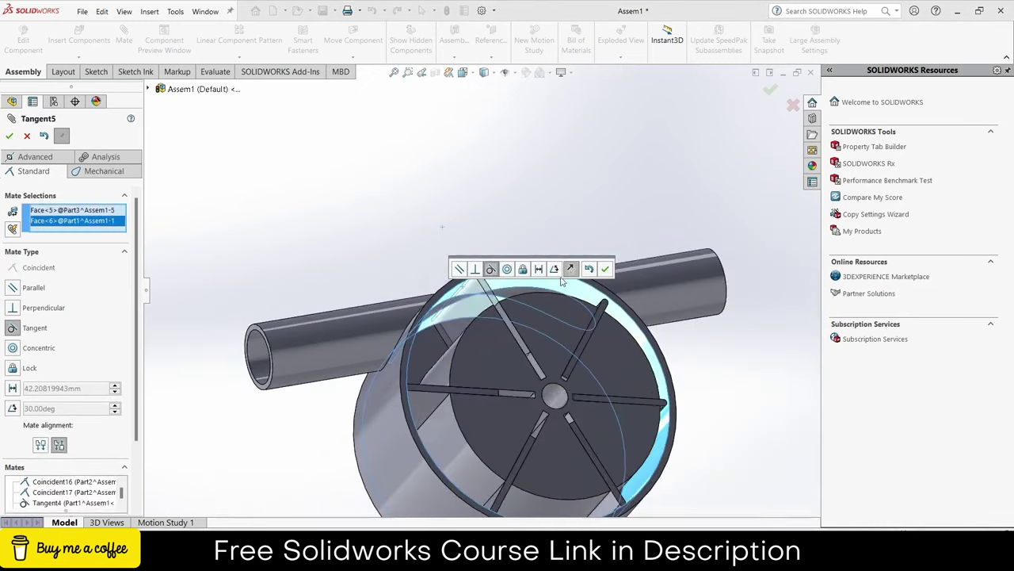
left_click(605, 270)
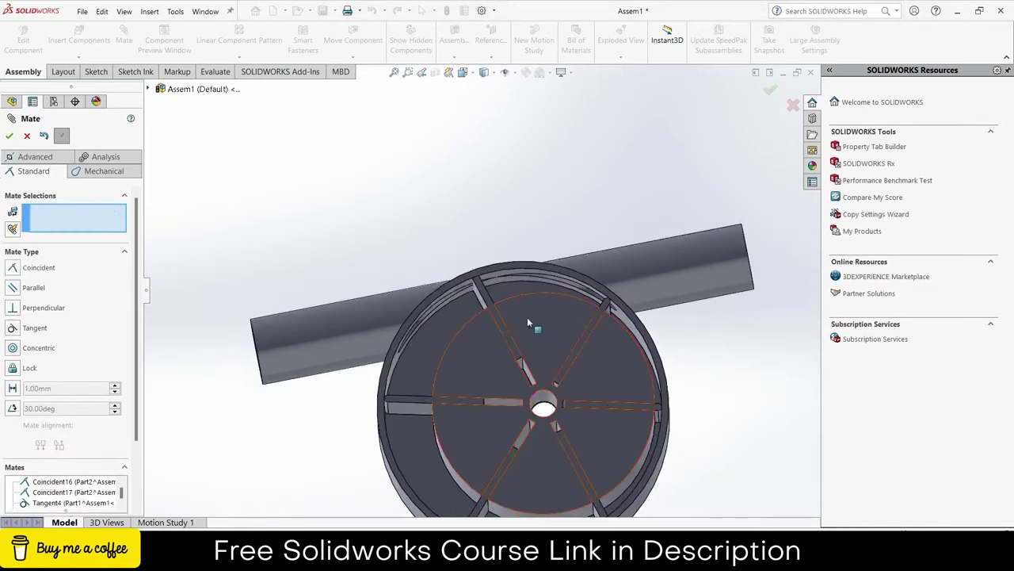
Orbit and zoom to view the wheel head-on with its seated blades.
scroll(527, 315, "up", 3)
left_click_drag(527, 333, 532, 351)
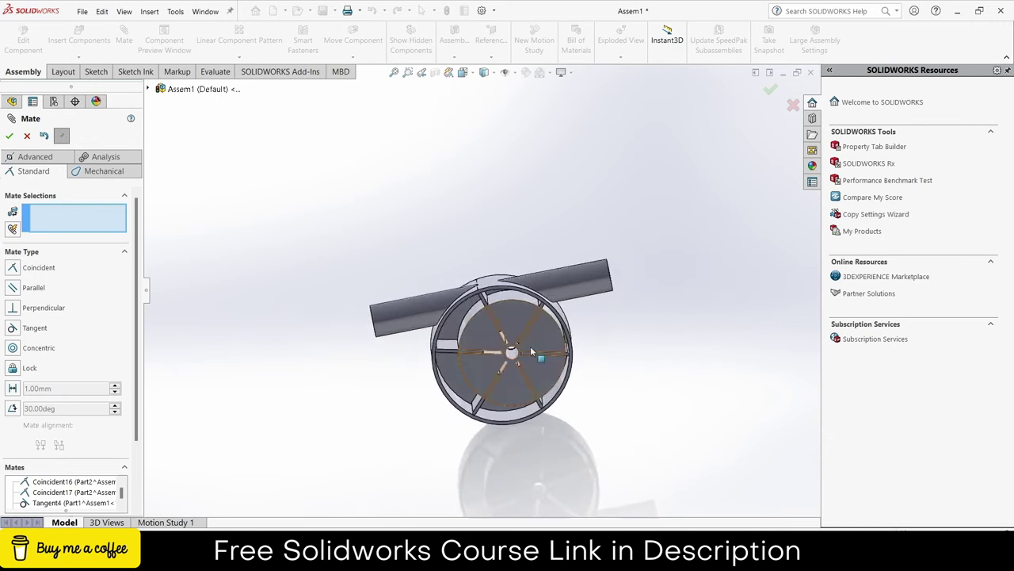
scroll(486, 347, "down", 1)
scroll(486, 348, "down", 1)
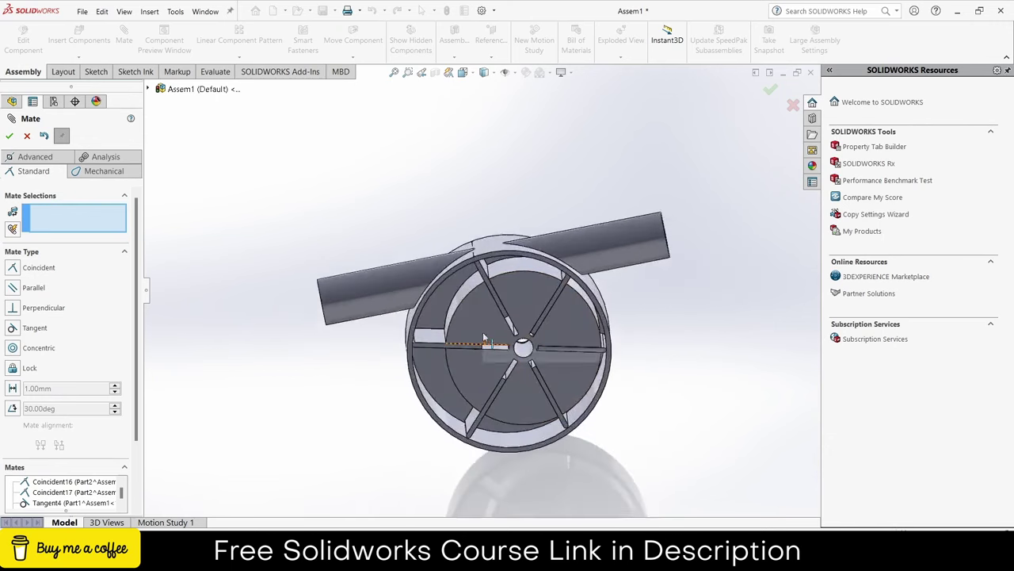
scroll(486, 348, "down", 1)
scroll(483, 303, "down", 1)
left_click_drag(483, 304, 482, 314)
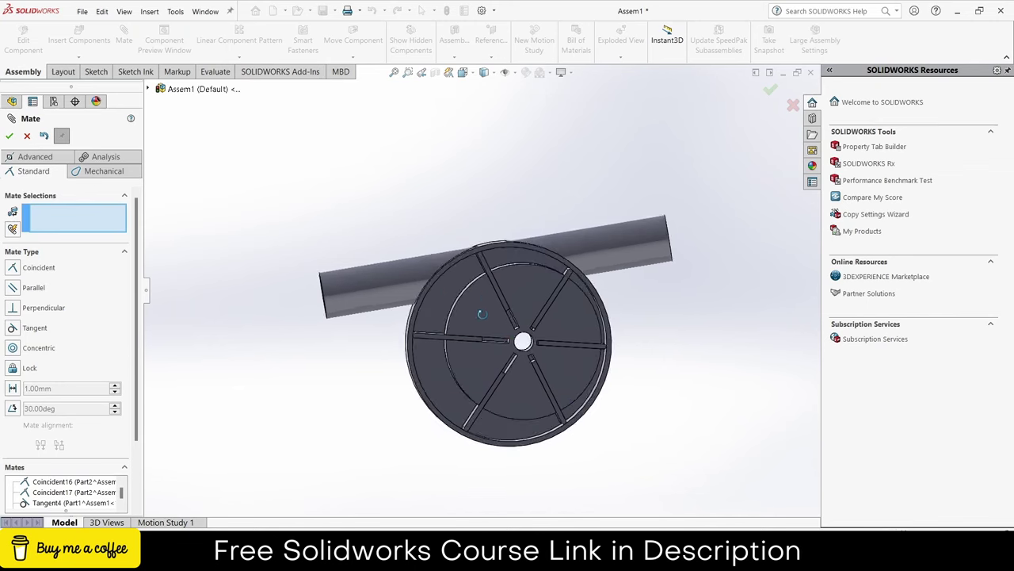
Finish mating, then edit the pipe part and start a sketch on its Front Plane.
left_click(9, 137)
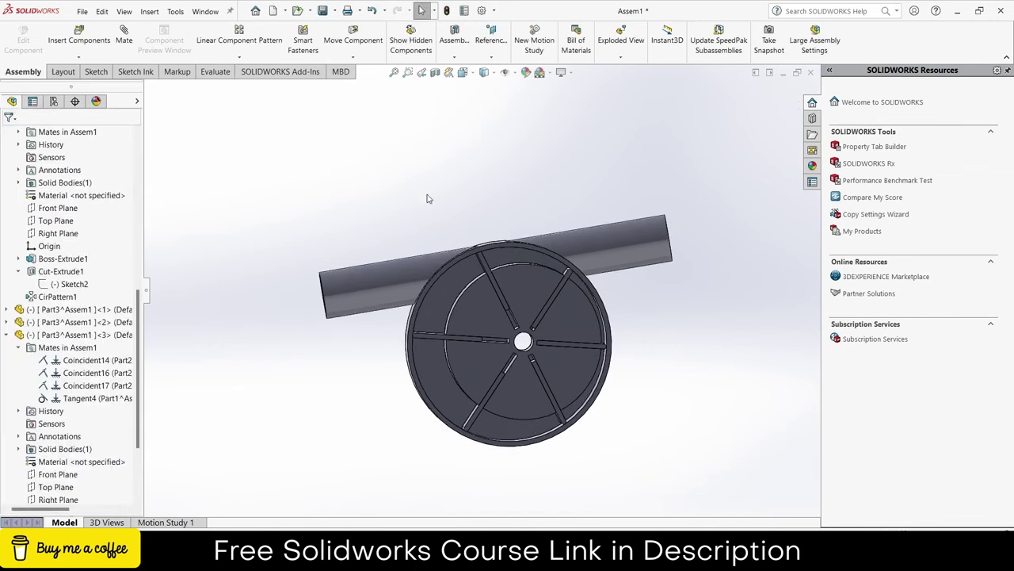
scroll(575, 254, "down", 2)
left_click(669, 290)
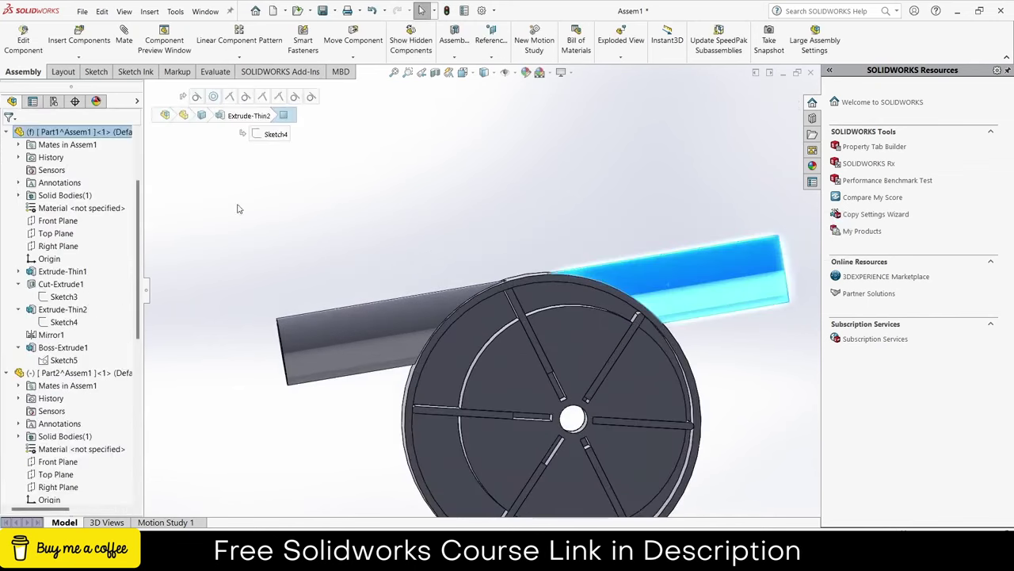
left_click(9, 44)
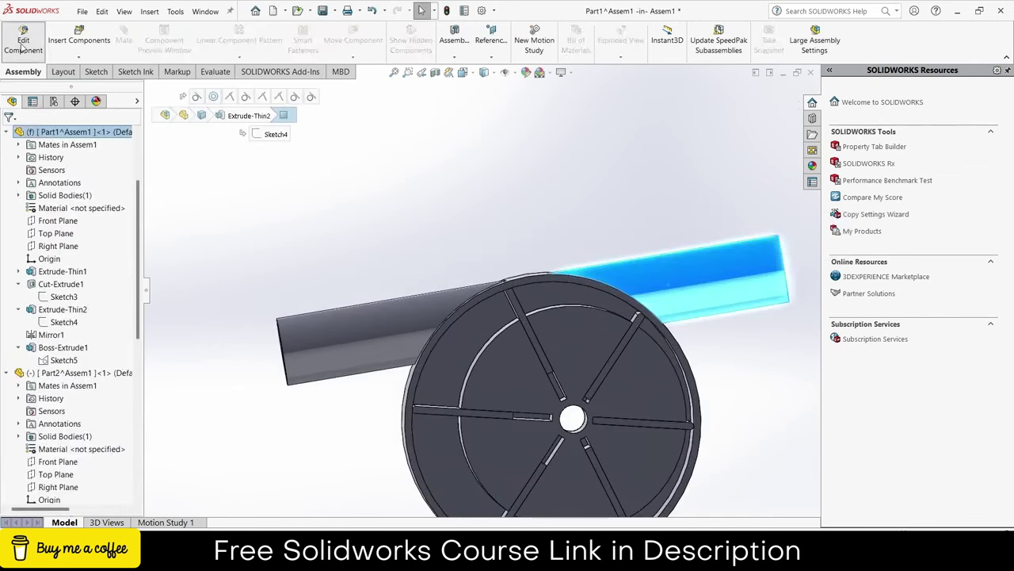
left_click(56, 221)
left_click(57, 204)
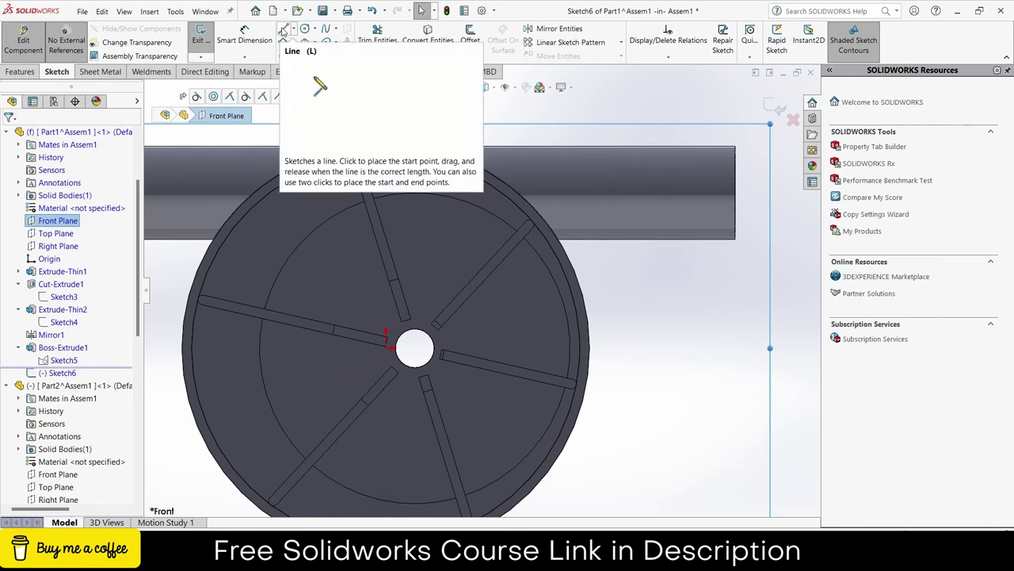
Draw a closed arrow outline with lines near the pipe's right end.
left_click(283, 30)
left_click(691, 187)
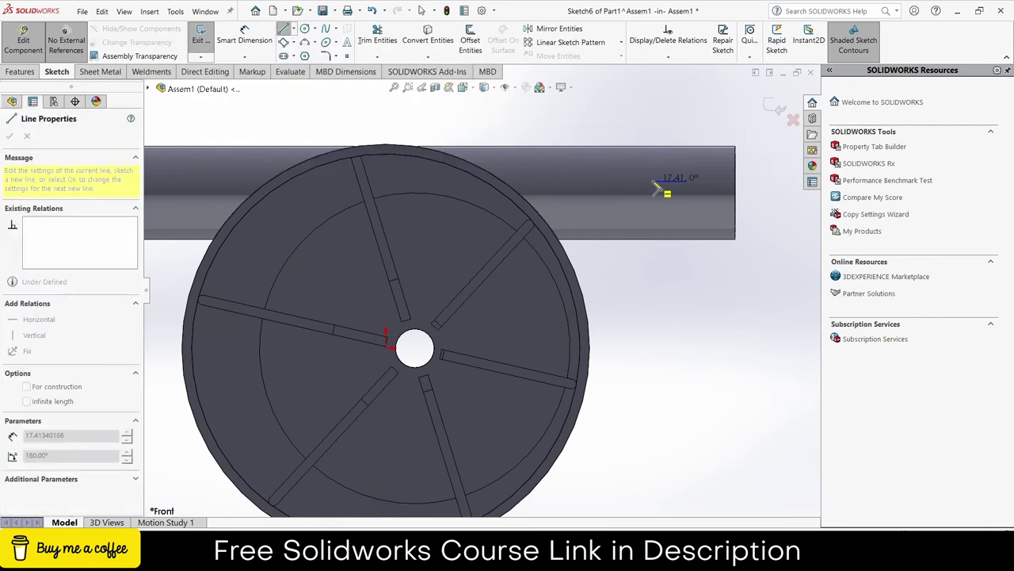
left_click(614, 190)
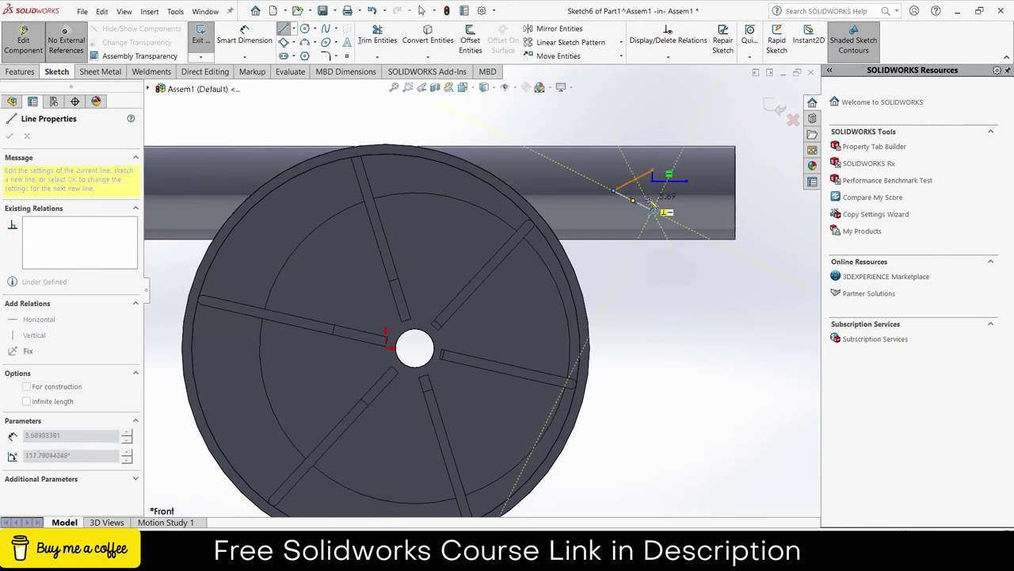
left_click(652, 204)
left_click(686, 203)
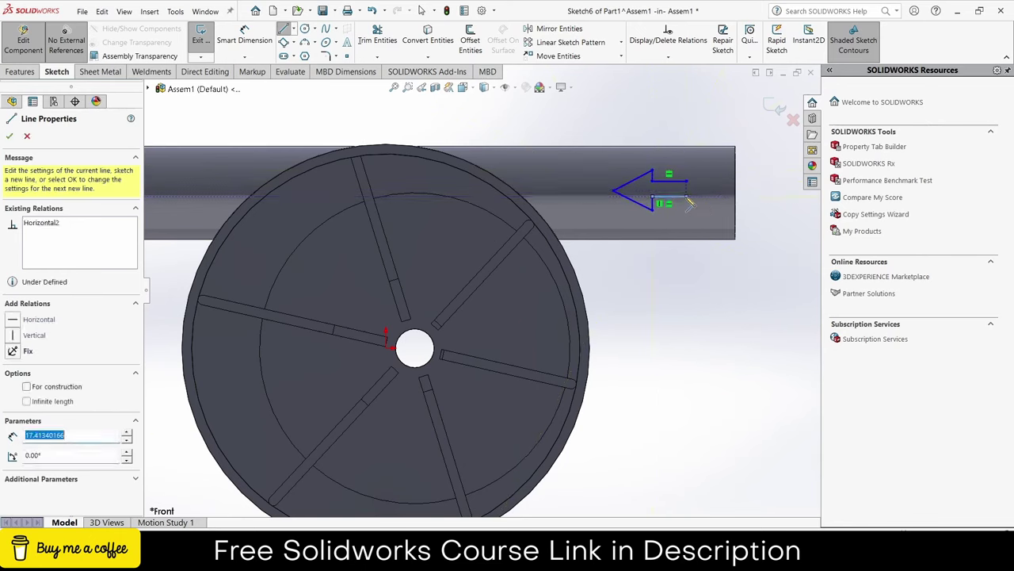
left_click(690, 190)
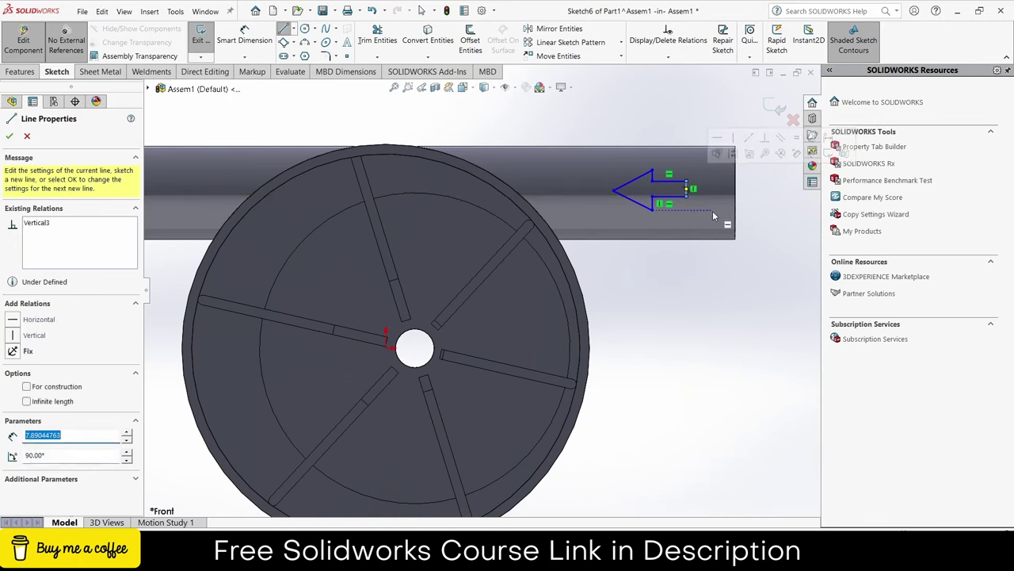
key("Escape")
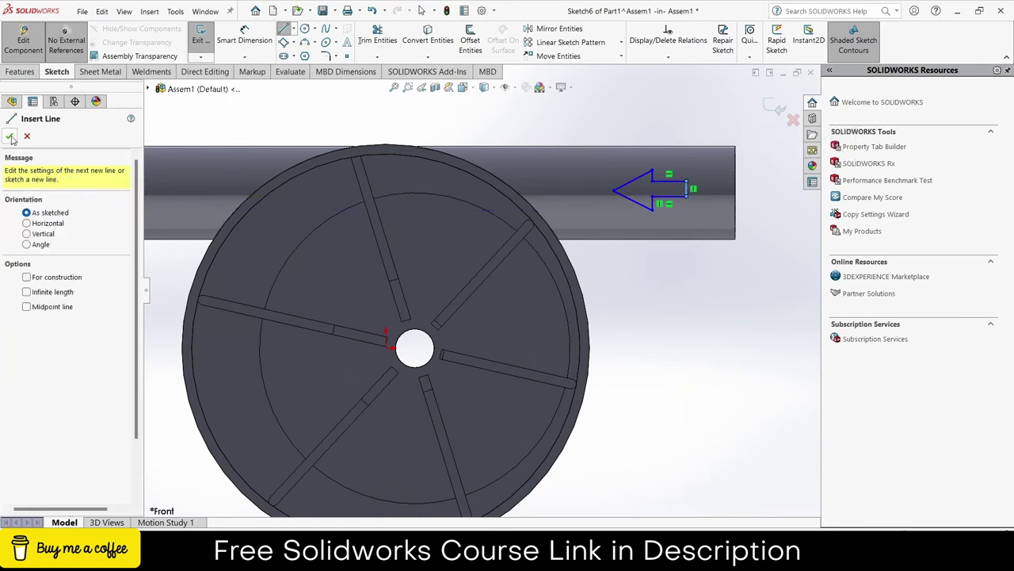
scroll(485, 202, "up", 3)
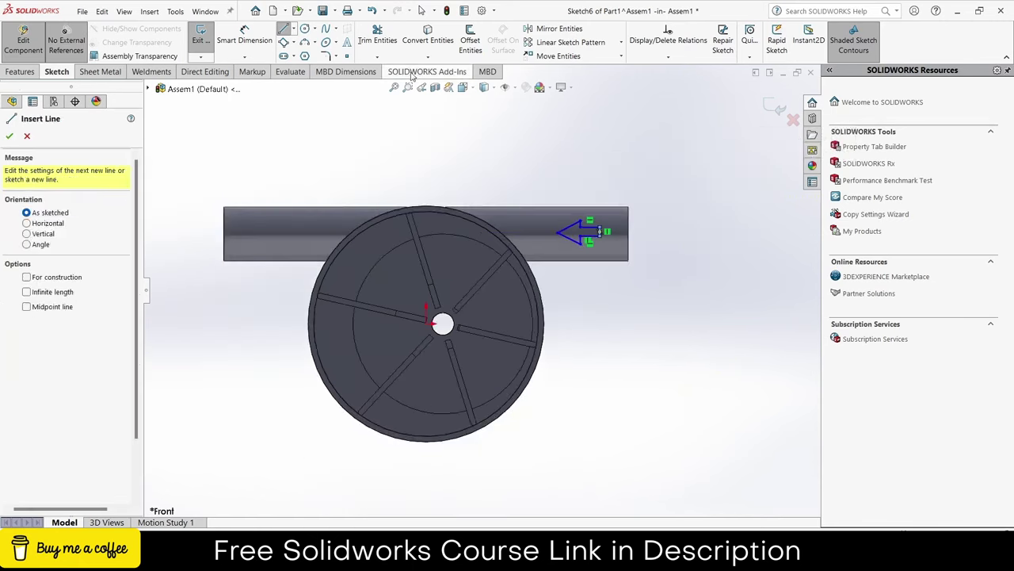
Start a reversed-direction Linear Sketch Pattern and add the four arrow lines as entities.
left_click(623, 49)
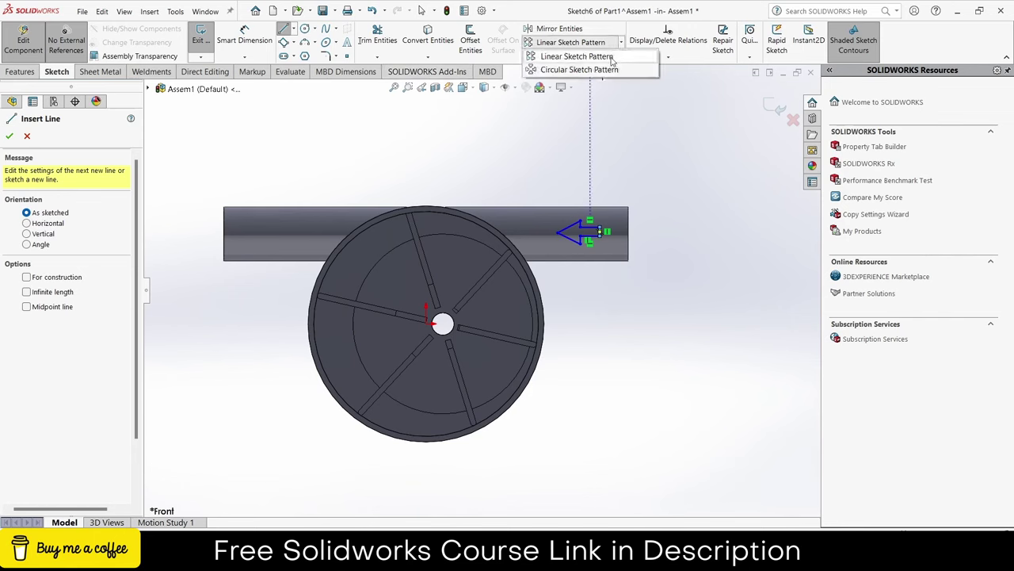
left_click(590, 61)
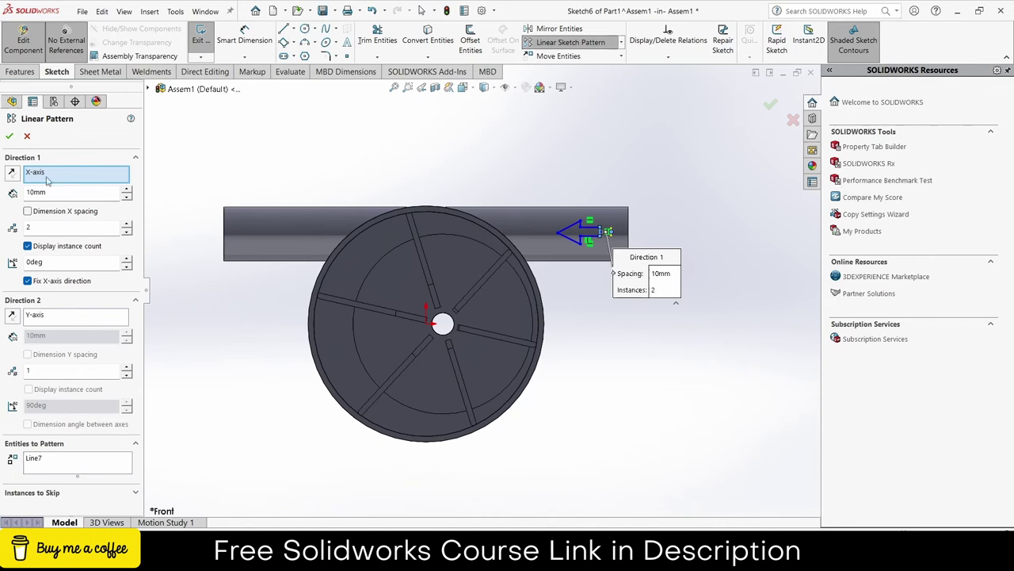
left_click(127, 189)
left_click(127, 189)
left_click(127, 189)
left_click(127, 190)
left_click(12, 173)
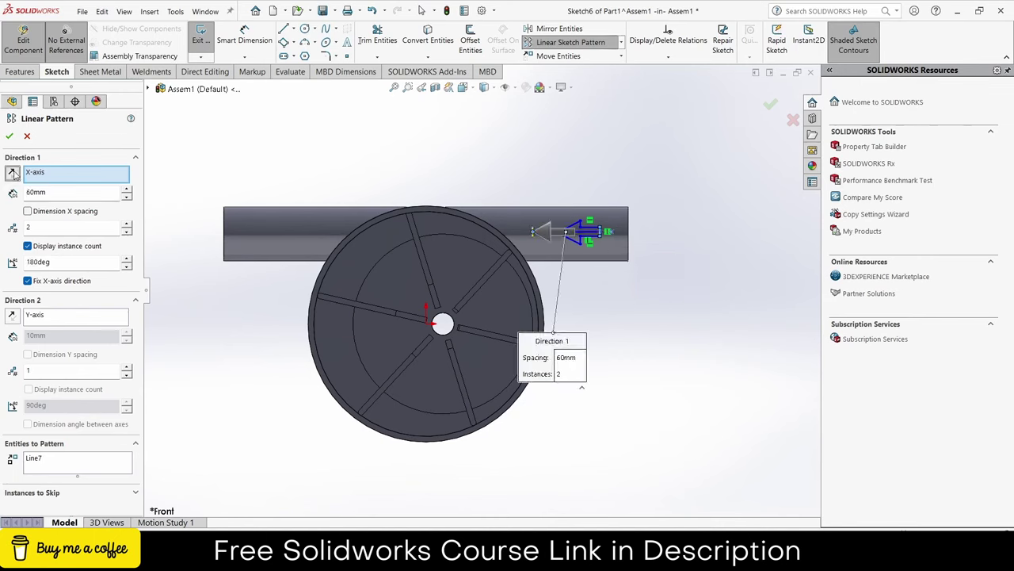
left_click(60, 470)
scroll(610, 233, "down", 3)
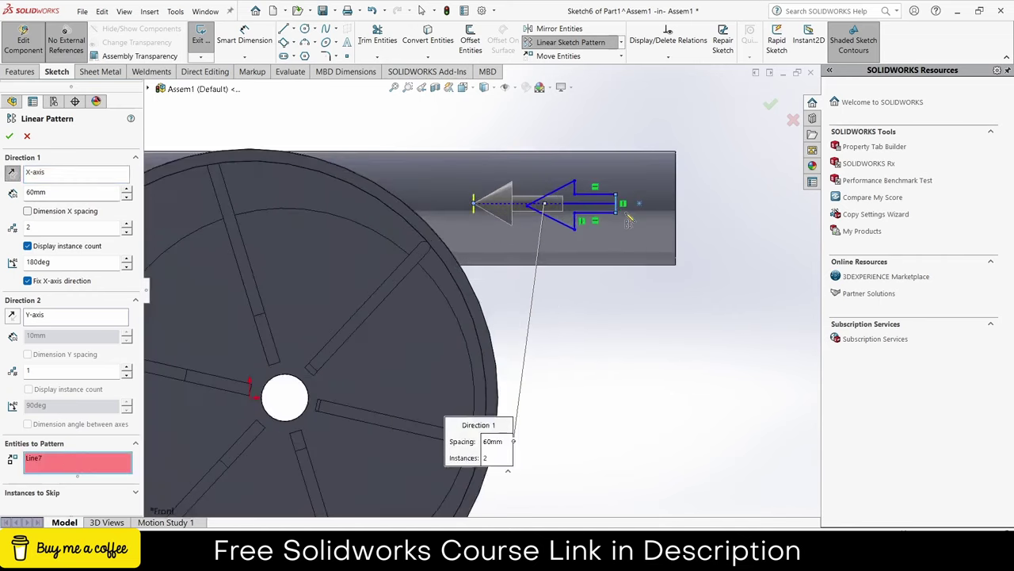
scroll(611, 234, "down", 2)
left_click(498, 247)
left_click(462, 268)
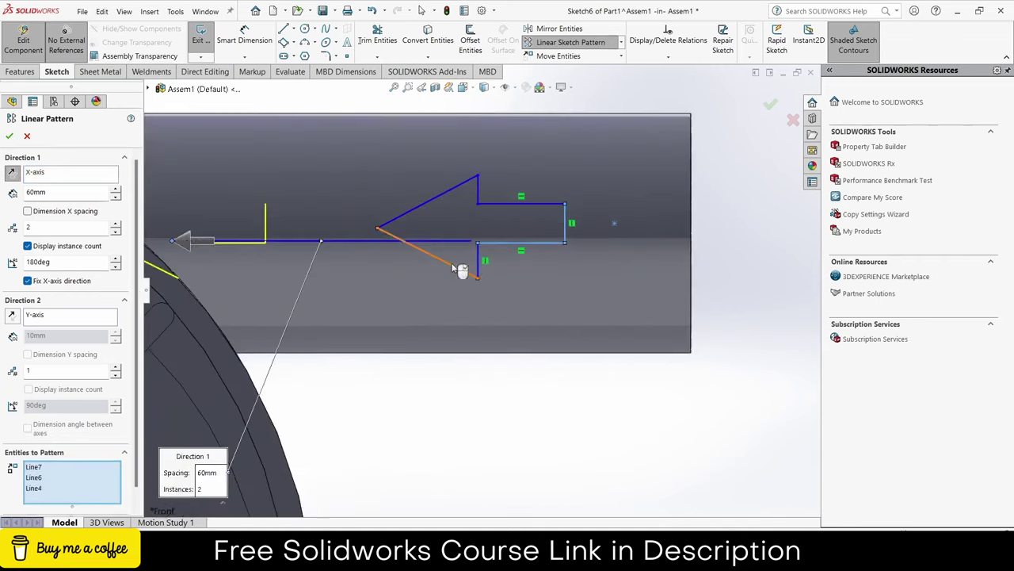
left_click(419, 211)
left_click(478, 194)
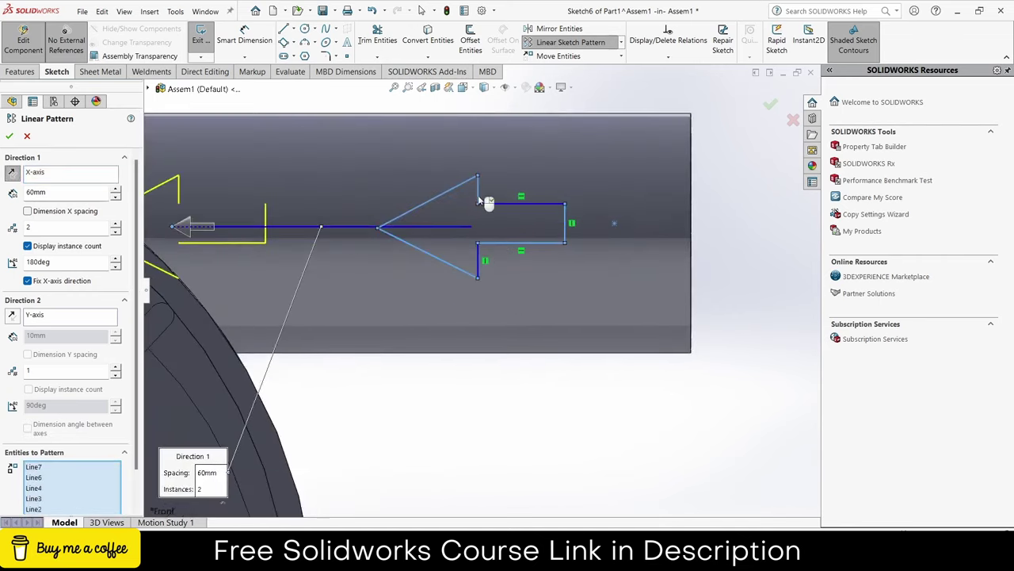
Set the pattern spacing to 250mm after trying 150mm and 300mm.
scroll(511, 242, "up", 3)
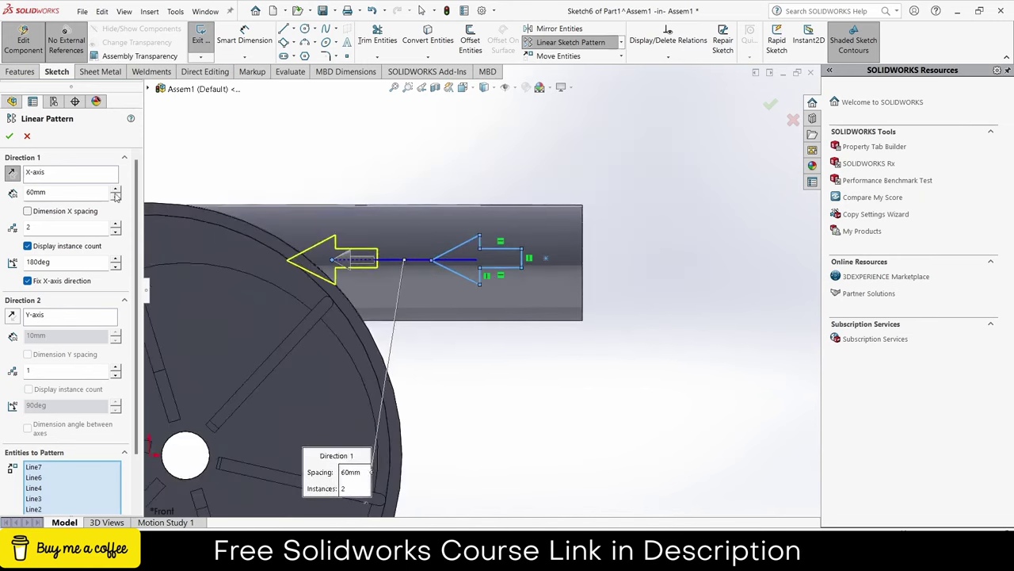
left_click_drag(111, 193, 4, 195)
key("Return")
scroll(296, 266, "up", 2)
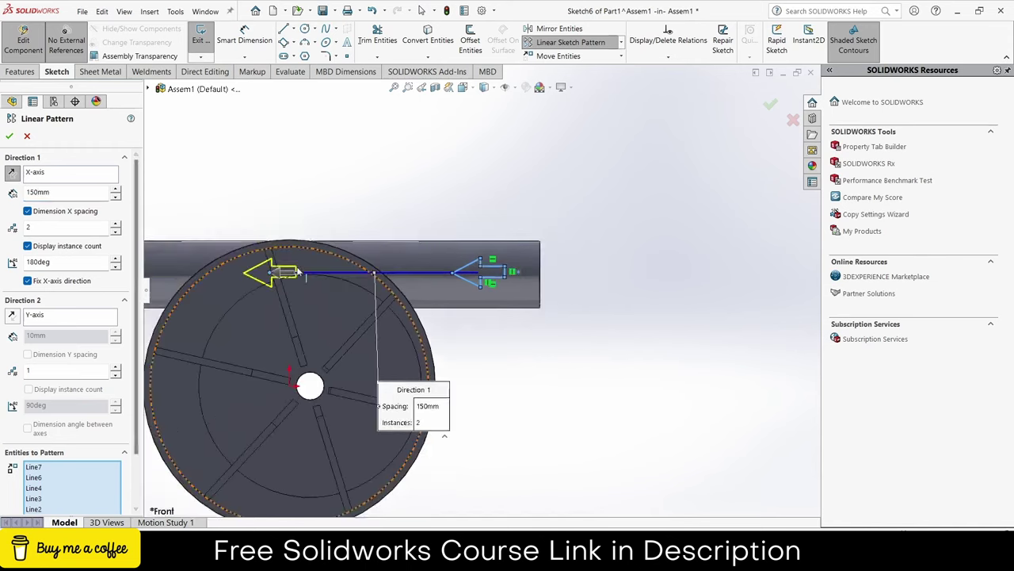
scroll(297, 266, "up", 2)
scroll(249, 277, "down", 4)
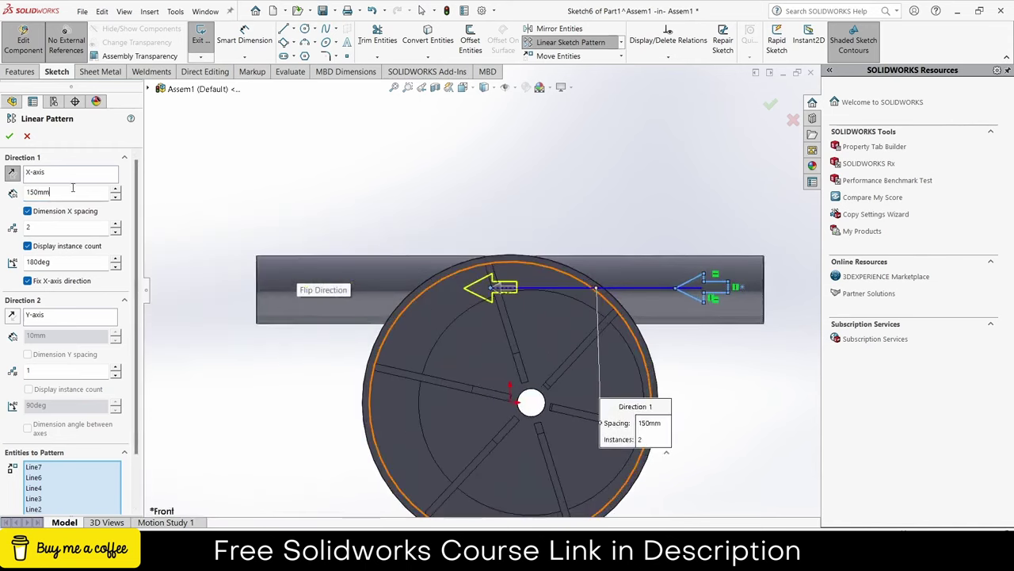
left_click_drag(72, 187, 2, 188)
type("300")
key("Return")
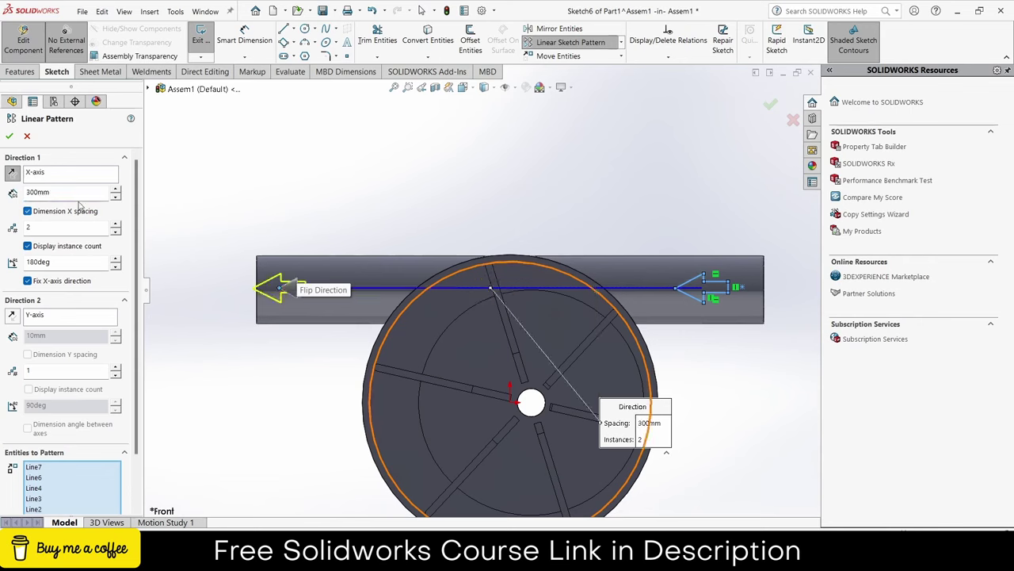
left_click_drag(71, 193, 3, 203)
type("250")
key("Return")
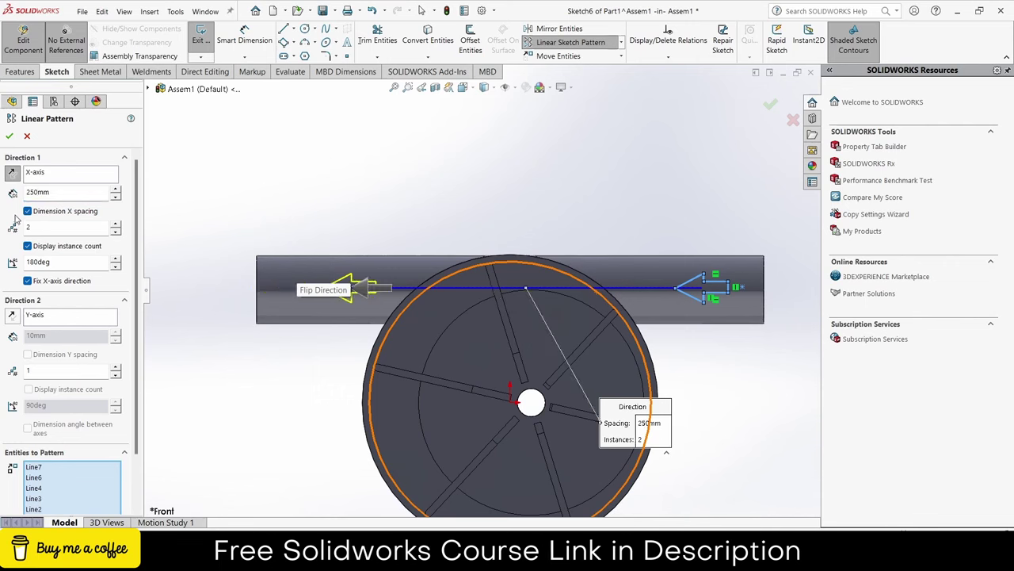
Exit the sketch and Boss-Extrude it from an offset start Up To Surface on the pipe's outer face.
left_click(10, 135)
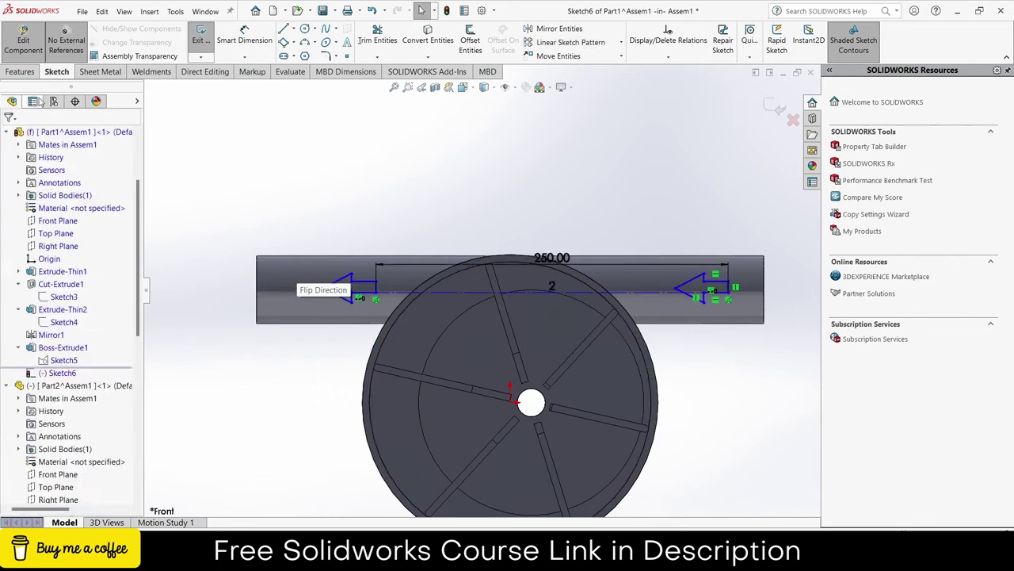
left_click(197, 40)
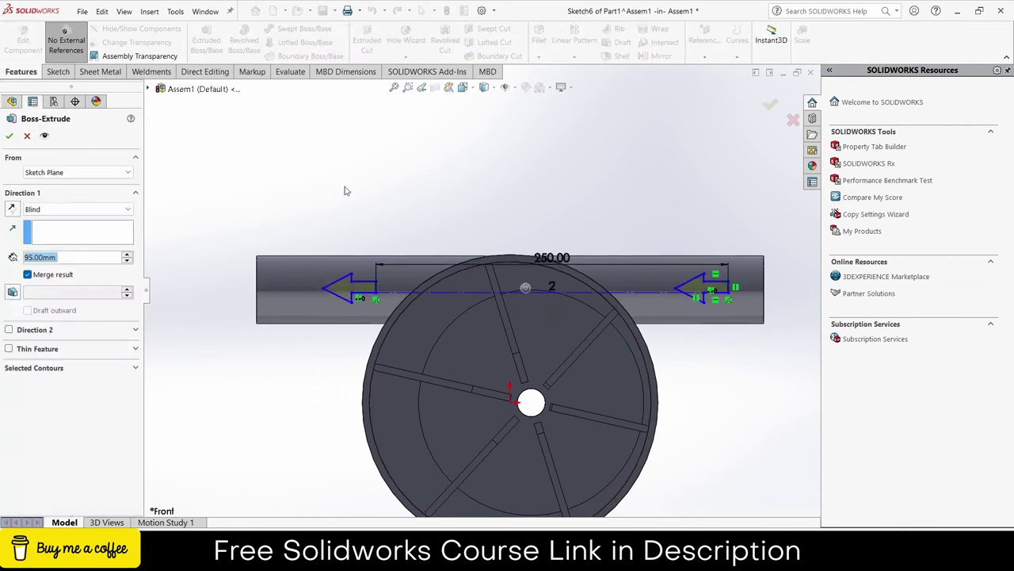
left_click(87, 172)
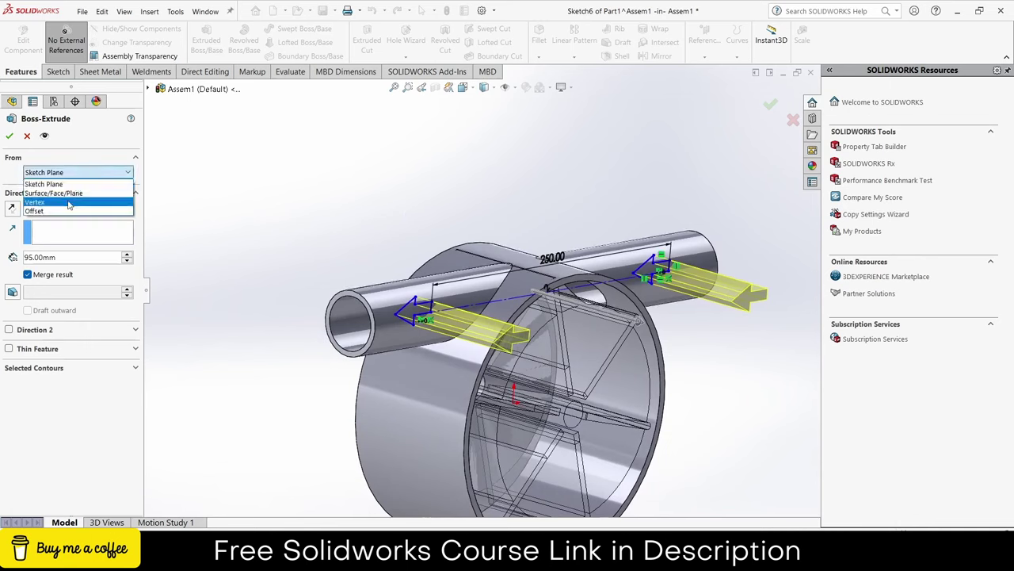
left_click(66, 211)
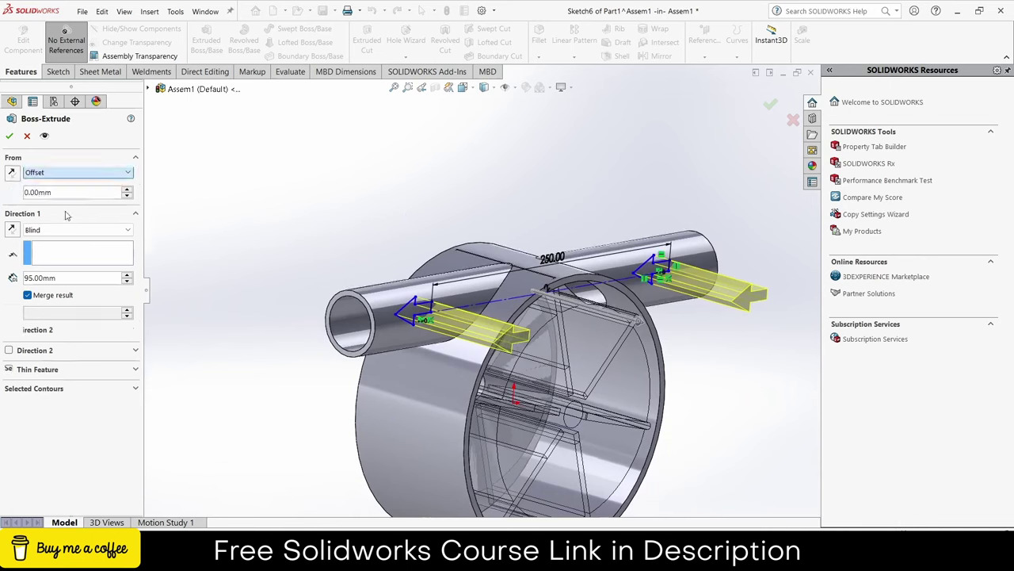
left_click(128, 192)
left_click(128, 193)
left_click(127, 193)
left_click(78, 229)
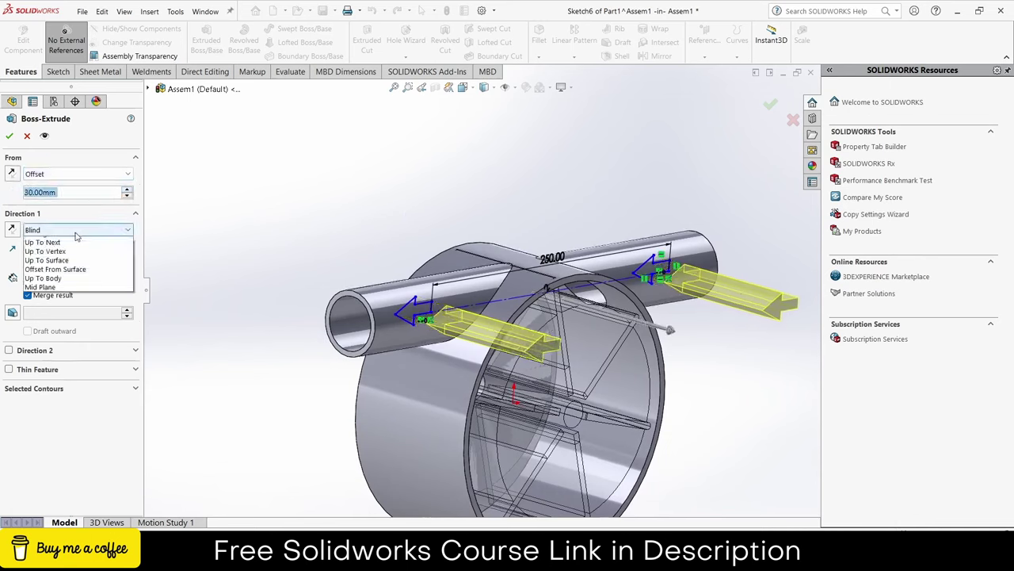
left_click(56, 273)
left_click(390, 309)
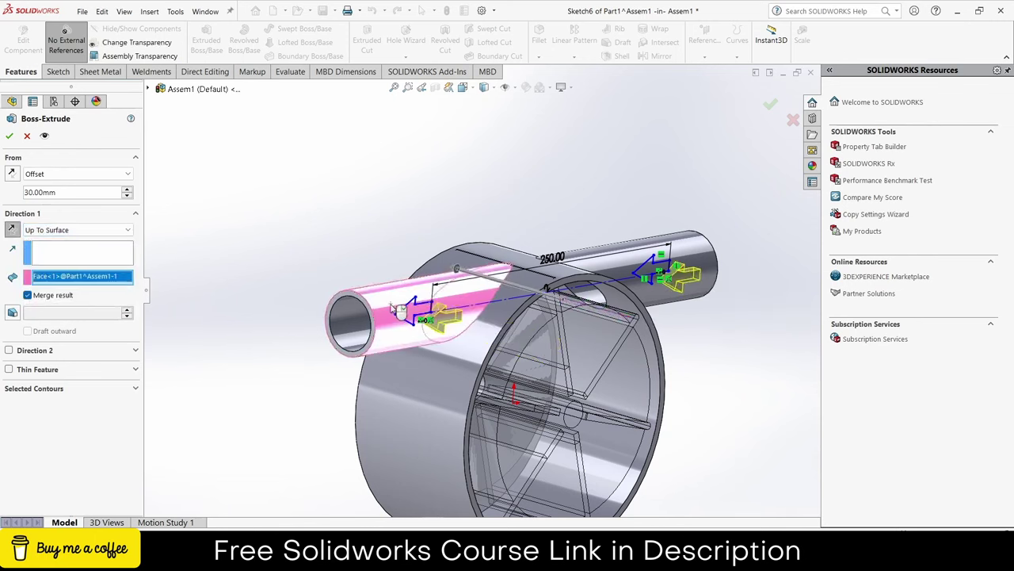
Set the start offset to 25 mm and accept the Boss-Extrude.
middle_click_drag(396, 313, 446, 328)
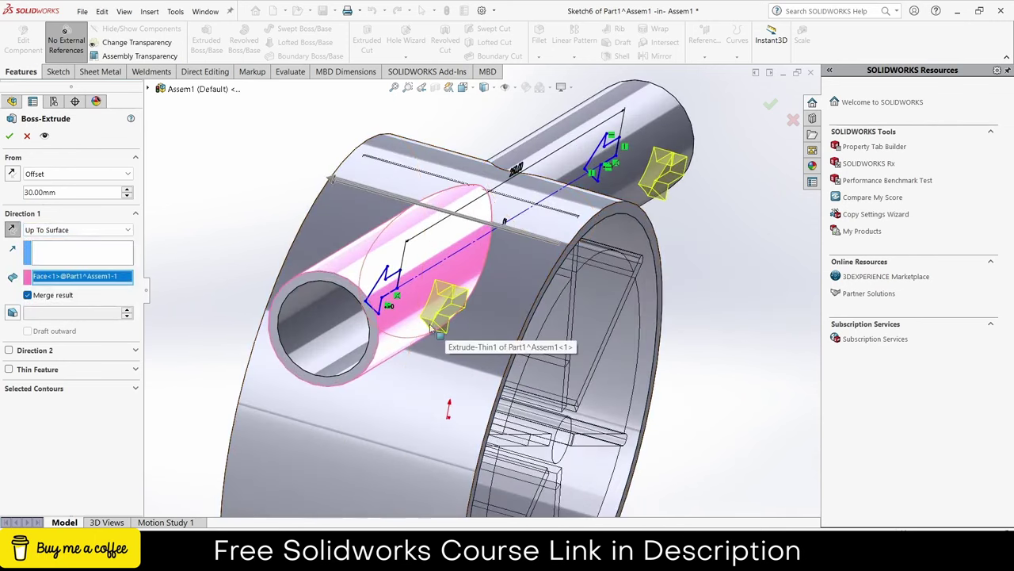
left_click_drag(80, 193, 1, 198)
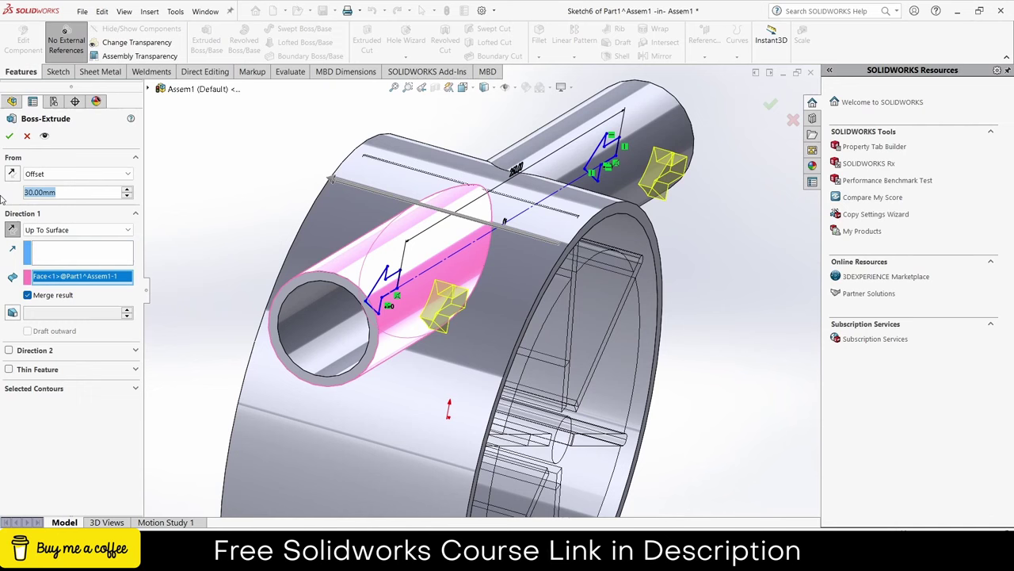
type("25")
key("Return")
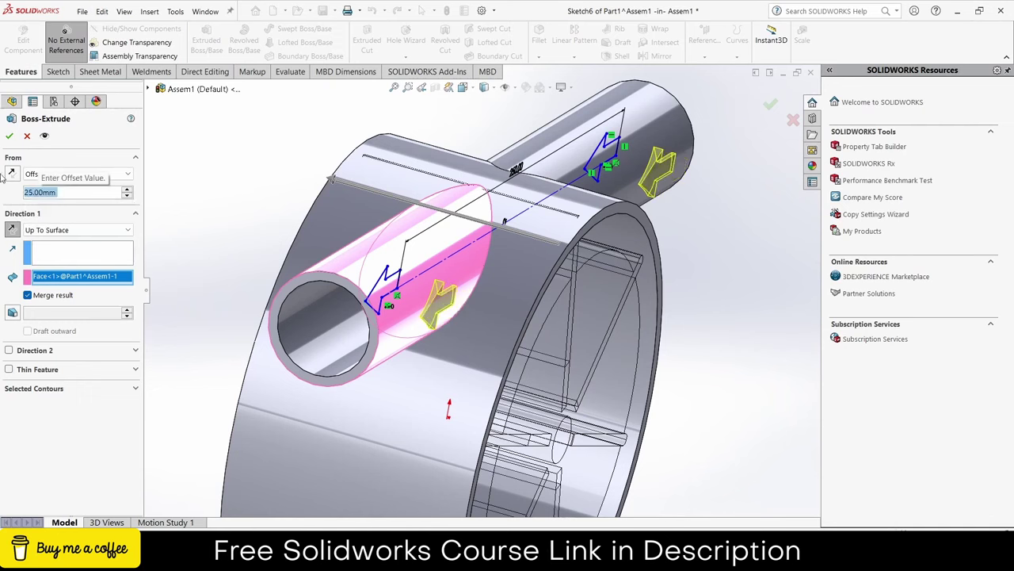
left_click(9, 136)
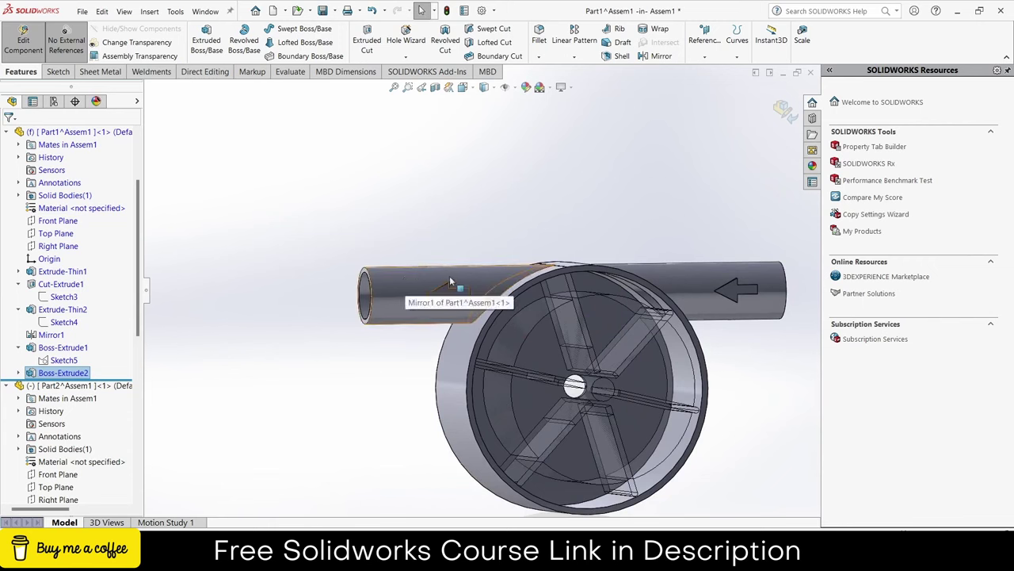
Return to the top-level assembly and spin the bladed wheel.
left_click(782, 111)
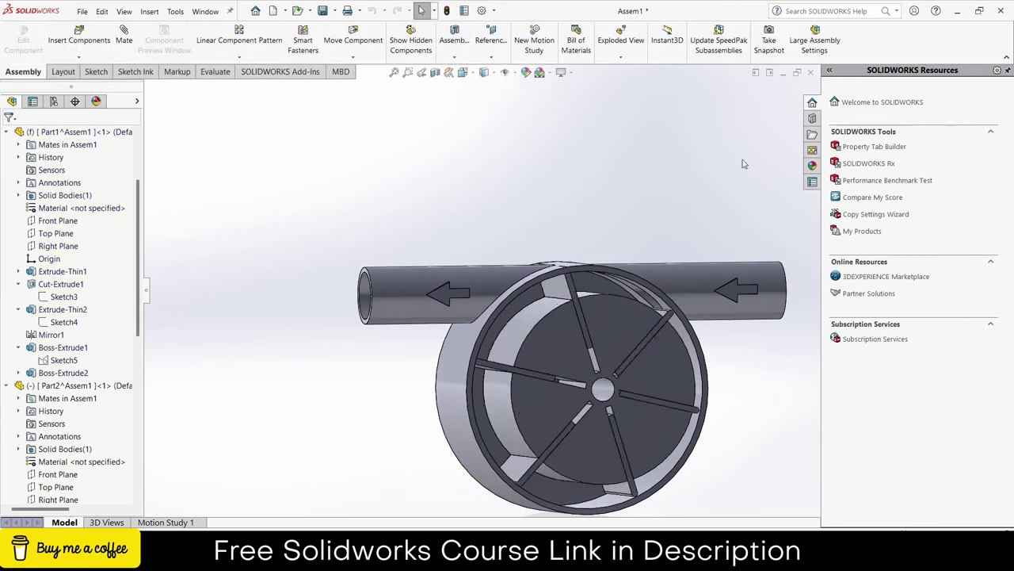
scroll(641, 330, "down", 3)
left_click(607, 337)
mouse_move(607, 336)
left_mouse_down()
mouse_move(599, 431)
mouse_move(581, 350)
mouse_move(600, 344)
mouse_move(562, 370)
left_mouse_up()
Delete the Tangent5 mate from Part3^Assem1<5>'s mates.
scroll(553, 332, "down", 4)
left_click(553, 333)
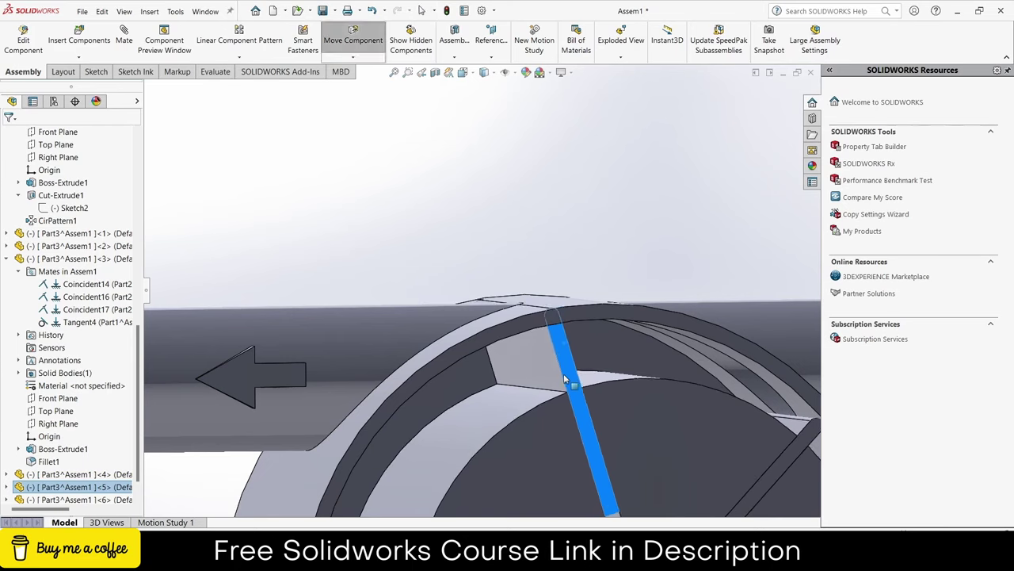
scroll(563, 370, "up", 3)
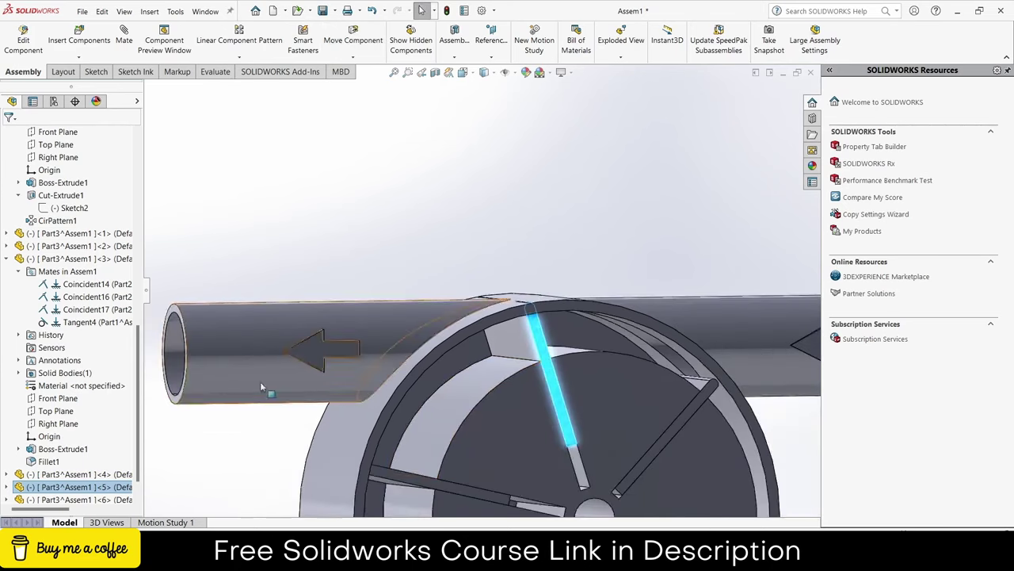
scroll(22, 437, "down", 1)
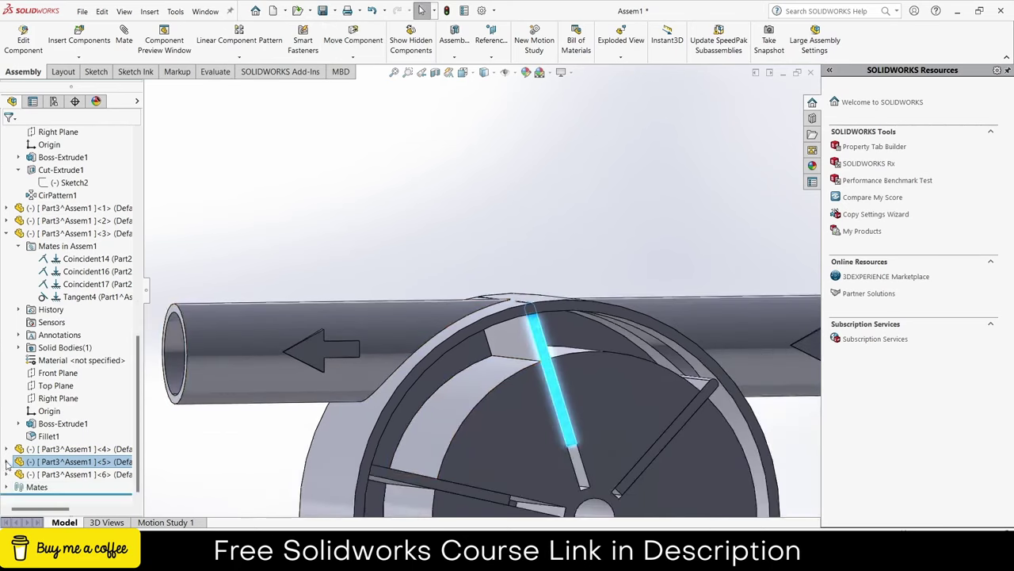
left_click(6, 461)
left_click(19, 347)
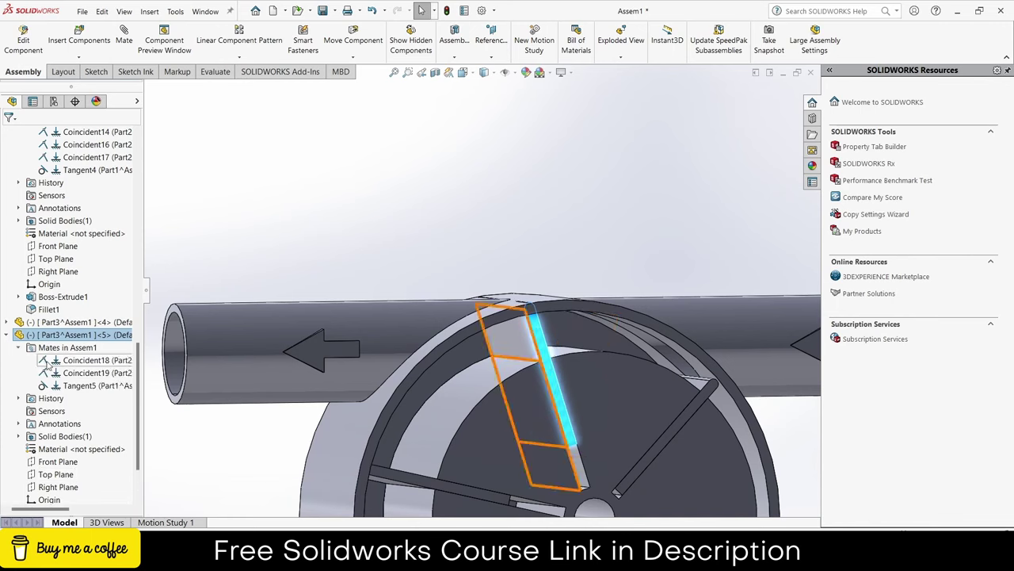
left_click(75, 385)
right_click(75, 386)
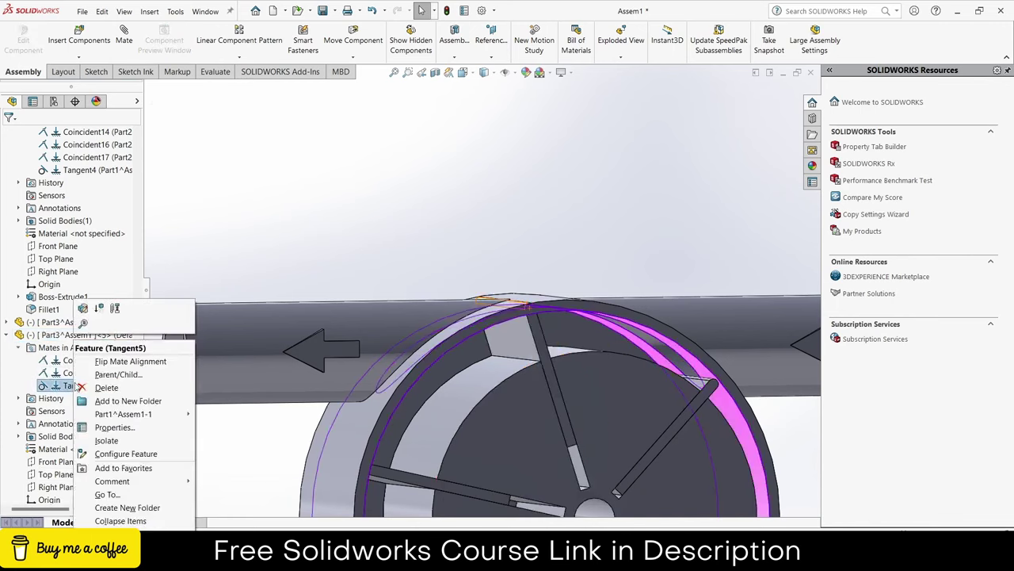
left_click(107, 324)
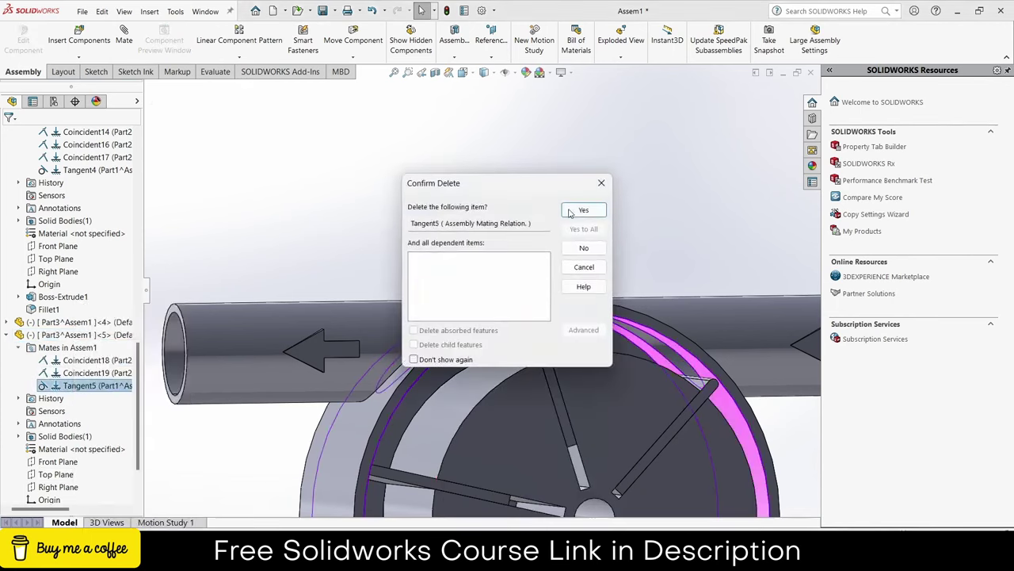
left_click(582, 211)
Drag the freed blade lower in the housing and start a new mate.
scroll(509, 369, "down", 5)
left_click(483, 382)
left_click_drag(482, 382, 495, 435)
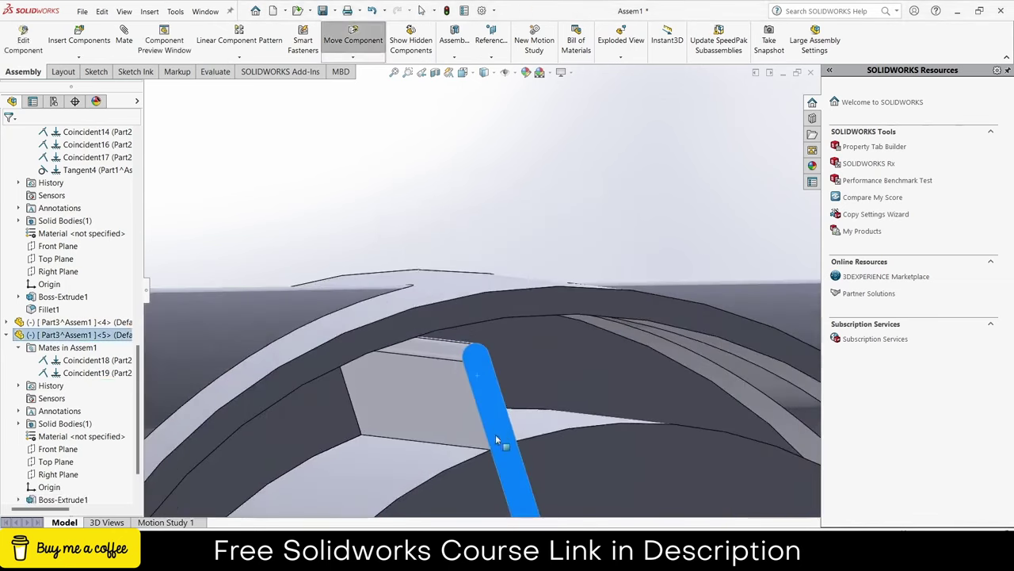
left_click(503, 237)
left_click(124, 39)
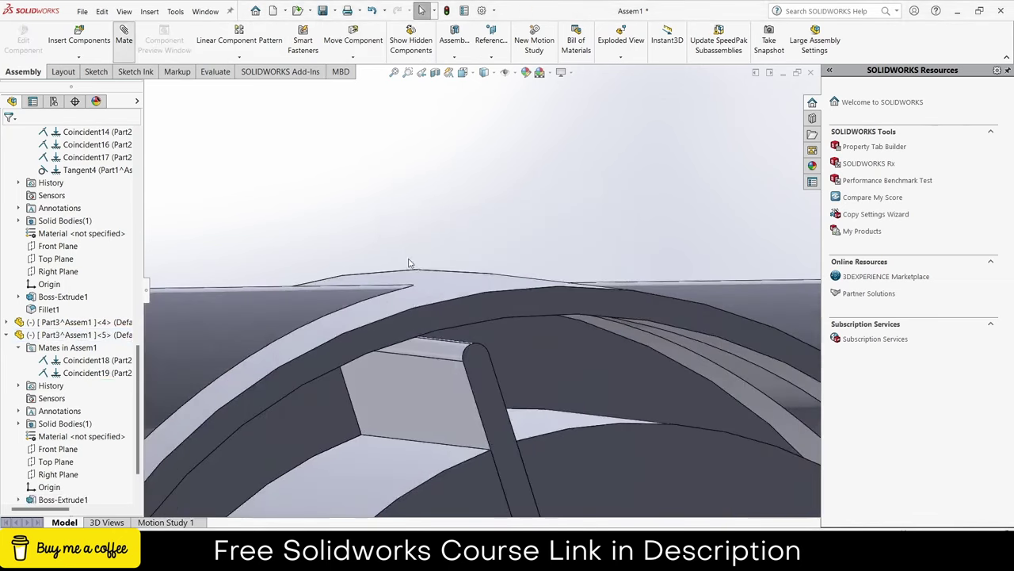
mouse_move(389, 245)
middle_mouse_down()
mouse_move(406, 209)
mouse_move(451, 239)
middle_mouse_up()
Mate the fifth blade's side face tangent to the housing rim, then close the Mate panel.
scroll(366, 176, "down", 4)
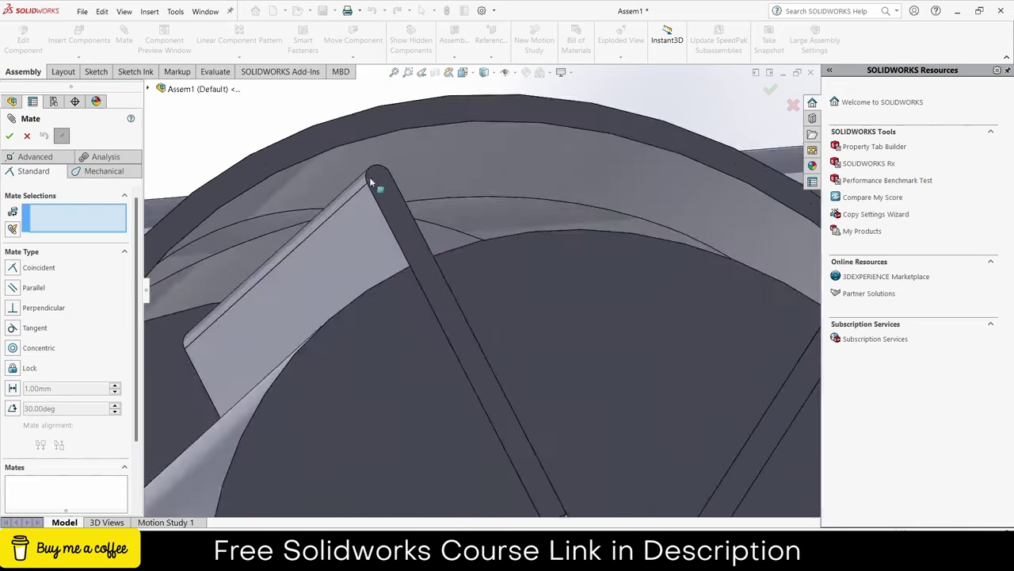
left_click(351, 197)
left_click(406, 155)
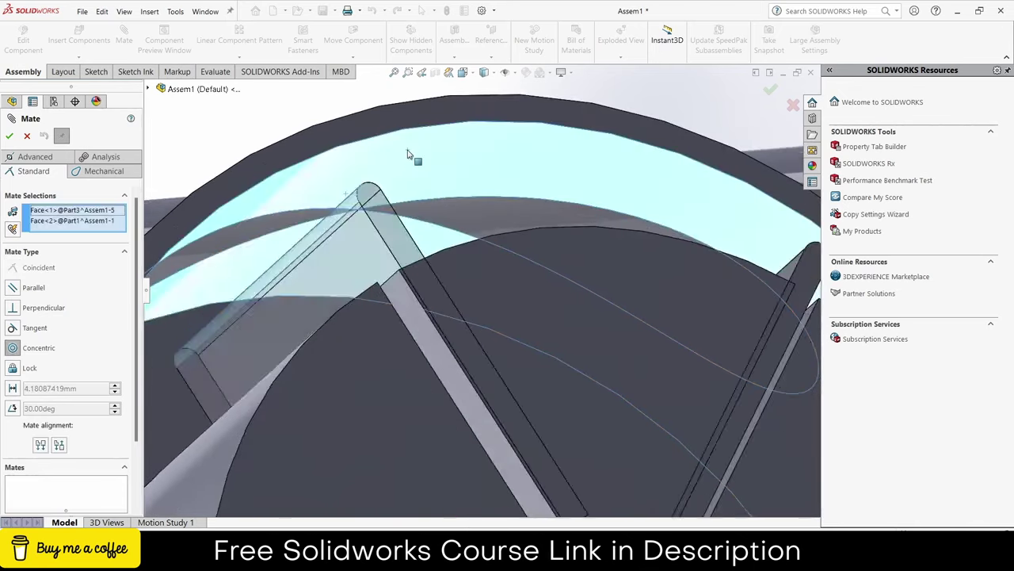
scroll(412, 153, "up", 5)
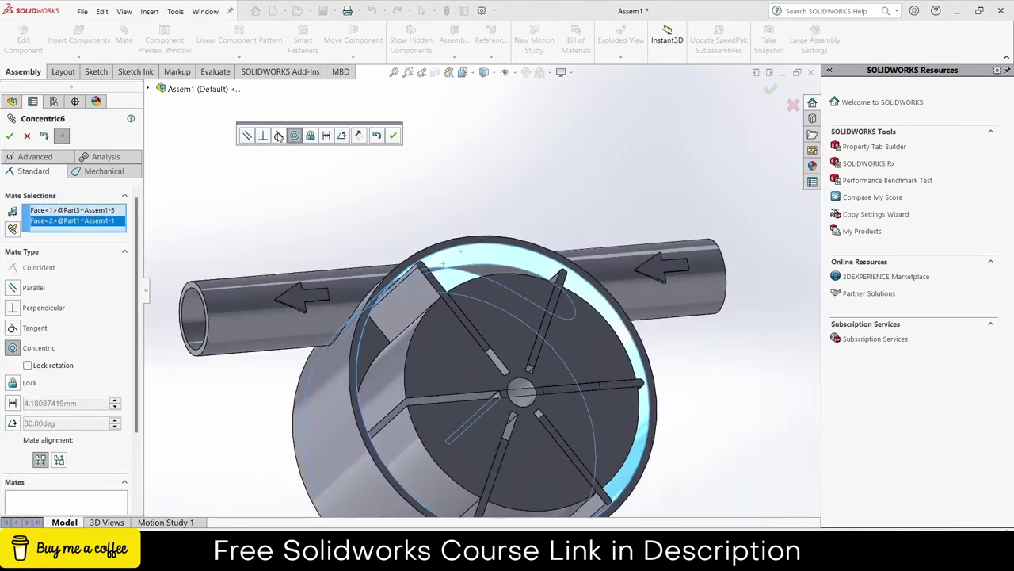
left_click(279, 137)
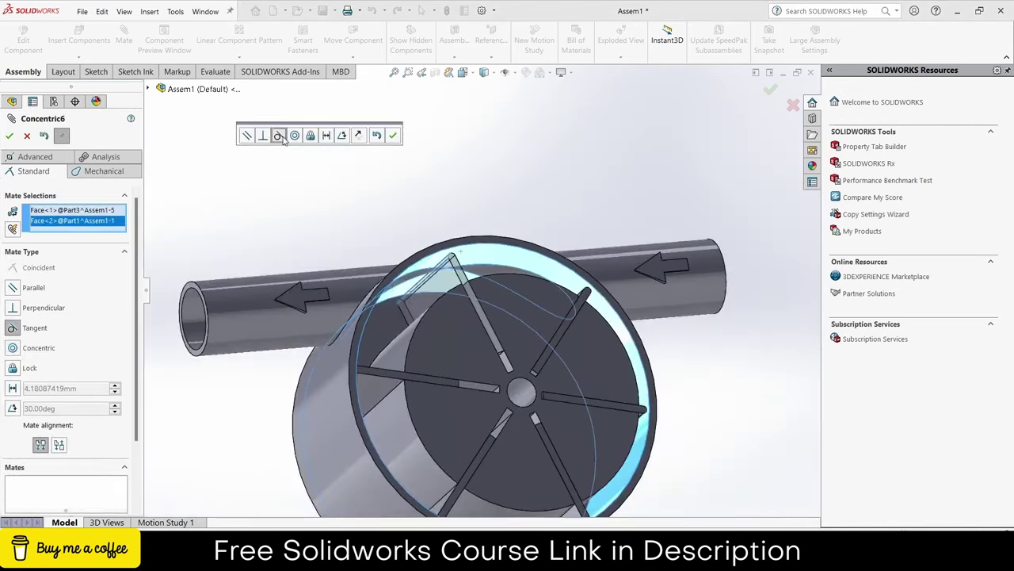
left_click(395, 137)
mouse_move(525, 305)
left_mouse_down()
mouse_move(547, 334)
mouse_move(521, 387)
mouse_move(469, 382)
mouse_move(602, 412)
mouse_move(517, 468)
mouse_move(458, 449)
mouse_move(541, 424)
mouse_move(491, 432)
mouse_move(378, 363)
mouse_move(482, 397)
mouse_move(524, 394)
mouse_move(469, 346)
mouse_move(473, 338)
mouse_move(534, 345)
left_mouse_up()
left_click(27, 135)
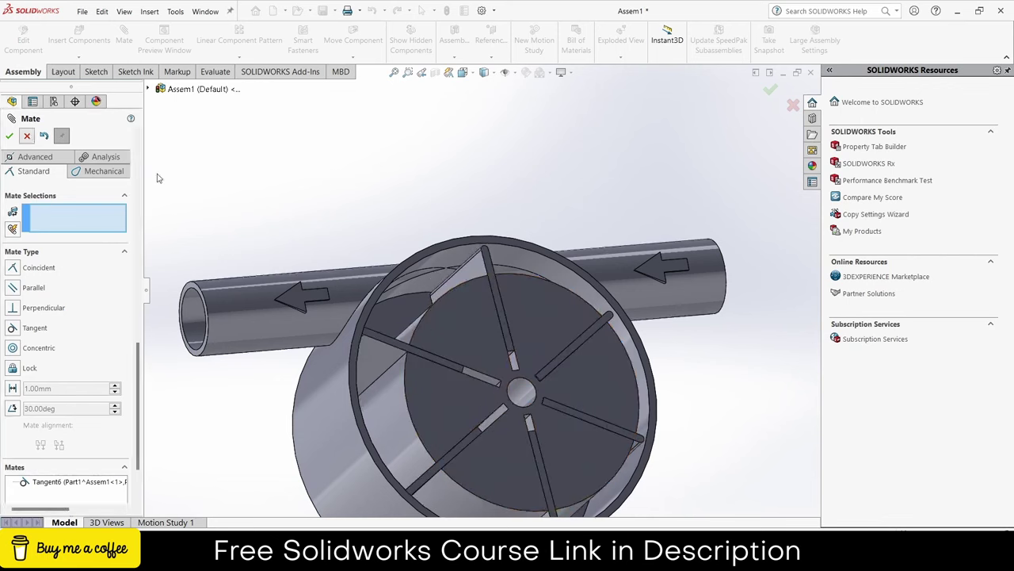
middle_click_drag(507, 333, 546, 325)
Spin the wheel, switch to Front view with Ctrl+1, and orbit to an angled 3D view.
mouse_move(546, 325)
left_mouse_down()
mouse_move(561, 330)
mouse_move(571, 379)
mouse_move(553, 420)
mouse_move(542, 422)
left_mouse_up()
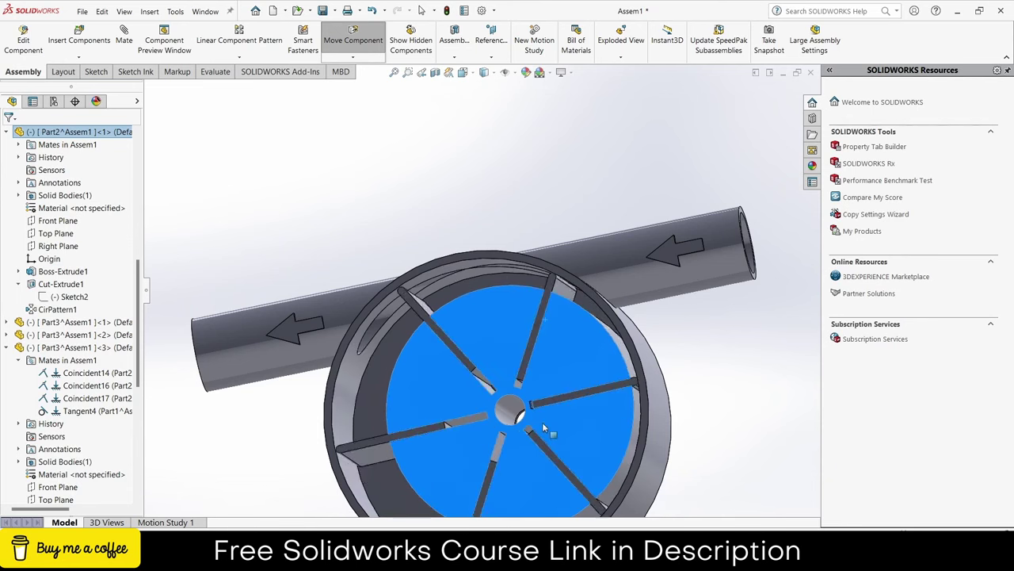
key("Escape")
left_click(602, 365)
key("ctrl+1")
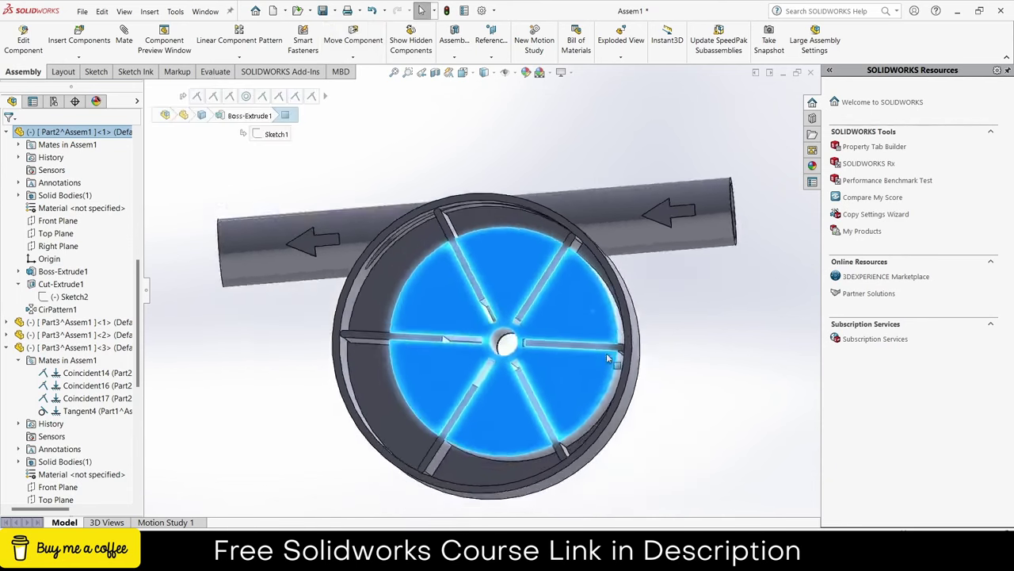
key("Escape")
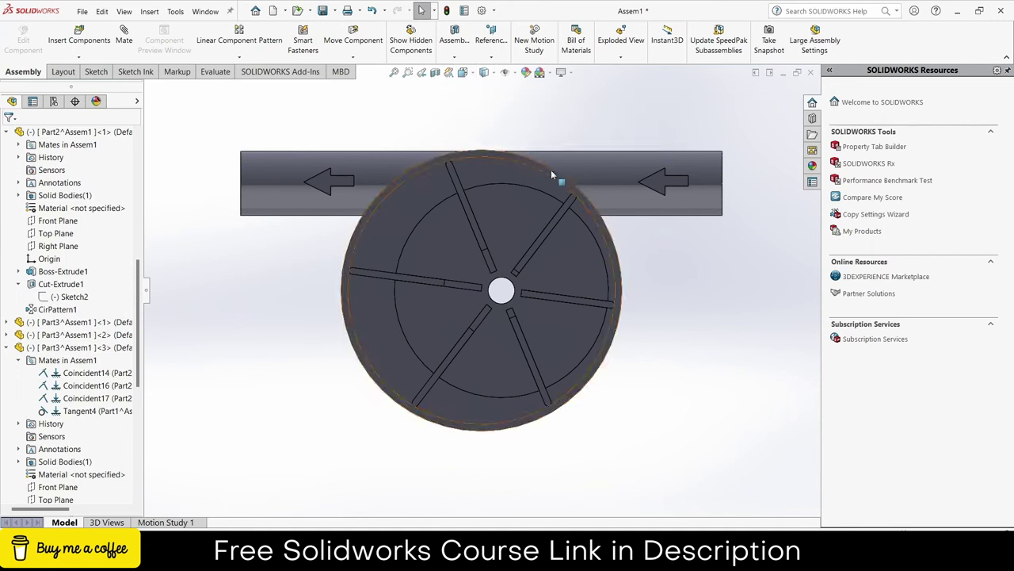
mouse_move(549, 177)
middle_mouse_down()
mouse_move(598, 179)
mouse_move(554, 163)
mouse_move(729, 205)
middle_mouse_up()
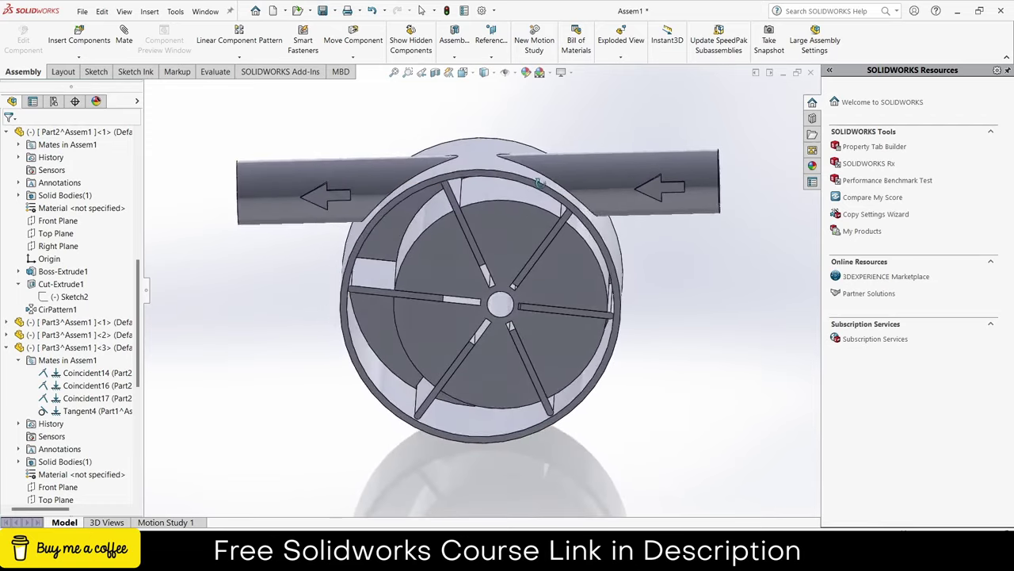
left_click(812, 166)
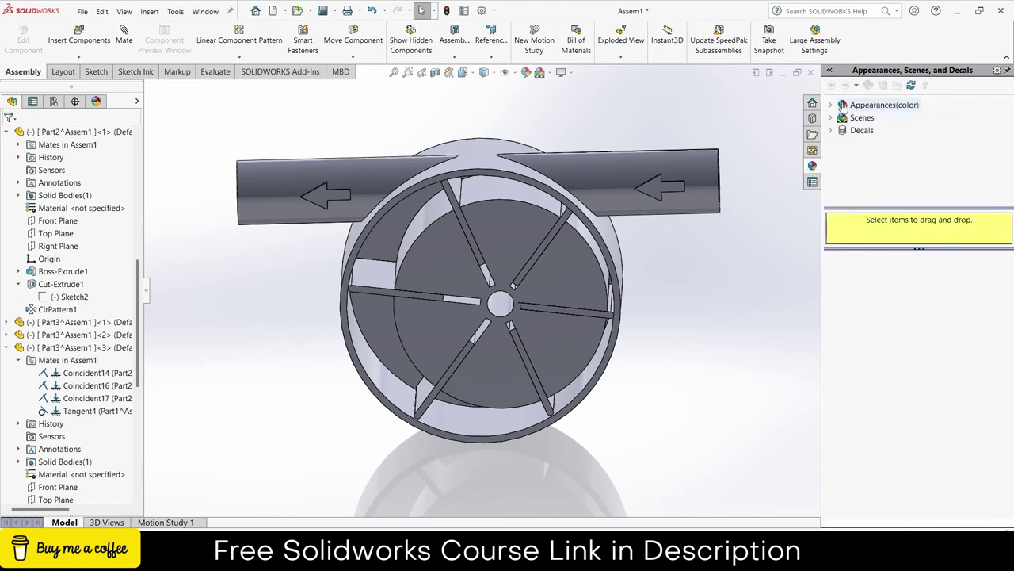
Apply polished gold to the blades and polished platinum to the pipe.
left_click(872, 105)
left_click(870, 131)
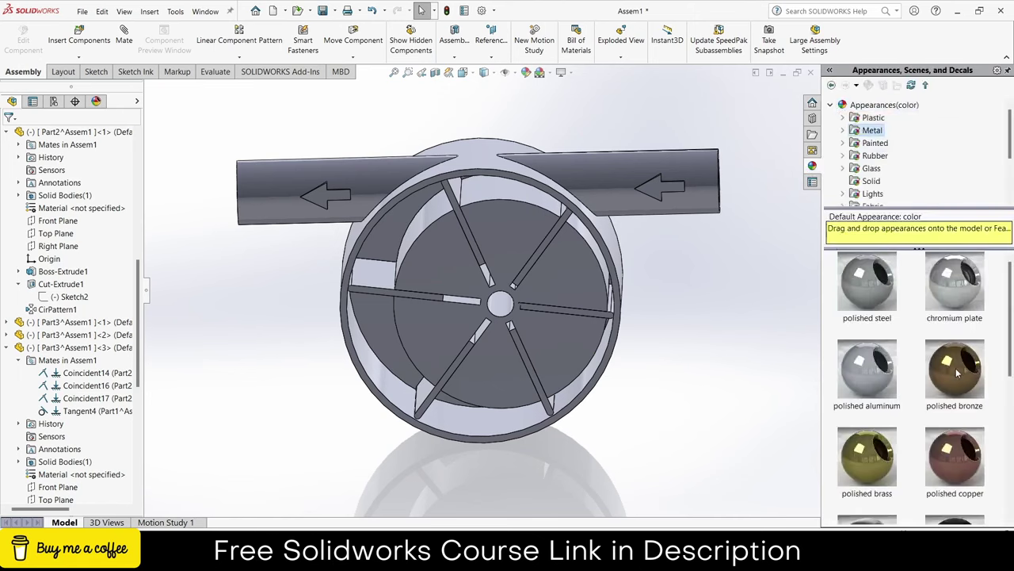
scroll(956, 383, "down", 3)
scroll(944, 436, "down", 2)
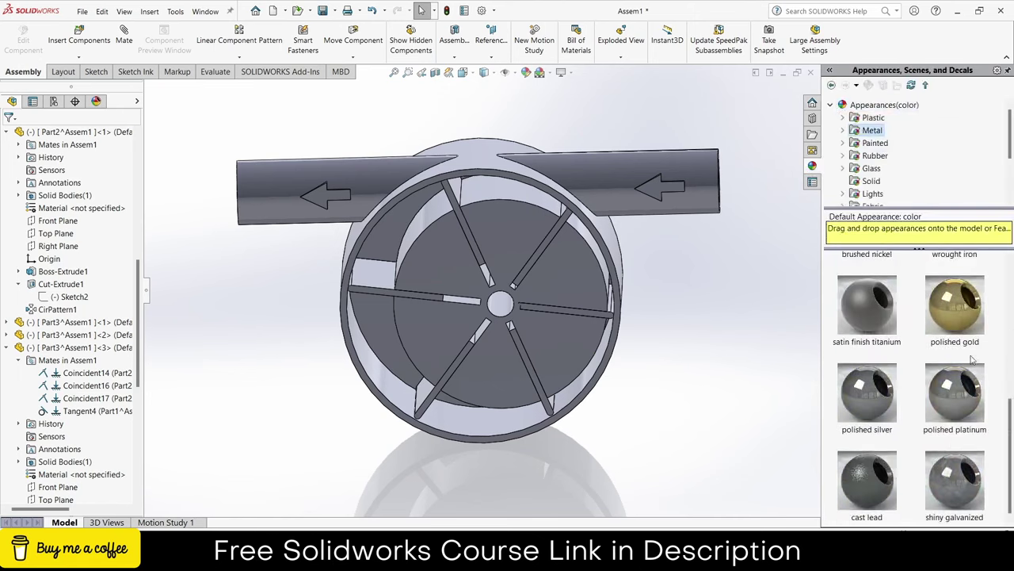
left_click_drag(967, 315, 389, 279)
left_click(398, 274)
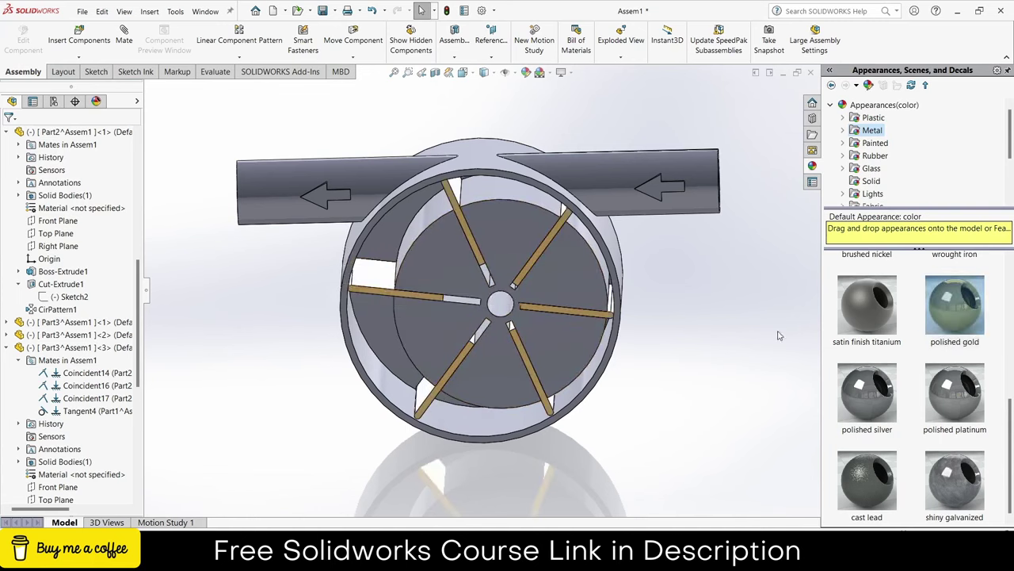
left_click_drag(934, 406, 608, 193)
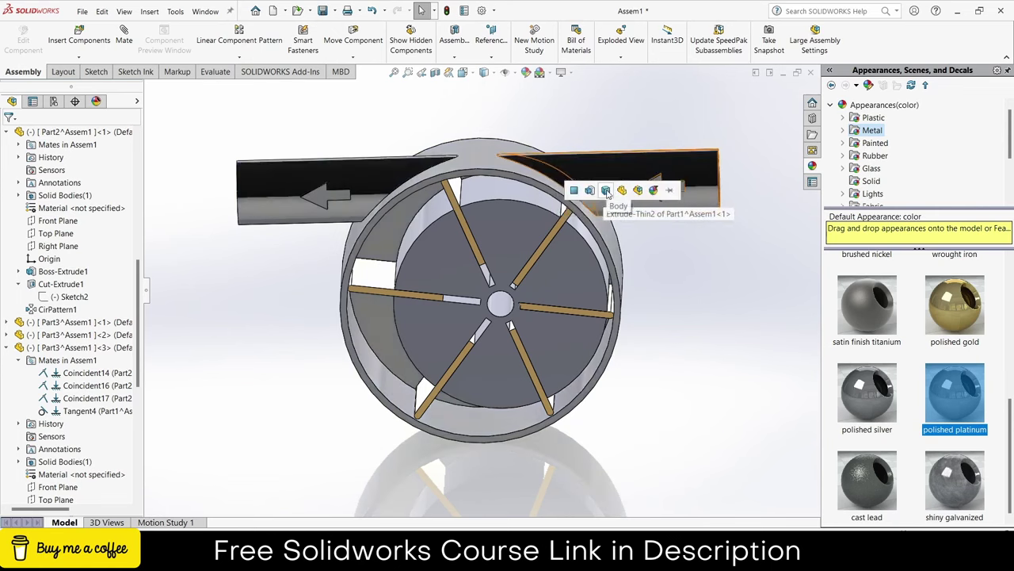
left_click(606, 193)
Paint the hub disc Car gloss blue and open Motion Study 1.
scroll(959, 407, "down", 3)
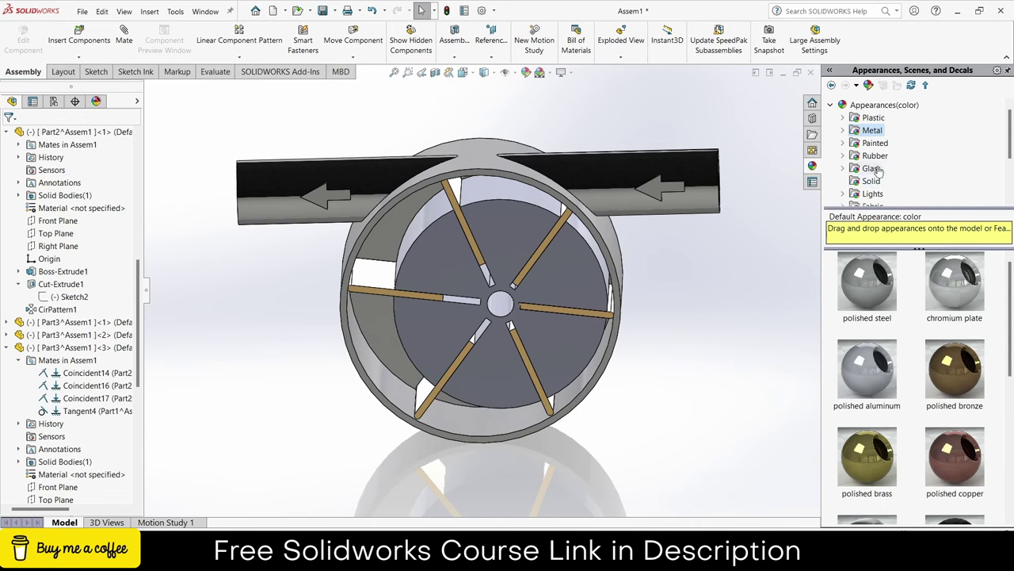
left_click(873, 142)
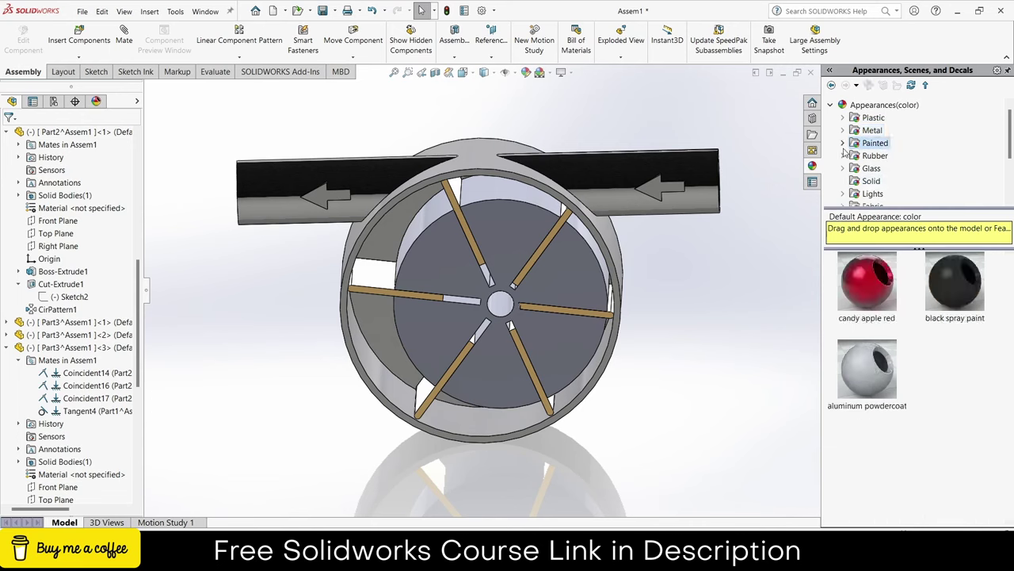
left_click(842, 143)
left_click(879, 155)
scroll(923, 384, "down", 2)
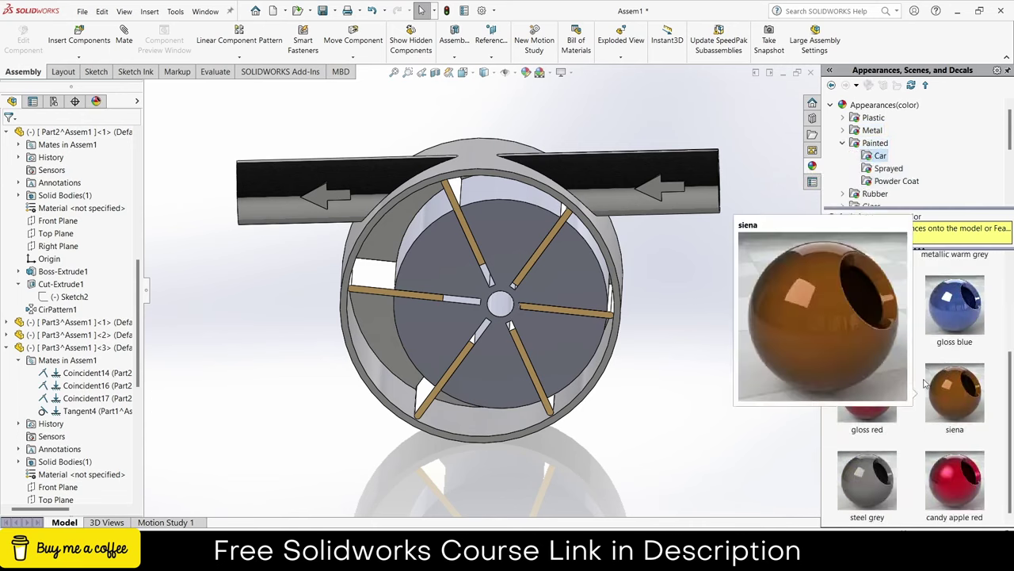
scroll(923, 383, "up", 2)
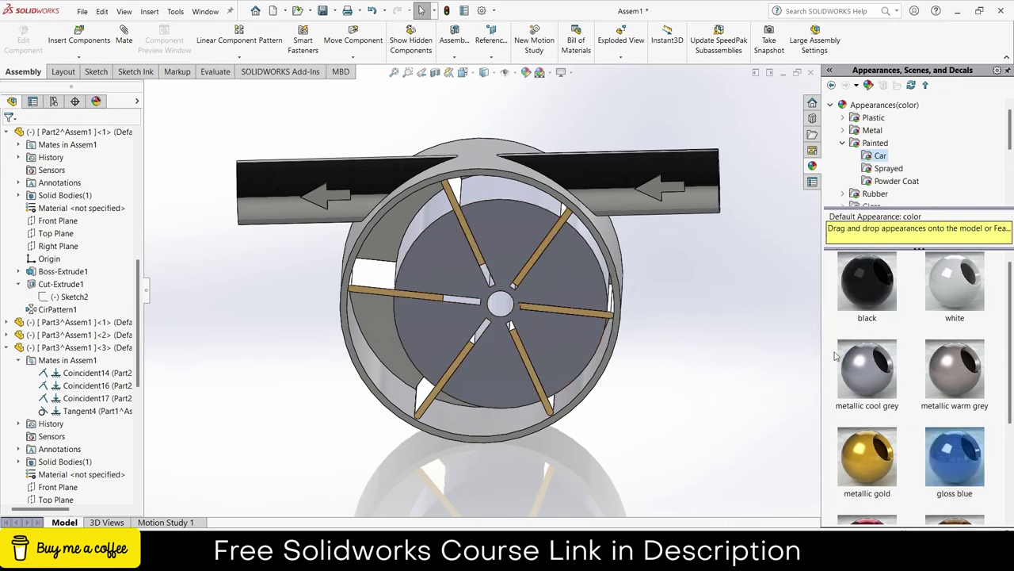
left_click_drag(956, 435, 508, 218)
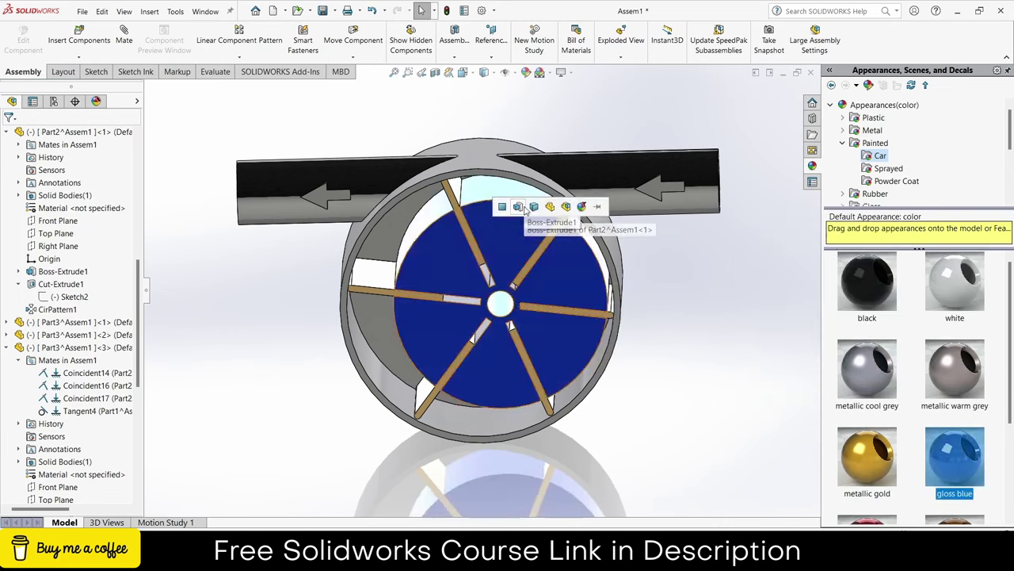
left_click(528, 207)
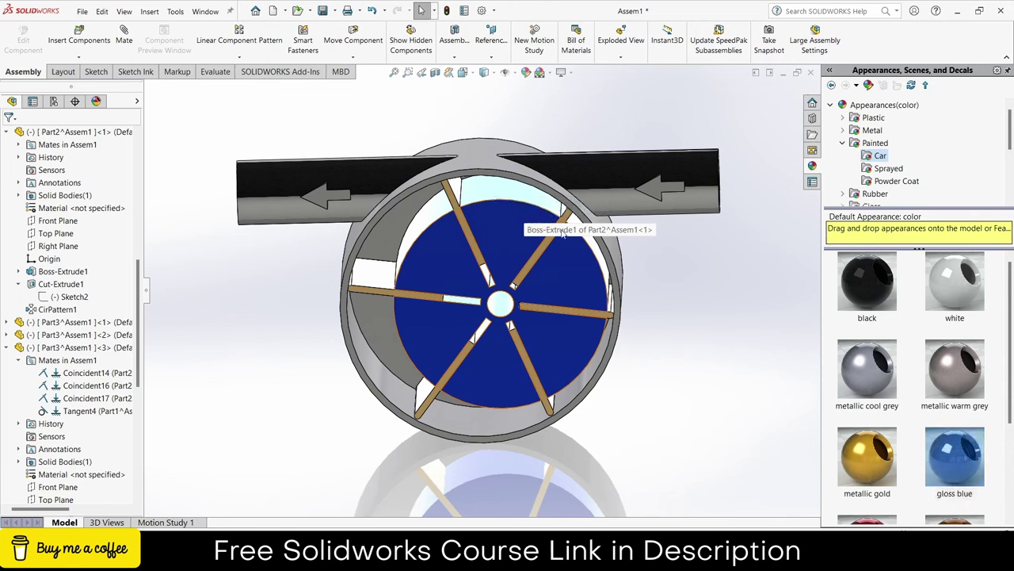
left_click(189, 522)
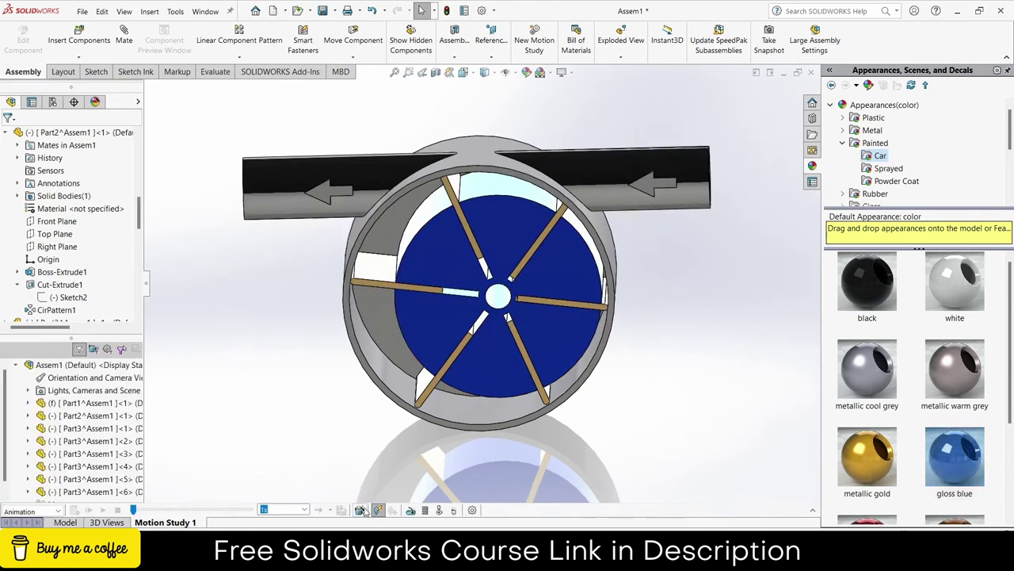
Apply the Plain White scene and angle the view for a clear look at the rotor.
left_click(545, 72)
left_click(614, 100)
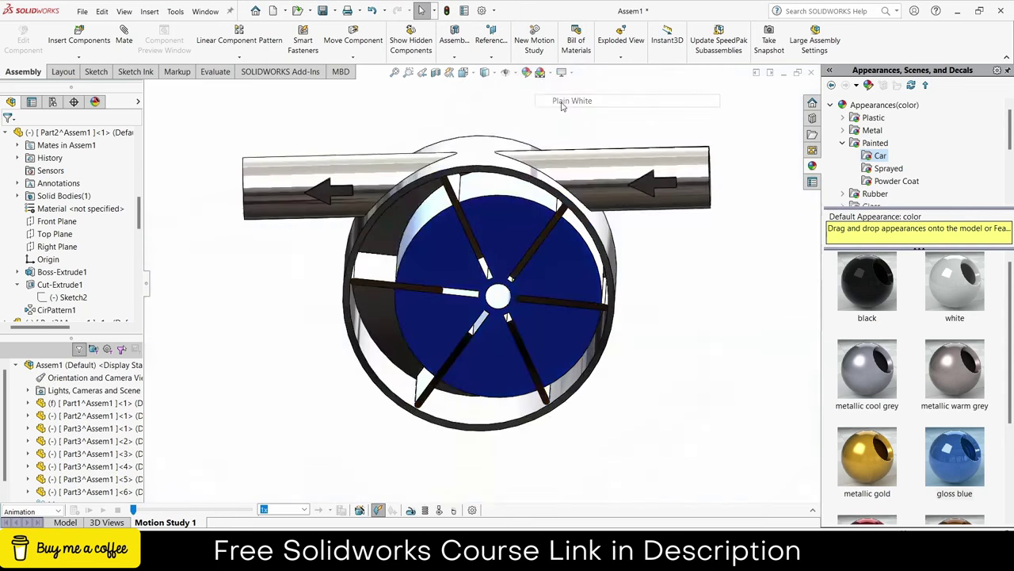
middle_click_drag(286, 281, 301, 249)
scroll(328, 257, "down", 2)
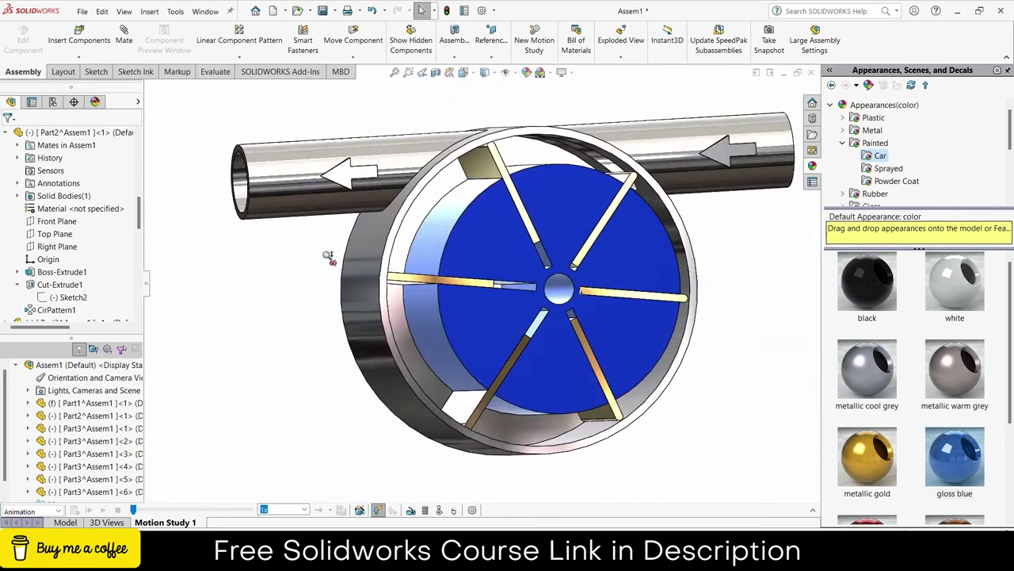
scroll(351, 253, "up", 1)
scroll(351, 254, "up", 2)
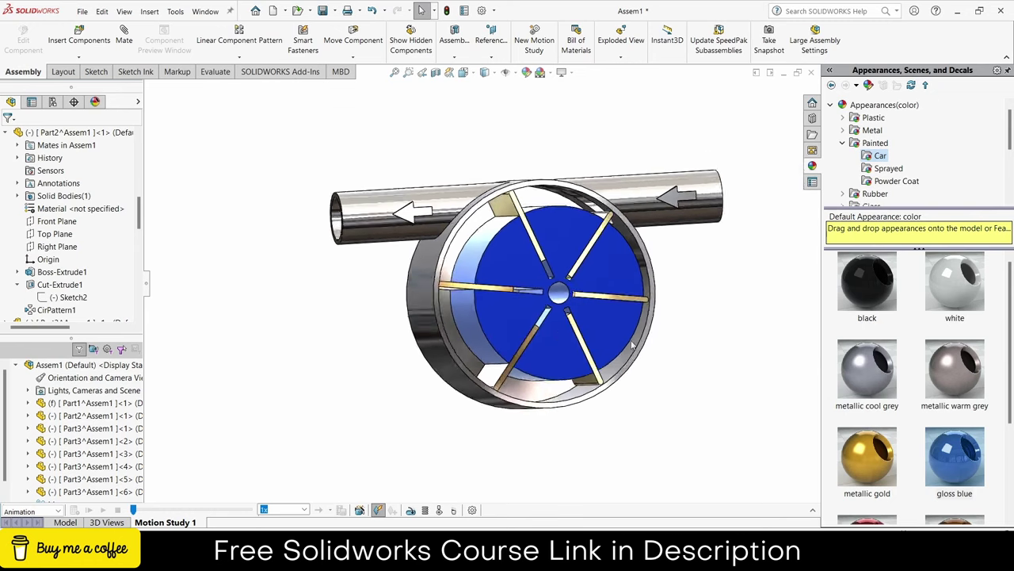
scroll(351, 254, "up", 1)
left_click_drag(633, 318, 632, 330)
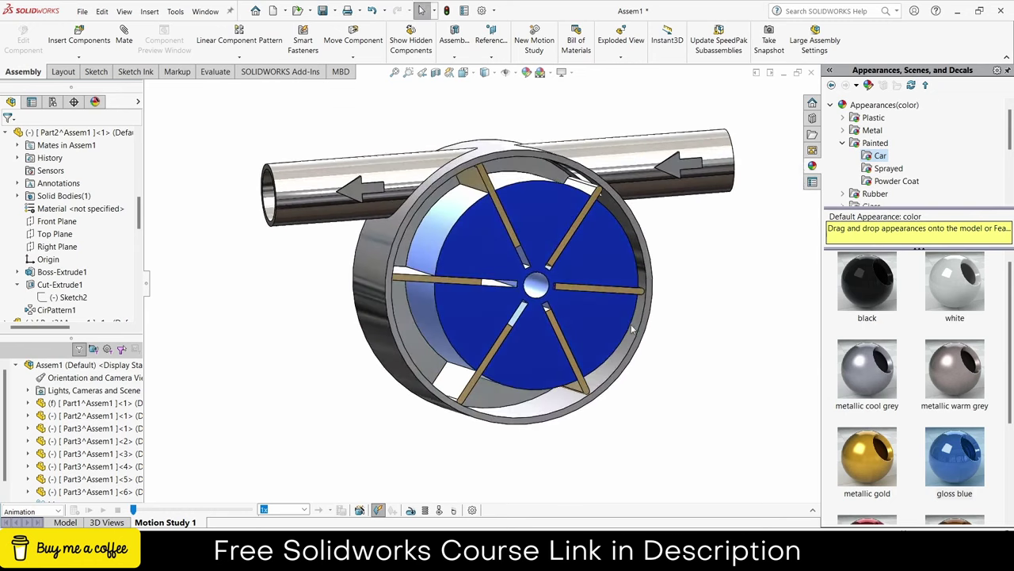
Add RotaryMotor1 on the hub face, turning 360° by distance from 0.00s to 5.00s.
left_click(411, 510)
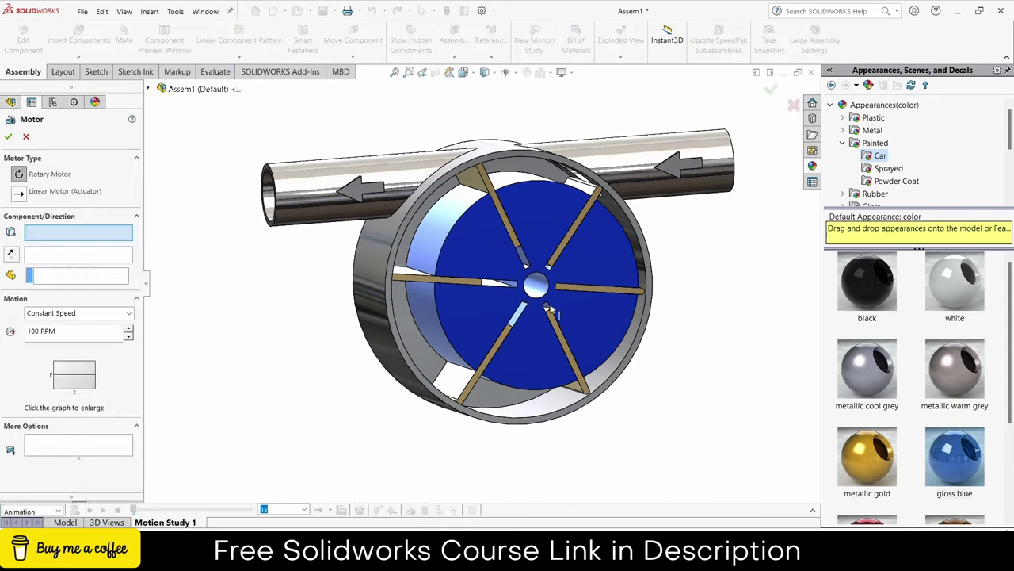
left_click(75, 317)
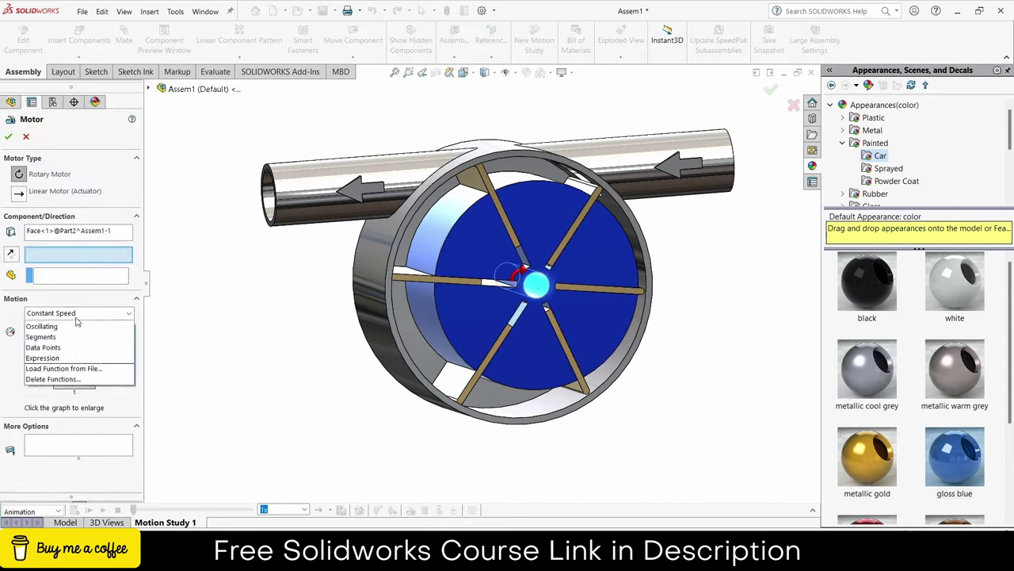
left_click(77, 343)
left_click(89, 335)
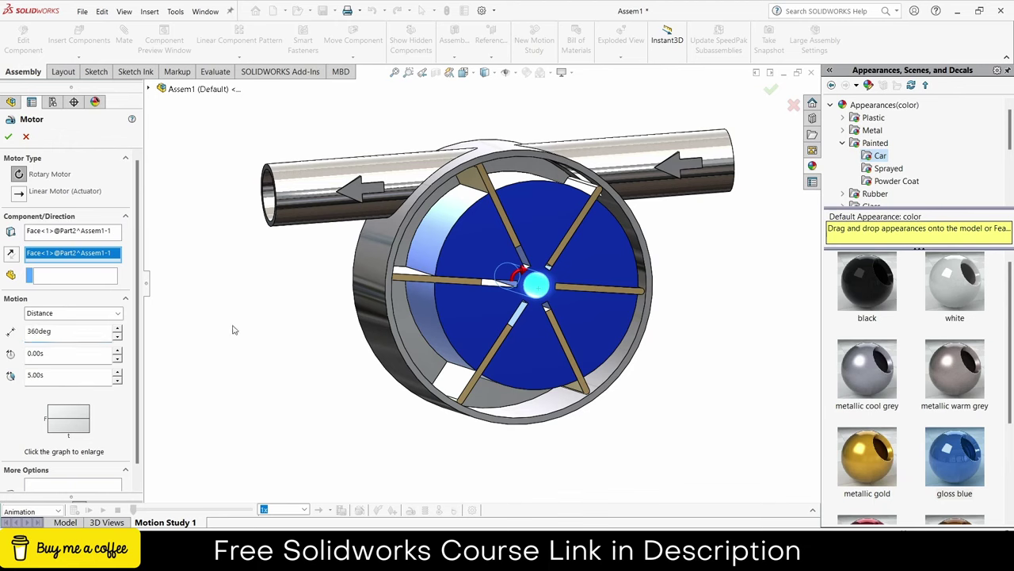
left_click(58, 378)
left_click(8, 137)
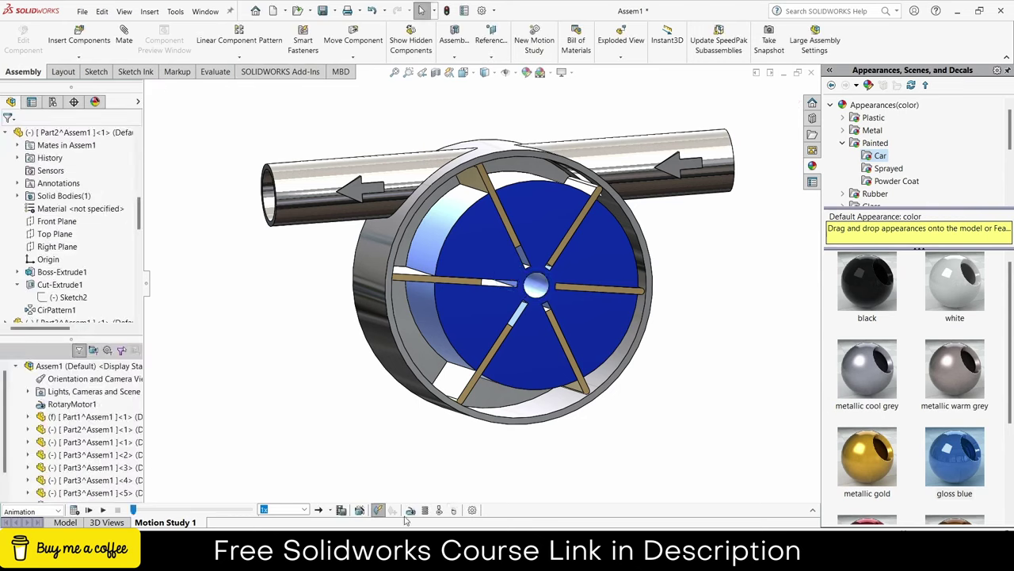
Check the Motion Study properties, then record Motion Study 1 to Desktop Assem1.mp4 at 1920×1080, 30 fps.
left_click(473, 510)
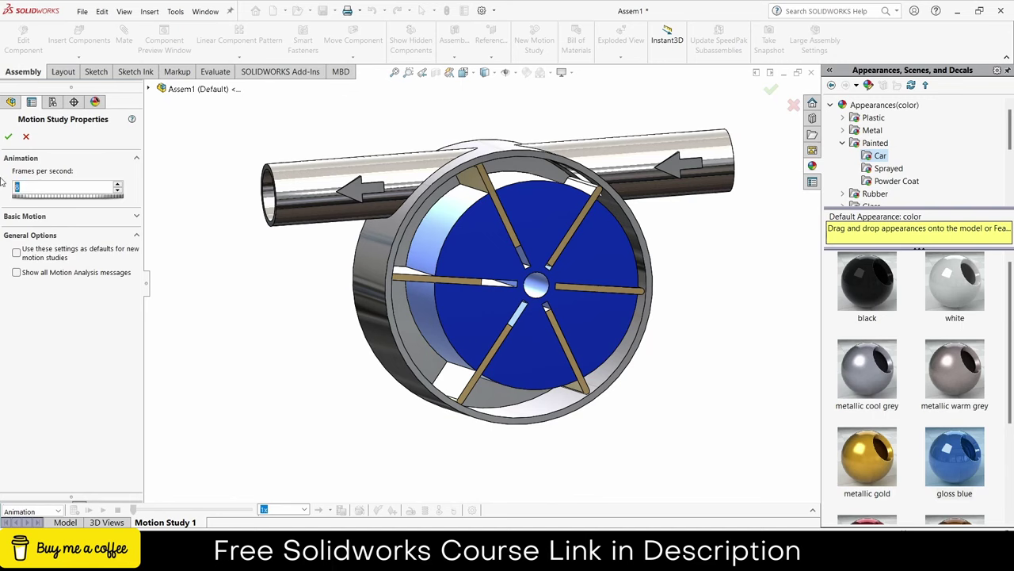
left_click(8, 137)
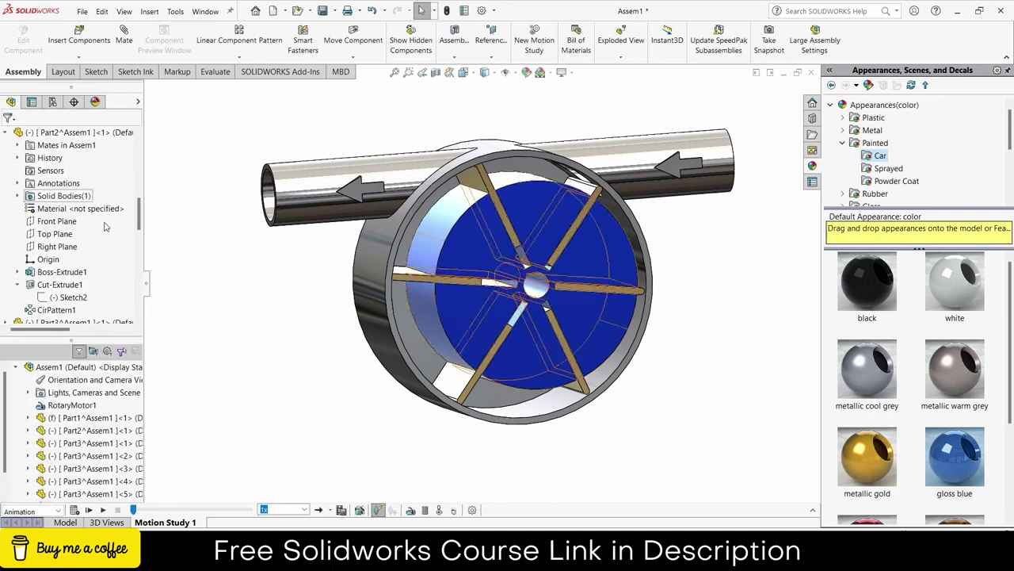
left_click(359, 510)
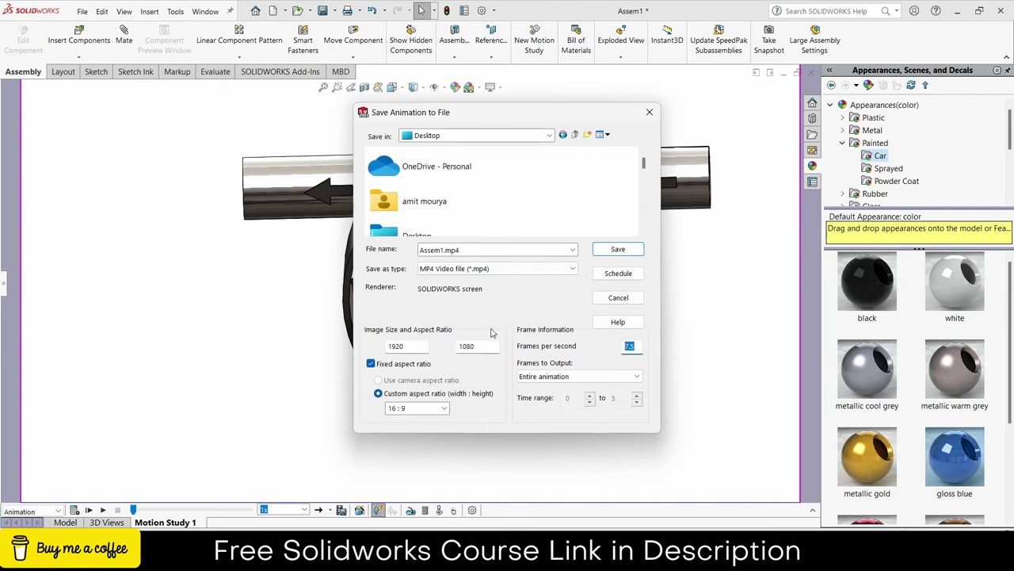
left_click(618, 250)
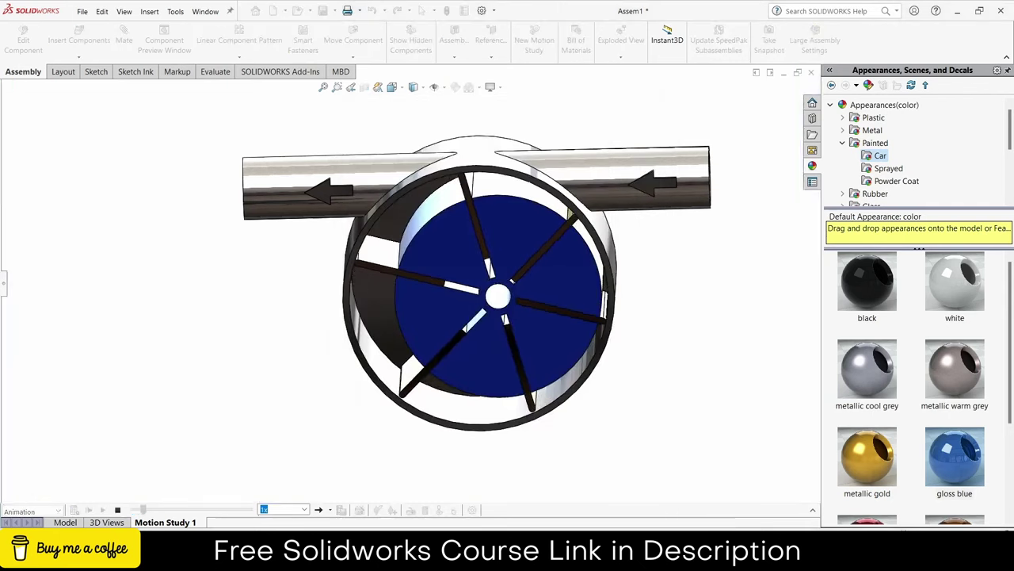